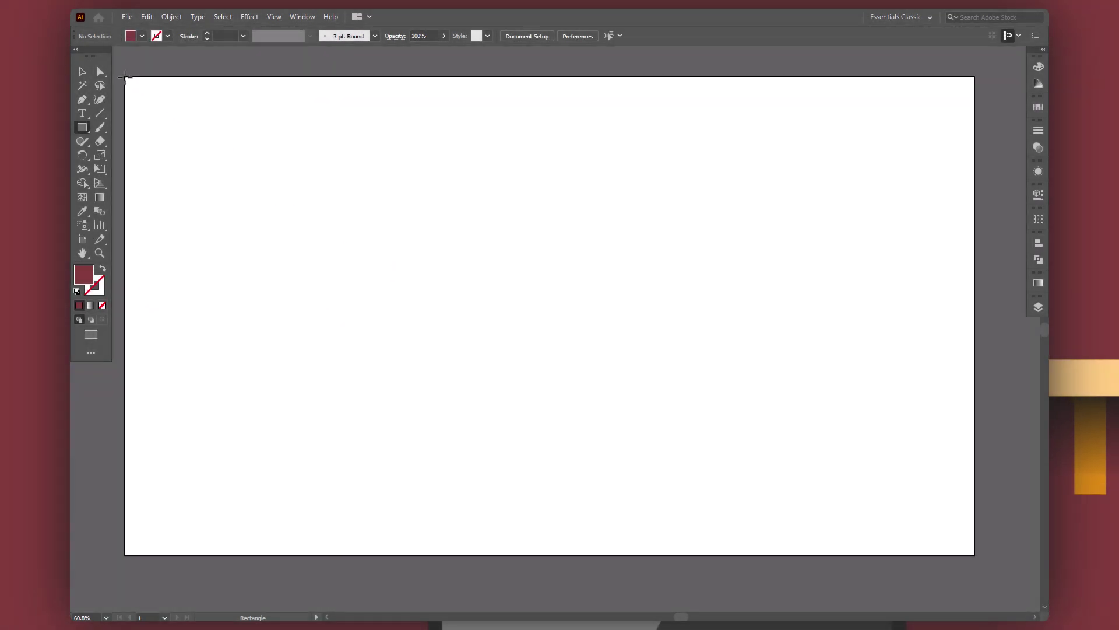
# Draw a maroon rectangle covering the whole artboard
pyautogui.moveTo(125, 77); pyautogui.dragTo(974, 555)
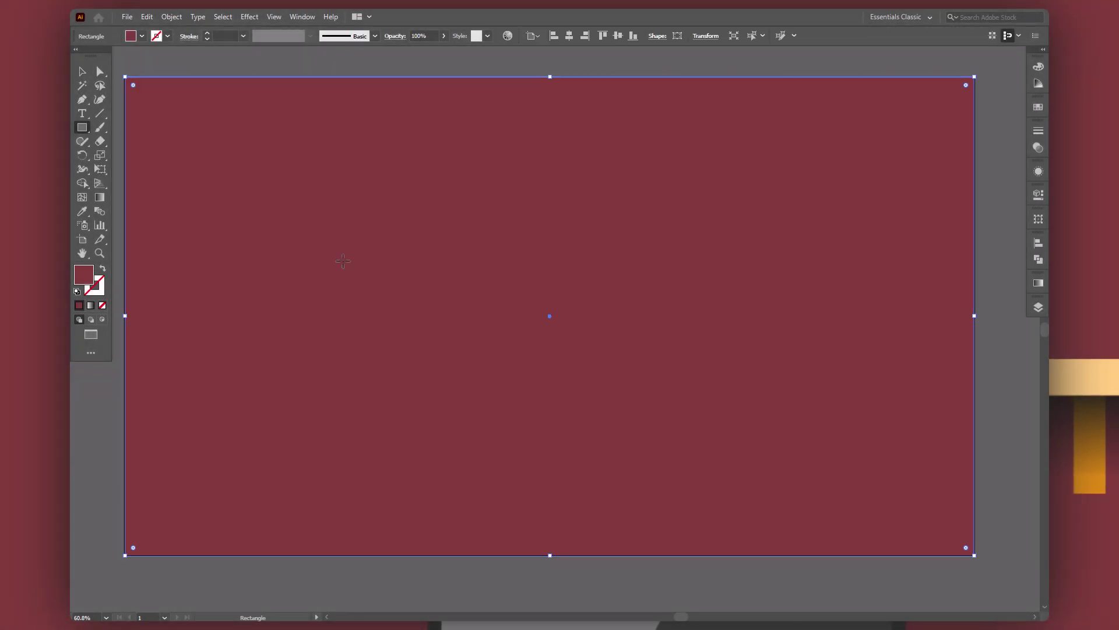
pyautogui.press('v')
pyautogui.click(1038, 307)
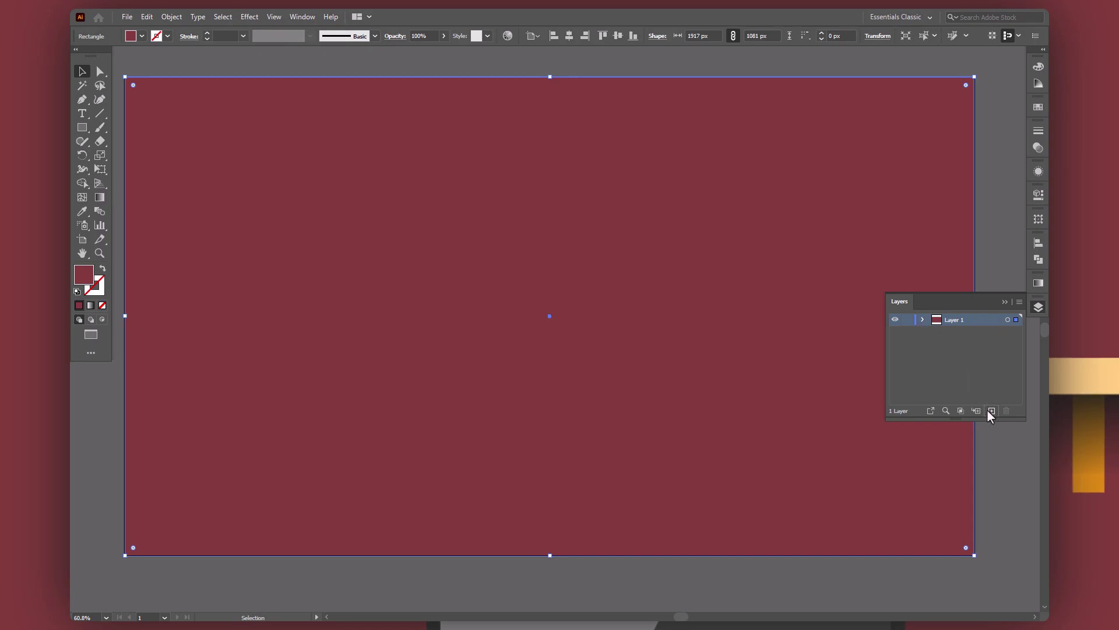
# Set Layer 2's colour to blue and lock Layer 1, which holds the background
pyautogui.doubleClick(940, 326)
pyautogui.click(598, 276)
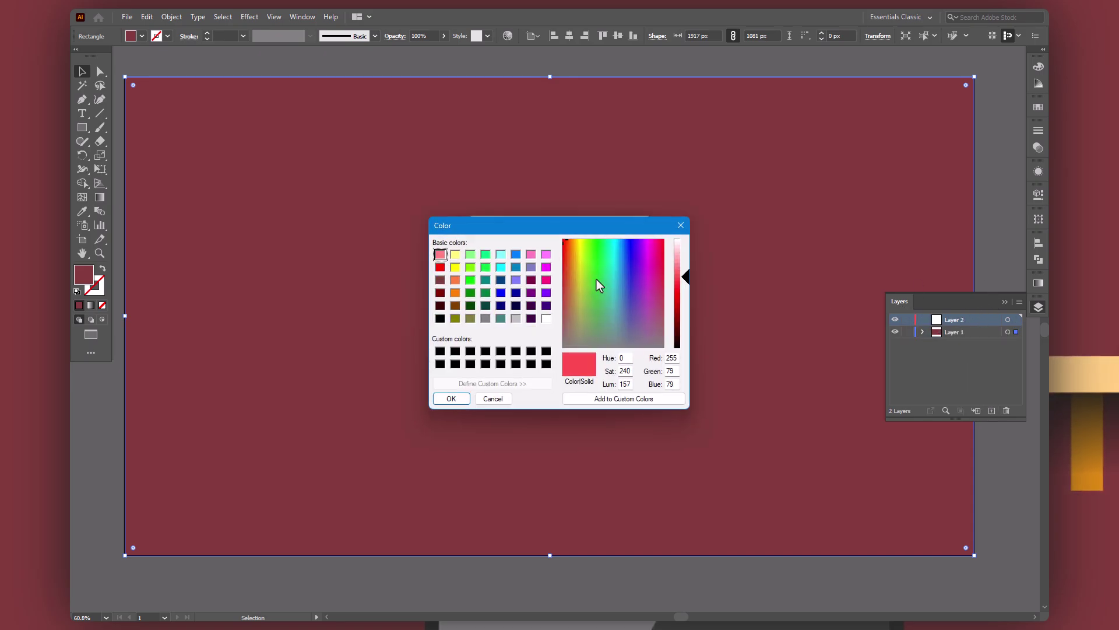
pyautogui.click(500, 292)
pyautogui.click(451, 398)
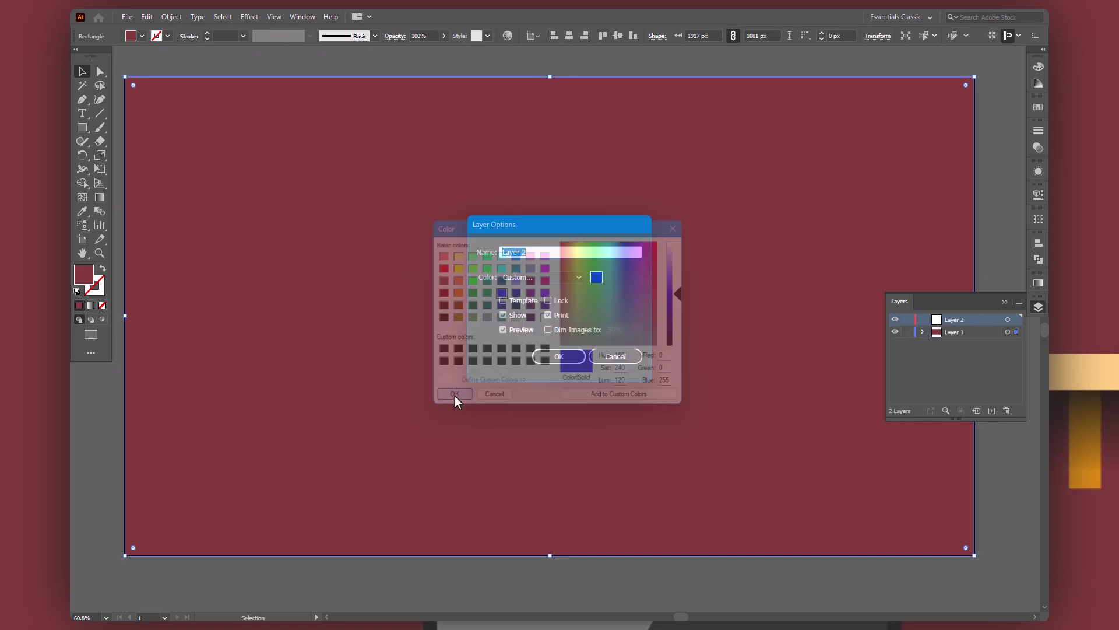
pyautogui.click(571, 356)
pyautogui.click(908, 332)
pyautogui.click(1004, 302)
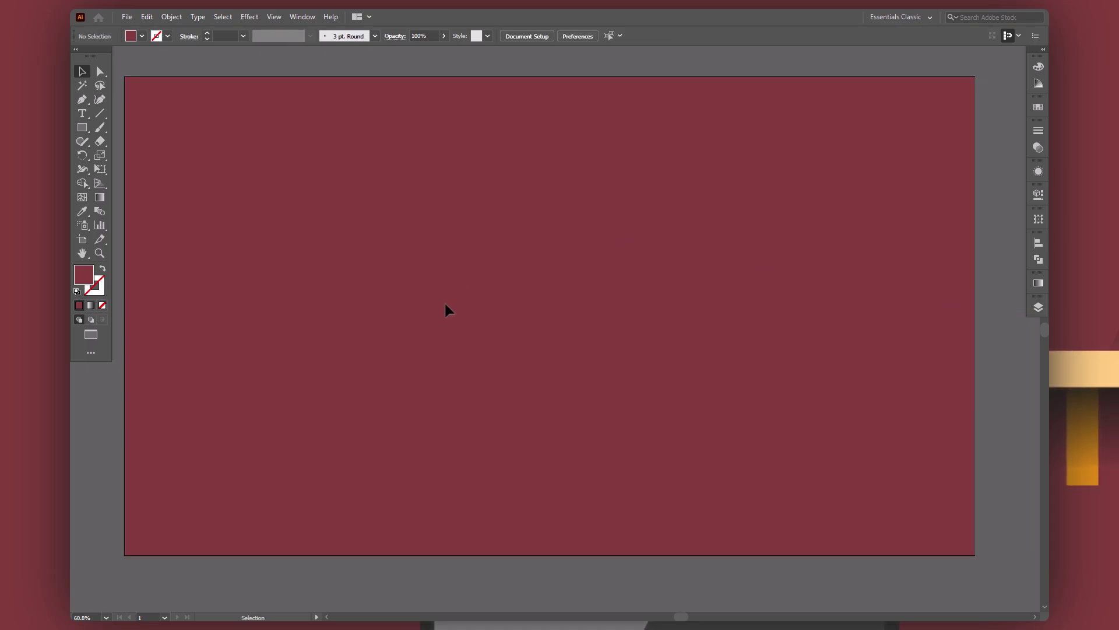
# Draw a peach bar mid-canvas, 884 px wide and 35 px tall
pyautogui.doubleClick(88, 275)
pyautogui.moveTo(402, 443); pyautogui.dragTo(401, 434)
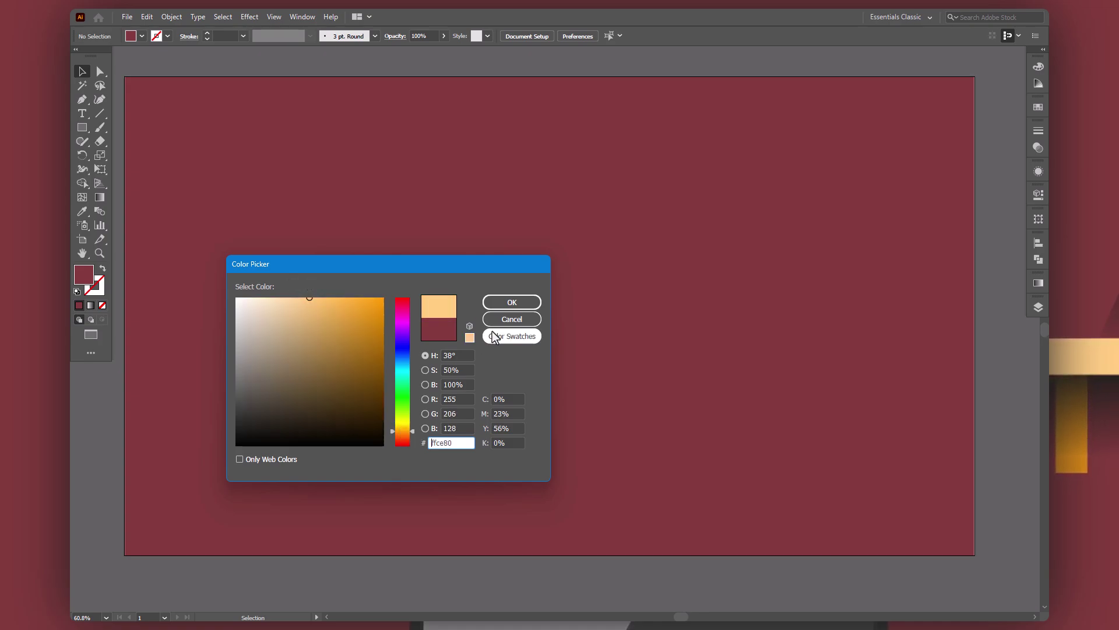
pyautogui.click(511, 302)
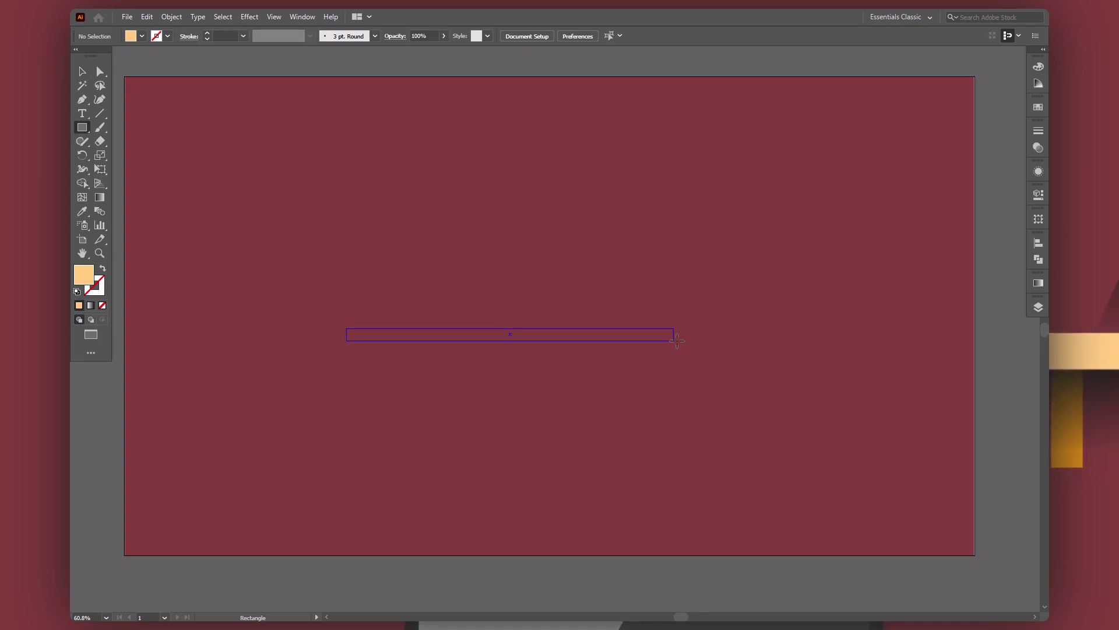
pyautogui.moveTo(676, 341); pyautogui.dragTo(701, 337)
pyautogui.press('v')
pyautogui.click(436, 381)
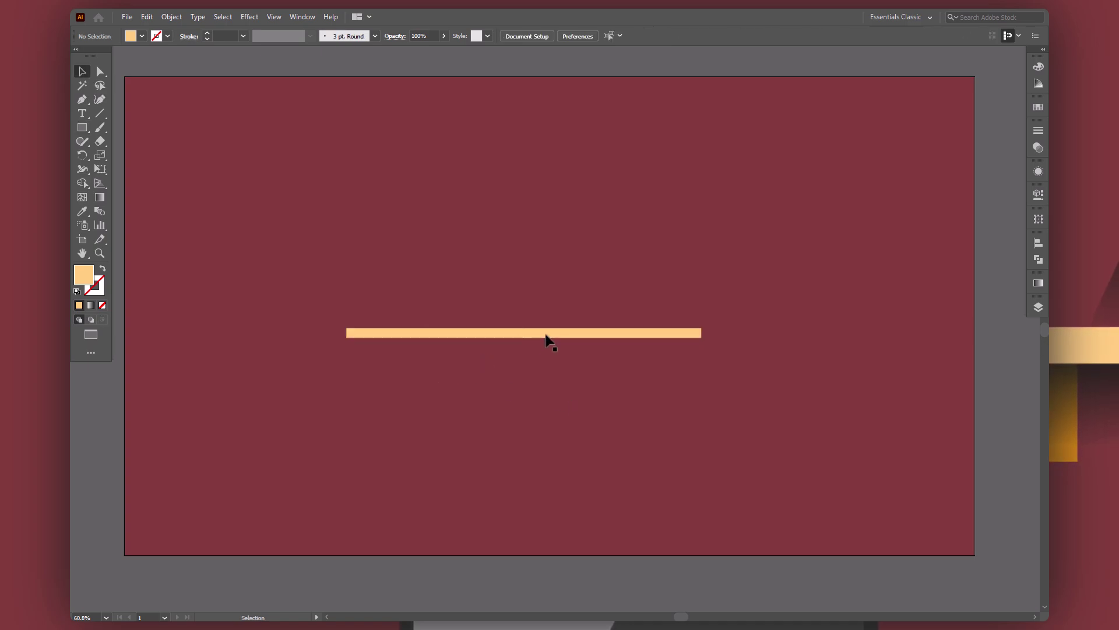
pyautogui.click(513, 333)
pyautogui.moveTo(524, 328); pyautogui.dragTo(528, 322)
pyautogui.moveTo(702, 330); pyautogui.dragTo(738, 330)
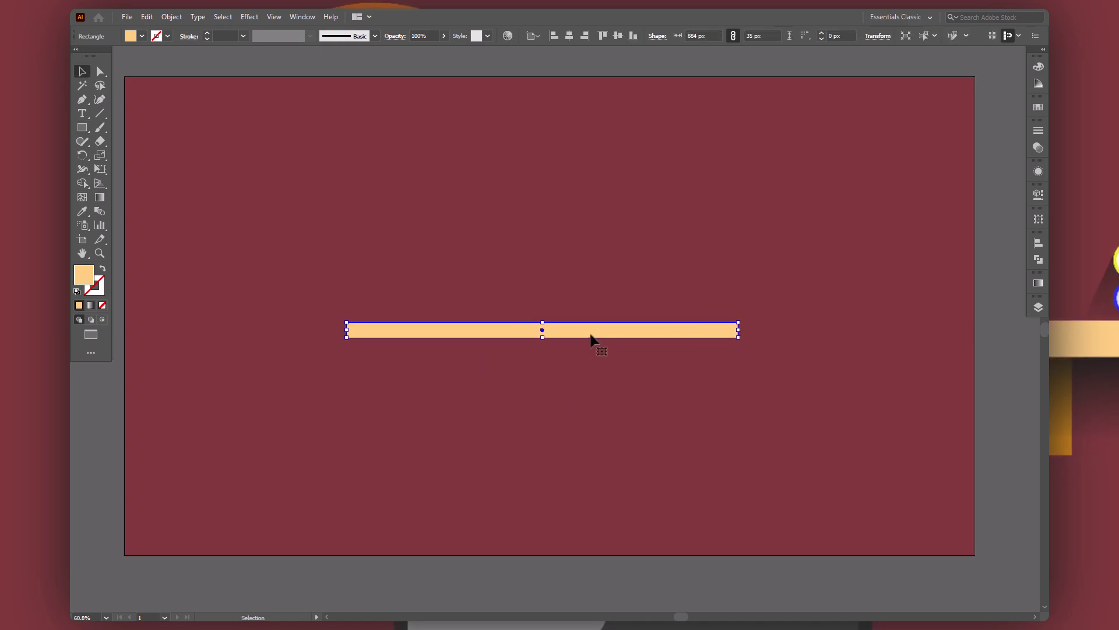
# Place a copy just below the bar and narrow it evenly to 760 px
pyautogui.moveTo(588, 341); pyautogui.dragTo(589, 354)
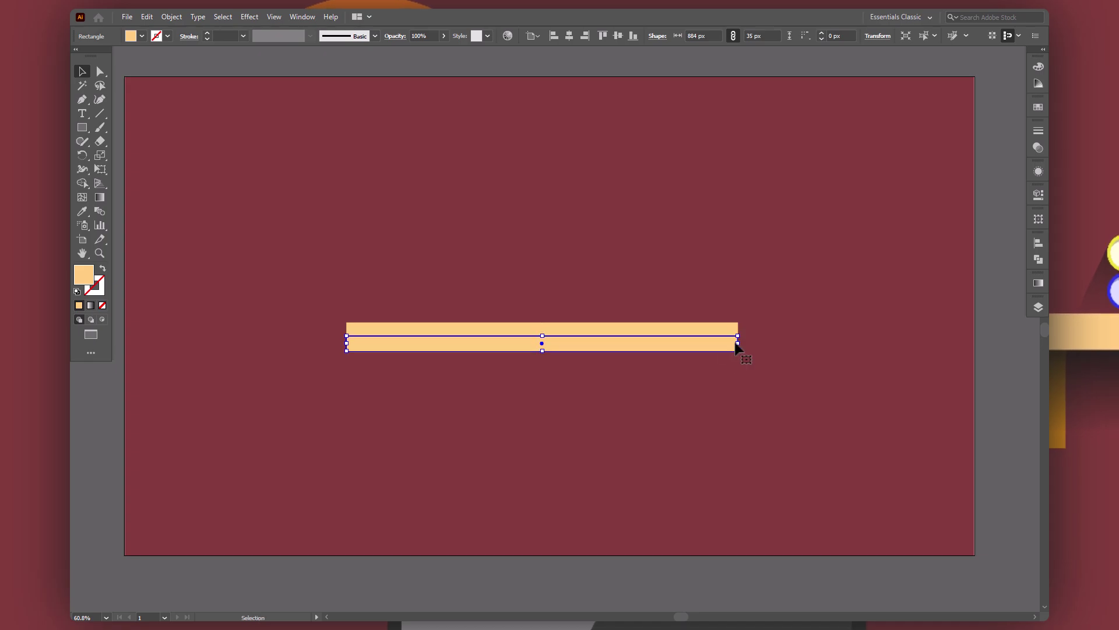
pyautogui.moveTo(738, 344); pyautogui.dragTo(711, 344)
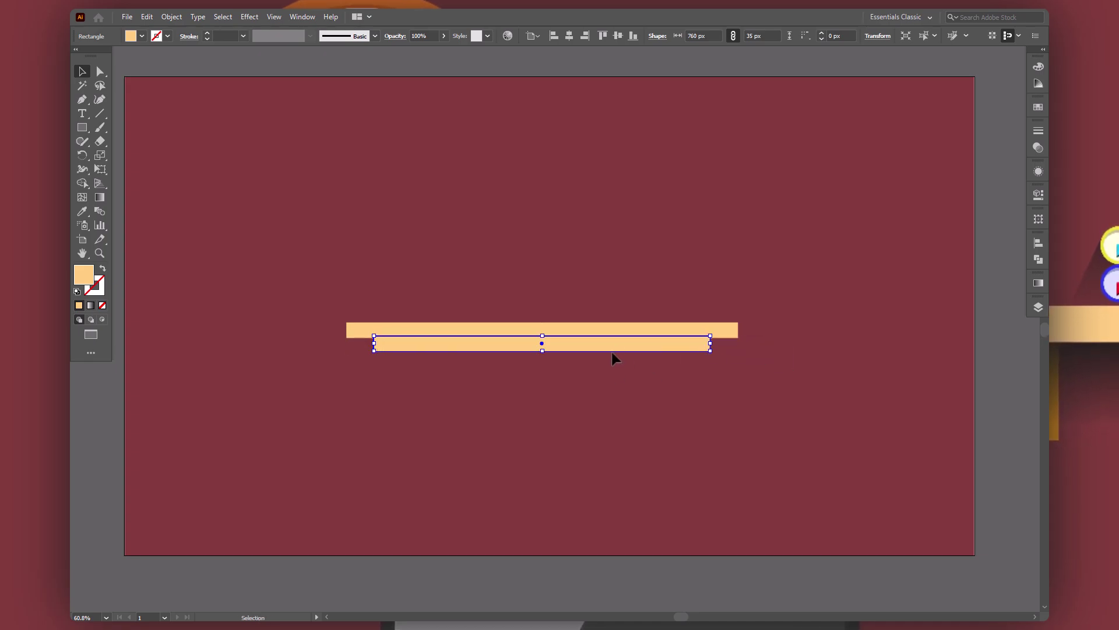
pyautogui.rightClick(612, 350)
pyautogui.moveTo(662, 291)
pyautogui.click(639, 411)
pyautogui.click(594, 332)
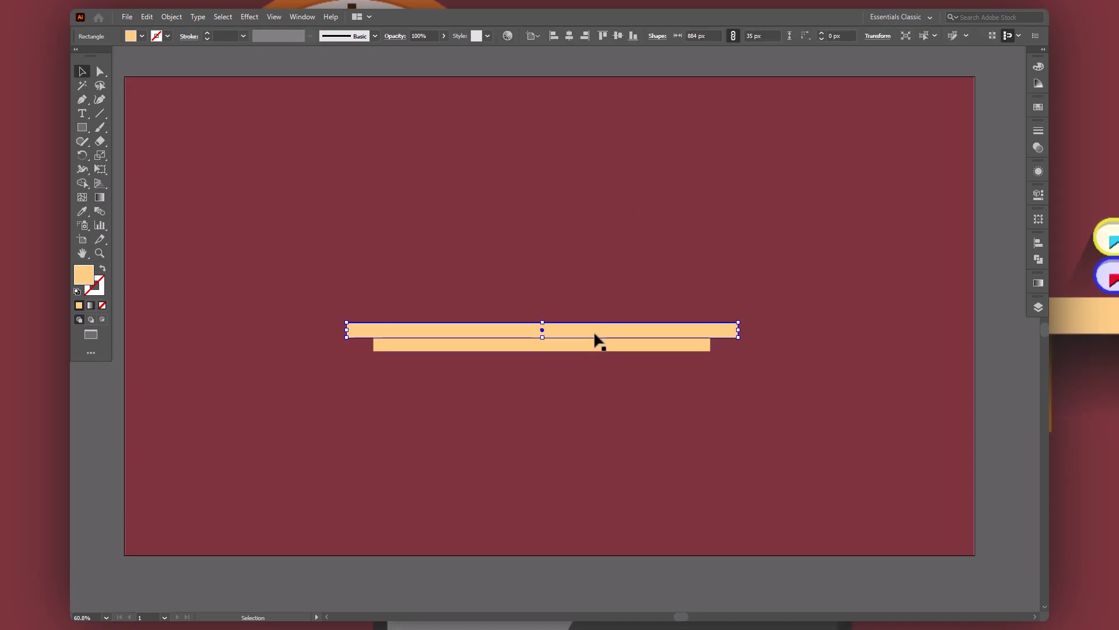
# Add a thin dark orange-brown strip between the bars, sent behind them
pyautogui.doubleClick(559, 344)
pyautogui.press('m')
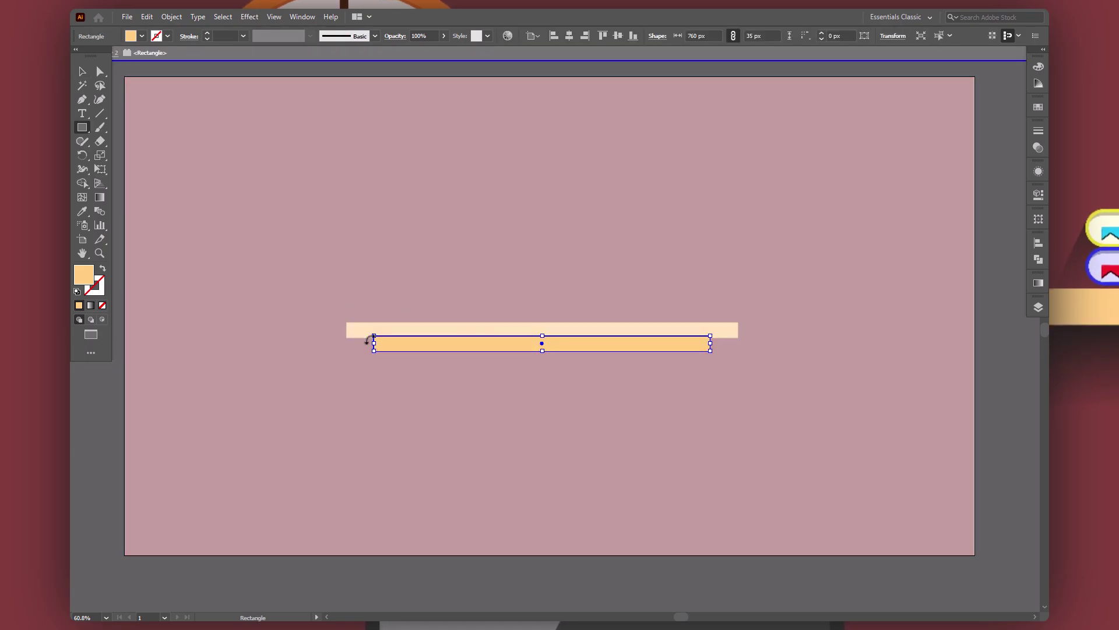
pyautogui.moveTo(364, 330); pyautogui.dragTo(723, 341)
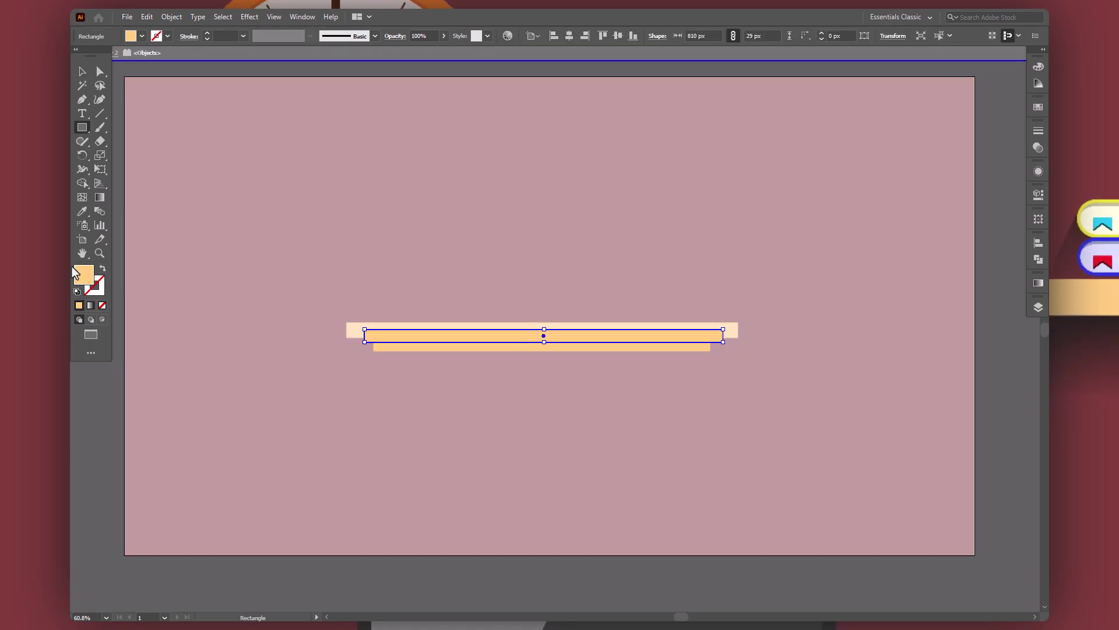
pyautogui.doubleClick(83, 273)
pyautogui.moveTo(345, 317); pyautogui.dragTo(375, 335)
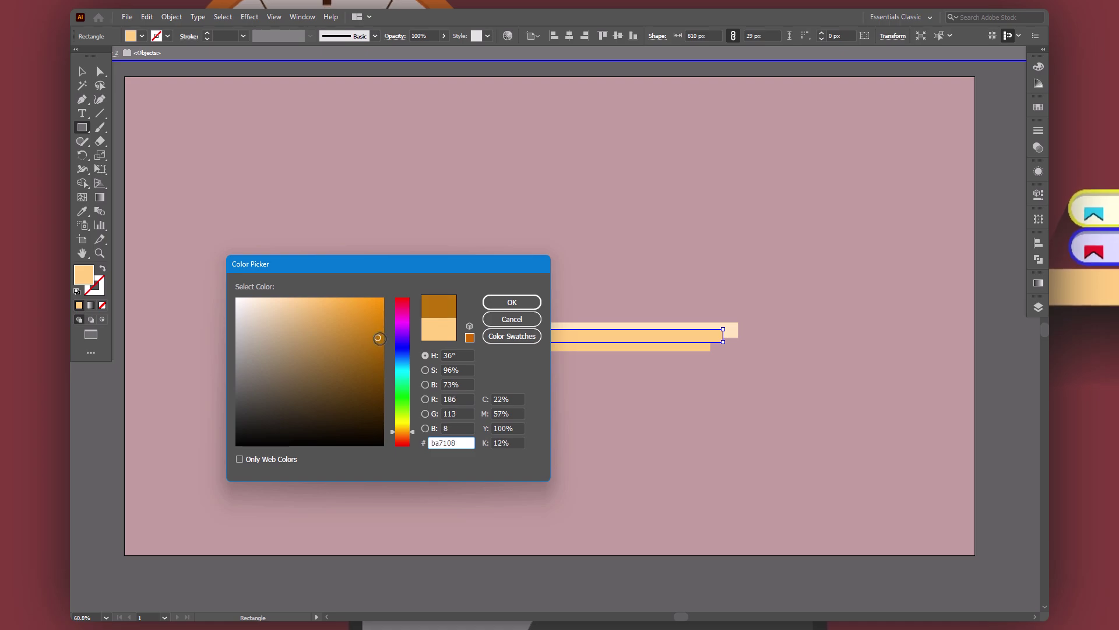
pyautogui.press('Return')
pyautogui.hotkey('ctrl', '[')
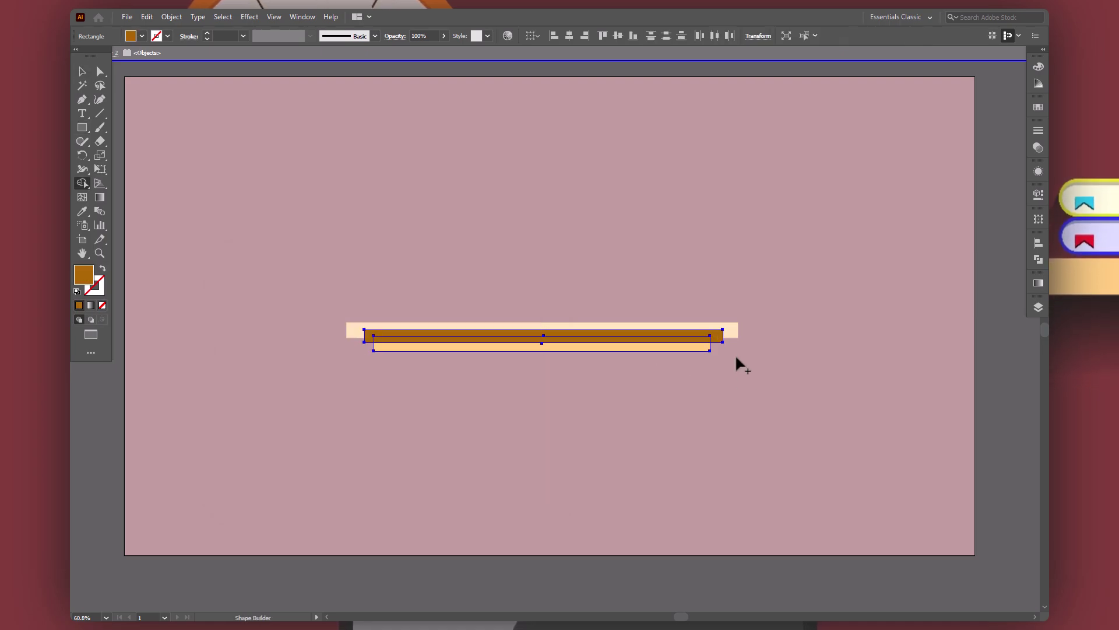
pyautogui.hotkey('ctrl', '[')
pyautogui.click(662, 419)
pyautogui.press('Escape')
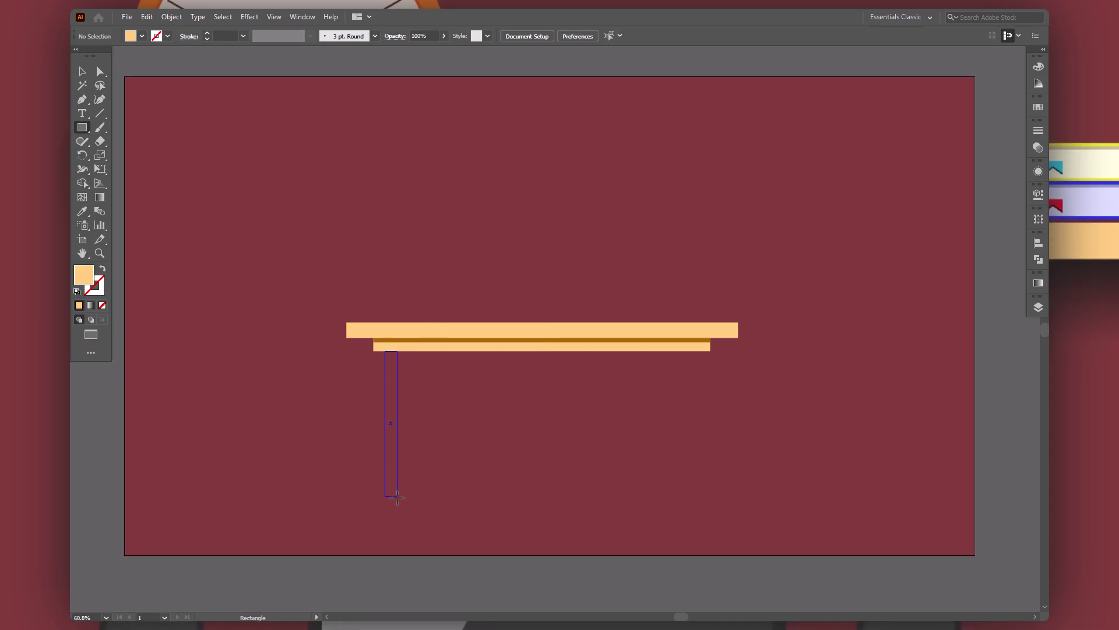
# Draw a tall peach leg under the desktop's left end, merged with a brown cap block
pyautogui.moveTo(397, 496); pyautogui.dragTo(397, 497)
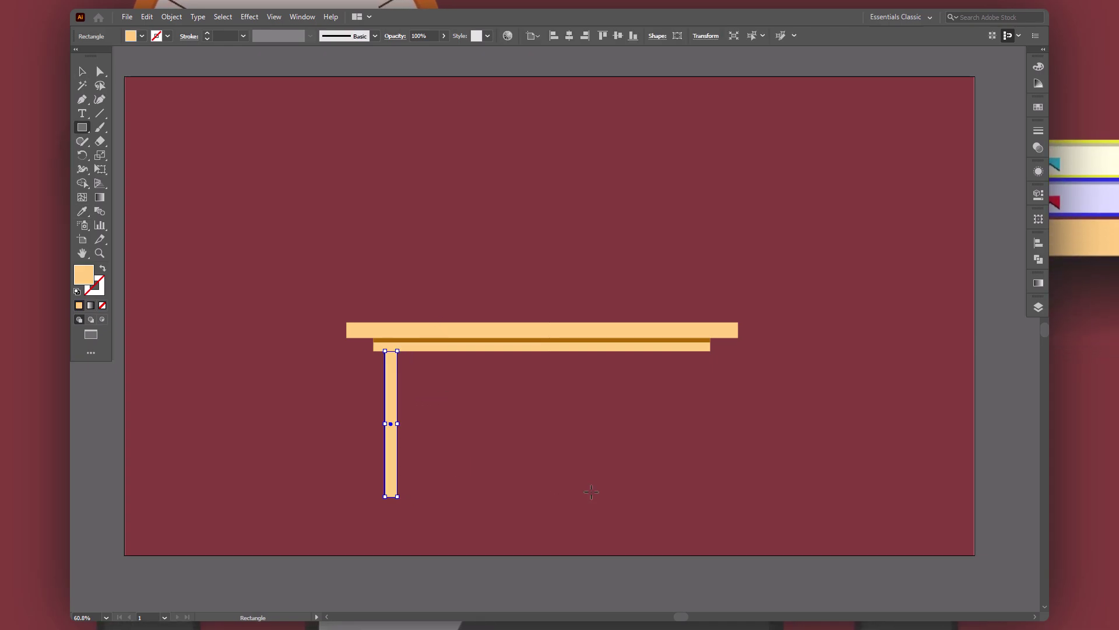
pyautogui.doubleClick(389, 362)
pyautogui.press('i')
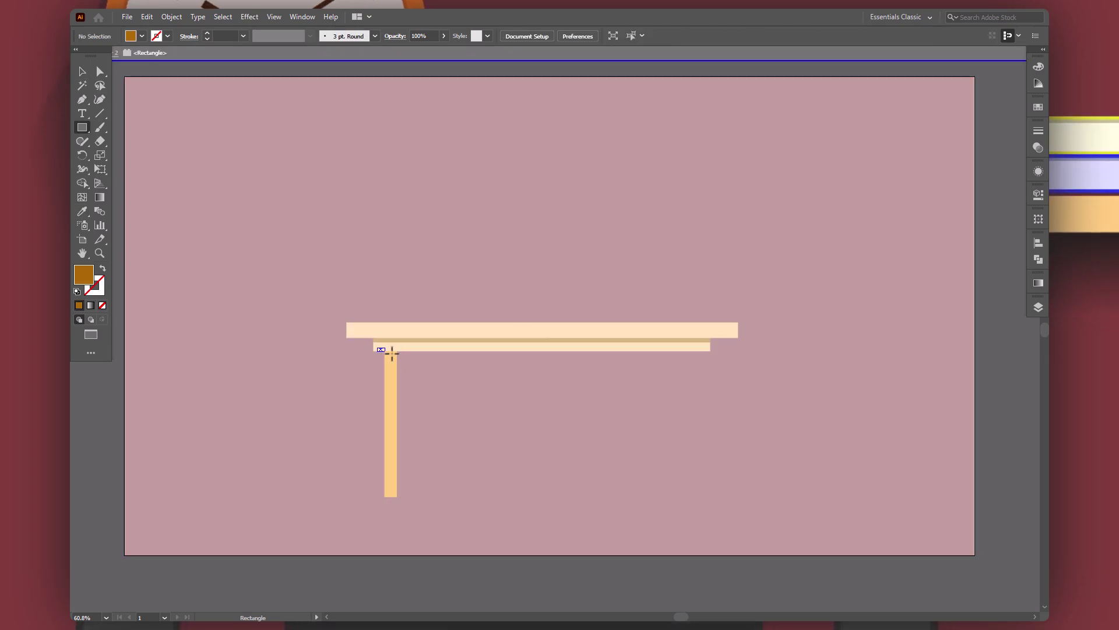
pyautogui.moveTo(378, 345); pyautogui.dragTo(405, 358)
pyautogui.hotkey('ctrl', 'a')
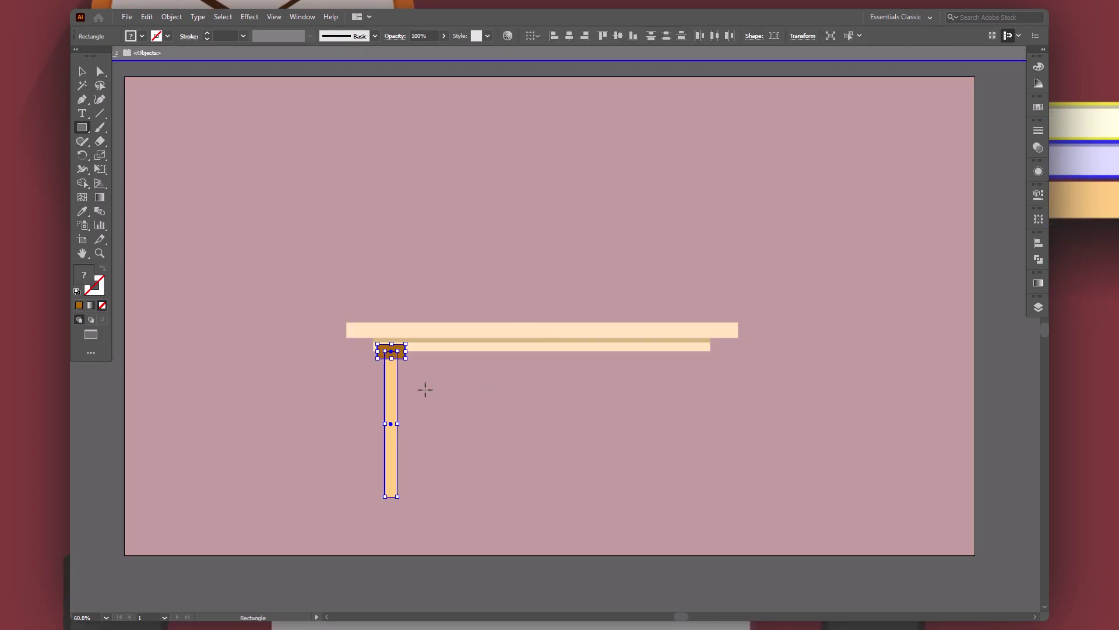
pyautogui.hotkey('shift', 'm')
pyautogui.press('v')
pyautogui.click(426, 379)
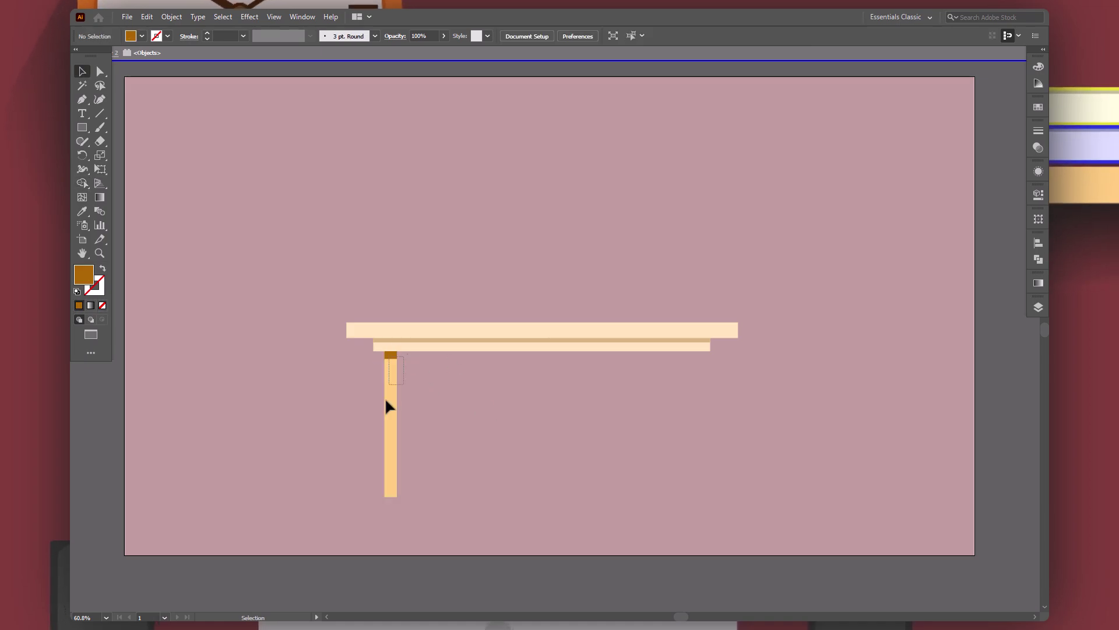
# Try mirroring the leg about the desk's centre, cancel, and exit isolation mode
pyautogui.click(386, 401)
pyautogui.press('o')
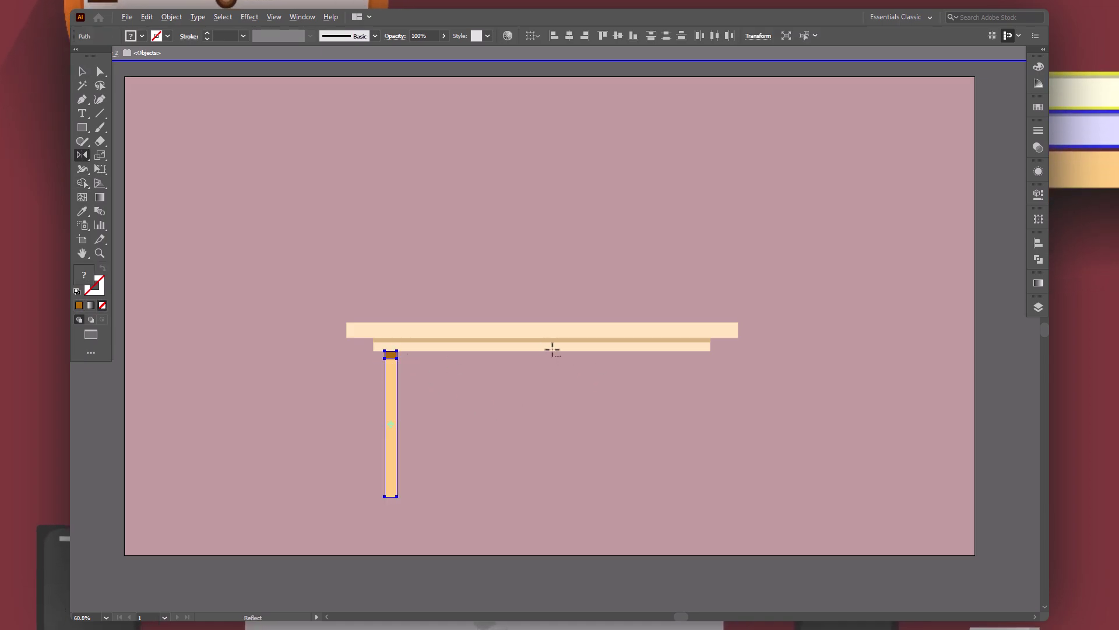
pyautogui.keyDown('alt'); pyautogui.click(552, 349); pyautogui.keyUp('alt')
pyautogui.click(645, 491)
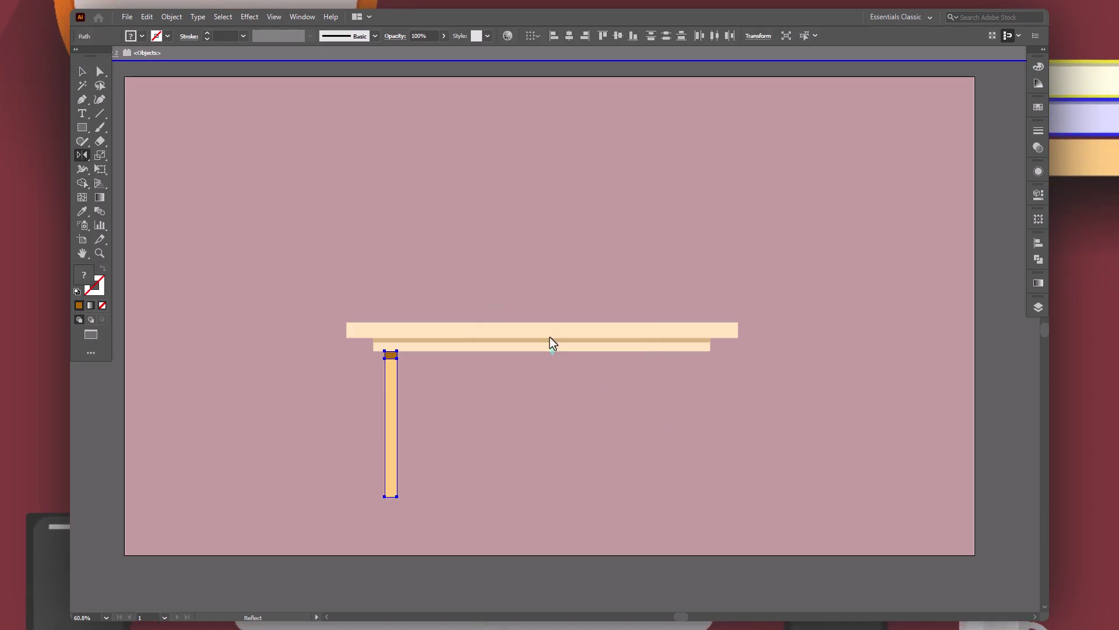
pyautogui.press('v')
pyautogui.click(543, 383)
pyautogui.doubleClick(550, 386)
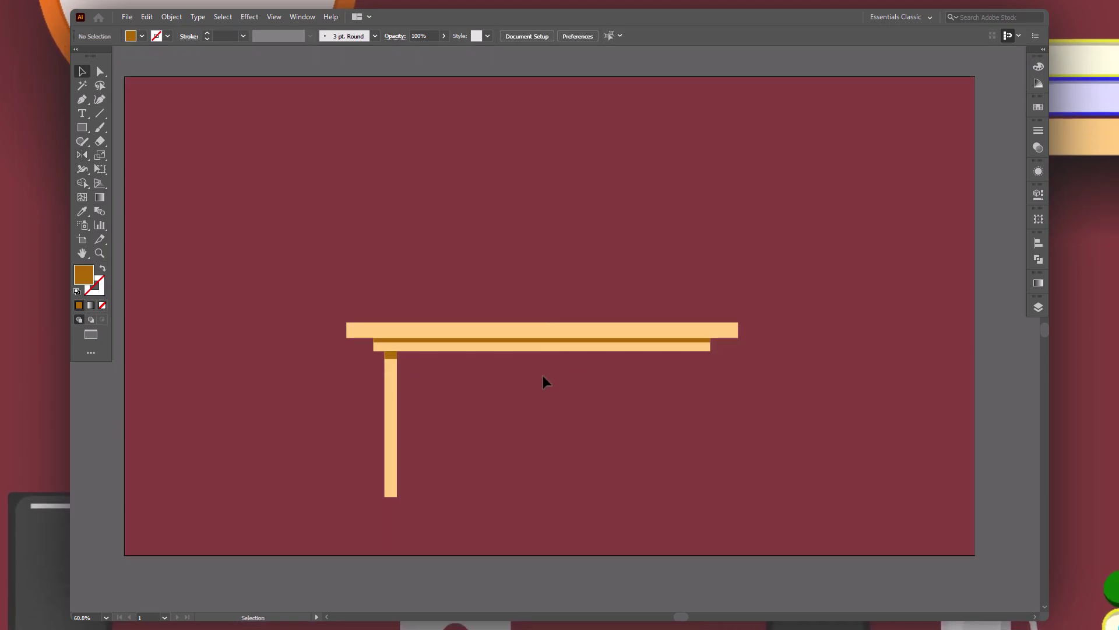
# Mirror a copy of the leg about the desk's centre to the right end
pyautogui.click(391, 379)
pyautogui.press('o')
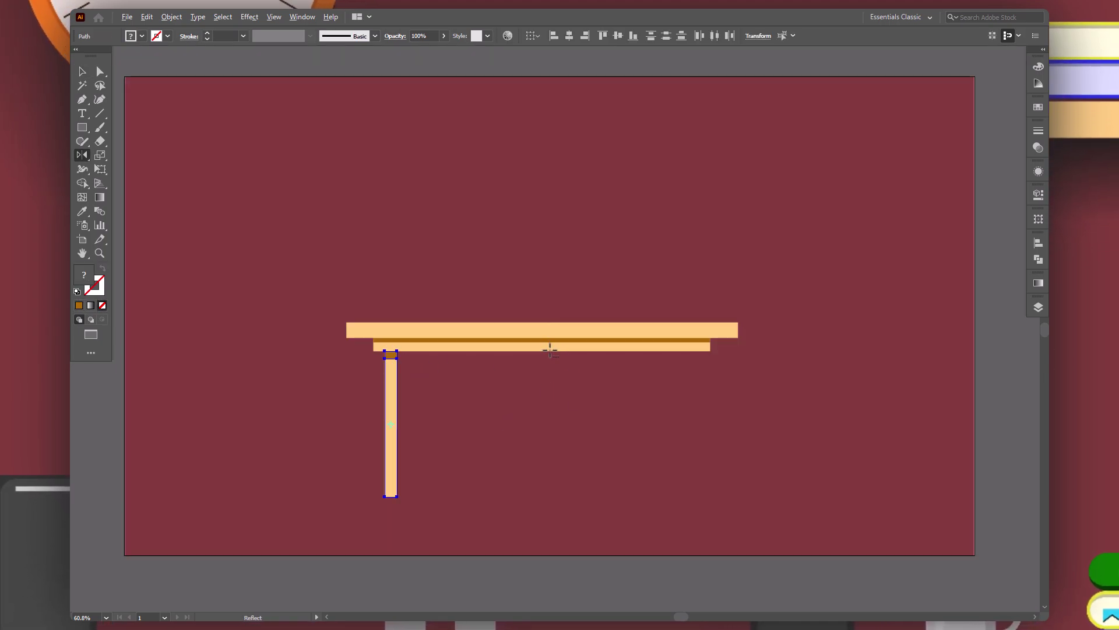
pyautogui.keyDown('alt'); pyautogui.click(545, 352); pyautogui.keyUp('alt')
pyautogui.click(523, 488)
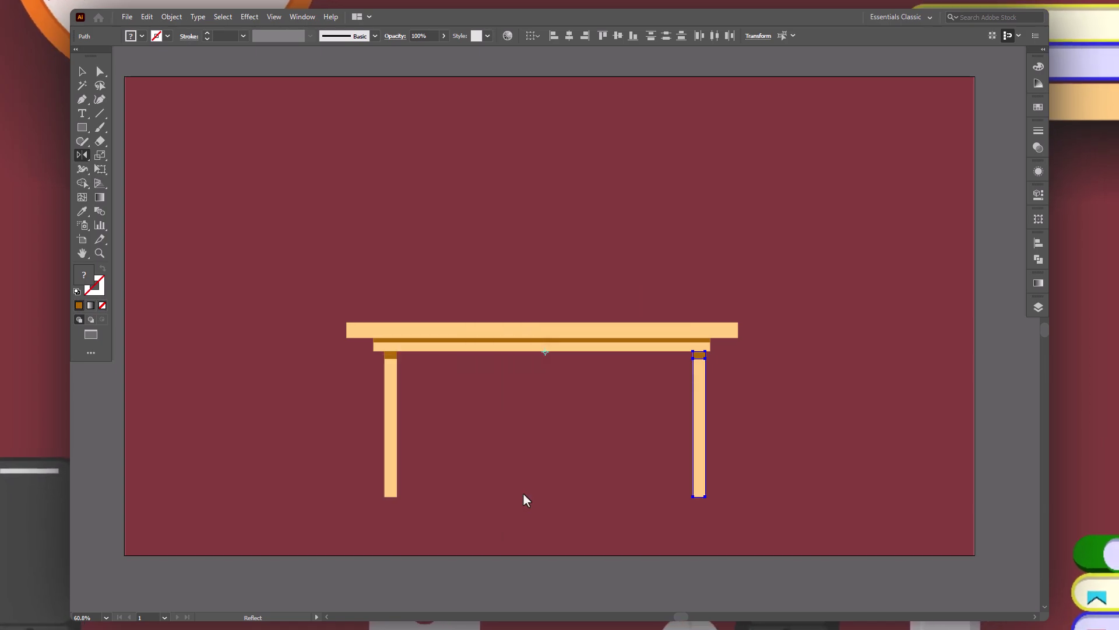
pyautogui.press('v')
# Group both legs and shift them slightly left
pyautogui.moveTo(718, 357)
pyautogui.mouseDown()
pyautogui.moveTo(379, 462)
pyautogui.moveTo(392, 435)
pyautogui.mouseUp()
pyautogui.rightClick(391, 435)
pyautogui.click(404, 242)
pyautogui.moveTo(295, 245); pyautogui.dragTo(622, 459)
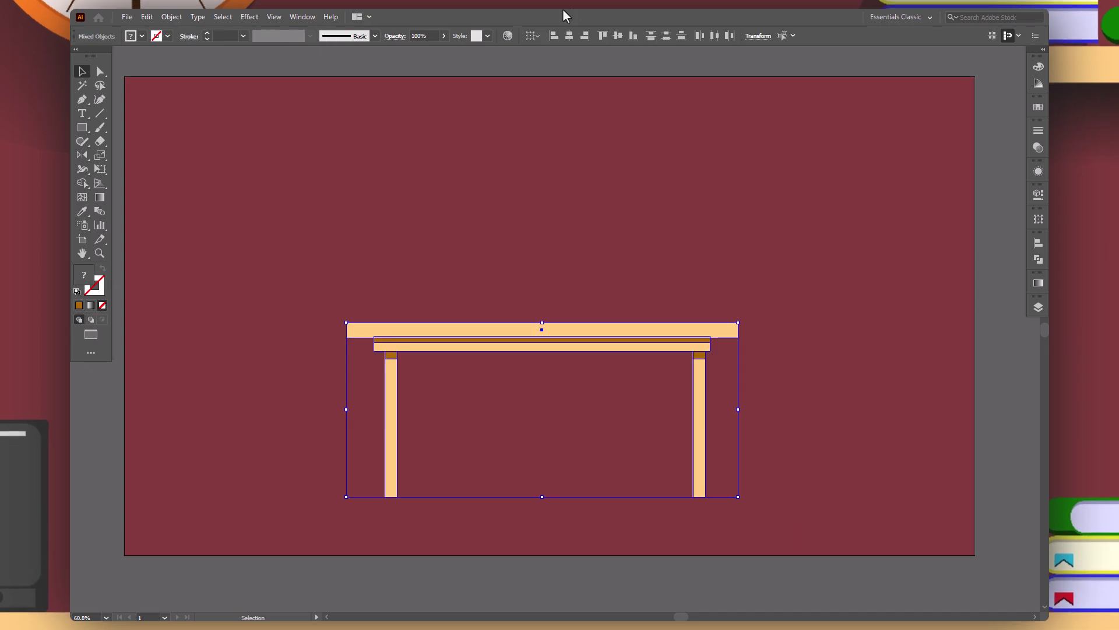
pyautogui.click(707, 353)
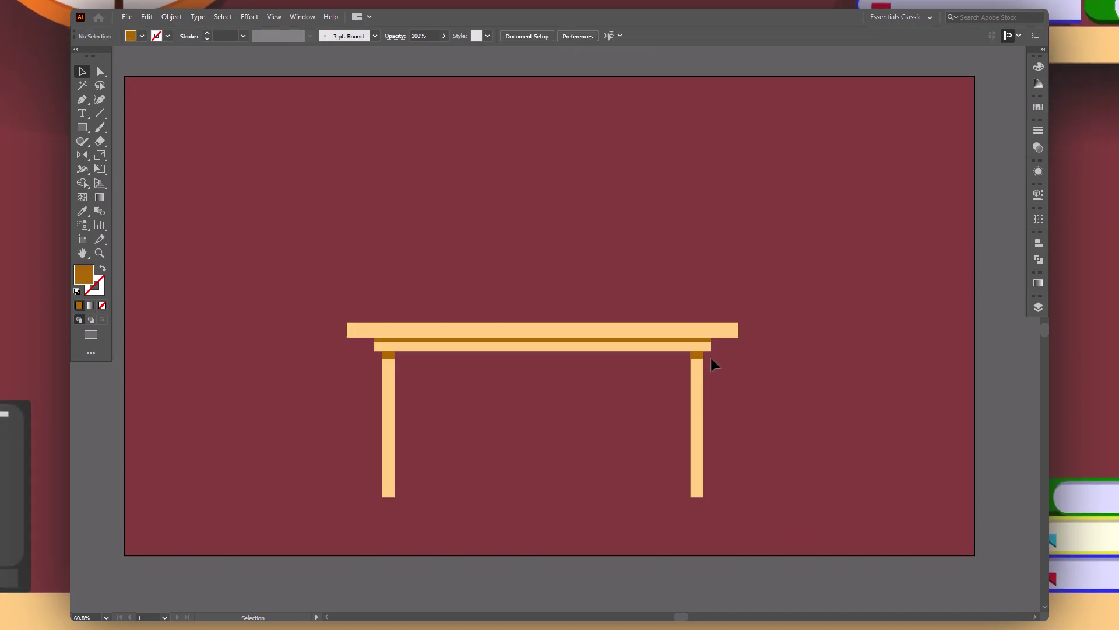
# Ungroup the two table legs so they stand as separate pieces
pyautogui.click(699, 362)
pyautogui.rightClick(698, 376)
pyautogui.click(752, 482)
pyautogui.click(800, 435)
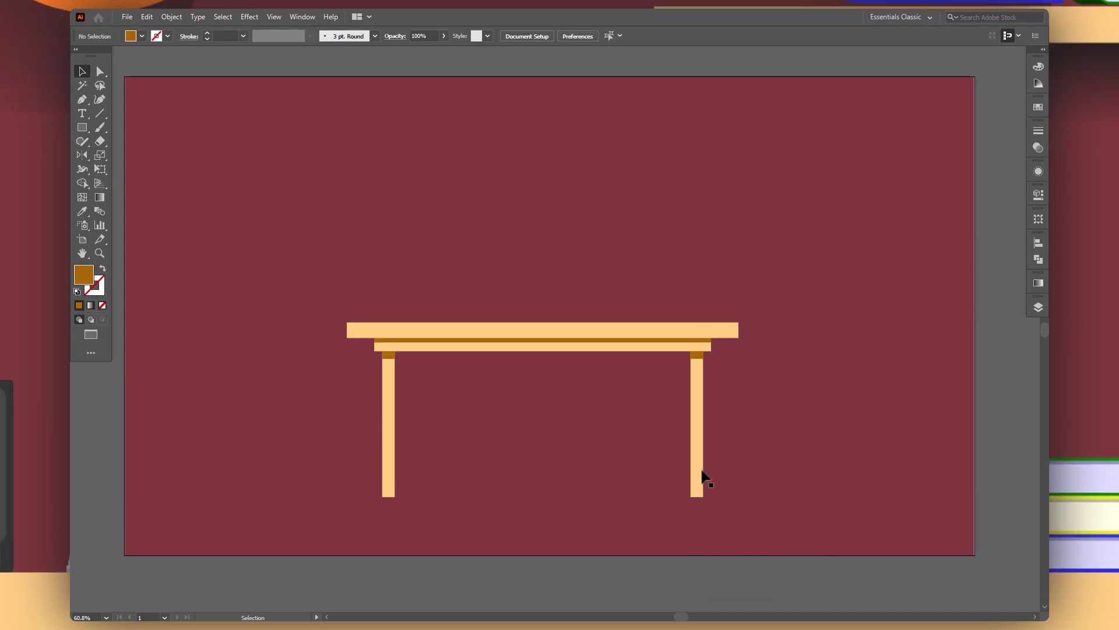
# Draw a peach cabinet block under the desk's right side, sent behind the right leg
pyautogui.press('i')
pyautogui.click(700, 415)
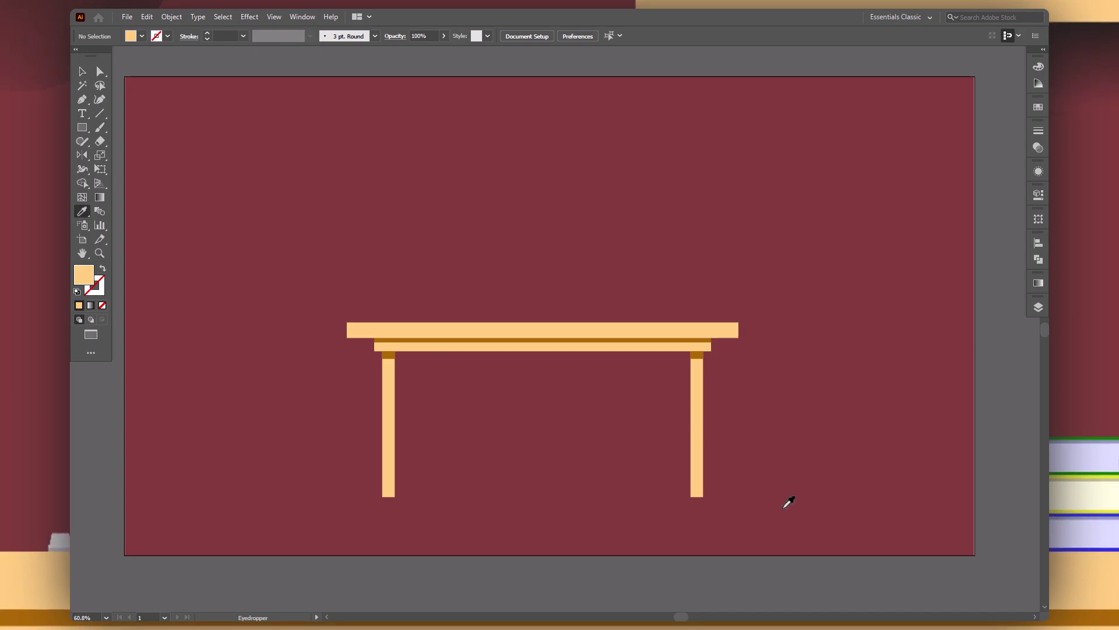
pyautogui.press('m')
pyautogui.moveTo(593, 350); pyautogui.dragTo(703, 469)
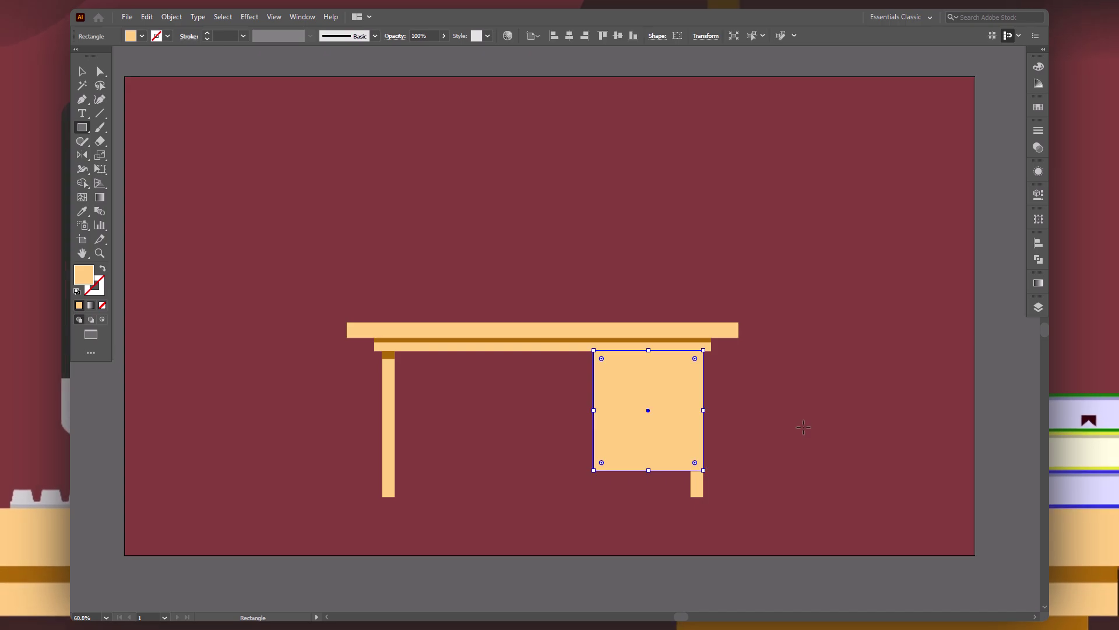
pyautogui.rightClick(680, 414)
pyautogui.click(838, 379)
# Stretch the brown cap across the cabinet top and trim its left overhang
pyautogui.press('v')
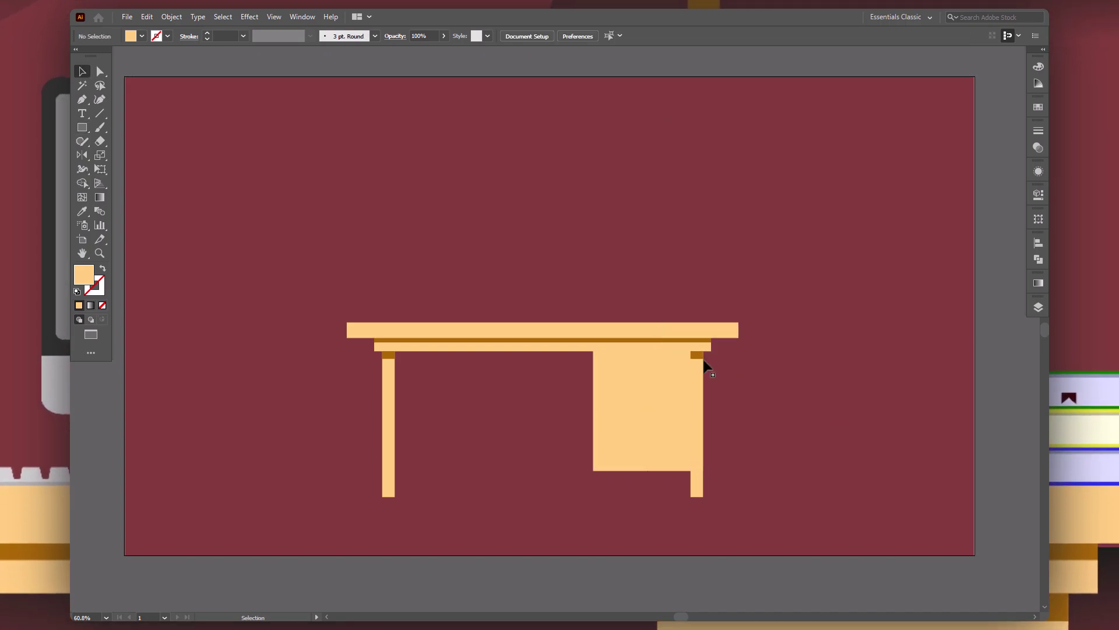
pyautogui.click(696, 355)
pyautogui.moveTo(692, 356); pyautogui.dragTo(594, 357)
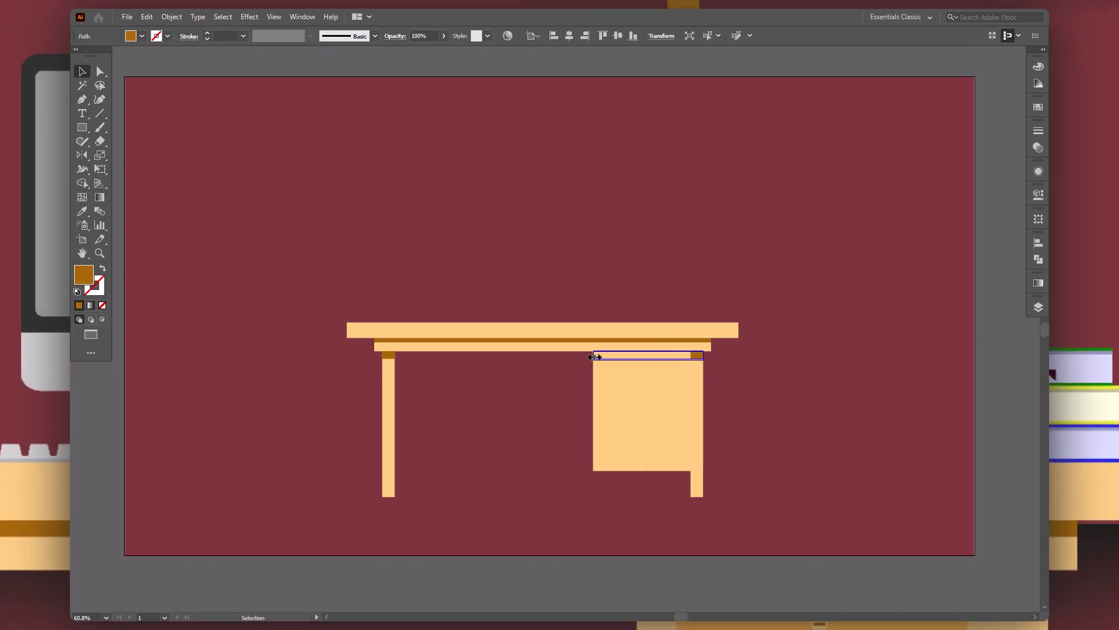
pyautogui.click(823, 396)
pyautogui.click(595, 357)
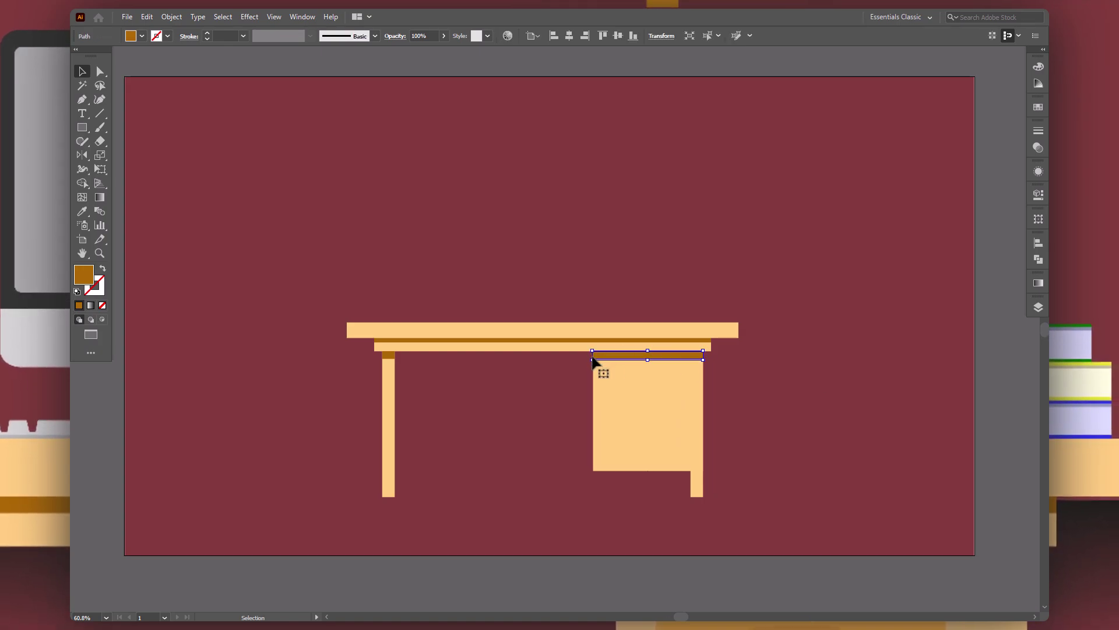
pyautogui.keyDown('shift'); pyautogui.click(638, 393); pyautogui.keyUp('shift')
pyautogui.hotkey('shift', 'm')
pyautogui.moveTo(564, 380); pyautogui.dragTo(591, 358)
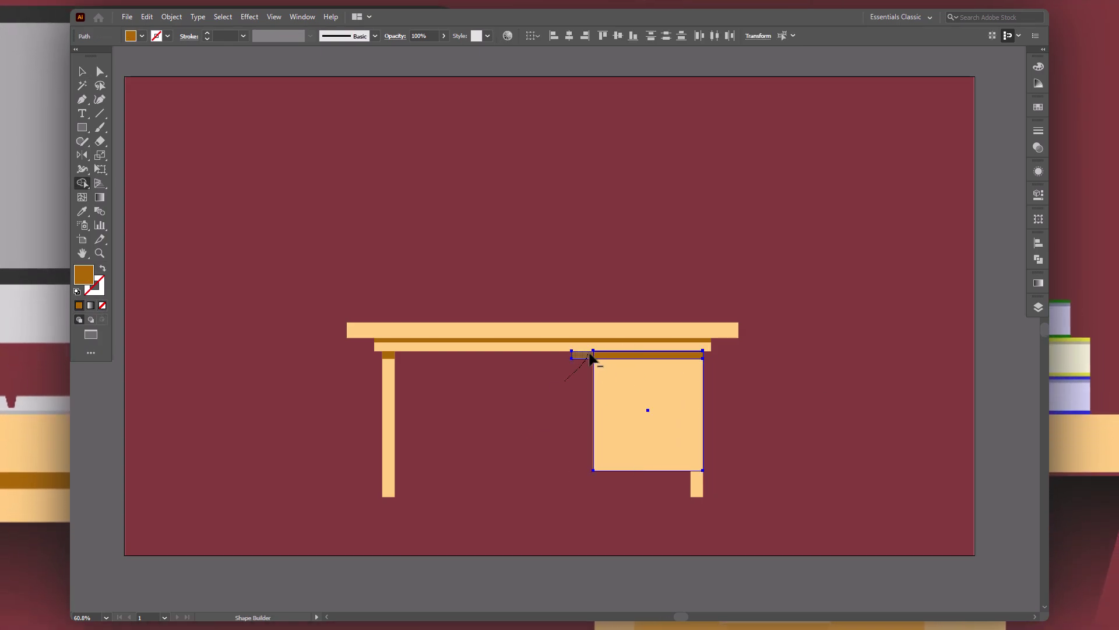
pyautogui.hotkey('ctrl', 'shift', 'a')
# Draw three stacked darker orange drawers inside the cabinet
pyautogui.press('i')
pyautogui.click(654, 386)
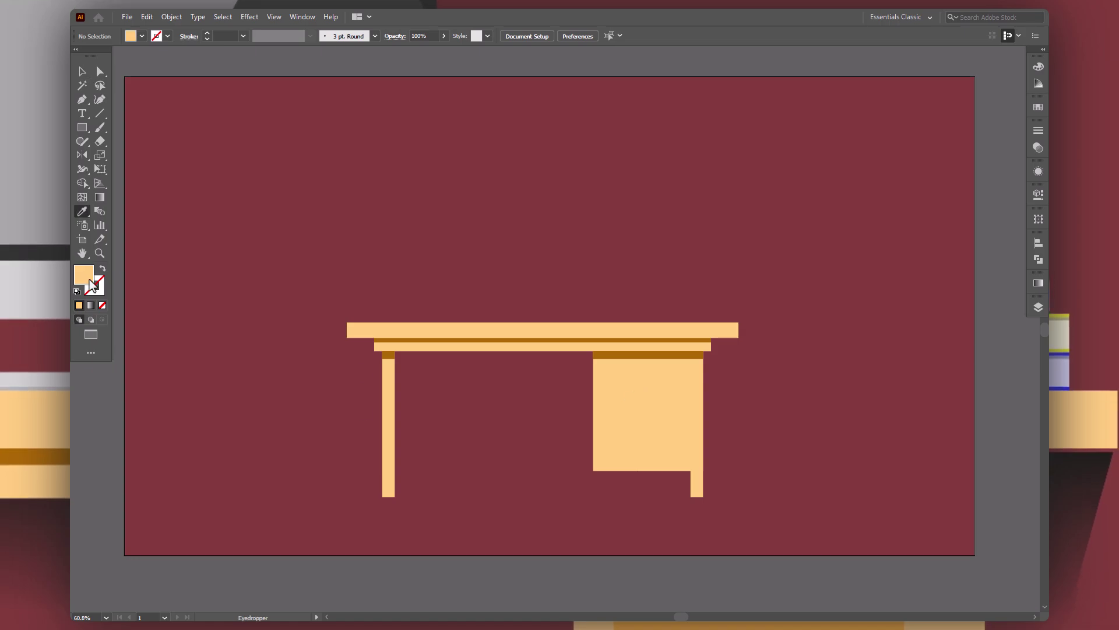
pyautogui.doubleClick(90, 281)
pyautogui.press('Return')
pyautogui.press('m')
pyautogui.moveTo(607, 363)
pyautogui.mouseDown()
pyautogui.moveTo(682, 391)
pyautogui.moveTo(645, 447)
pyautogui.mouseUp()
pyautogui.moveTo(802, 419); pyautogui.dragTo(642, 466)
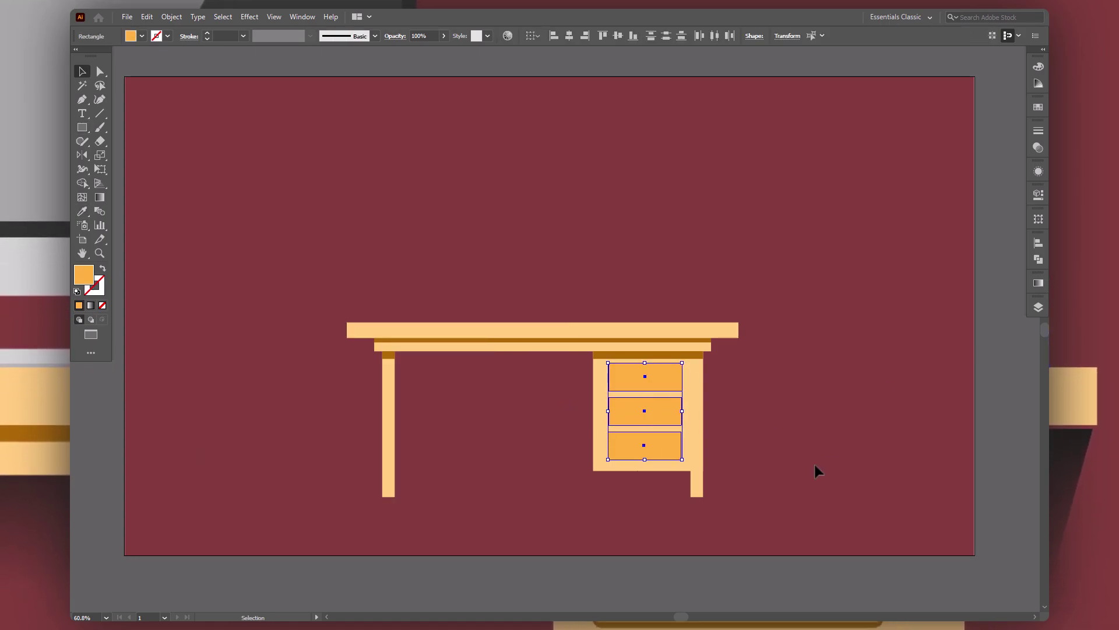
# Draw a small rounded handle in the top drawer
pyautogui.click(798, 396)
pyautogui.click(644, 376)
pyautogui.hotkey('ctrl', '+')
pyautogui.hotkey('ctrl', '+')
pyautogui.hotkey('ctrl', '+')
pyautogui.press('m')
pyautogui.moveTo(515, 322); pyautogui.dragTo(589, 336)
pyautogui.hotkey('ctrl', 'shift', 'a')
pyautogui.hotkey('ctrl', 'shift', 'a')
# Copy the top drawer's handle into the two lower drawers
pyautogui.press('v')
pyautogui.hotkey('ctrl', '+')
pyautogui.hotkey('ctrl', '+')
pyautogui.doubleClick(555, 331)
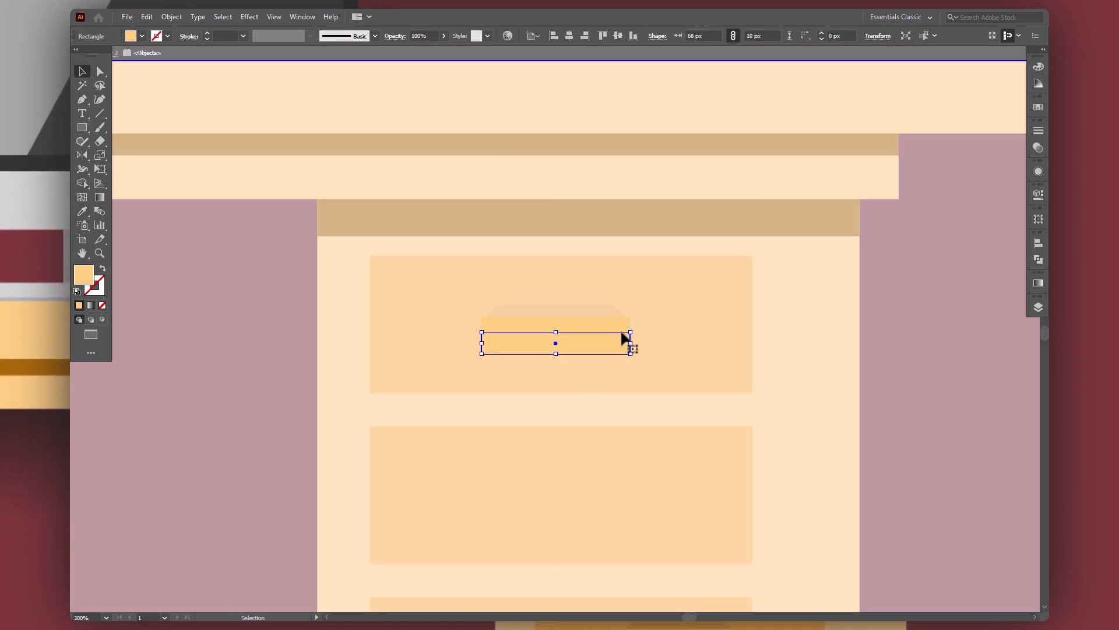
pyautogui.doubleClick(932, 355)
pyautogui.keyDown('shift'); pyautogui.click(578, 326); pyautogui.keyUp('shift')
pyautogui.hotkey('ctrl', '-')
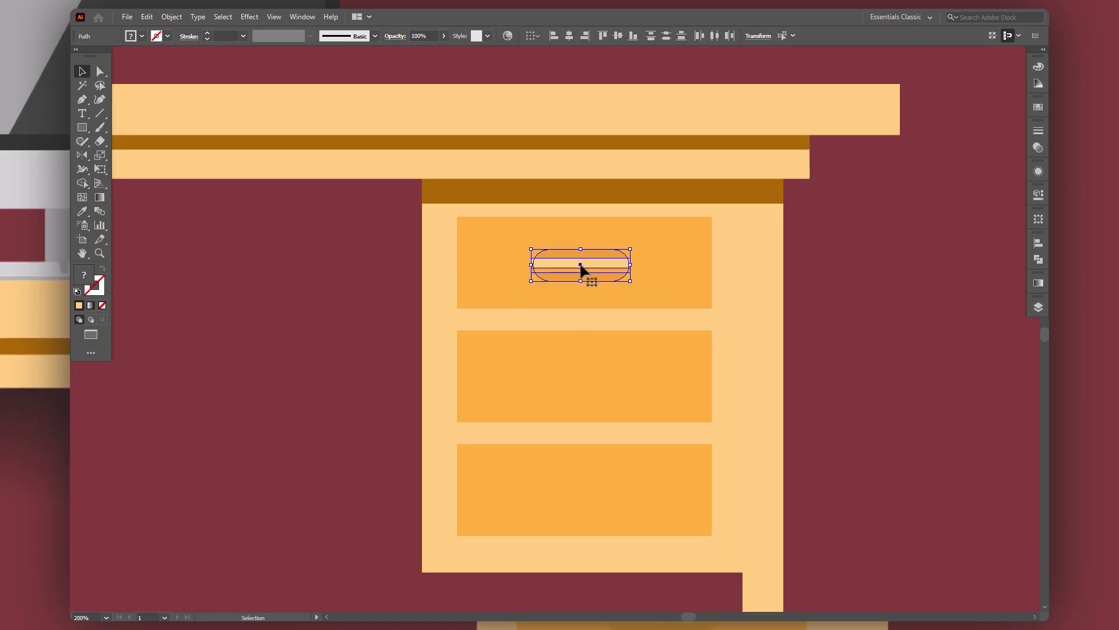
pyautogui.press('a')
pyautogui.click(592, 382)
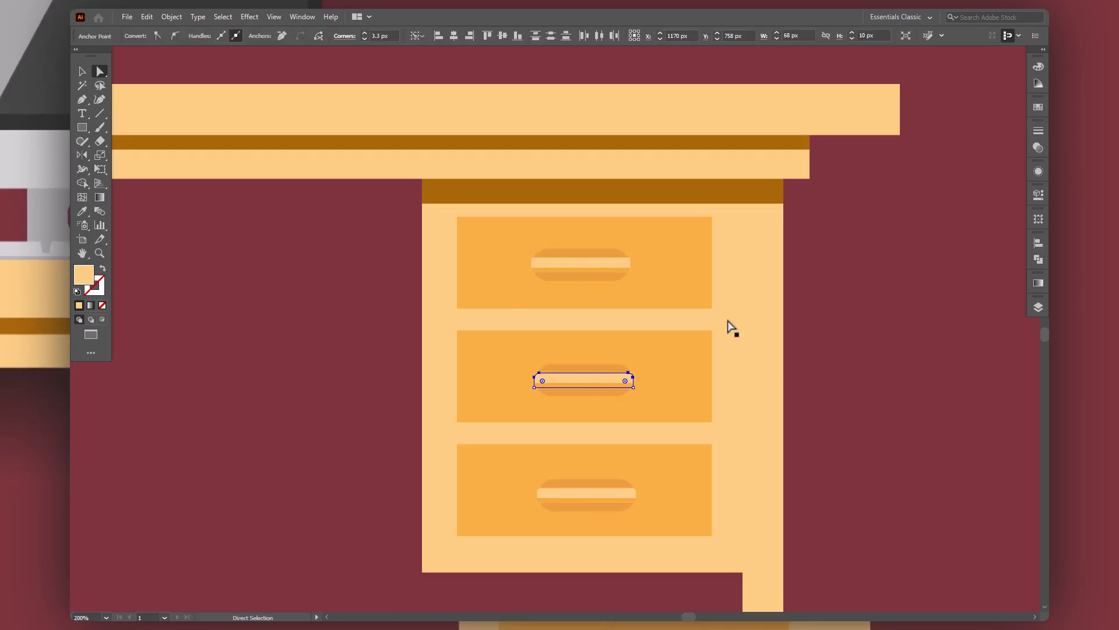
pyautogui.click(882, 274)
# Draw a small screw at the top drawer and repeat it onto the other drawers
pyautogui.press('m')
pyautogui.moveTo(577, 224)
pyautogui.mouseDown()
pyautogui.moveTo(587, 227)
pyautogui.moveTo(582, 340)
pyautogui.mouseUp()
pyautogui.press('v')
pyautogui.hotkey('ctrl', 'd')
pyautogui.hotkey('ctrl', '0')
# Round the corners of all three drawers to a 5 px radius
pyautogui.click(641, 404)
pyautogui.hotkey('ctrl', '+')
pyautogui.hotkey('ctrl', '+')
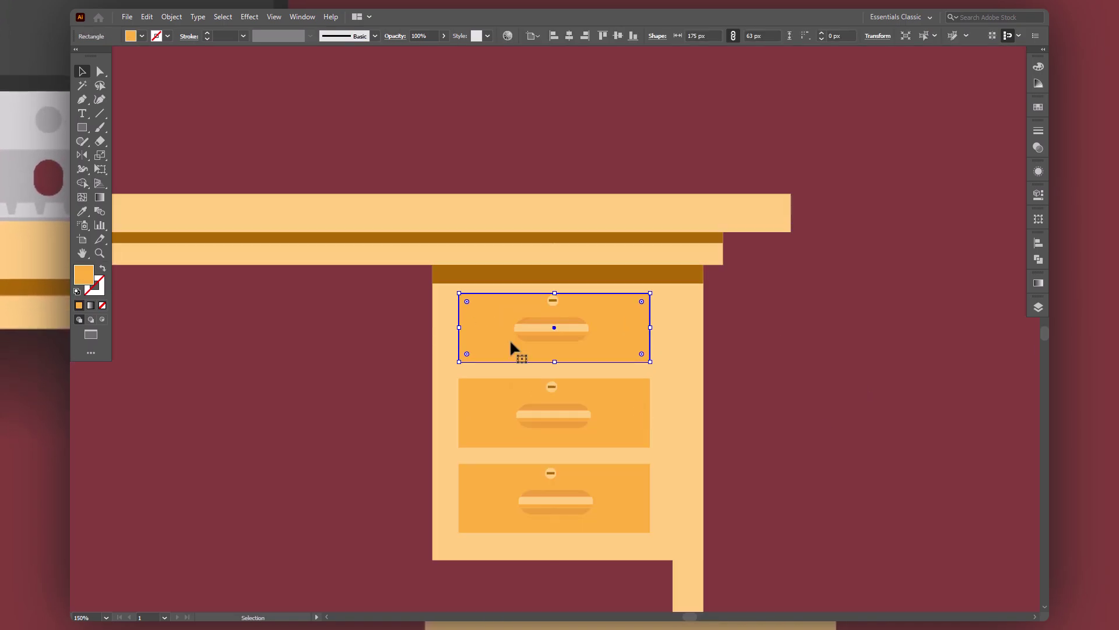
pyautogui.click(839, 36)
pyautogui.write('5')
pyautogui.click(554, 413)
pyautogui.click(553, 498)
# Give each of the three drawers a darker bottom-edge copy behind it
pyautogui.click(647, 341)
pyautogui.hotkey('ctrl', '+')
pyautogui.hotkey('ctrl', '+')
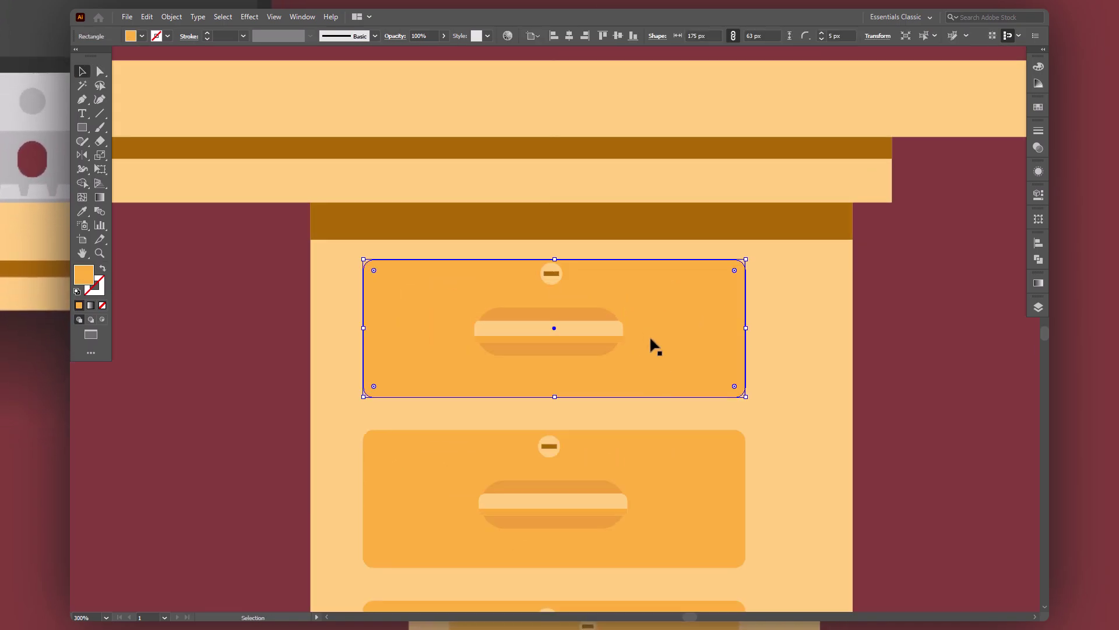
pyautogui.hotkey('shift', 'ctrl', 'e')
pyautogui.scroll(-3, 915, 399)
pyautogui.click(592, 448)
pyautogui.hotkey('shift', 'ctrl', 'e')
pyautogui.click(641, 525)
pyautogui.hotkey('ctrl', '0')
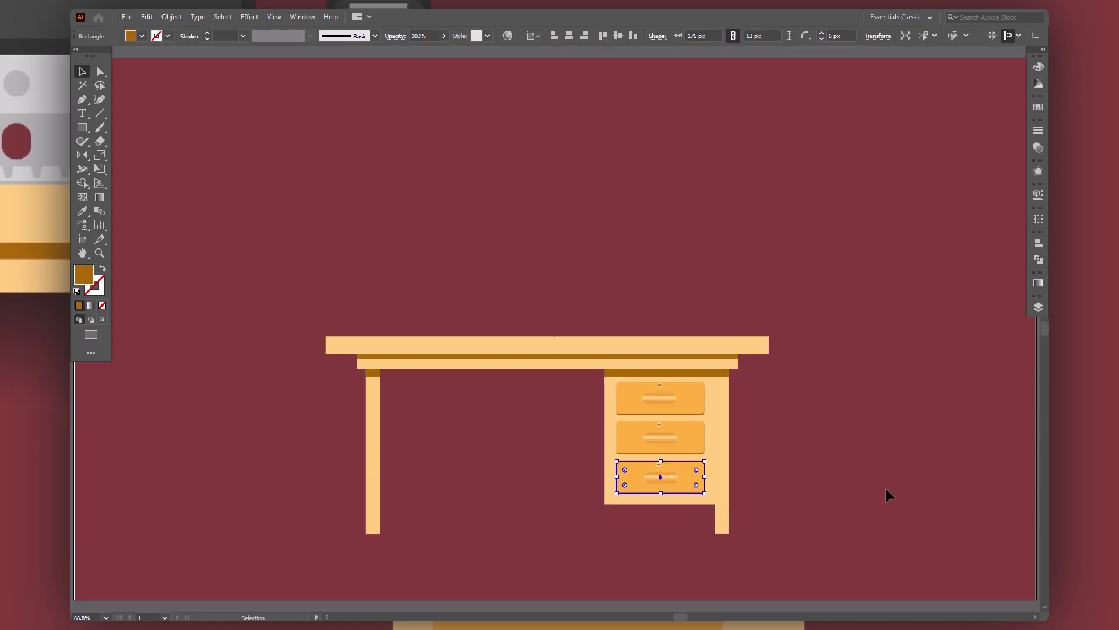
pyautogui.hotkey('shift', 'ctrl', 'e')
pyautogui.click(860, 458)
pyautogui.hotkey('ctrl', '-')
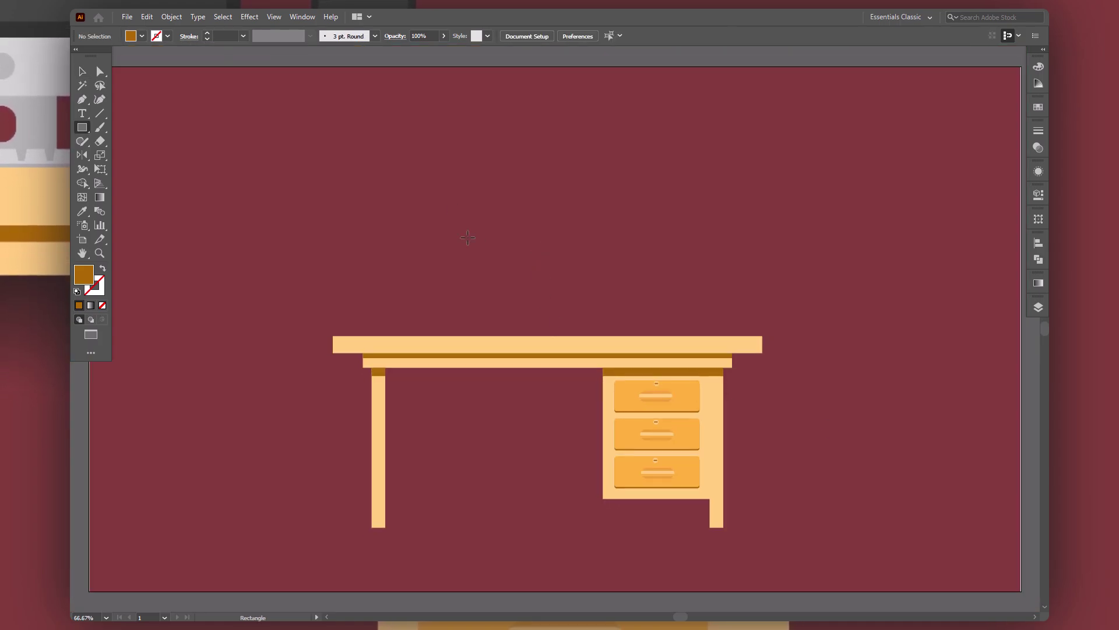
# Draw a #333333 rounded monitor body above the desk and lengthen it downward
pyautogui.doubleClick(83, 274)
pyautogui.write('333333')
pyautogui.press('Return')
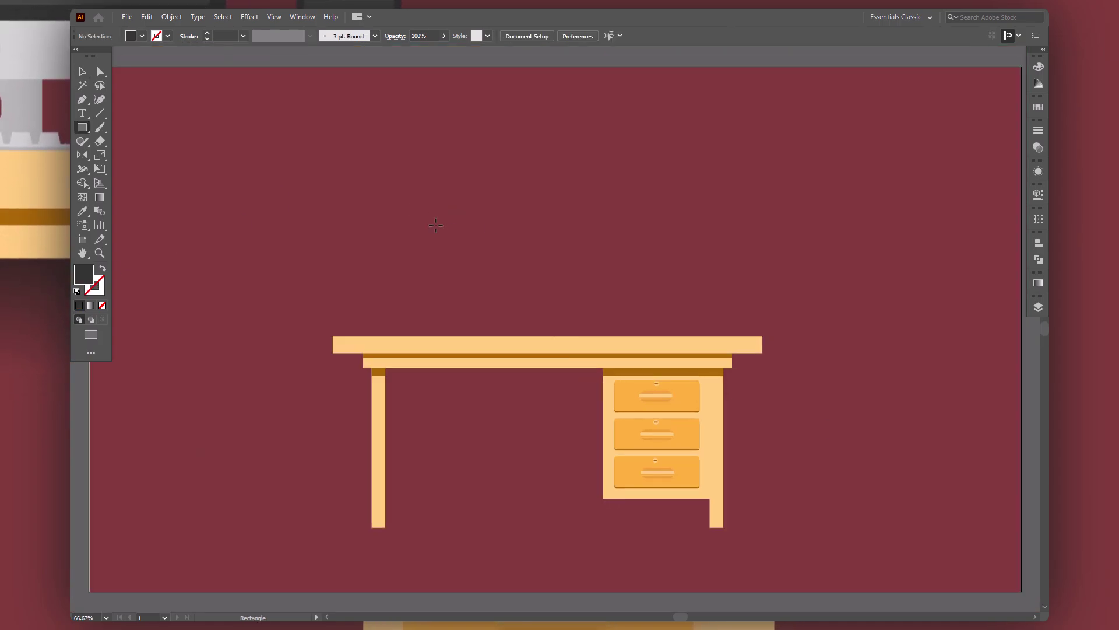
pyautogui.moveTo(561, 294); pyautogui.dragTo(563, 295)
pyautogui.press('v')
pyautogui.moveTo(431, 214); pyautogui.dragTo(435, 218)
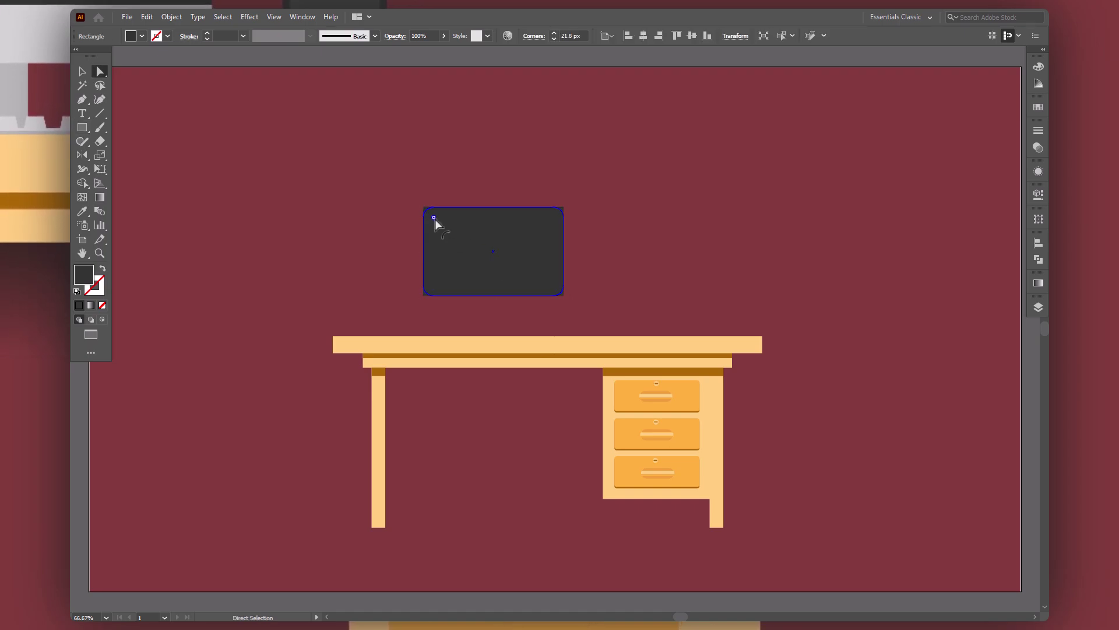
pyautogui.moveTo(494, 295); pyautogui.dragTo(493, 305)
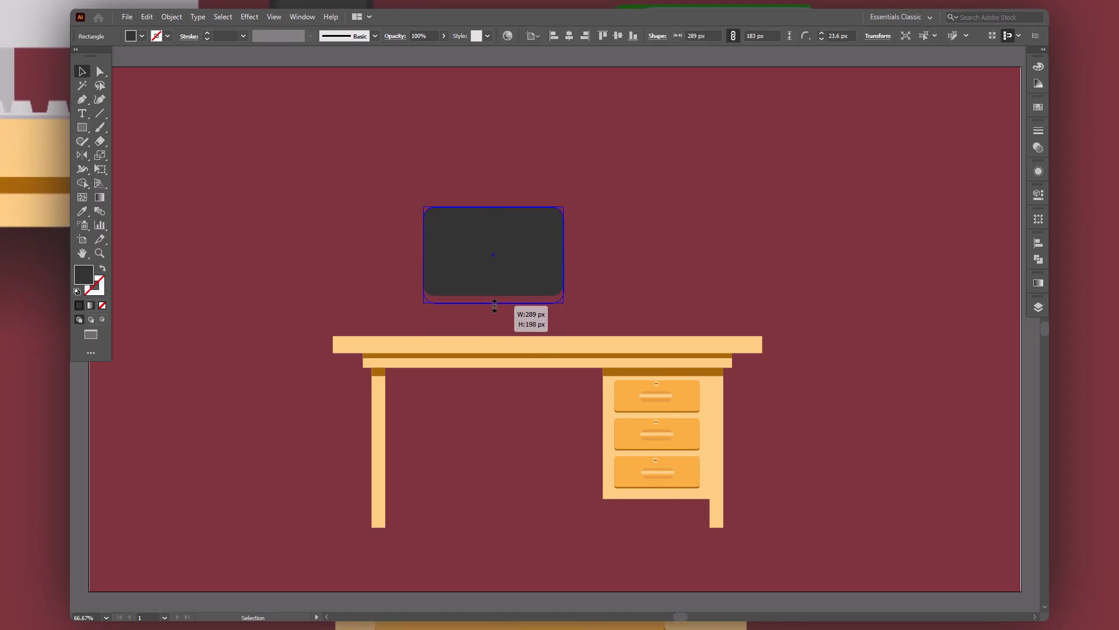
# Split off the monitor's bottom strip and fill it light grey #e8e8e8
pyautogui.press('m')
pyautogui.moveTo(409, 285); pyautogui.dragTo(585, 311)
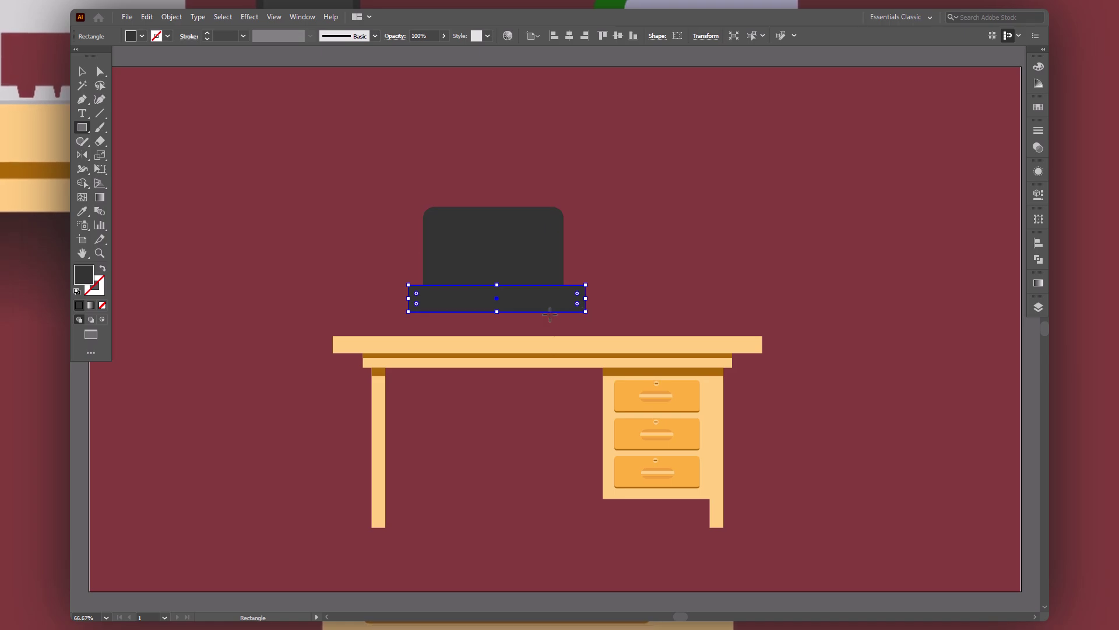
pyautogui.press('v')
pyautogui.hotkey('ctrl', 'z')
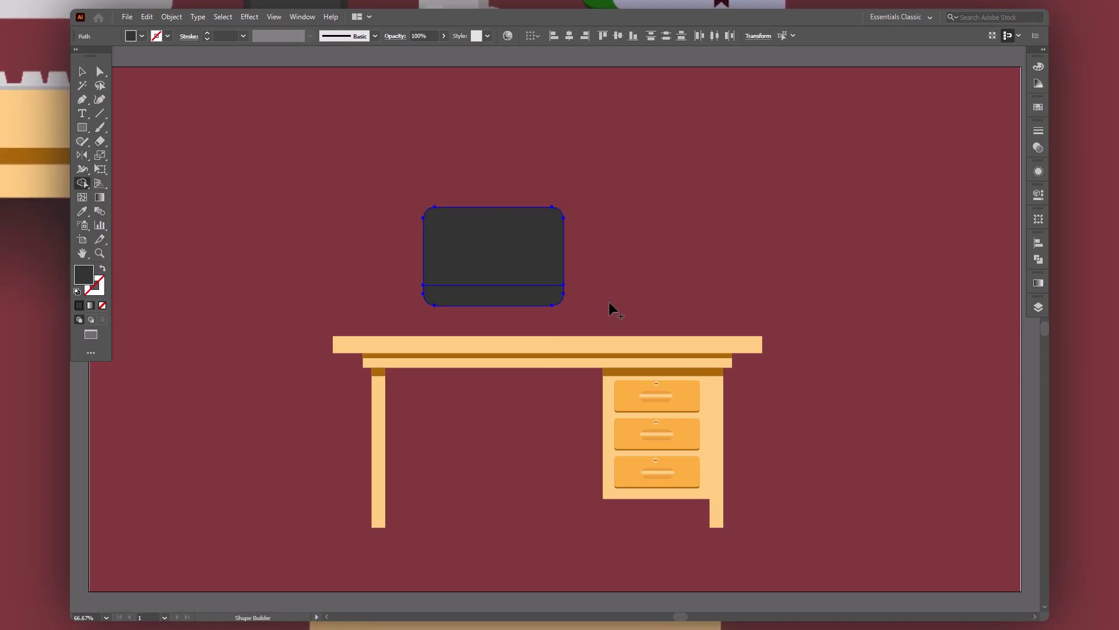
pyautogui.click(540, 299)
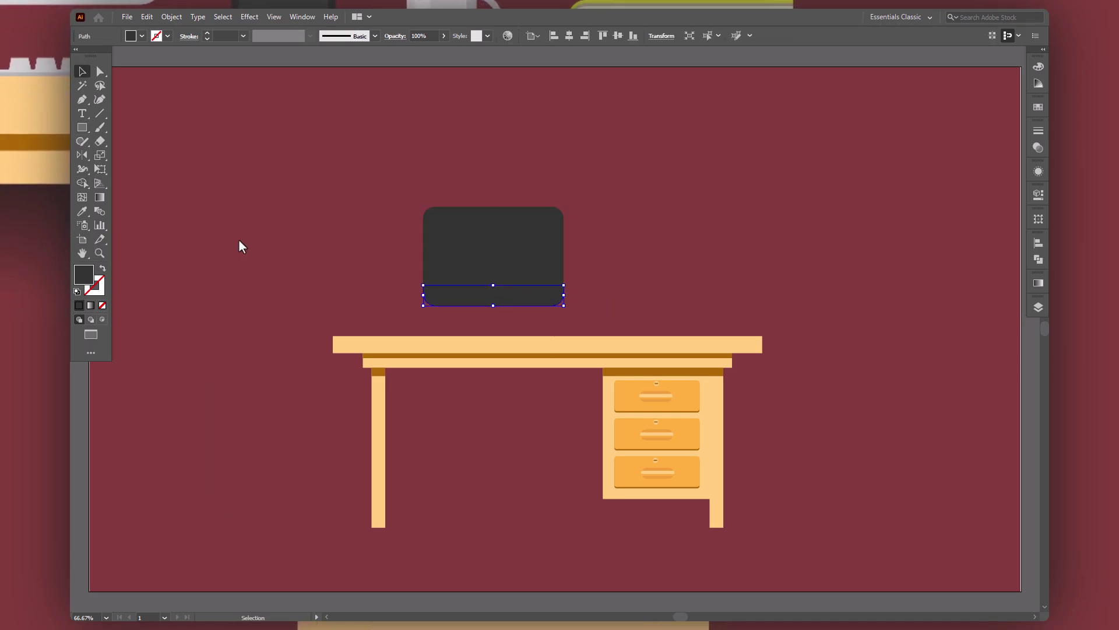
pyautogui.doubleClick(84, 274)
pyautogui.click(235, 311)
pyautogui.click(501, 304)
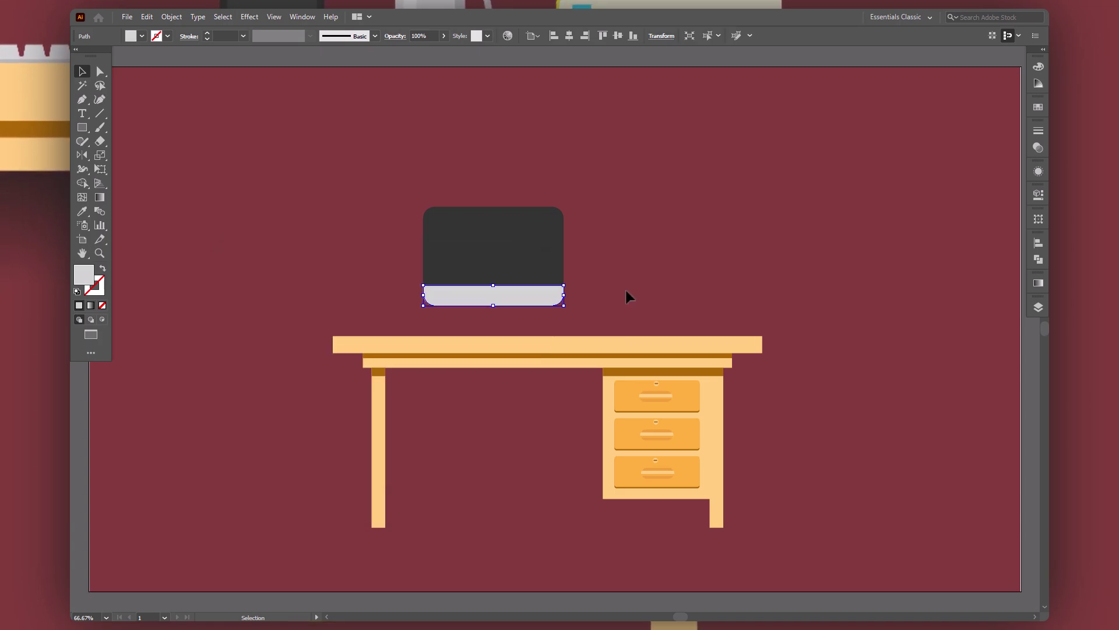
pyautogui.click(623, 290)
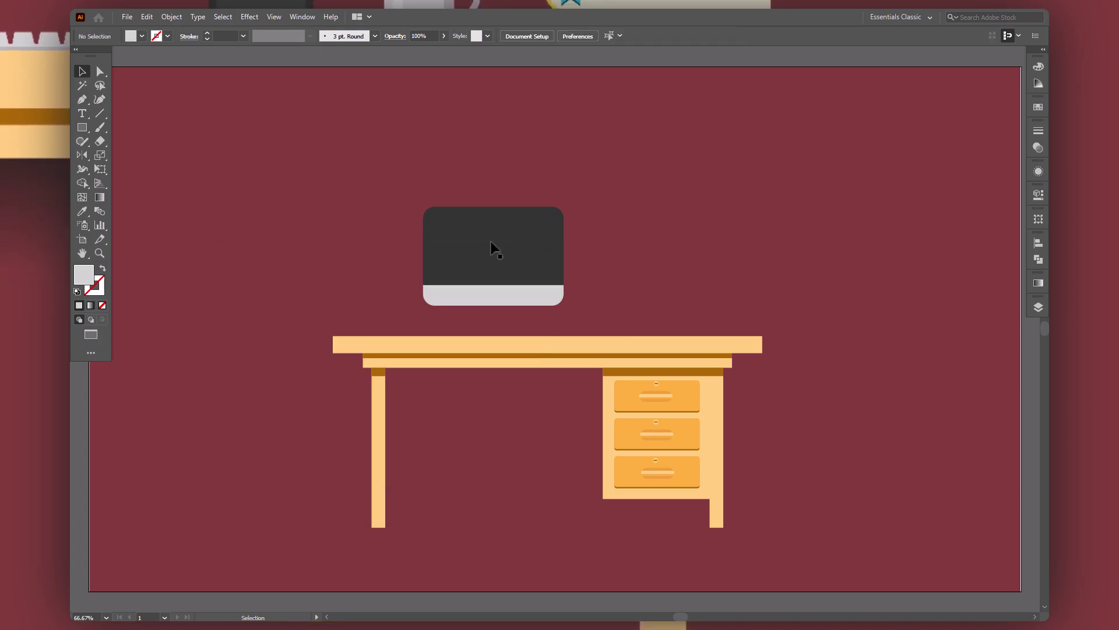
# Draw a dark grey screen rectangle inside the monitor body
pyautogui.press('m')
pyautogui.moveTo(432, 216); pyautogui.dragTo(552, 277)
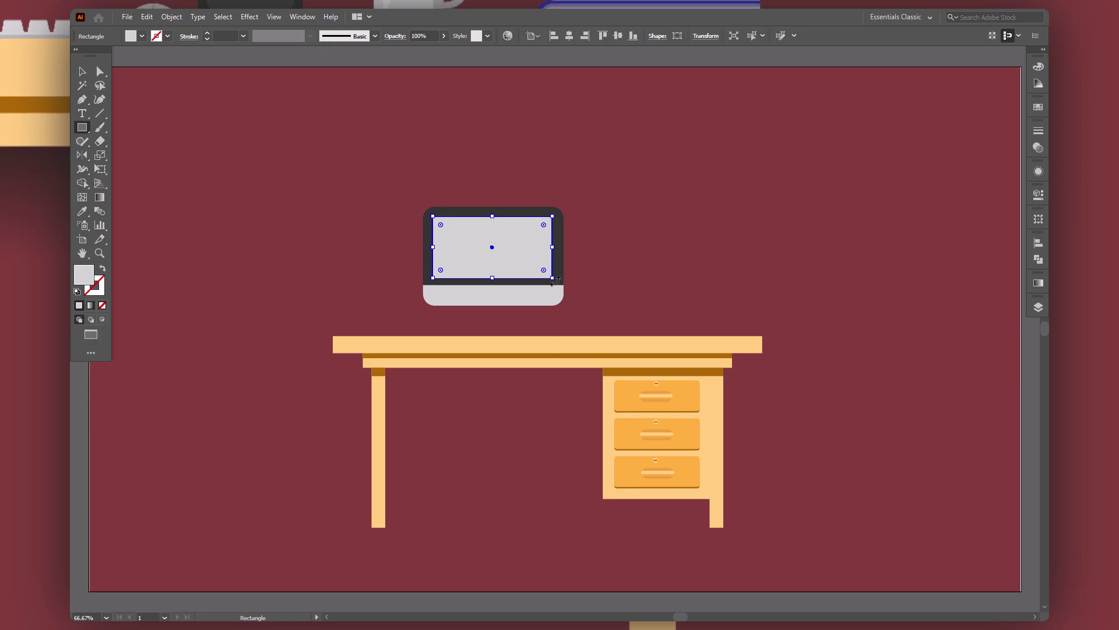
pyautogui.doubleClick(75, 282)
pyautogui.moveTo(243, 418); pyautogui.dragTo(224, 413)
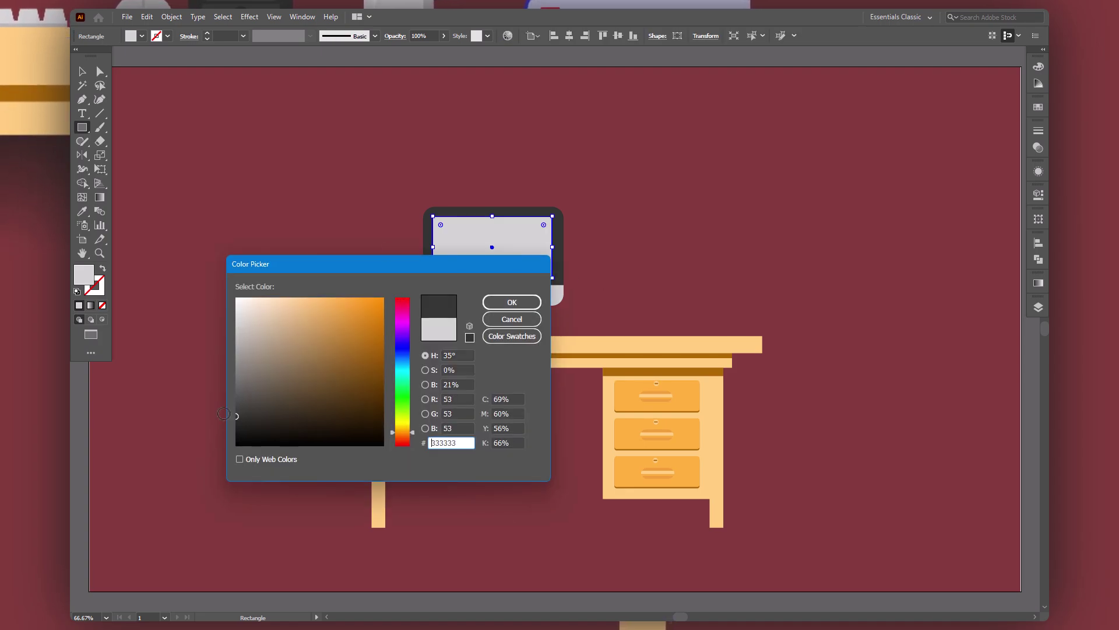
pyautogui.click(512, 302)
# Enlarge the screen, cut its corner radius to about 4.5 px, and raise its top edge
pyautogui.press('v')
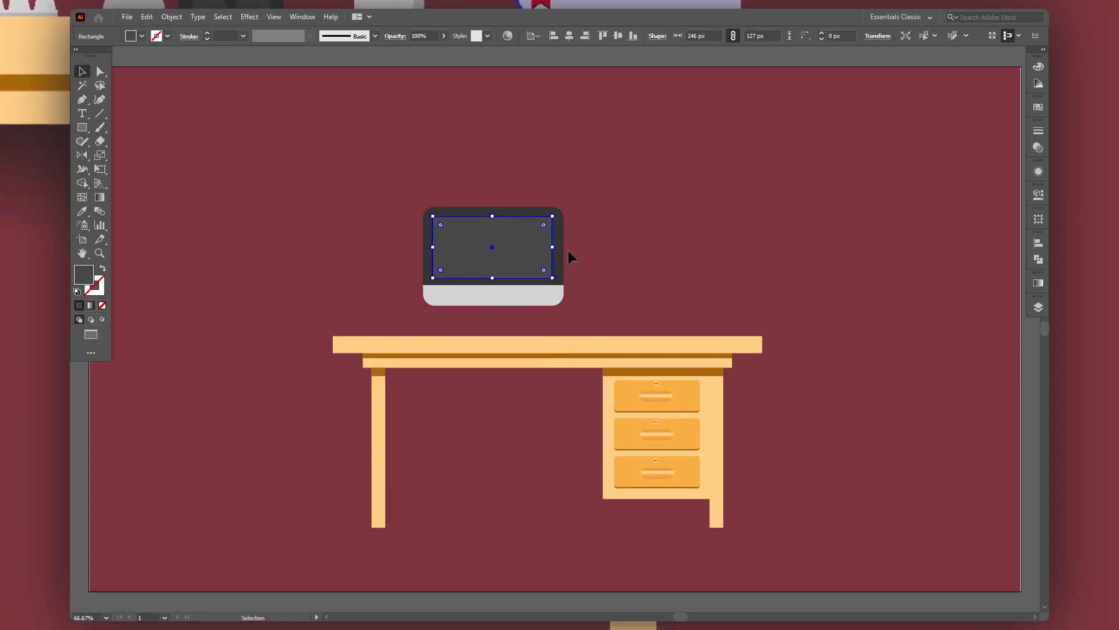
pyautogui.moveTo(552, 247); pyautogui.dragTo(558, 247)
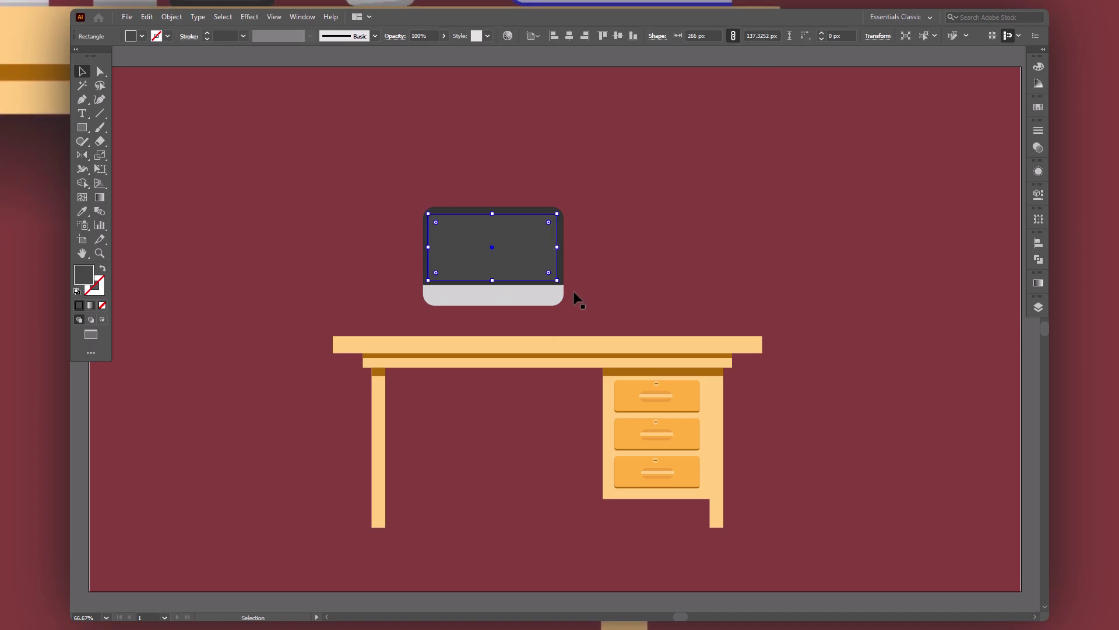
pyautogui.hotkey('ctrl', '=')
pyautogui.hotkey('ctrl', '=')
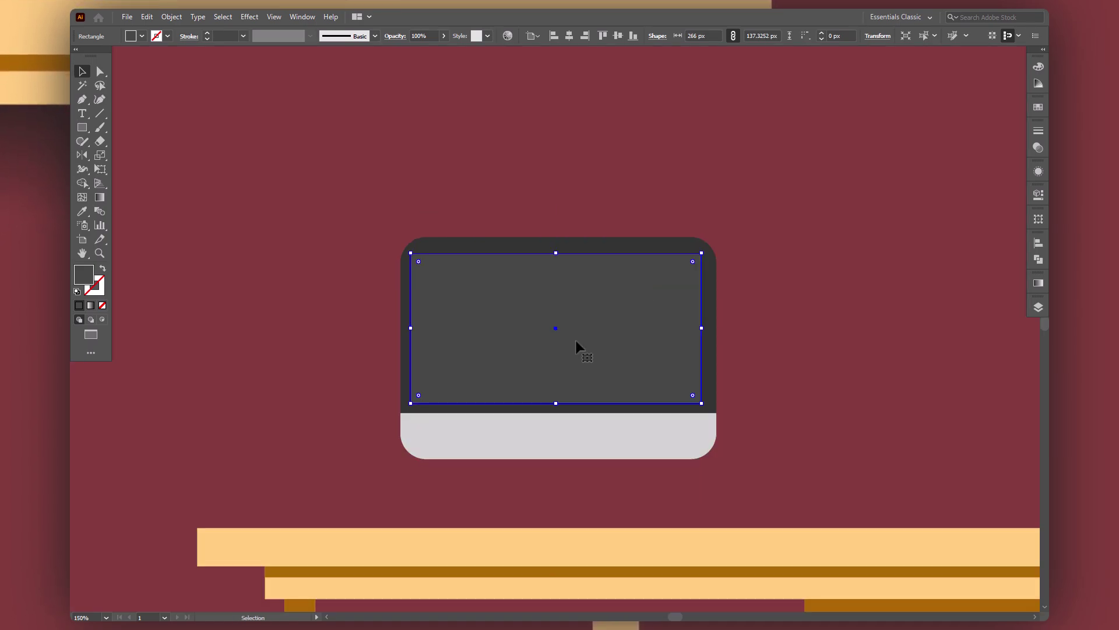
pyautogui.click(522, 246)
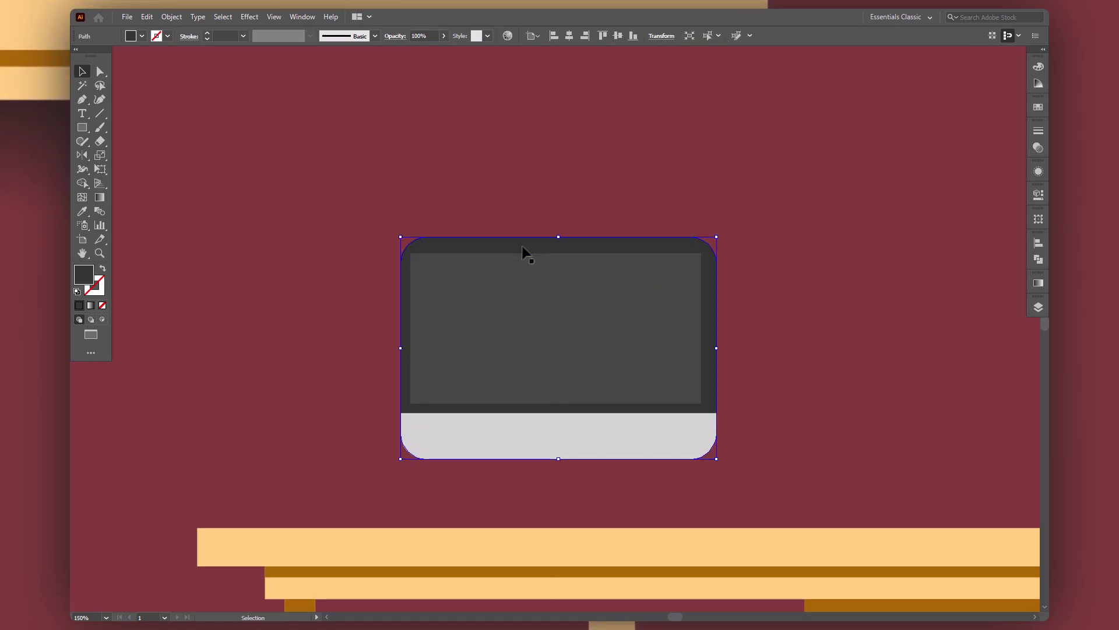
pyautogui.press('a')
pyautogui.click(413, 258)
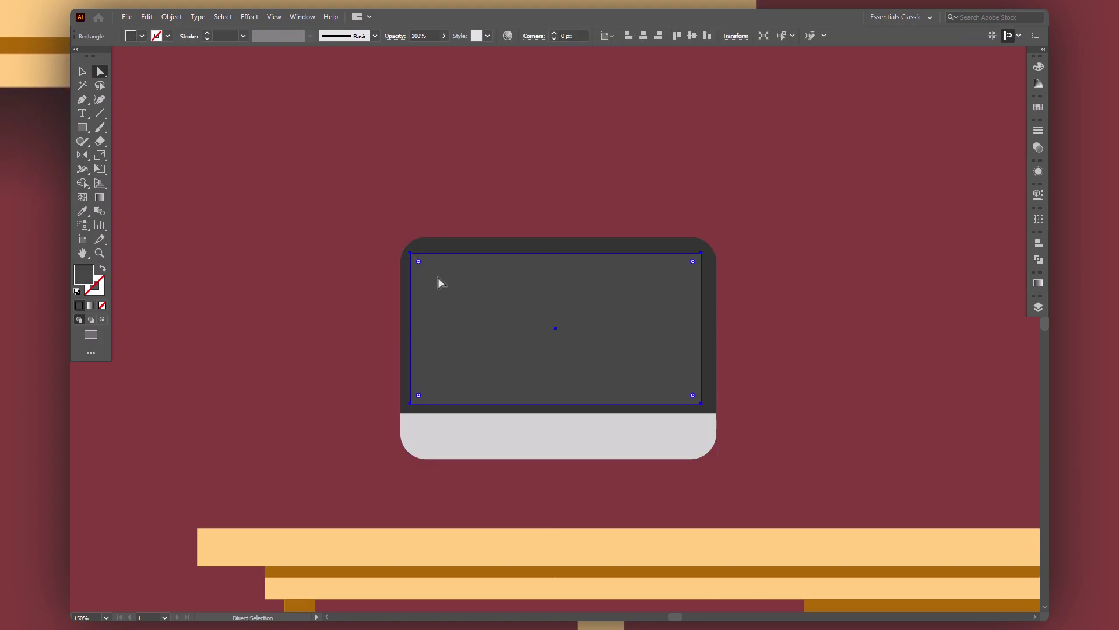
pyautogui.moveTo(425, 266); pyautogui.dragTo(418, 256)
pyautogui.press('v')
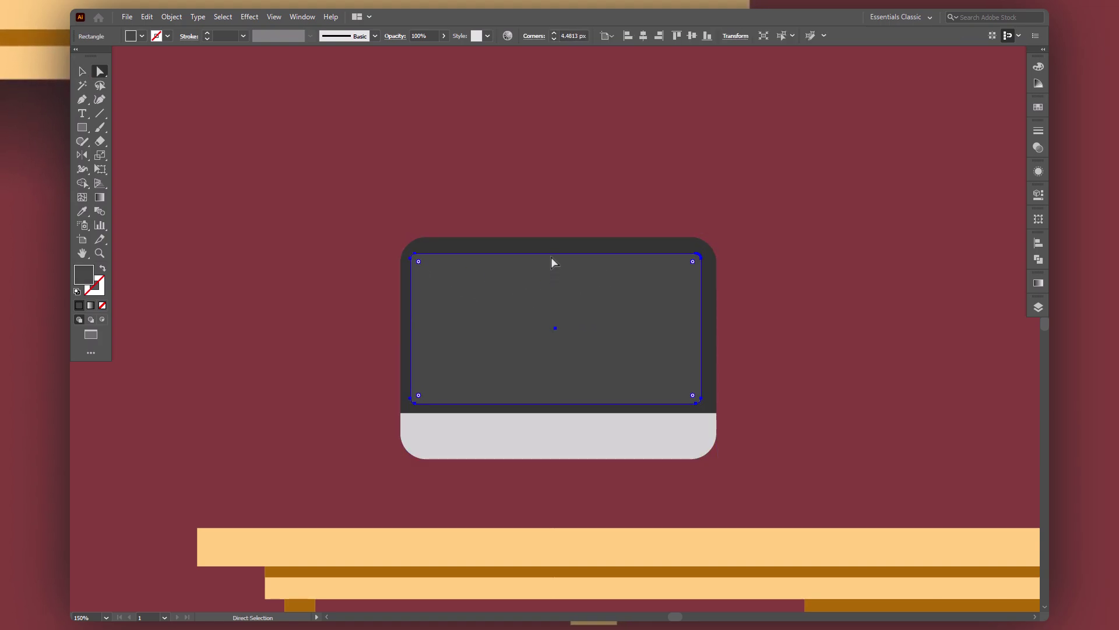
pyautogui.moveTo(557, 253); pyautogui.dragTo(556, 248)
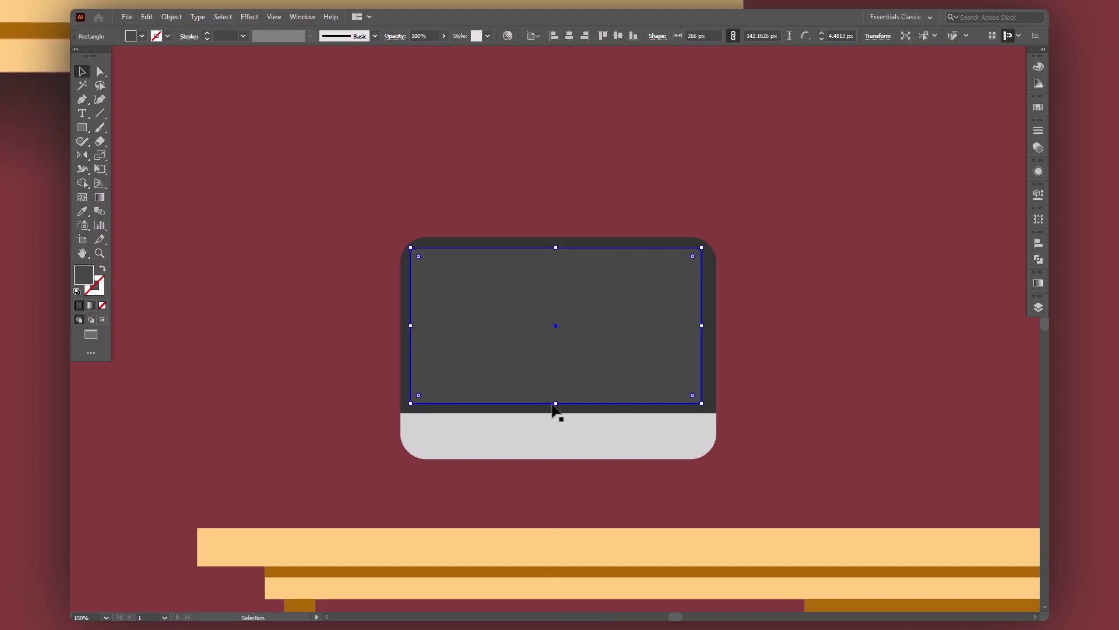
# Make the monitor body's top corners less rounded
pyautogui.click(833, 306)
pyautogui.click(707, 267)
pyautogui.press('a')
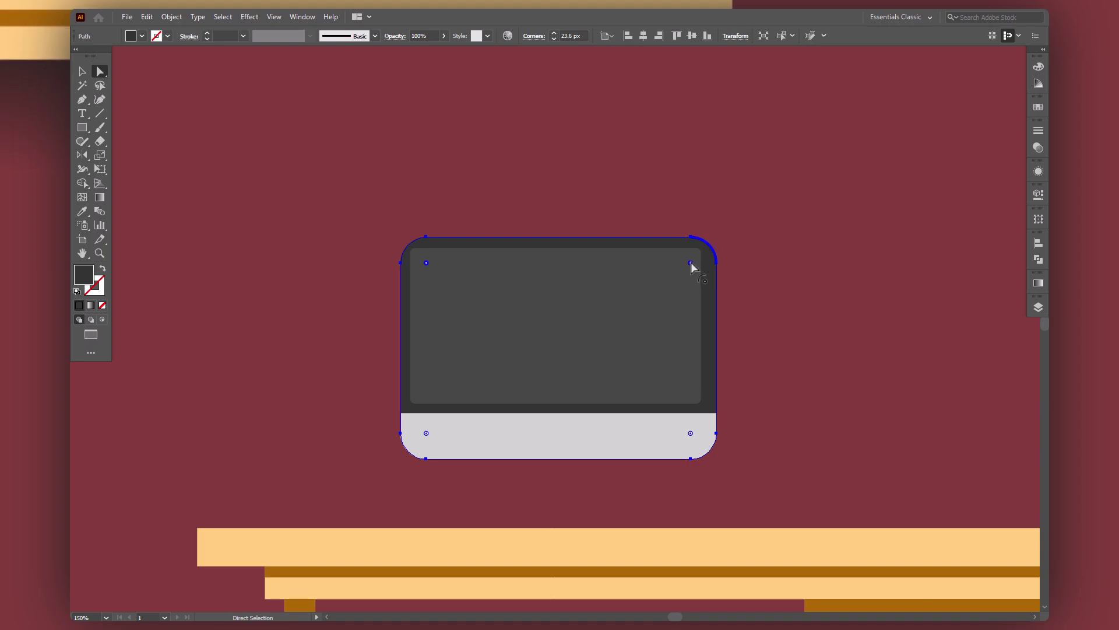
pyautogui.moveTo(690, 262); pyautogui.dragTo(705, 249)
pyautogui.press('v')
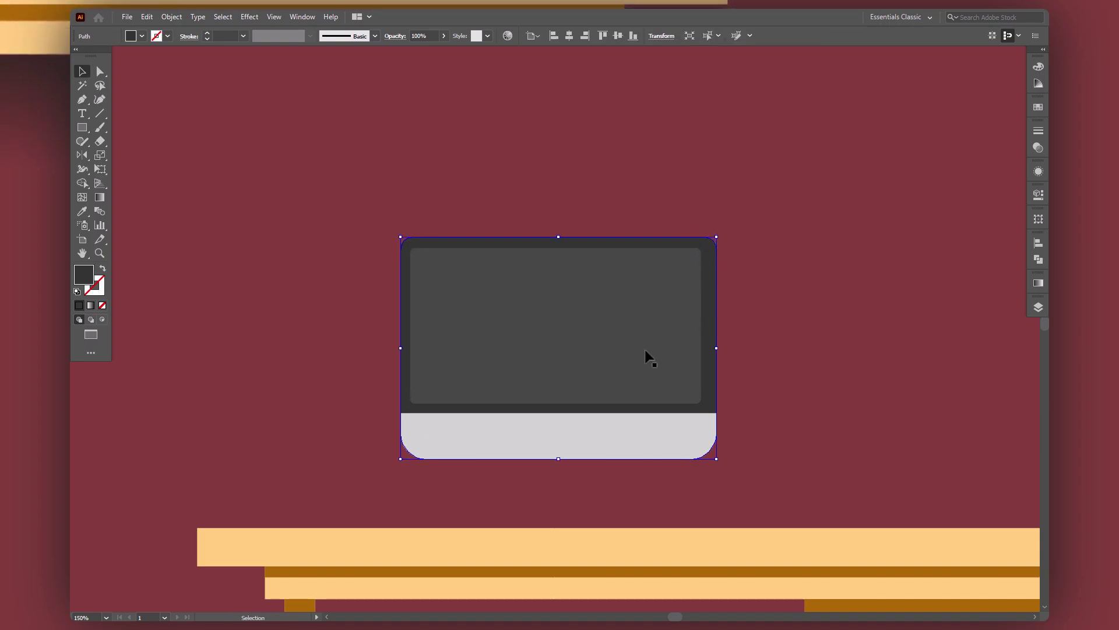
pyautogui.click(566, 340)
pyautogui.hotkey('ctrl', 'a')
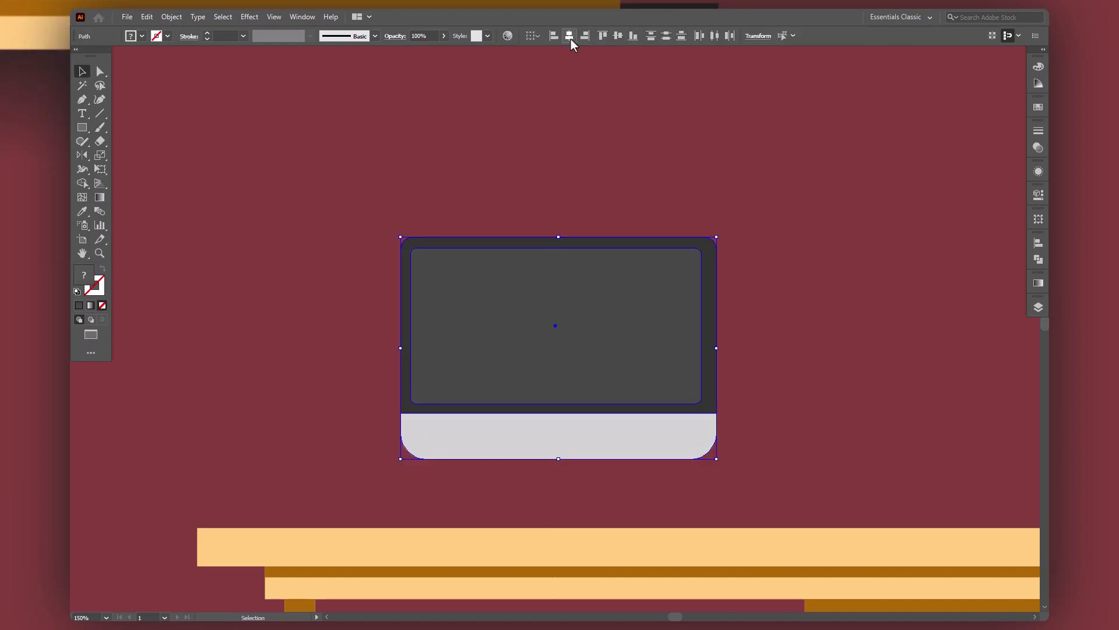
pyautogui.click(597, 136)
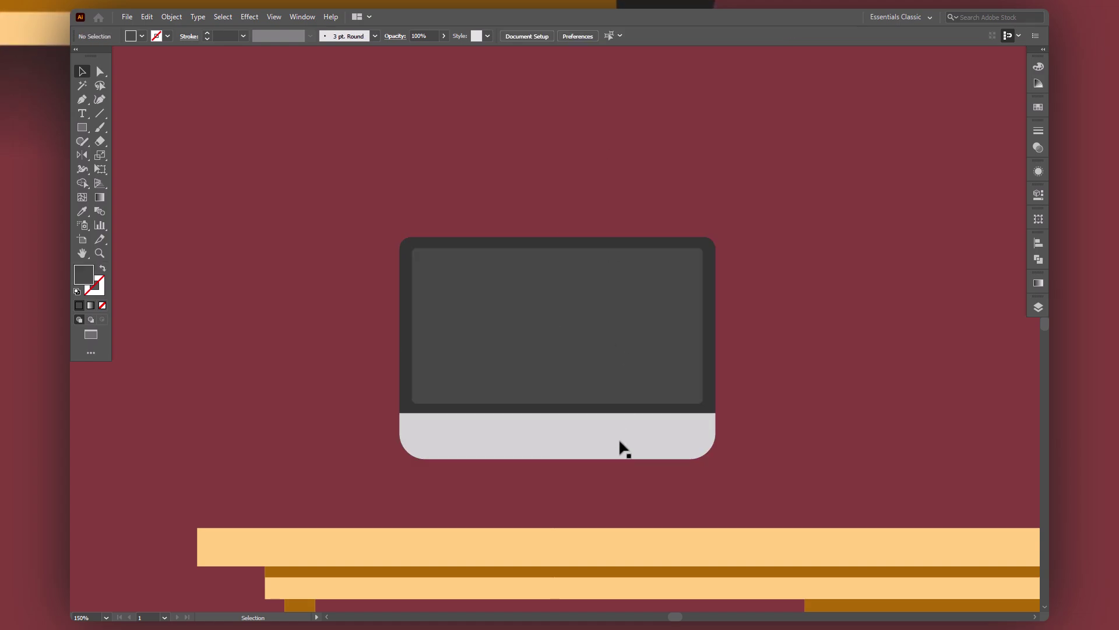
# Tighten the monitor's bottom corners and extend the screen's bottom edge downward
pyautogui.moveTo(796, 500); pyautogui.dragTo(795, 500)
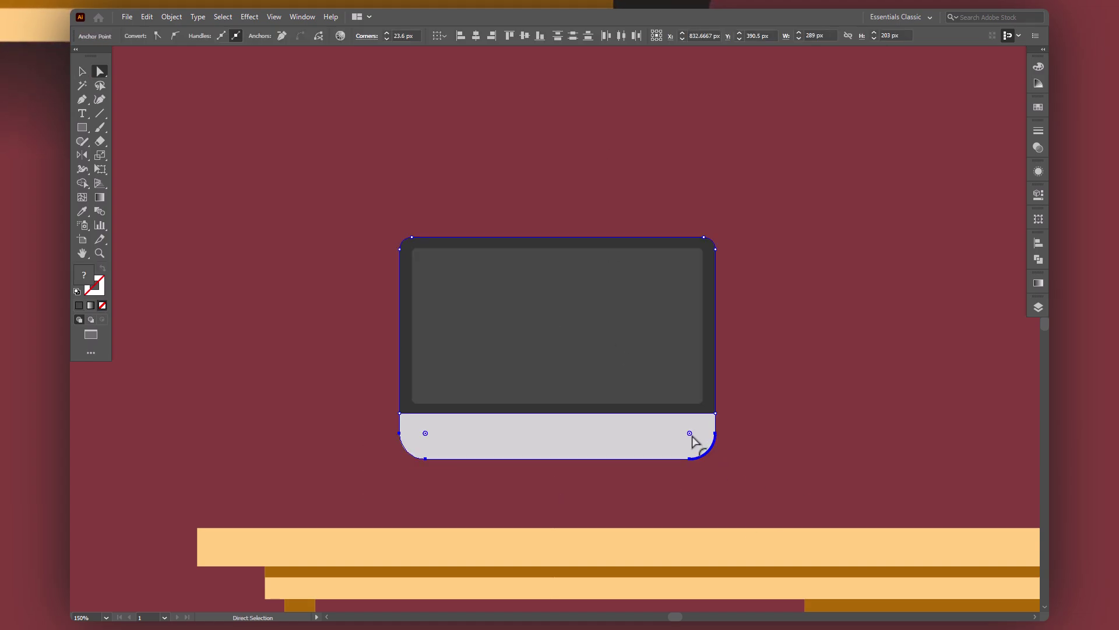
pyautogui.press('v')
pyautogui.click(620, 434)
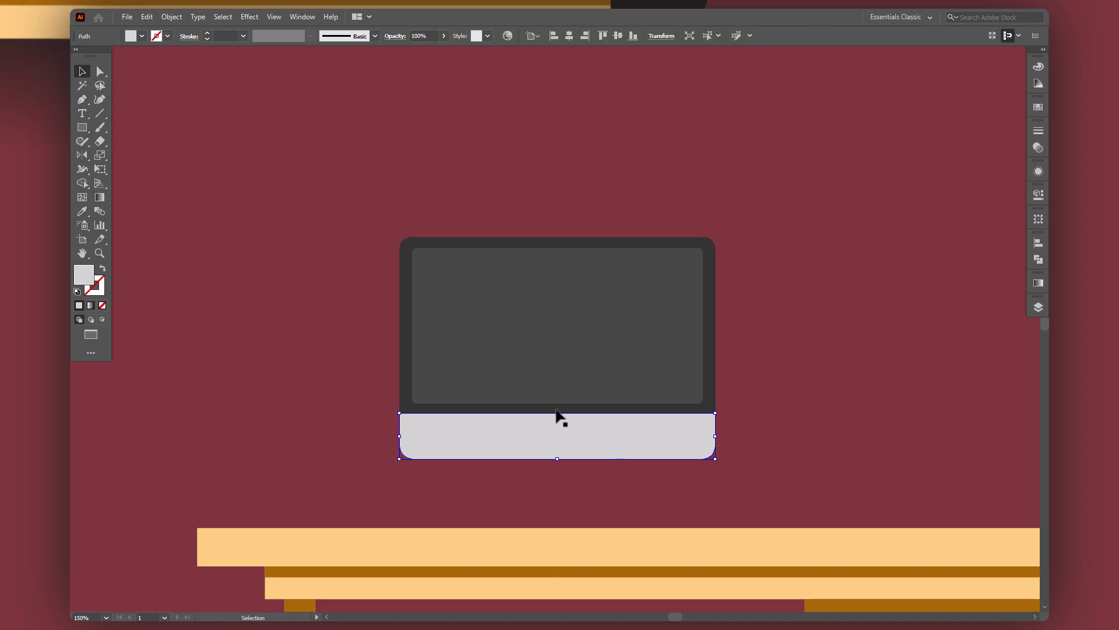
pyautogui.click(570, 402)
pyautogui.moveTo(557, 402); pyautogui.dragTo(557, 409)
pyautogui.click(584, 508)
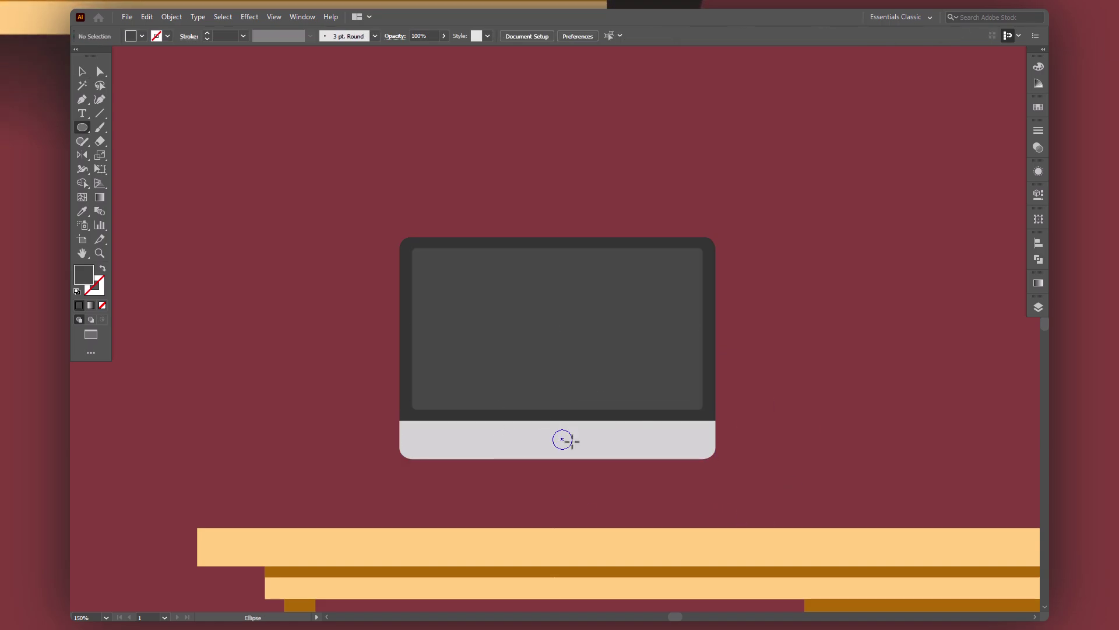
# Add a small round button with fill b7b6b6 on the monitor chin
pyautogui.moveTo(572, 441); pyautogui.dragTo(571, 448)
pyautogui.press('i')
pyautogui.doubleClick(86, 278)
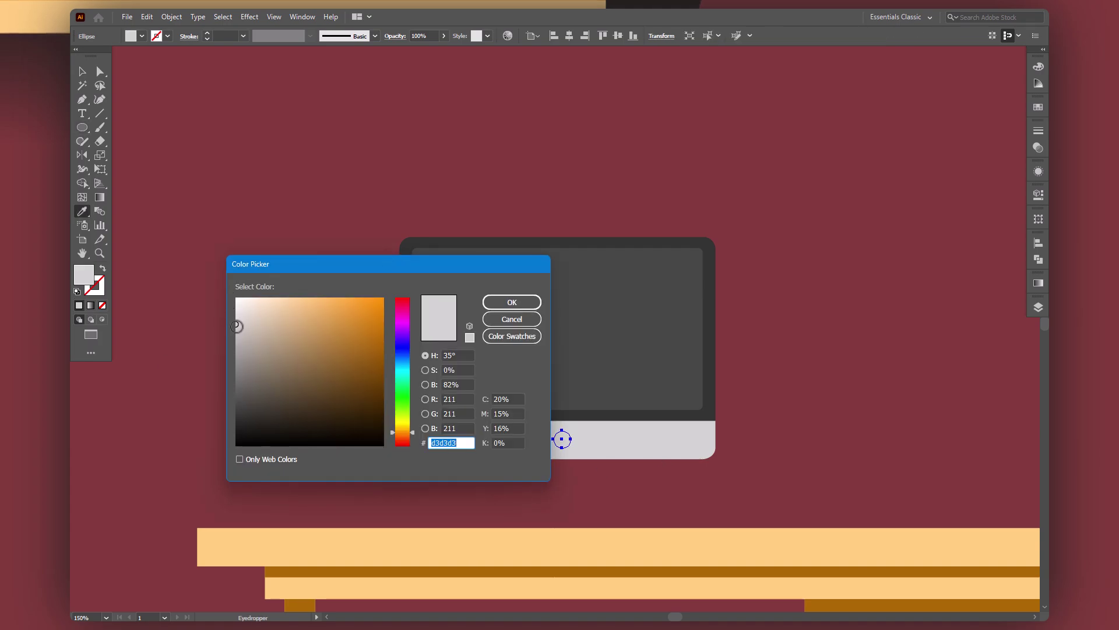
pyautogui.click(517, 308)
pyautogui.press('v')
pyautogui.click(851, 345)
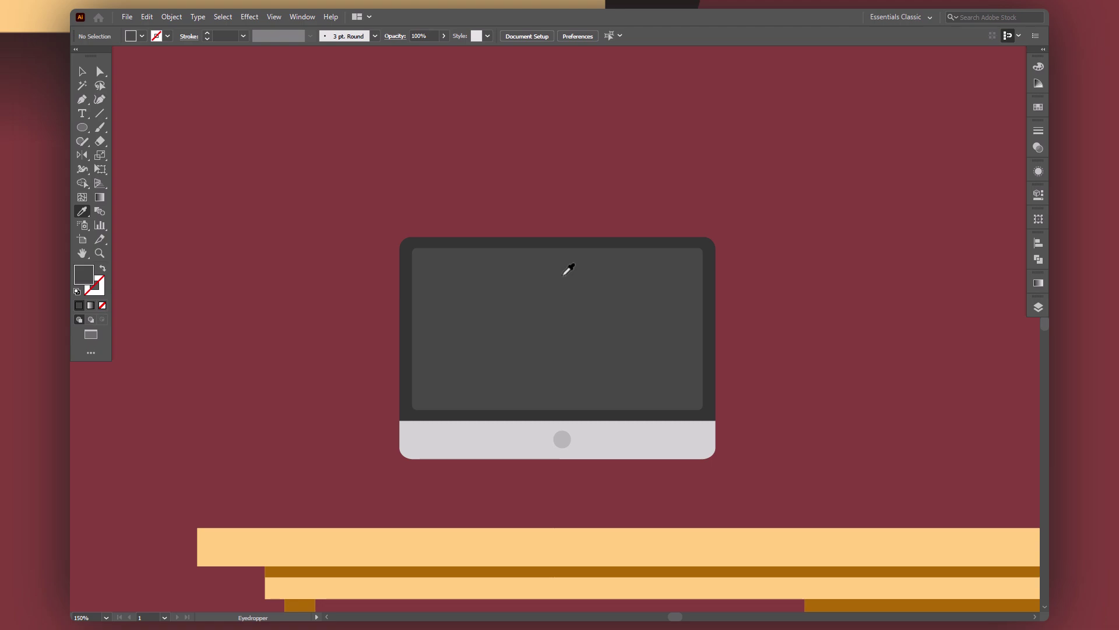
# Add a tiny camera dot on the top bezel and centre all monitor parts horizontally
pyautogui.moveTo(554, 241); pyautogui.dragTo(558, 243)
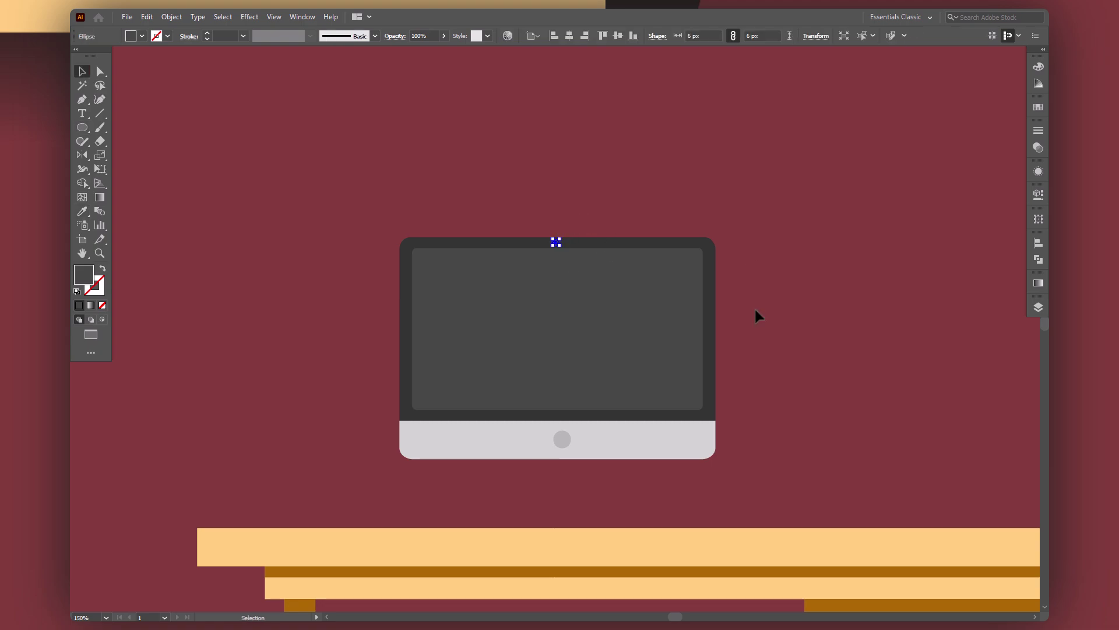
pyautogui.moveTo(384, 184); pyautogui.dragTo(796, 439)
pyautogui.click(568, 40)
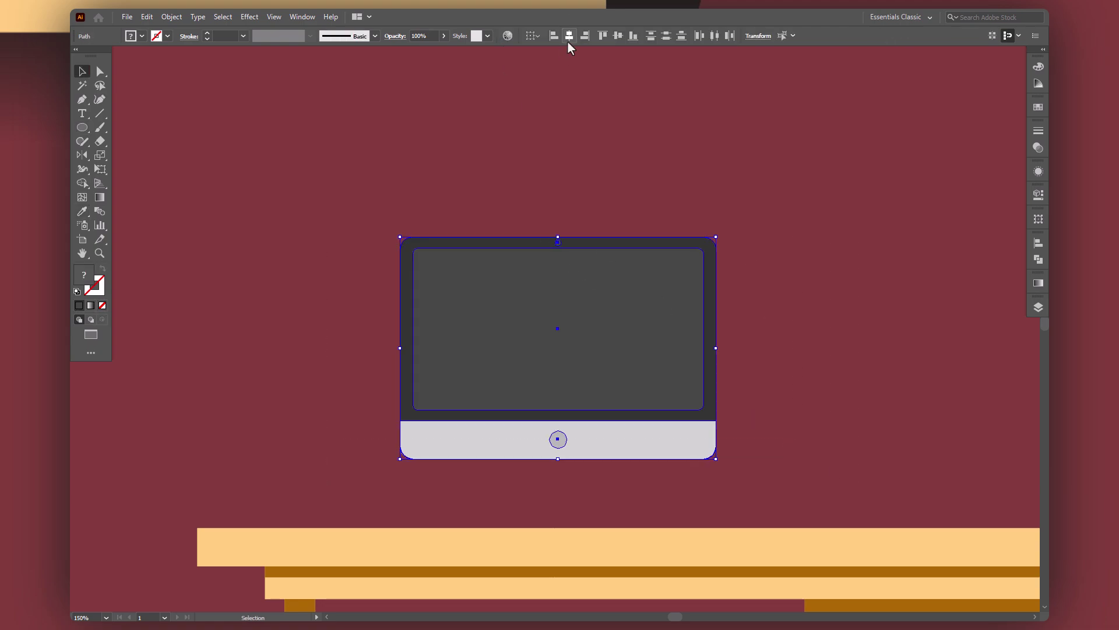
pyautogui.click(607, 140)
pyautogui.click(652, 377)
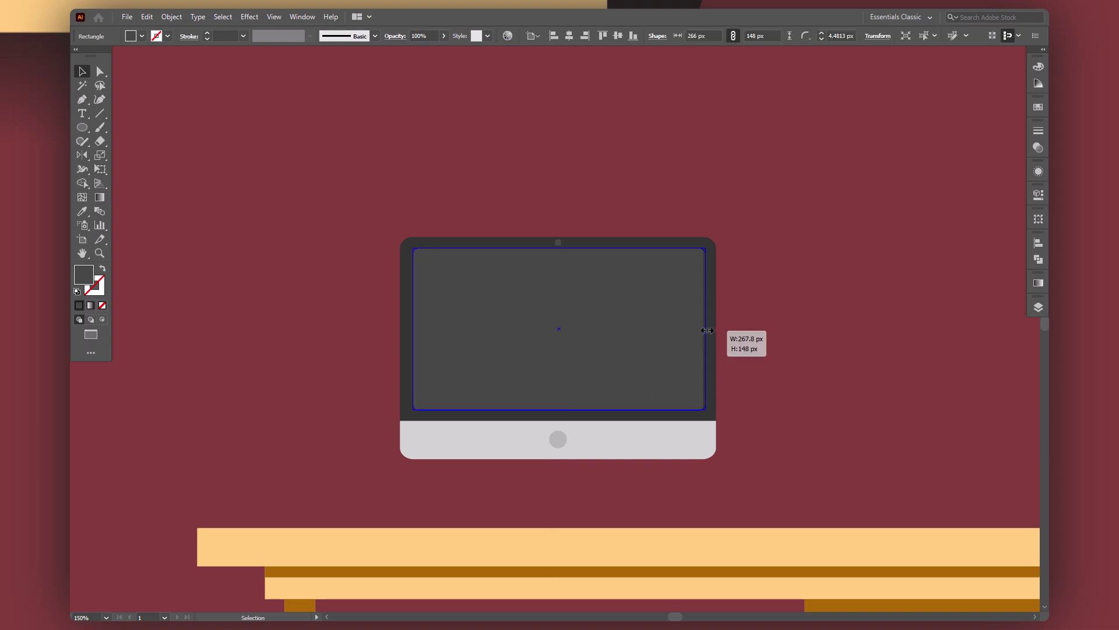
pyautogui.click(770, 329)
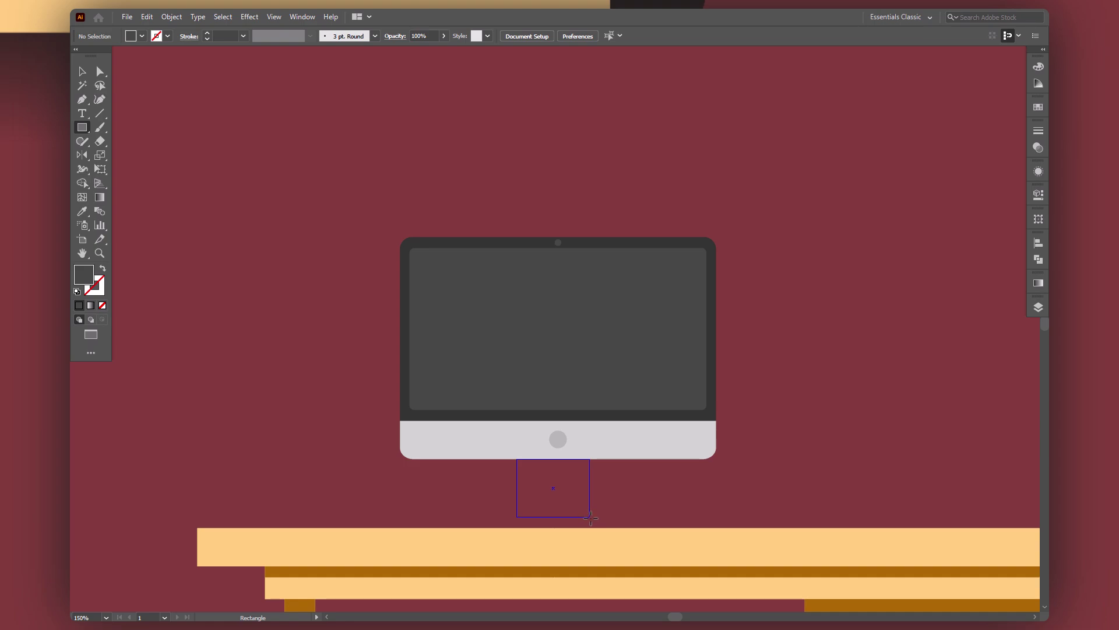
# Add a stand rectangle in the chin's light grey, centred under the monitor and shortened
pyautogui.moveTo(591, 518); pyautogui.dragTo(590, 516)
pyautogui.press('i')
pyautogui.click(466, 440)
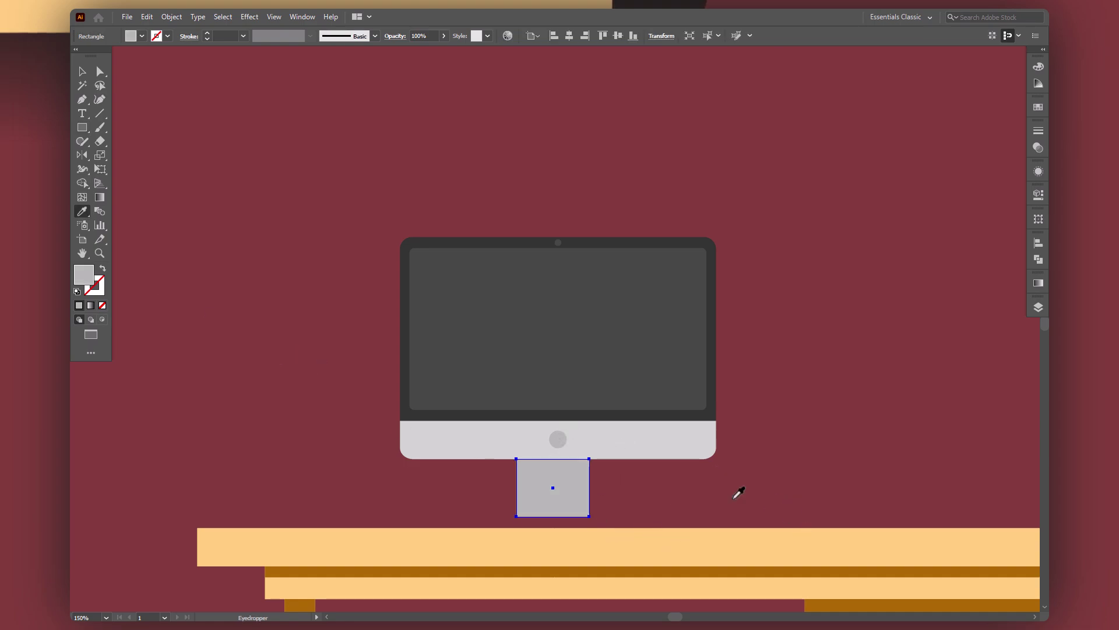
pyautogui.press('v')
pyautogui.moveTo(288, 167); pyautogui.dragTo(816, 494)
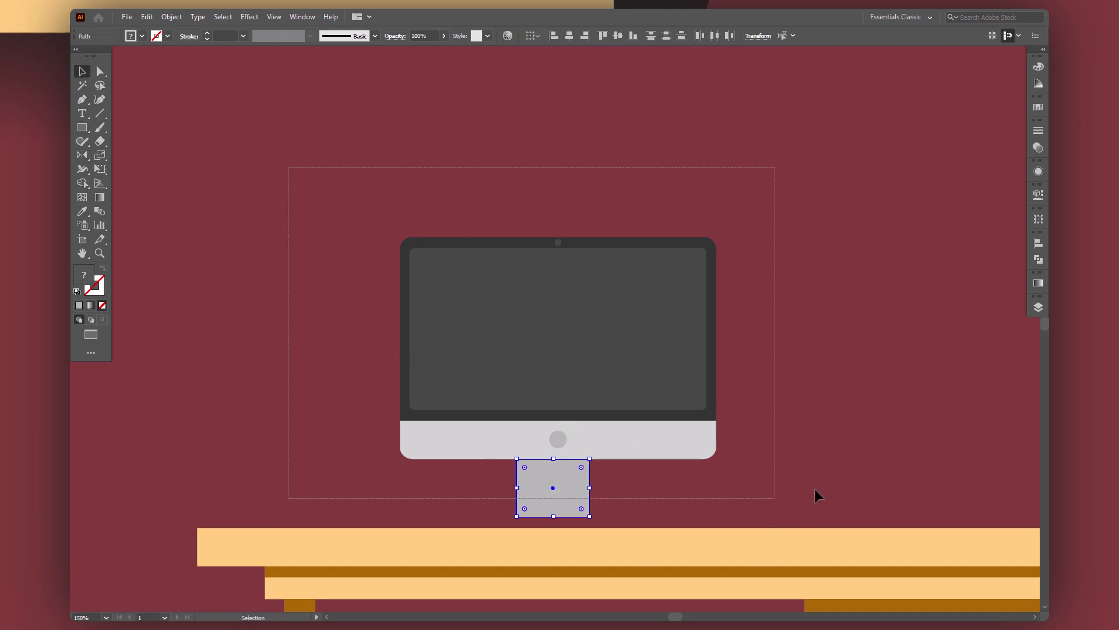
pyautogui.click(569, 36)
pyautogui.click(561, 516)
pyautogui.moveTo(561, 517); pyautogui.dragTo(561, 505)
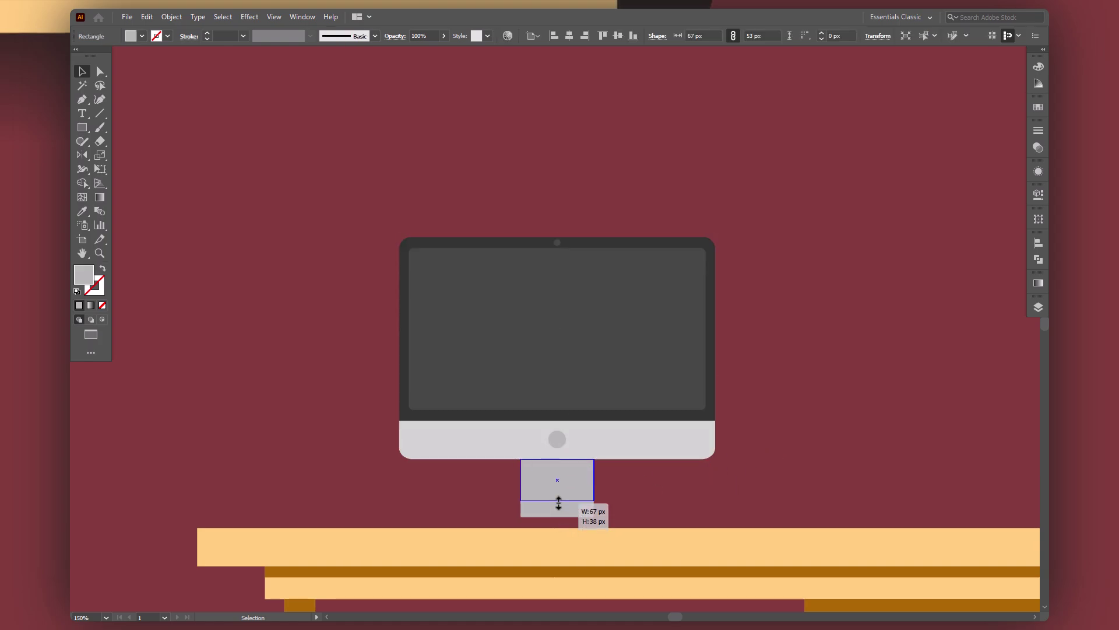
pyautogui.click(746, 475)
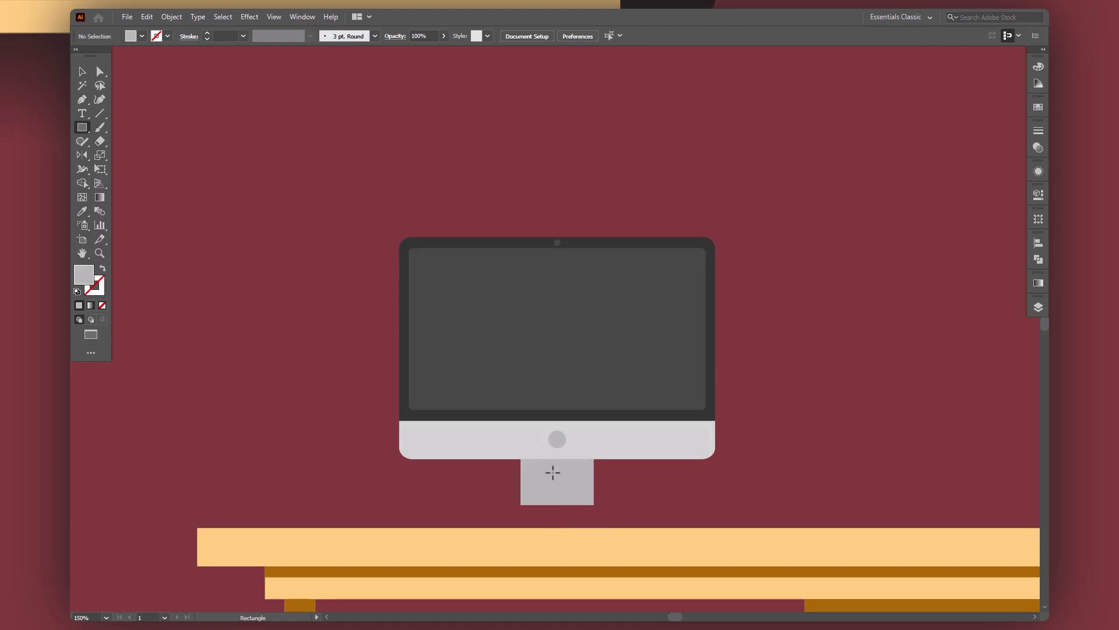
# Cut a small oval hole out of the stand with Shape Builder
pyautogui.moveTo(565, 488); pyautogui.dragTo(571, 489)
pyautogui.press('a')
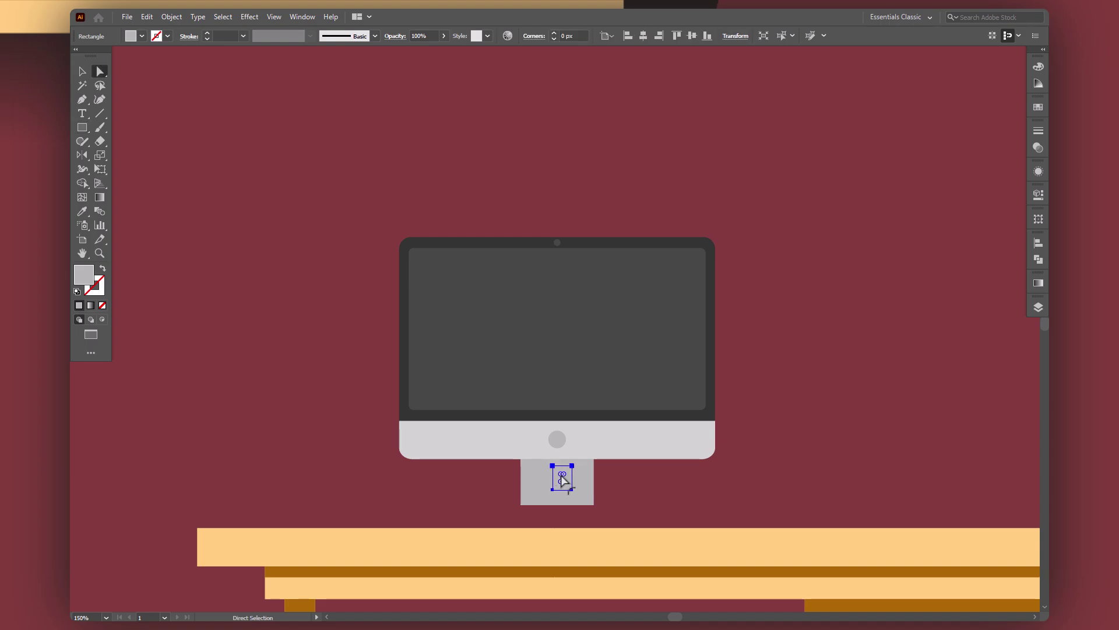
pyautogui.press('v')
pyautogui.moveTo(390, 206); pyautogui.dragTo(761, 495)
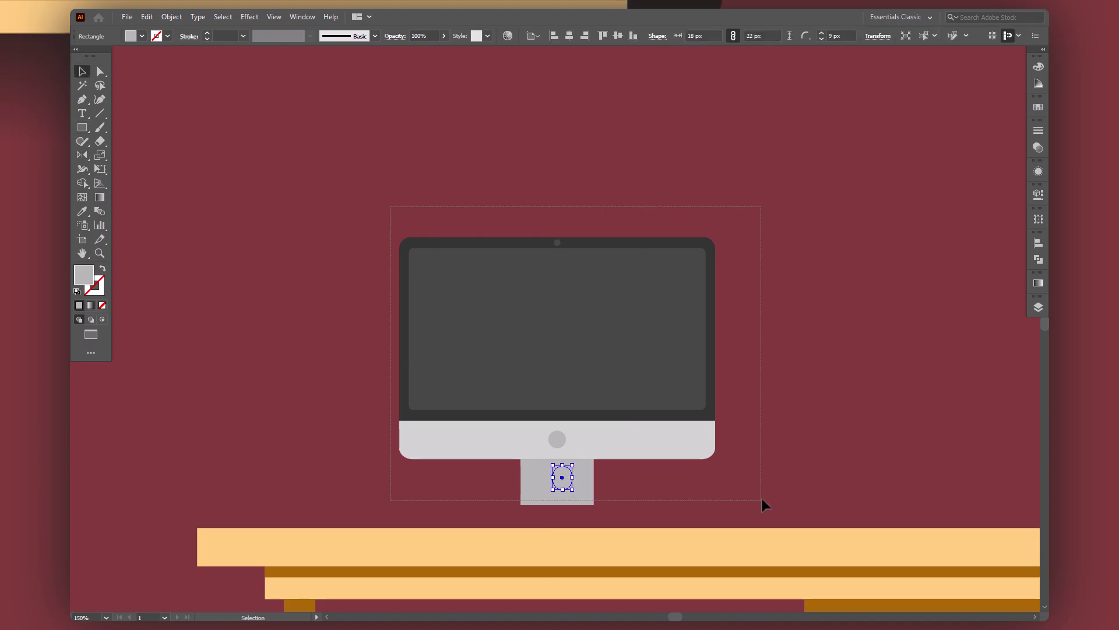
pyautogui.hotkey('shift', 'm')
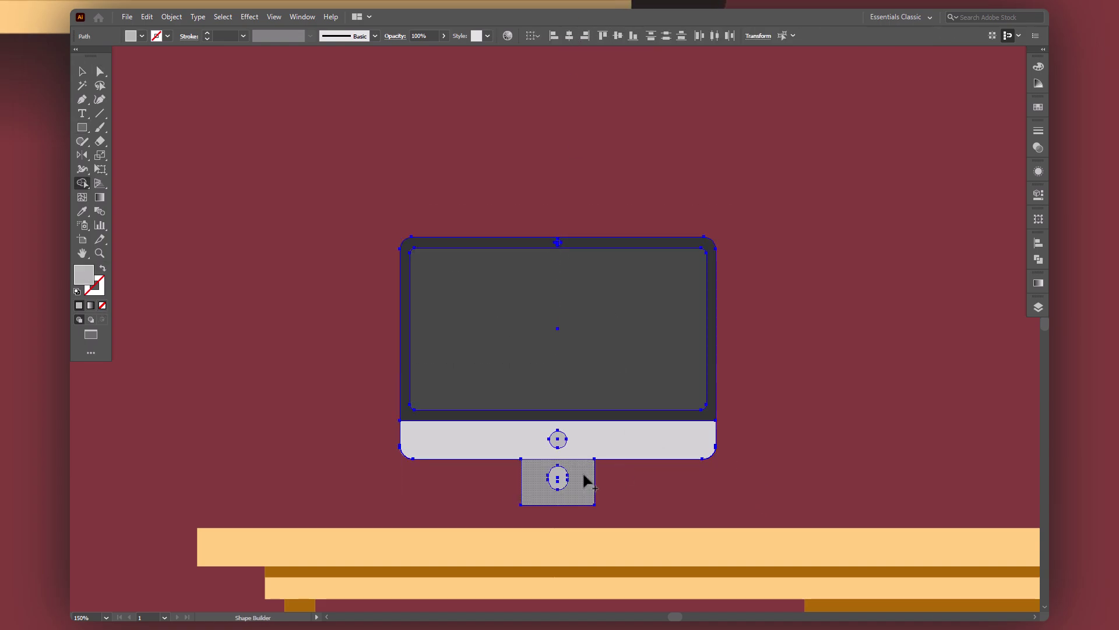
pyautogui.keyDown('alt'); pyautogui.click(558, 481); pyautogui.keyUp('alt')
pyautogui.press('v')
pyautogui.click(655, 488)
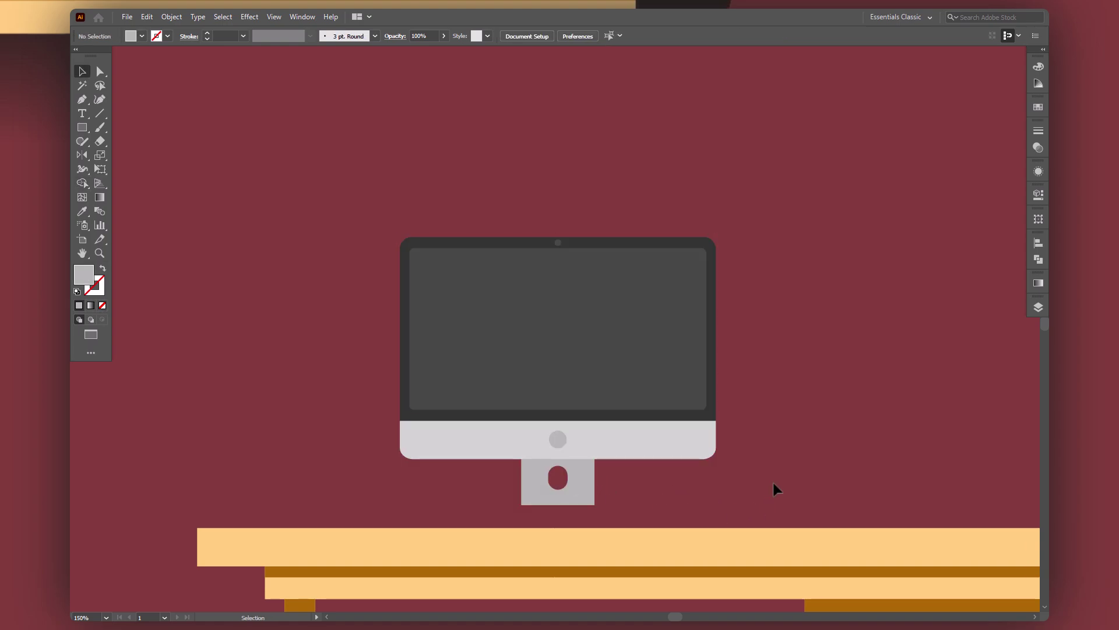
# Group the monitor parts and fit the artboard in view
pyautogui.click(638, 450)
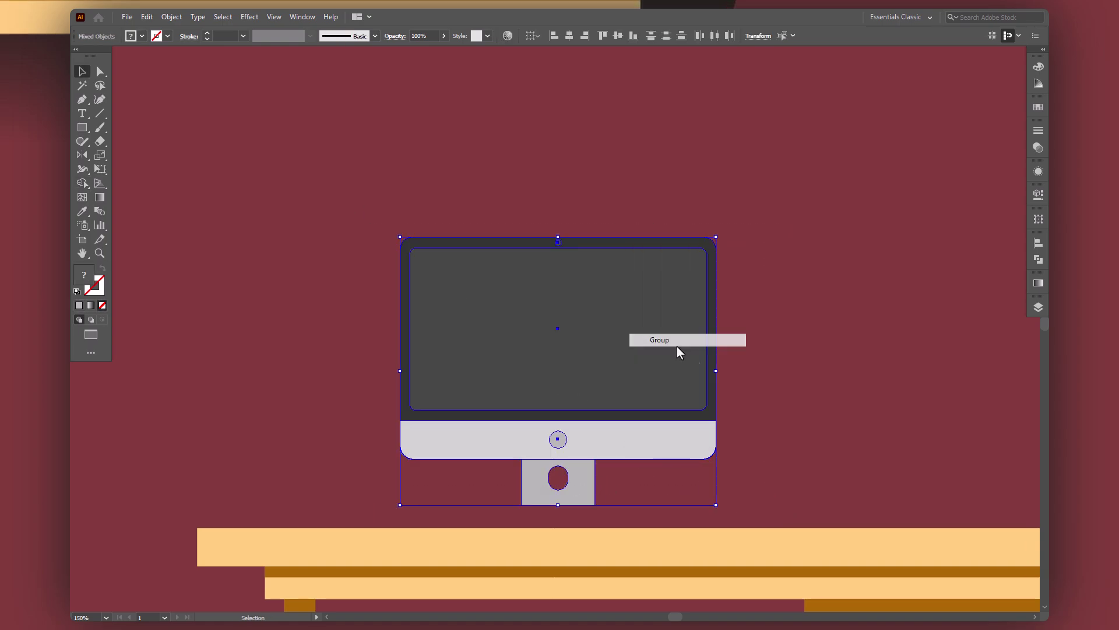
pyautogui.hotkey('ctrl', 'shift', 'a')
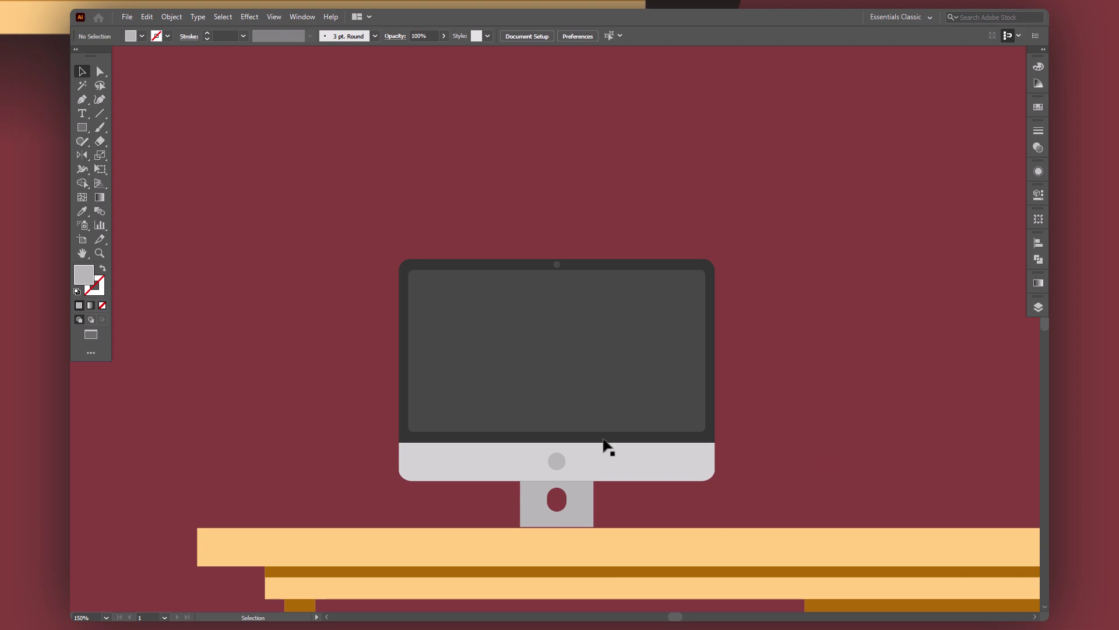
pyautogui.hotkey('ctrl', '0')
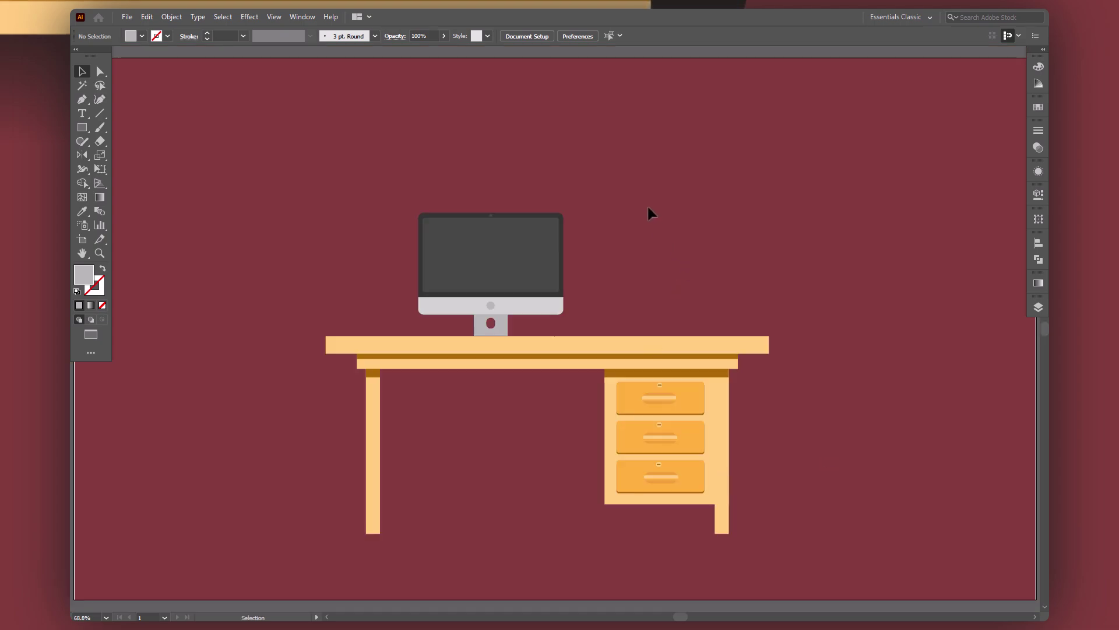
# Draw a small rectangle and pull its top corners inward into a trapezoid key
pyautogui.moveTo(651, 228); pyautogui.dragTo(655, 230)
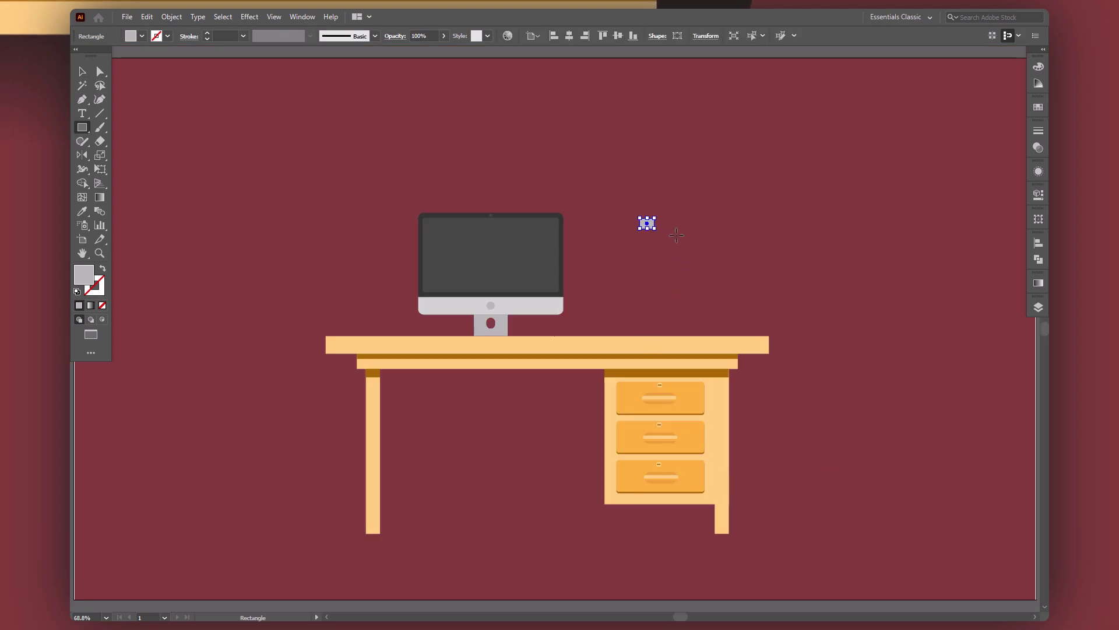
pyautogui.press('a')
pyautogui.hotkey('ctrl', '+')
pyautogui.hotkey('ctrl', '+')
pyautogui.hotkey('ctrl', '+')
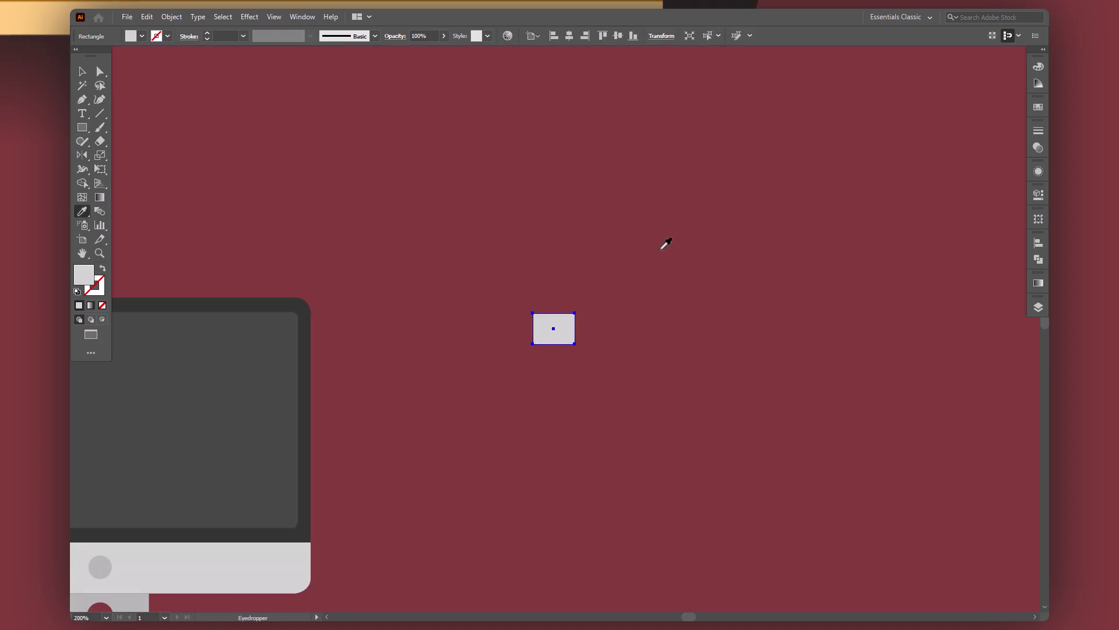
pyautogui.click(532, 313)
pyautogui.press('Right')
pyautogui.press('Right')
pyautogui.press('Right')
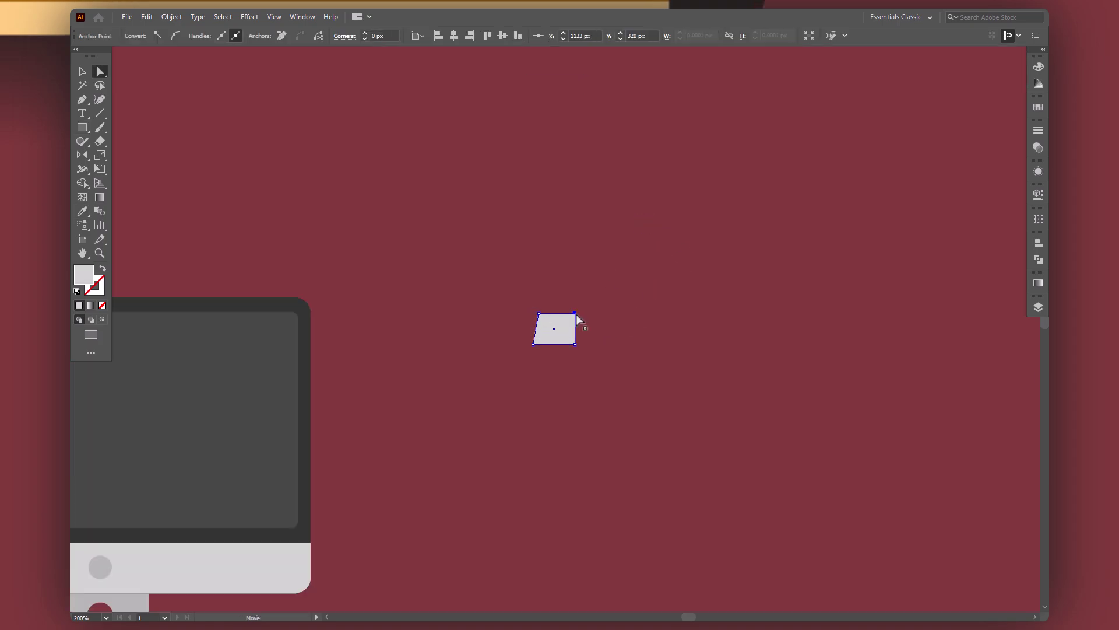
pyautogui.moveTo(575, 313); pyautogui.dragTo(569, 313)
pyautogui.press('v')
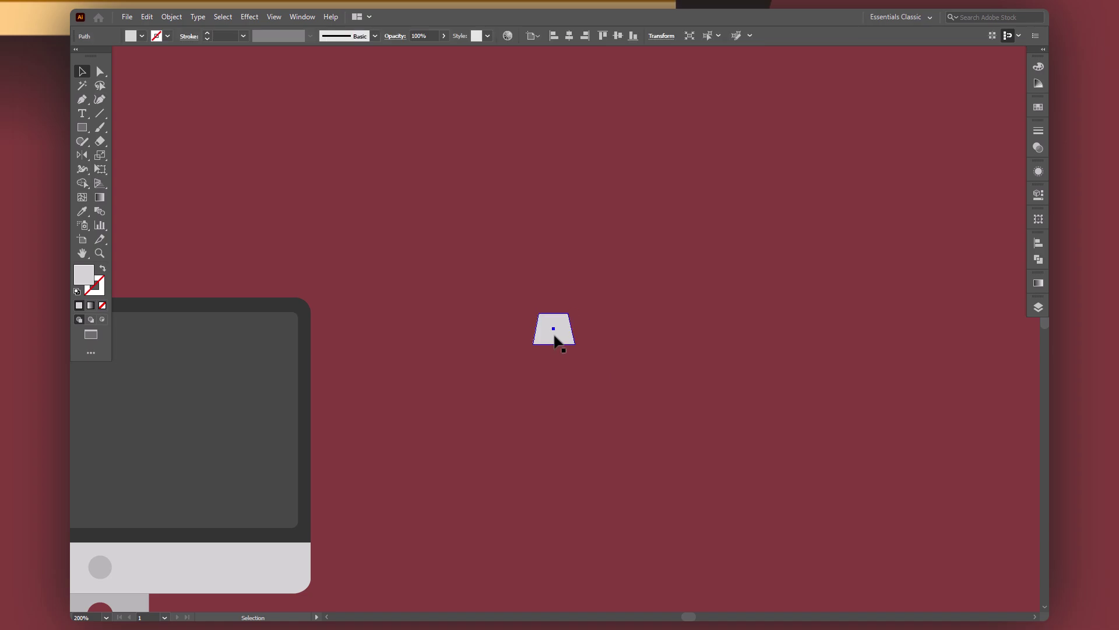
pyautogui.hotkey('ctrl', '-')
pyautogui.hotkey('ctrl', '-')
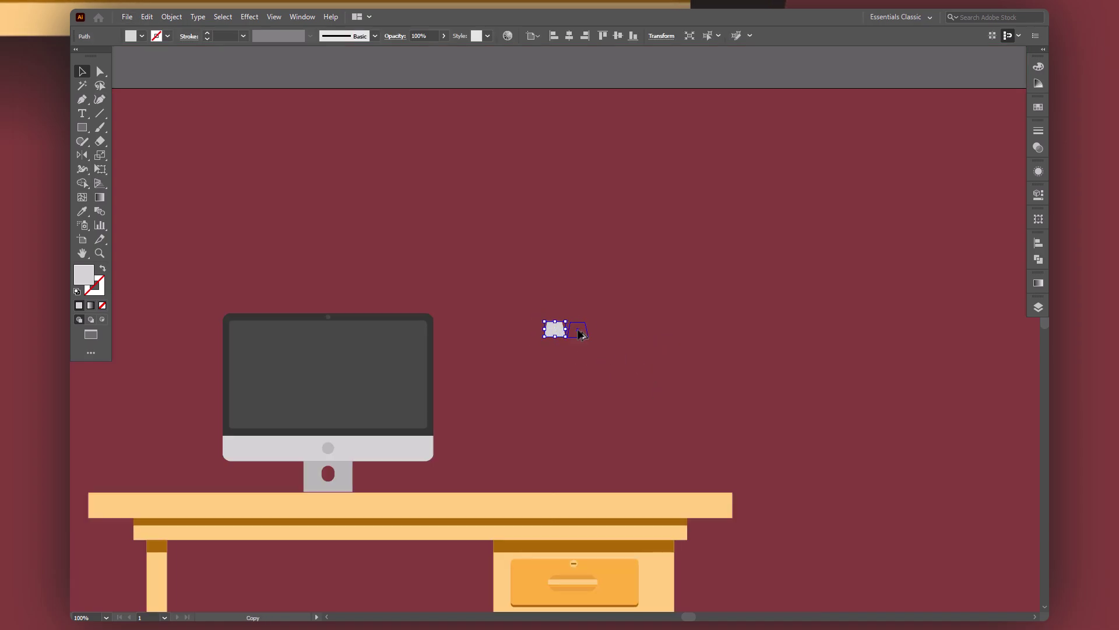
# Duplicate the key repeatedly into an evenly spaced row of 13 keys
pyautogui.moveTo(581, 334); pyautogui.dragTo(581, 334)
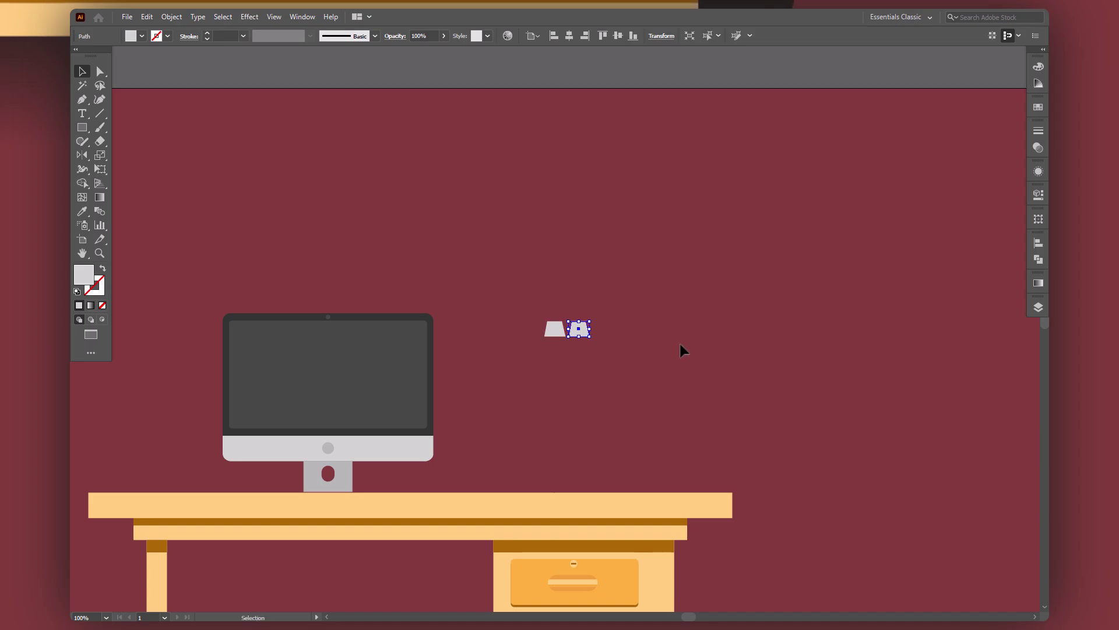
pyautogui.hotkey('ctrl', 'd')
pyautogui.hotkey('ctrl', 'd')
pyautogui.hotkey('ctrl', 'd')
pyautogui.hotkey('ctrl', 'd')
pyautogui.hotkey('ctrl', 'd')
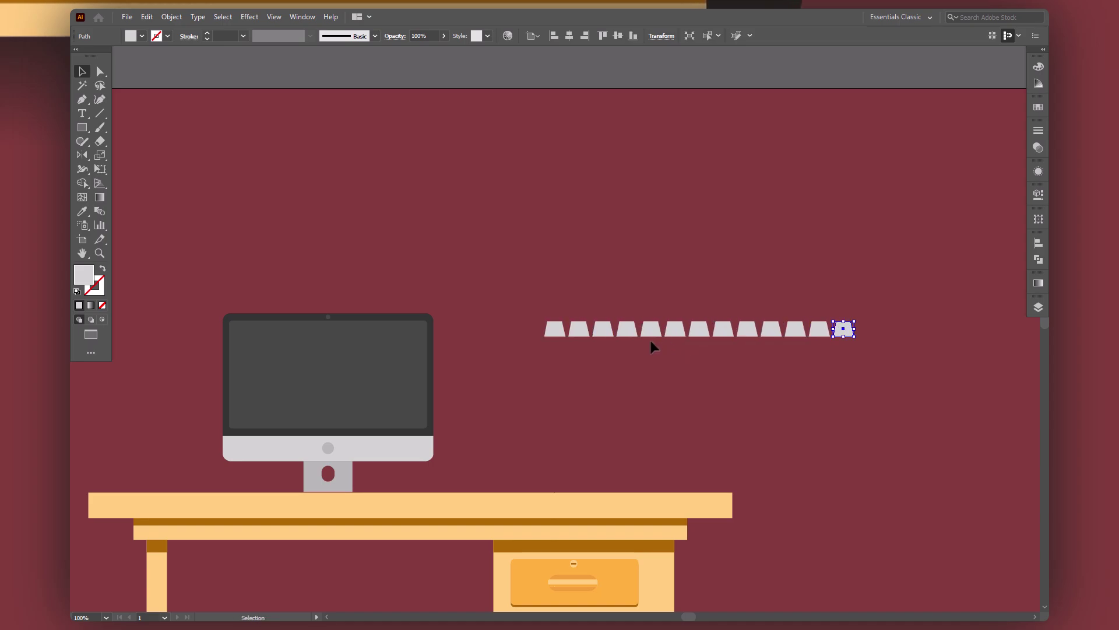
pyautogui.press('m')
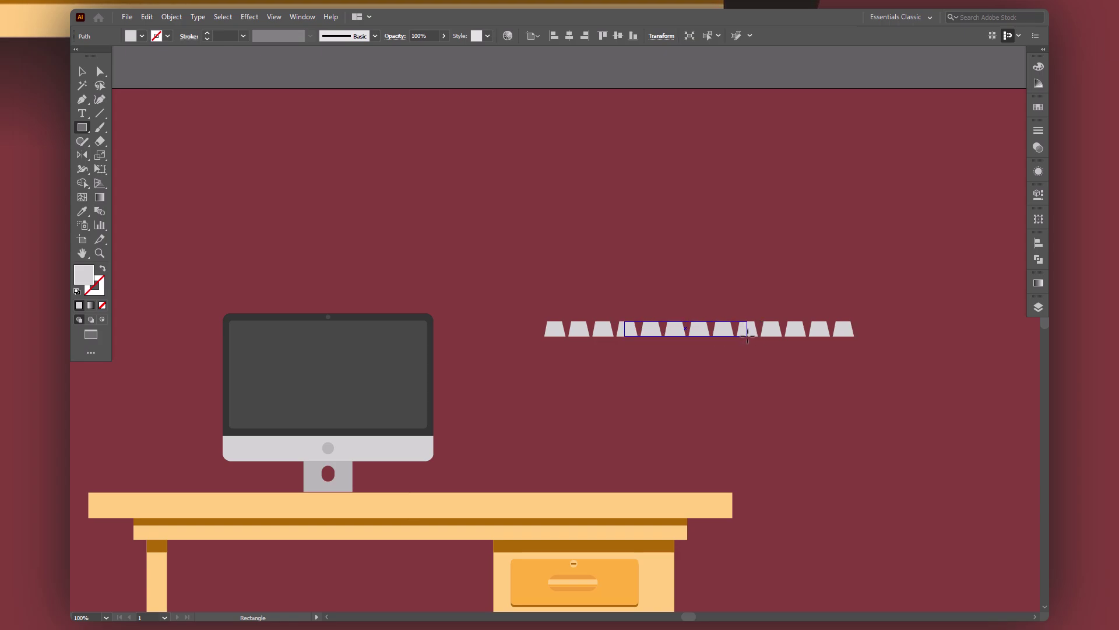
# Unite a long bar with the middle keys into a single space bar
pyautogui.moveTo(747, 336); pyautogui.dragTo(747, 337)
pyautogui.press('v')
pyautogui.click(634, 303)
pyautogui.click(686, 332)
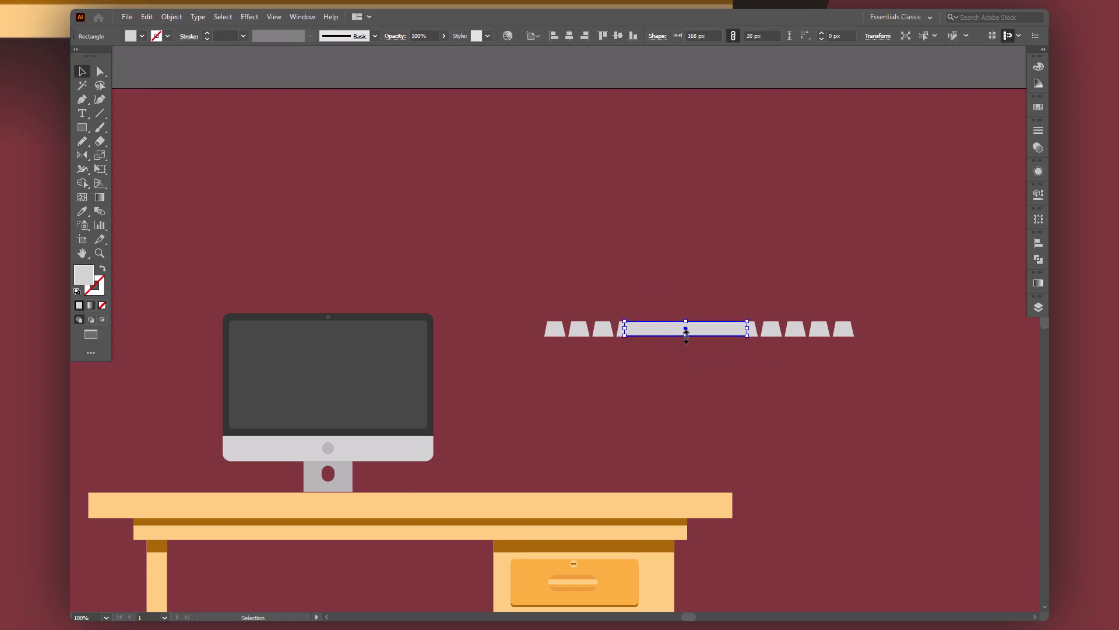
pyautogui.moveTo(634, 302); pyautogui.dragTo(727, 351)
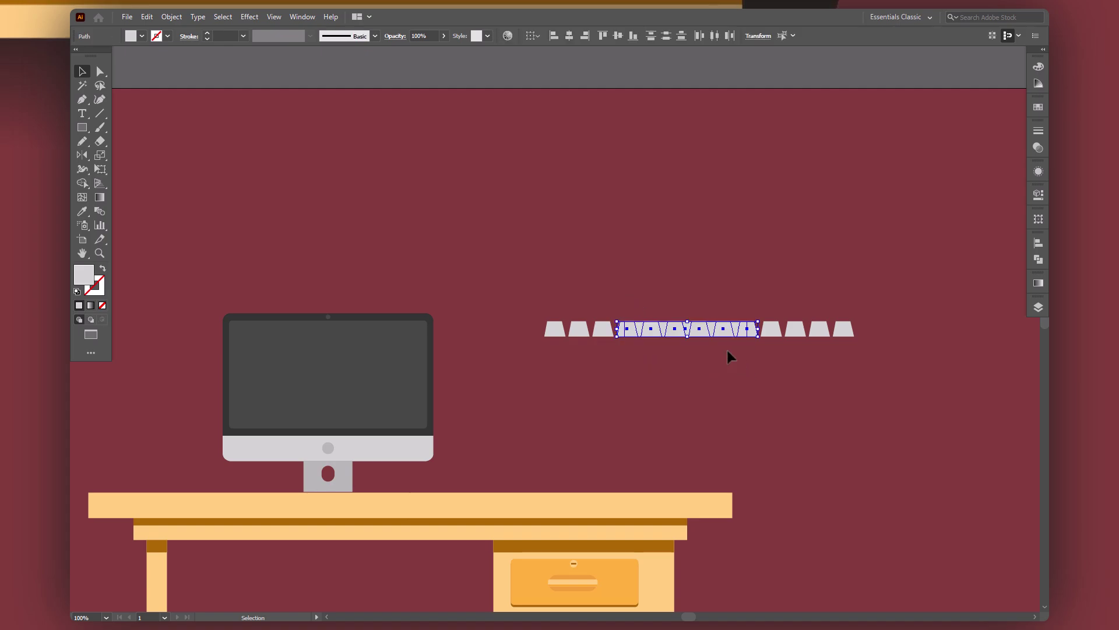
pyautogui.click(1038, 259)
pyautogui.click(898, 269)
pyautogui.click(901, 345)
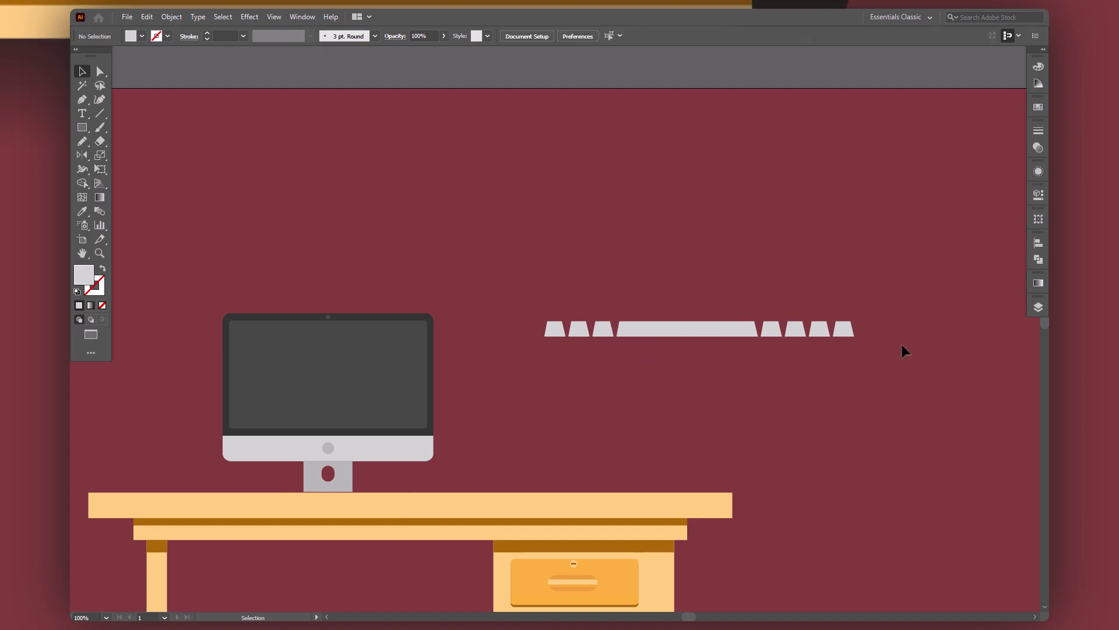
# Duplicate keys to the right of the row and delete the extra copies
pyautogui.moveTo(851, 336); pyautogui.dragTo(881, 337)
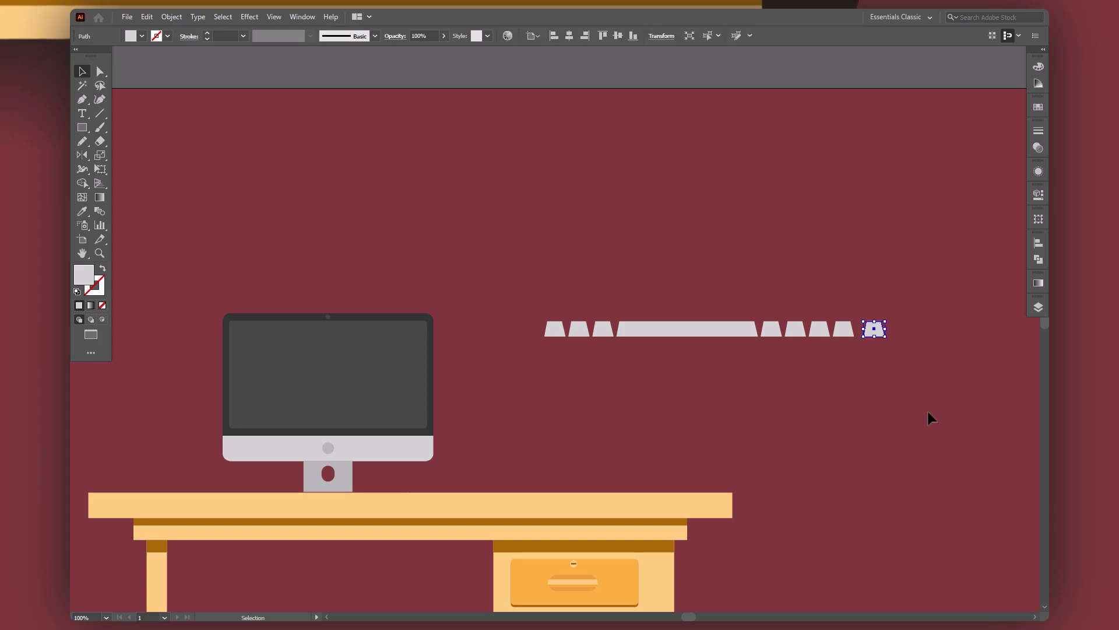
pyautogui.hotkey('ctrl', 'd')
pyautogui.hotkey('ctrl', 'd')
pyautogui.hotkey('ctrl', 'd')
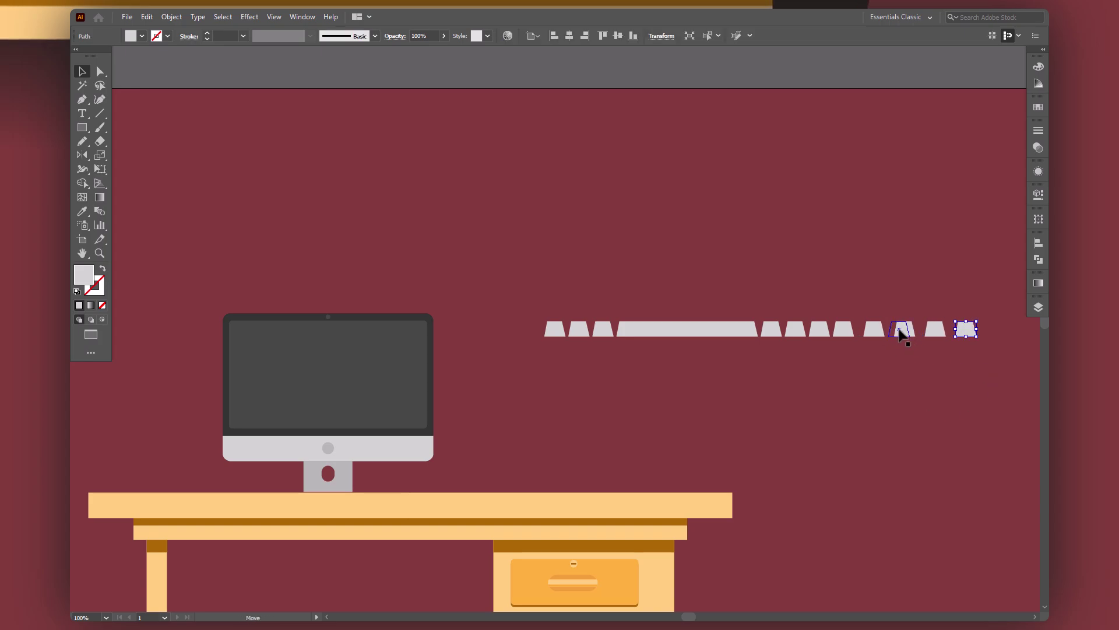
pyautogui.click(899, 331)
pyautogui.moveTo(925, 336); pyautogui.dragTo(923, 337)
pyautogui.press('Delete')
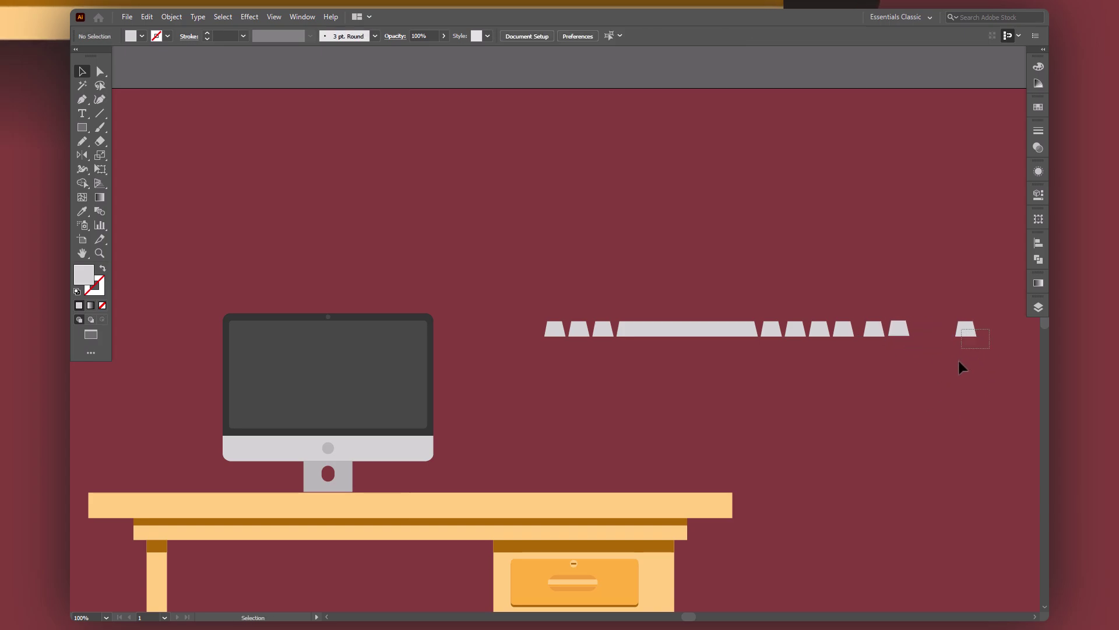
pyautogui.click(966, 330)
pyautogui.press('Delete')
pyautogui.click(900, 329)
pyautogui.press('Delete')
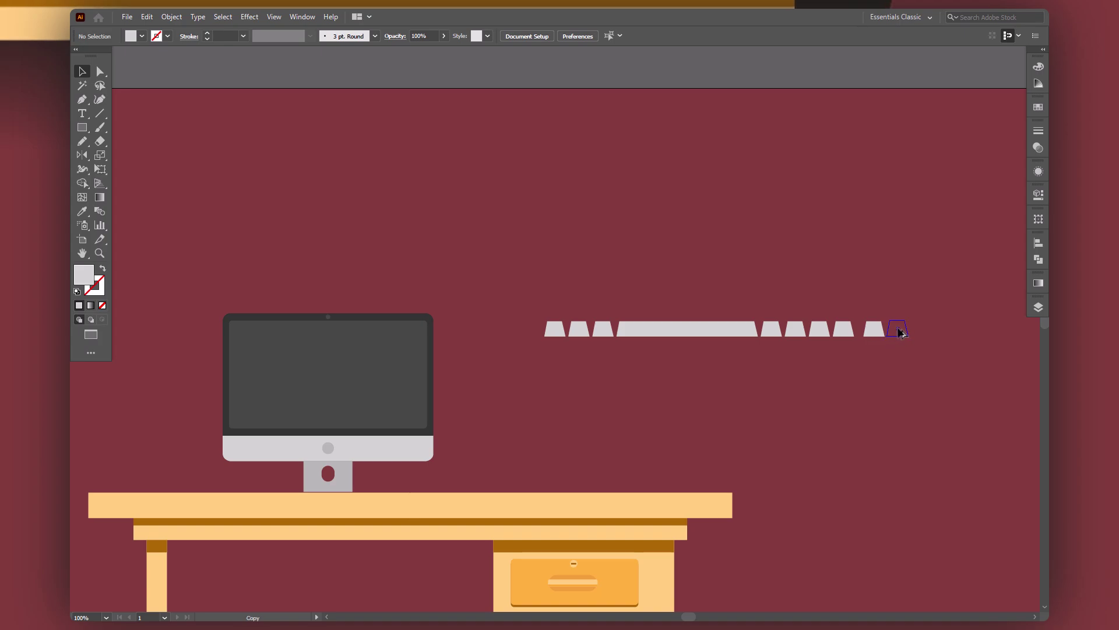
# Add more keys to complete the right group of four and draw a thin strip along the row's bottom
pyautogui.moveTo(897, 332); pyautogui.dragTo(897, 332)
pyautogui.hotkey('ctrl', 'd')
pyautogui.hotkey('ctrl', 'd')
pyautogui.hotkey('ctrl', 'a')
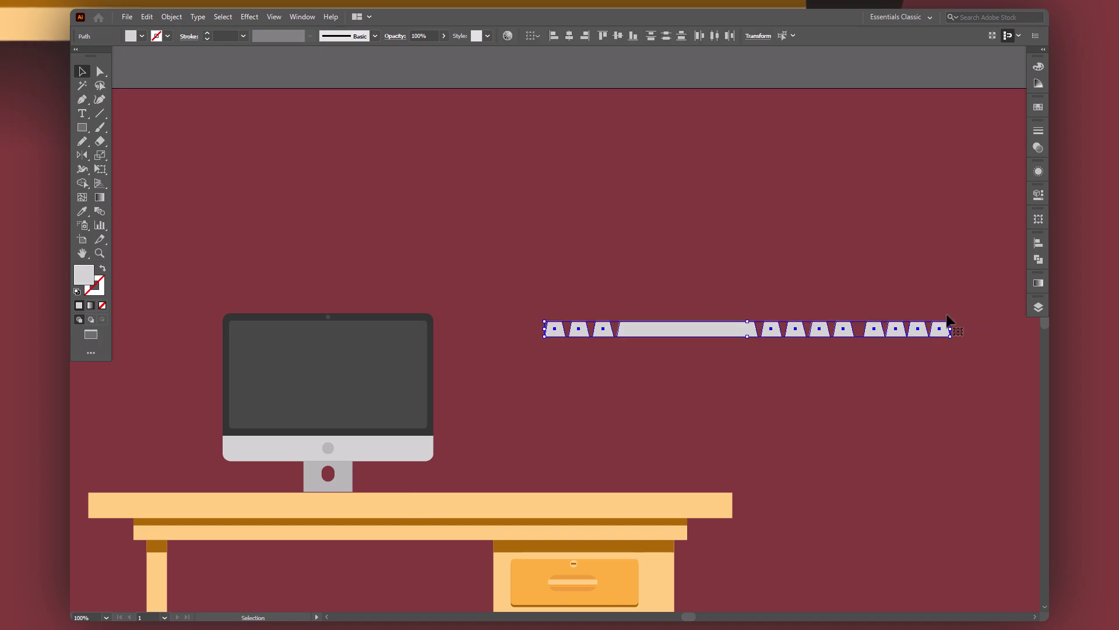
pyautogui.click(714, 195)
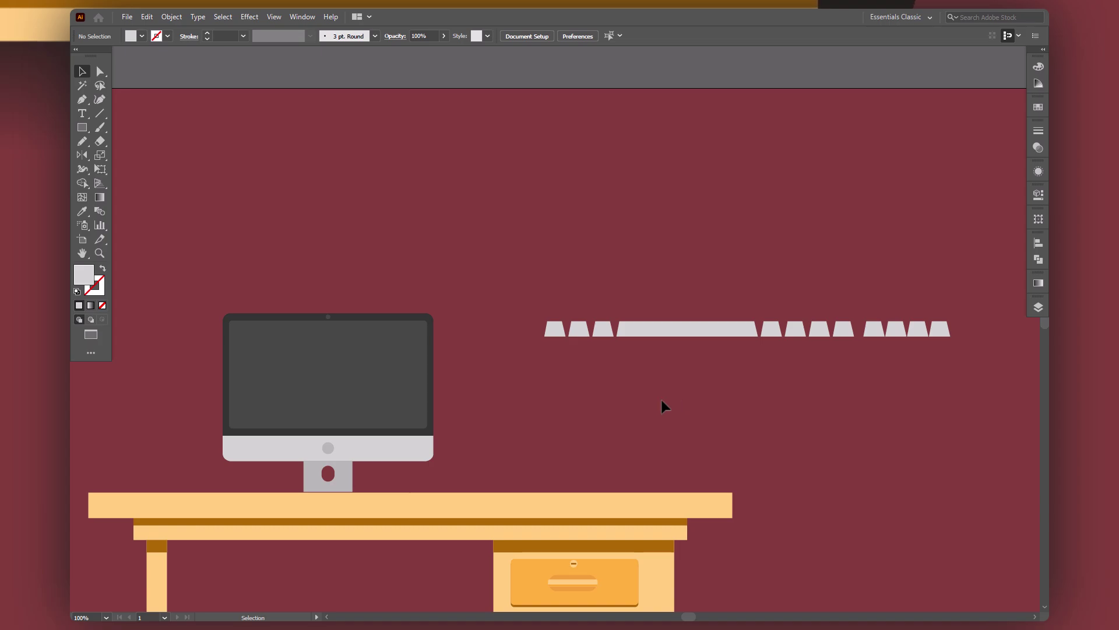
pyautogui.press('m')
pyautogui.moveTo(544, 330); pyautogui.dragTo(954, 336)
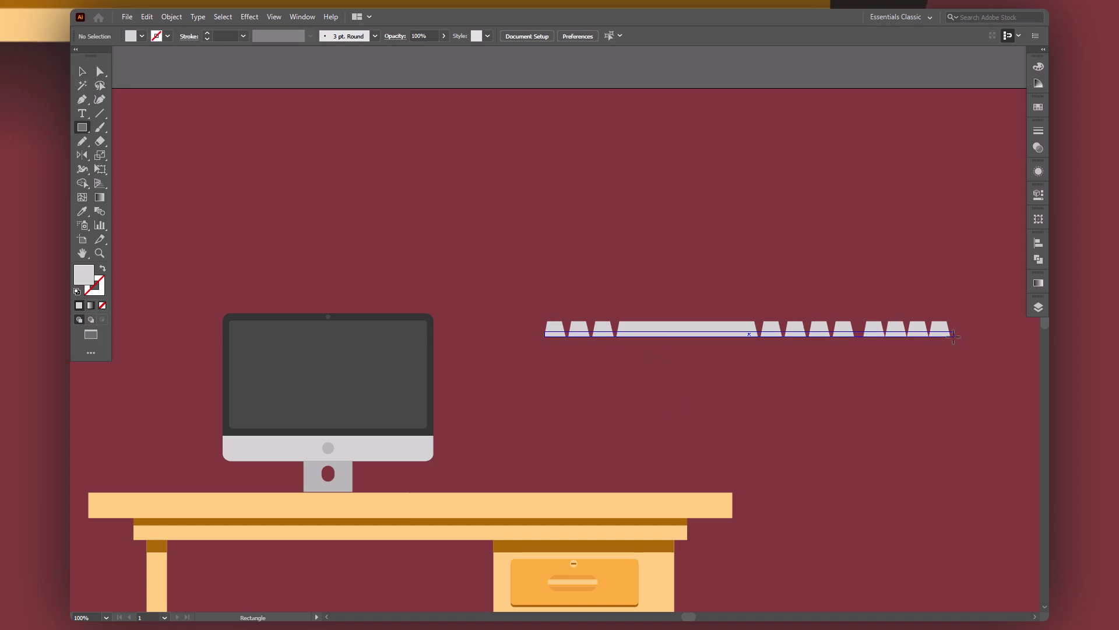
# Unite all keys and the base strip into one keyboard shape
pyautogui.press('v')
pyautogui.click(819, 431)
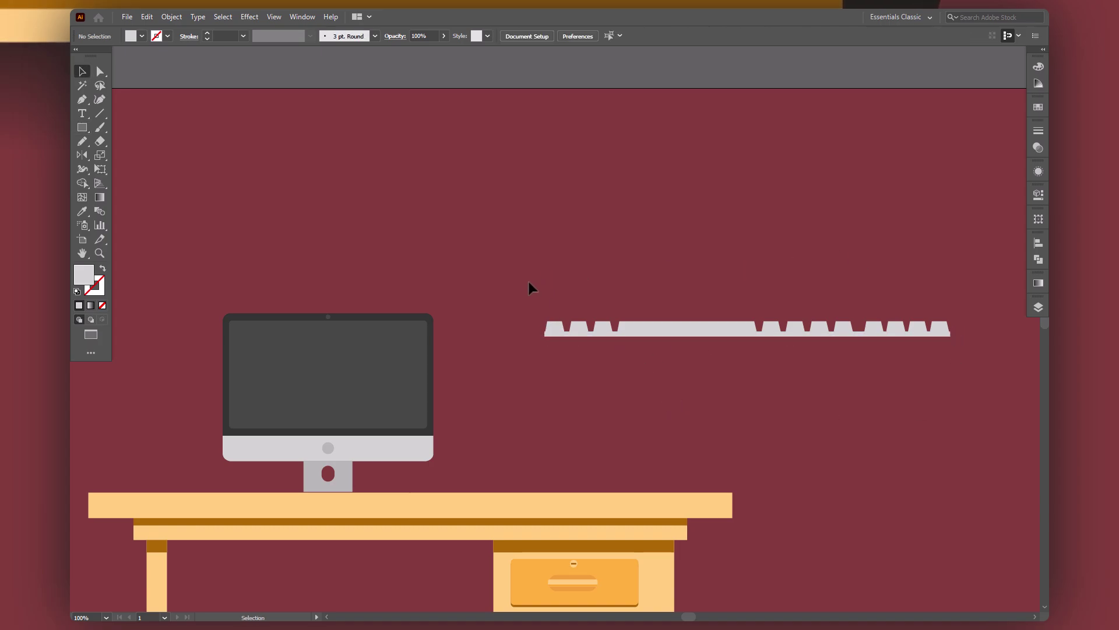
pyautogui.moveTo(531, 288); pyautogui.dragTo(950, 402)
pyautogui.click(1038, 259)
pyautogui.click(904, 270)
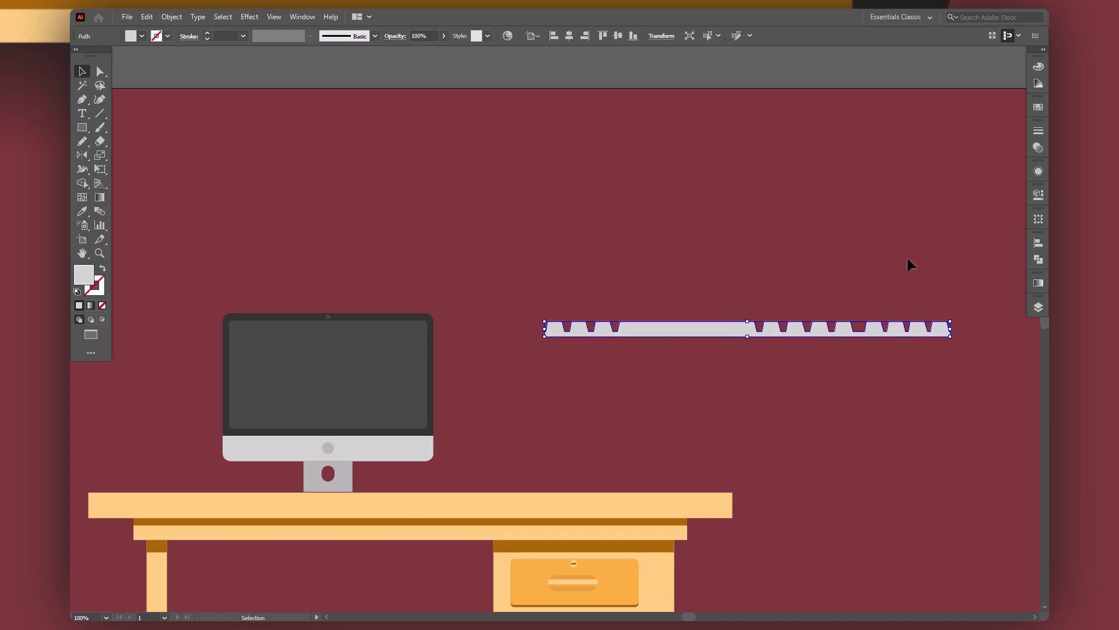
# Scale the keyboard down and place it on the desk below the monitor
pyautogui.click(916, 332)
pyautogui.moveTo(952, 330)
pyautogui.mouseDown()
pyautogui.moveTo(852, 330)
pyautogui.moveTo(353, 493)
pyautogui.mouseUp()
pyautogui.hotkey('ctrl', '+')
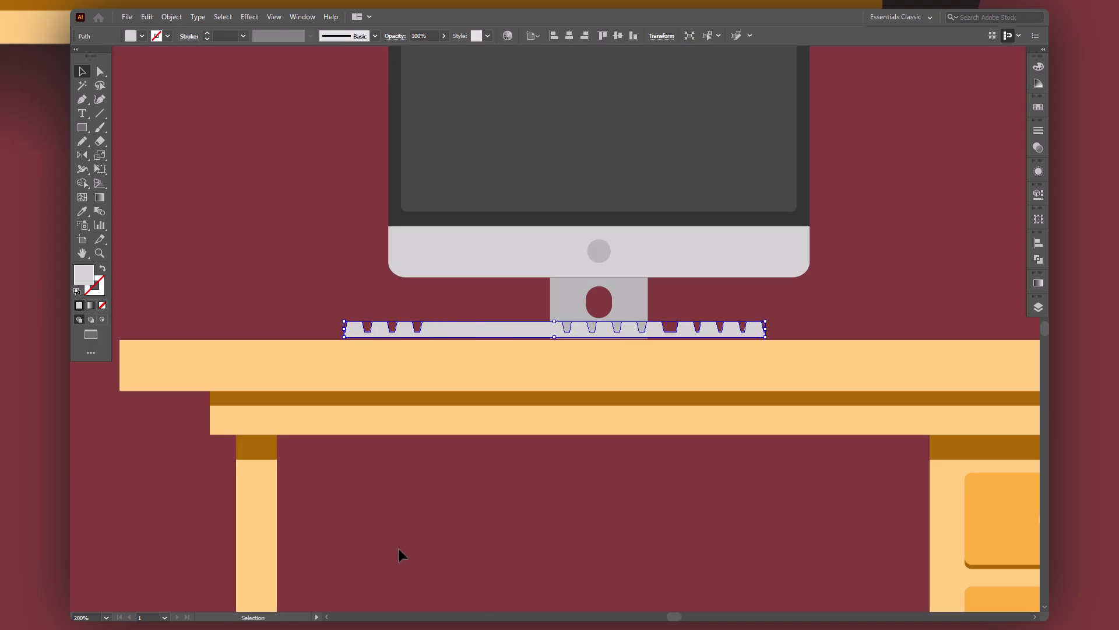
pyautogui.click(593, 464)
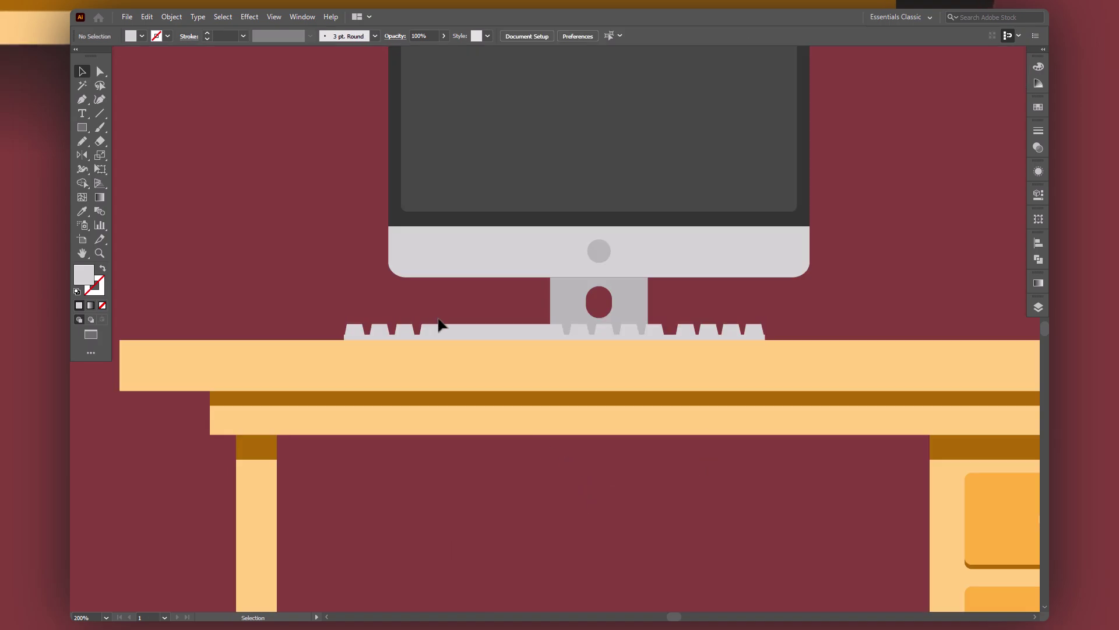
pyautogui.click(440, 325)
pyautogui.hotkey('ctrl', '+')
pyautogui.hotkey('ctrl', '+')
# In isolation mode, trim away a rectangle's lower part beneath the keyboard with Shape Builder
pyautogui.doubleClick(366, 338)
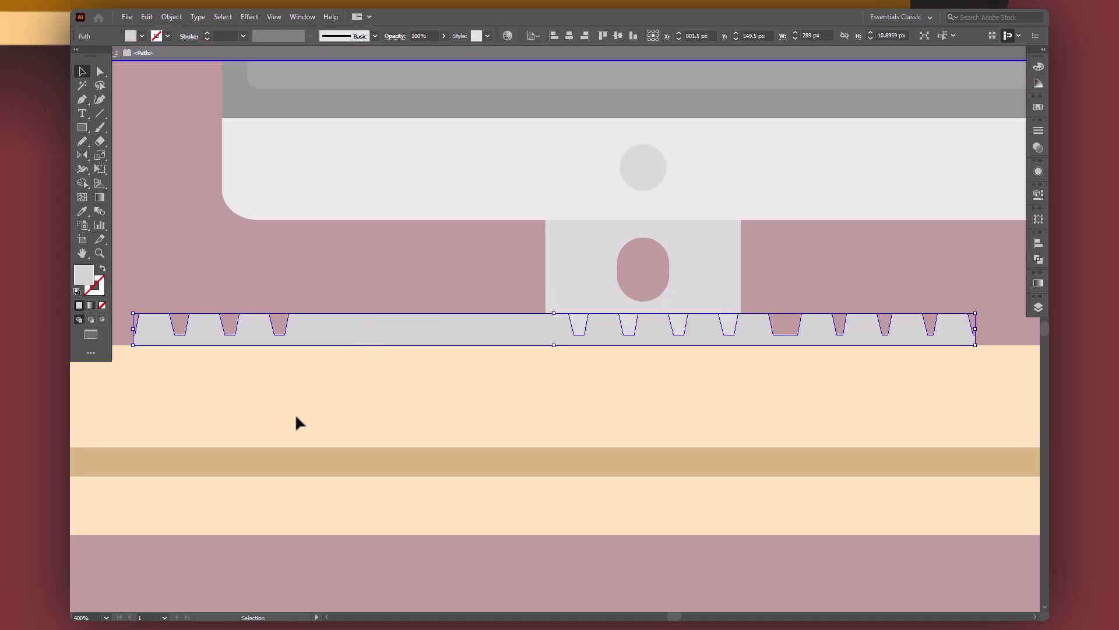
pyautogui.press('m')
pyautogui.moveTo(130, 339); pyautogui.dragTo(1002, 426)
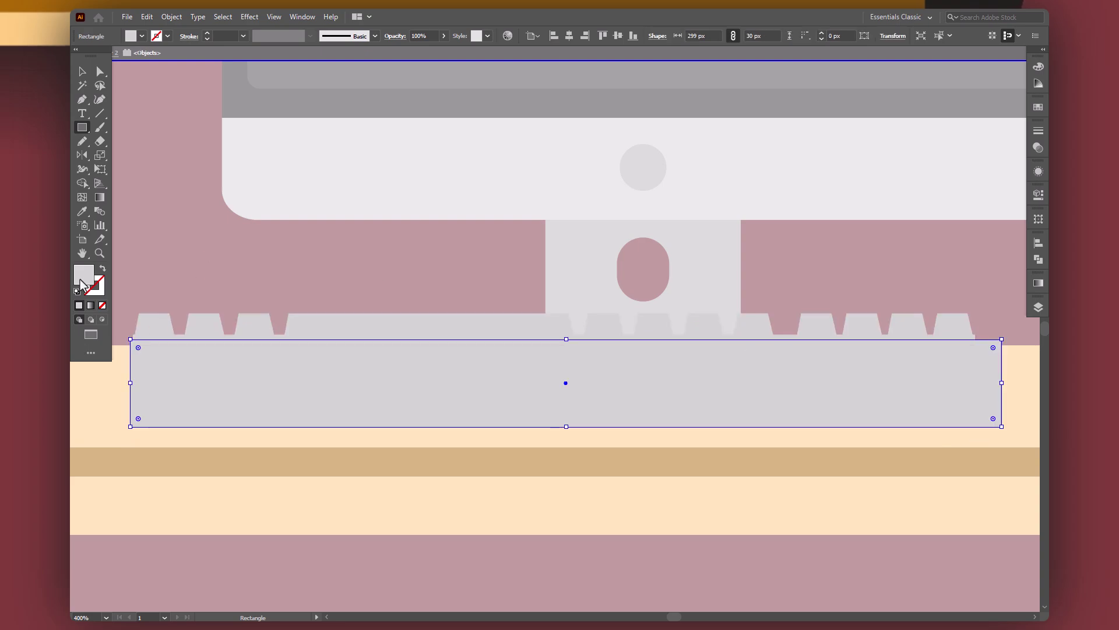
pyautogui.doubleClick(81, 282)
pyautogui.press('Return')
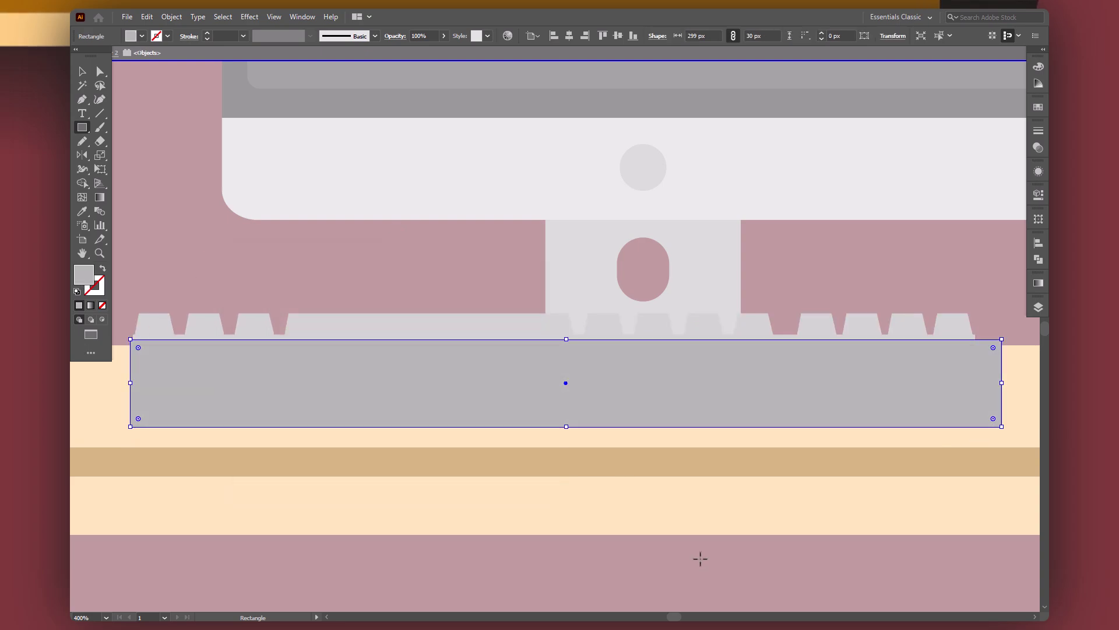
pyautogui.hotkey('ctrl', 'a')
pyautogui.hotkey('shift', 'm')
pyautogui.keyDown('alt'); pyautogui.click(909, 408); pyautogui.keyUp('alt')
pyautogui.press('v')
pyautogui.hotkey('ctrl', 'shift', 'a')
pyautogui.hotkey('ctrl', '0')
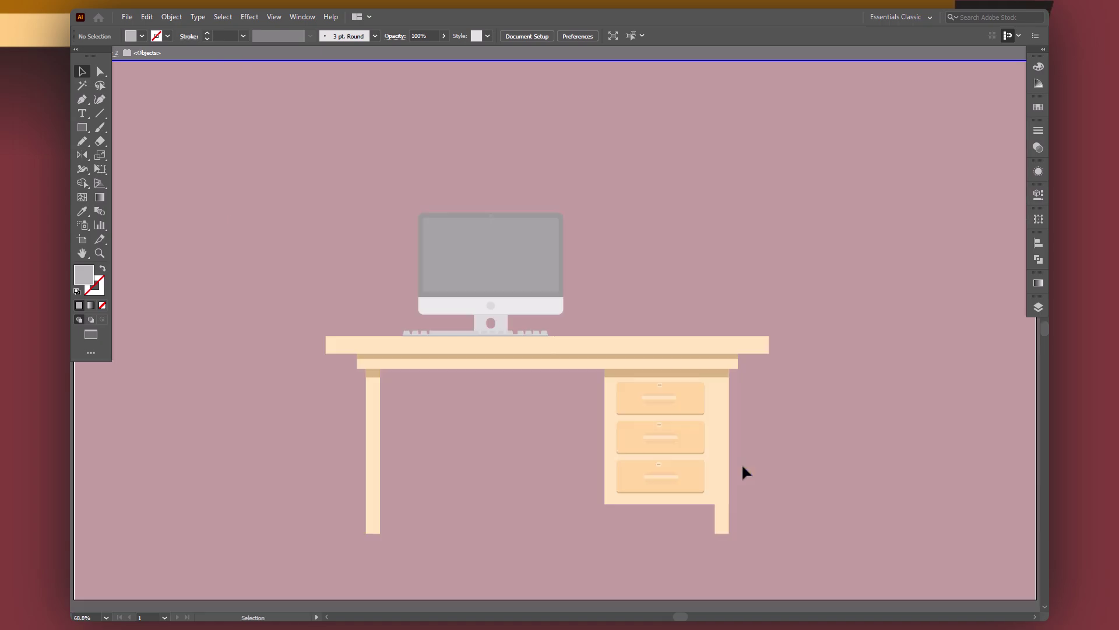
# Draw a small grey dome-shaped mouse right of the keyboard
pyautogui.press('f')
pyautogui.press('m')
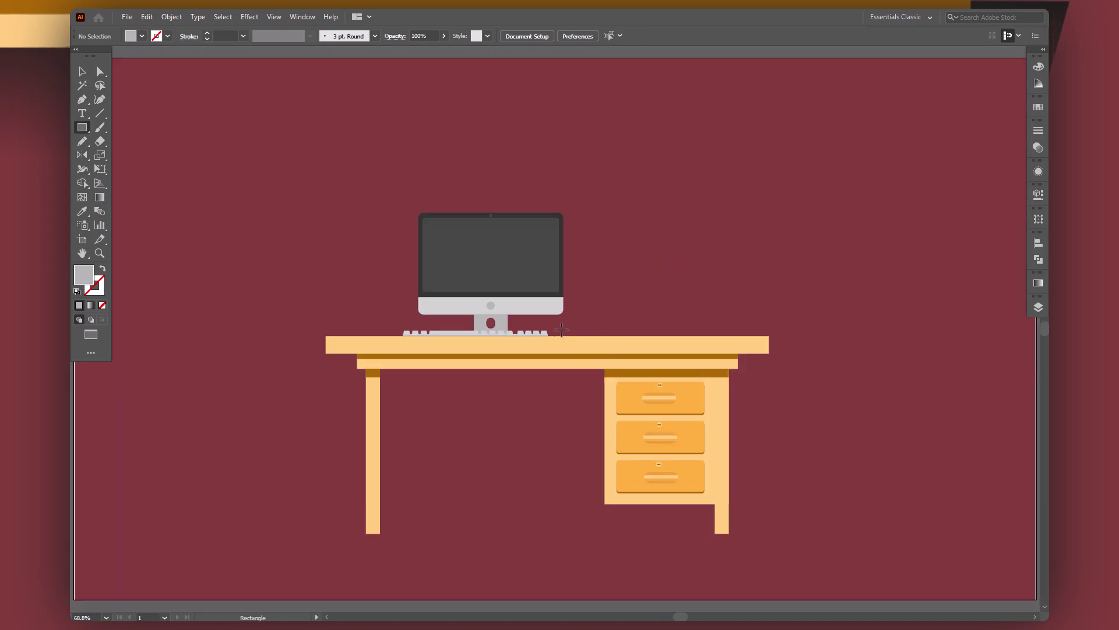
pyautogui.moveTo(582, 337); pyautogui.dragTo(582, 336)
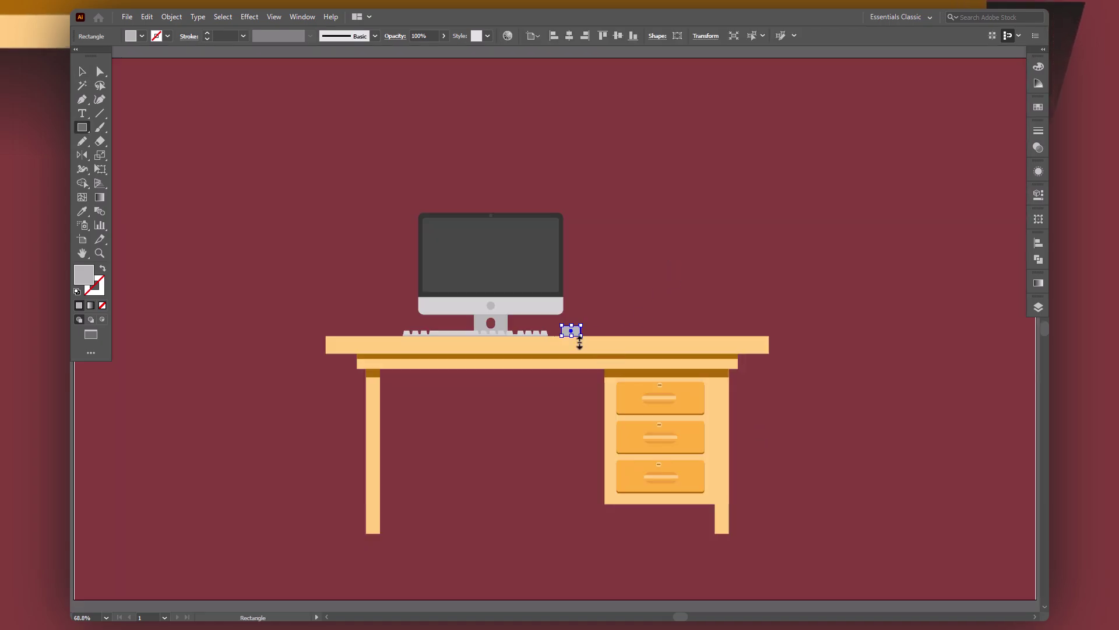
pyautogui.hotkey('ctrl', '=')
pyautogui.hotkey('ctrl', '=')
pyautogui.hotkey('ctrl', '=')
pyautogui.press('a')
pyautogui.moveTo(675, 282)
pyautogui.mouseDown()
pyautogui.moveTo(531, 318)
pyautogui.moveTo(567, 345)
pyautogui.mouseUp()
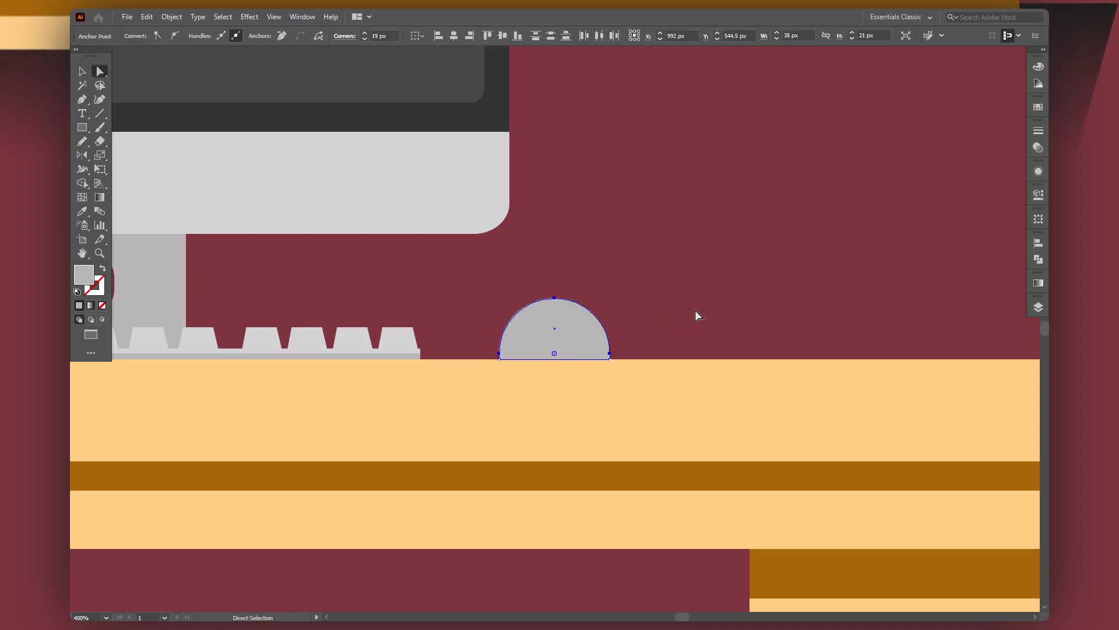
pyautogui.press('v')
pyautogui.click(705, 325)
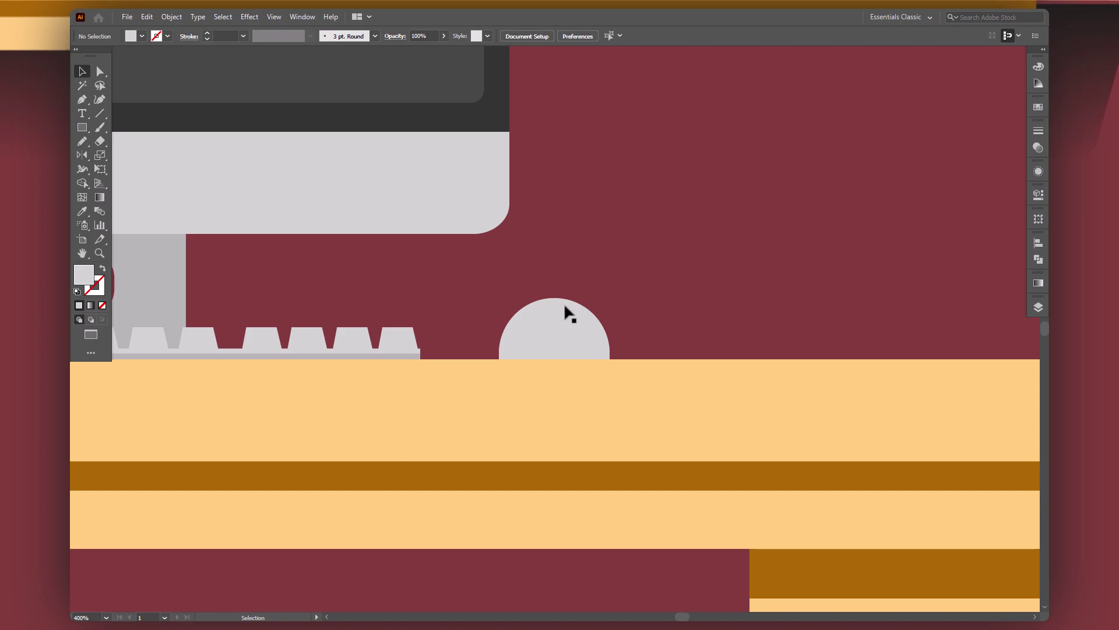
# Draw a short grey vertical line down from the mouse dome's top
pyautogui.press('p')
pyautogui.click(554, 299)
pyautogui.click(554, 323)
pyautogui.press('i')
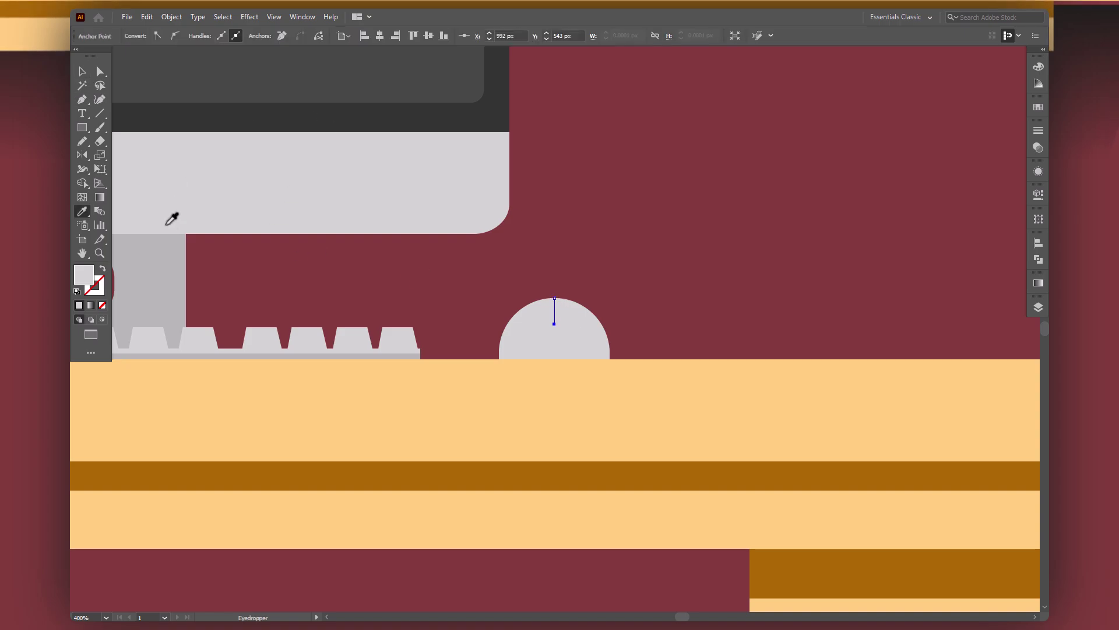
pyautogui.hotkey('shift', 'x')
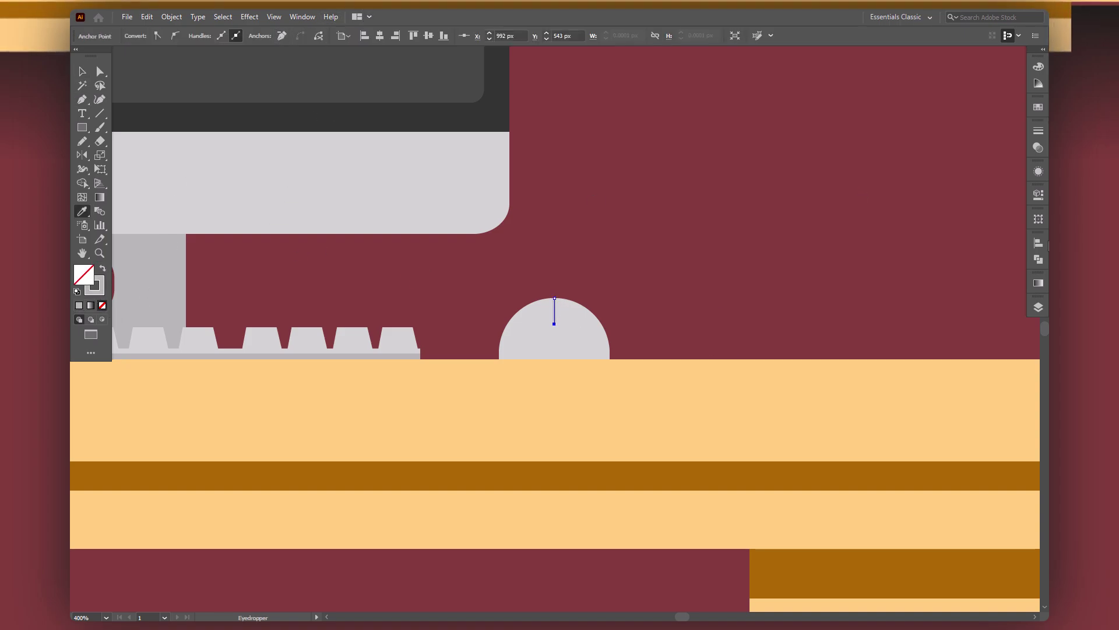
# Apply the elliptical width profile to the mouse line's stroke
pyautogui.click(1041, 196)
pyautogui.click(911, 298)
pyautogui.click(860, 480)
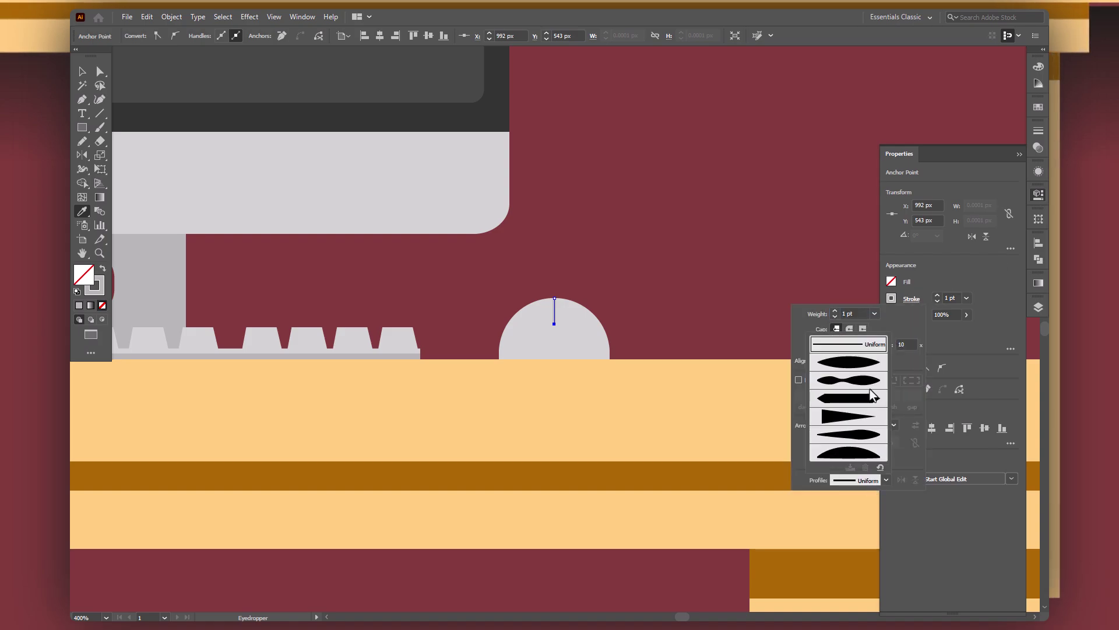
pyautogui.click(848, 362)
pyautogui.press('v')
pyautogui.click(756, 284)
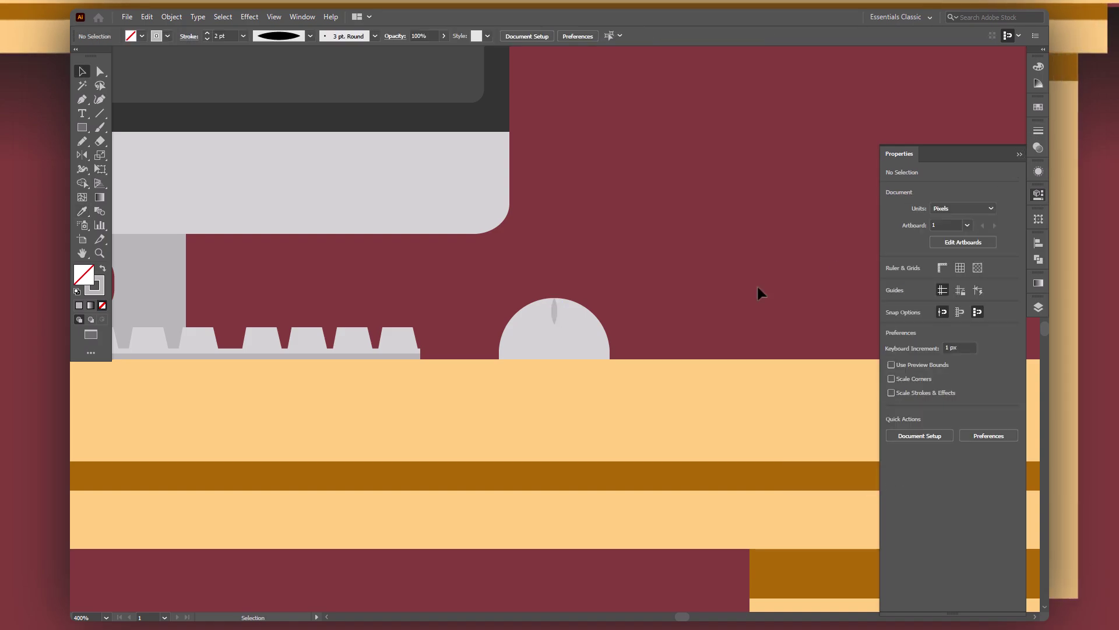
# Try nudging the mouse dome upward, then undo to keep it in place
pyautogui.click(543, 345)
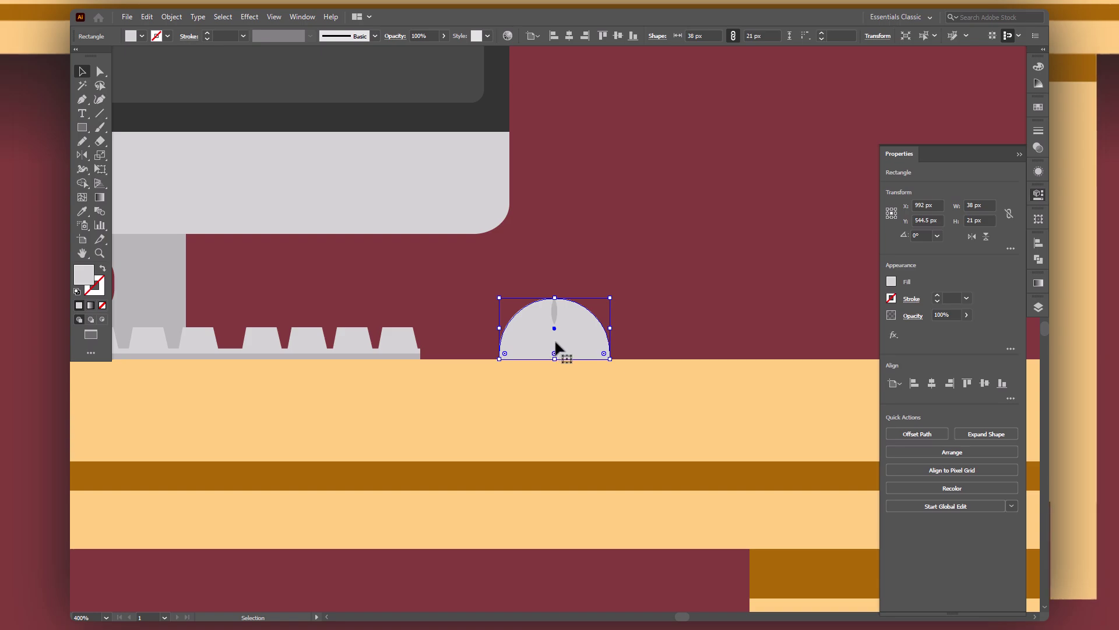
pyautogui.press('Up')
pyautogui.press('Up')
pyautogui.press('Up')
pyautogui.press('Up')
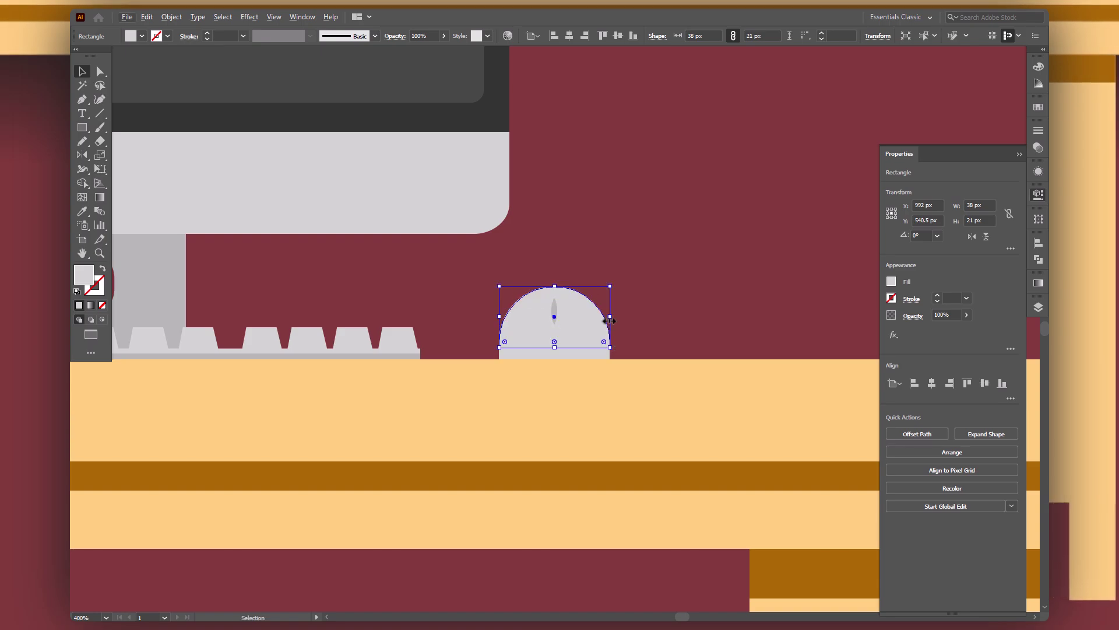
pyautogui.keyDown('shift'); pyautogui.click(587, 350); pyautogui.keyUp('shift')
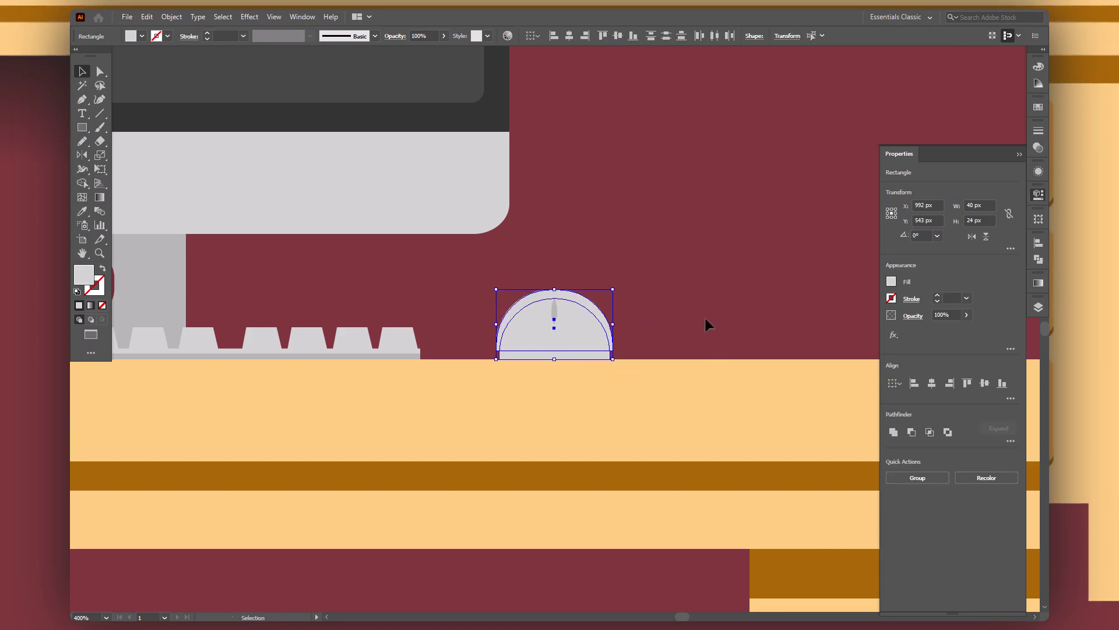
pyautogui.hotkey('ctrl', 'z')
pyautogui.hotkey('ctrl', 'z')
pyautogui.hotkey('ctrl', 'z')
pyautogui.hotkey('ctrl', 'z')
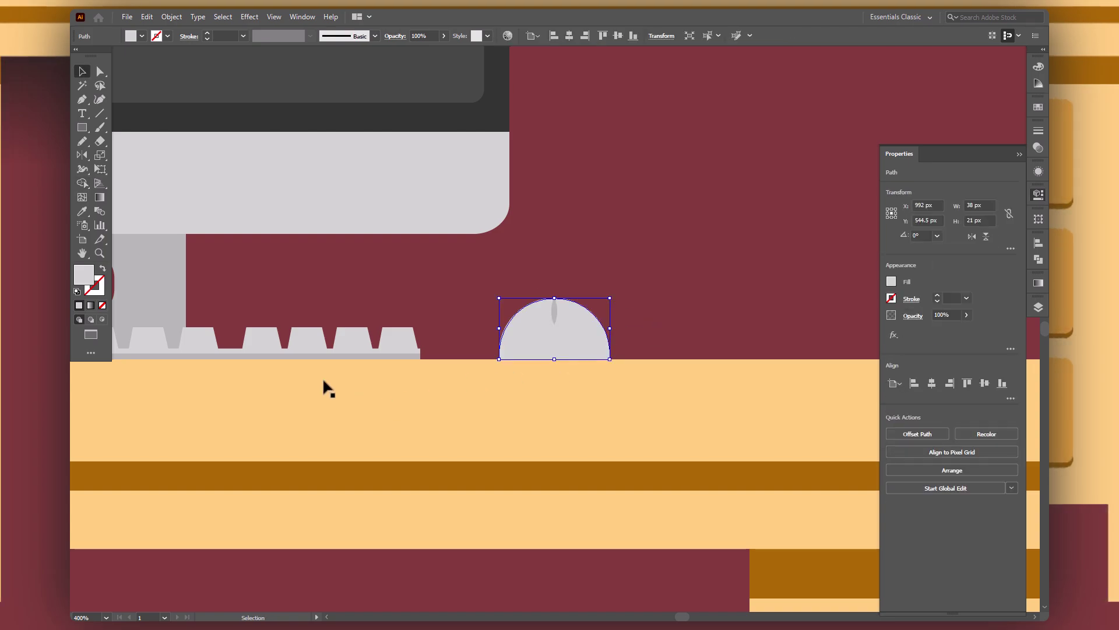
pyautogui.click(698, 311)
# Draw a tall, dark grey rounded rectangle on the desk left of the monitor
pyautogui.hotkey('ctrl', '0')
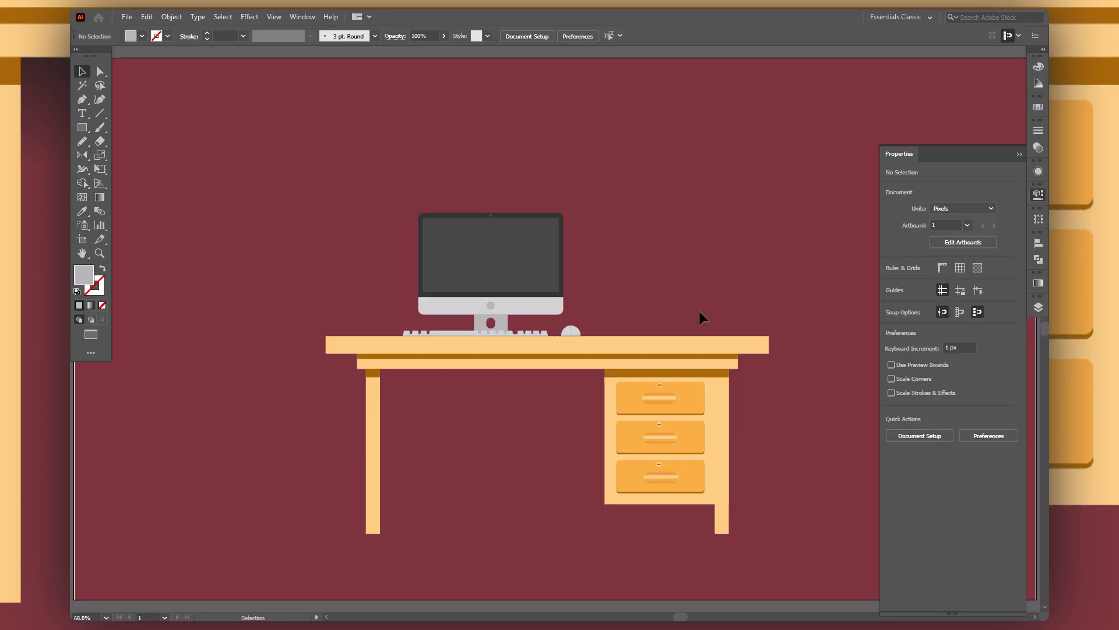
pyautogui.click(1020, 154)
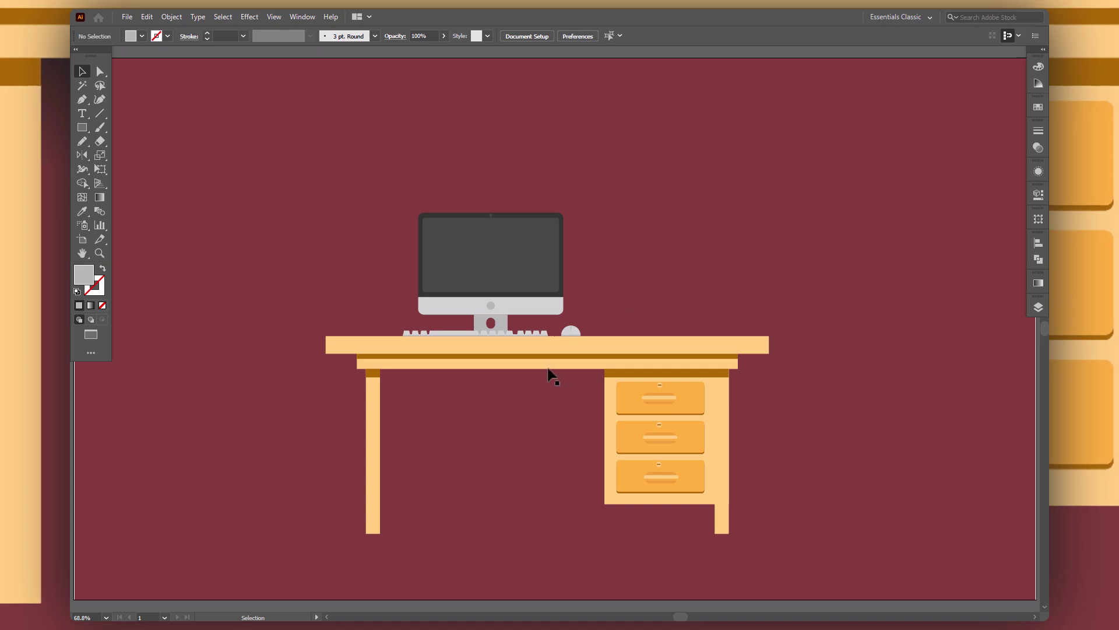
pyautogui.press('m')
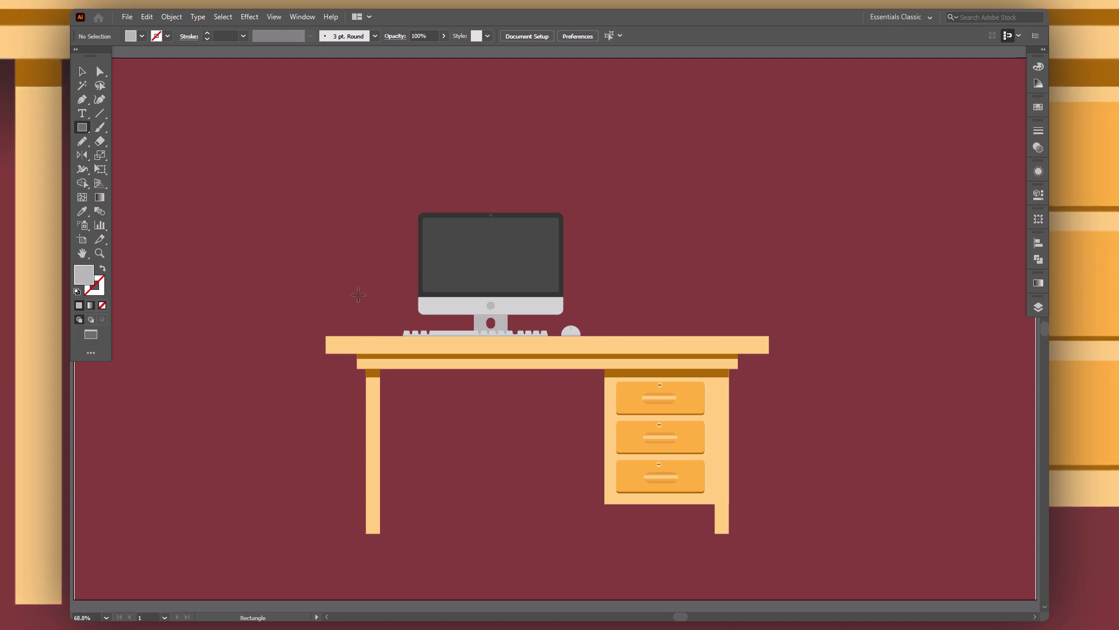
pyautogui.moveTo(357, 282); pyautogui.dragTo(386, 335)
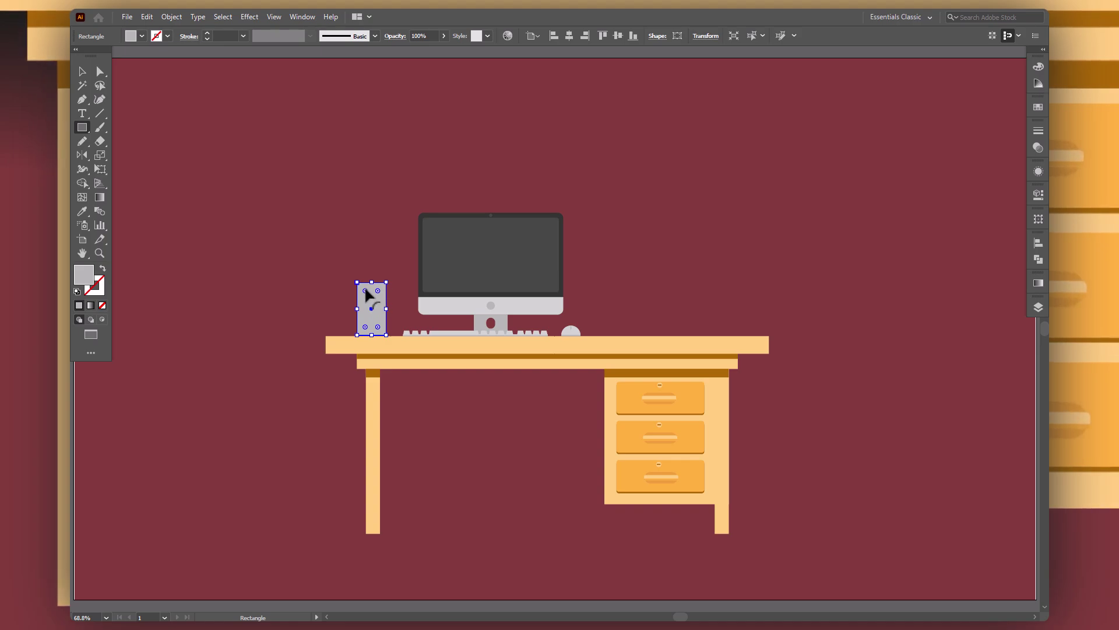
pyautogui.hotkey('ctrl', '+')
pyautogui.hotkey('ctrl', '+')
pyautogui.hotkey('ctrl', '+')
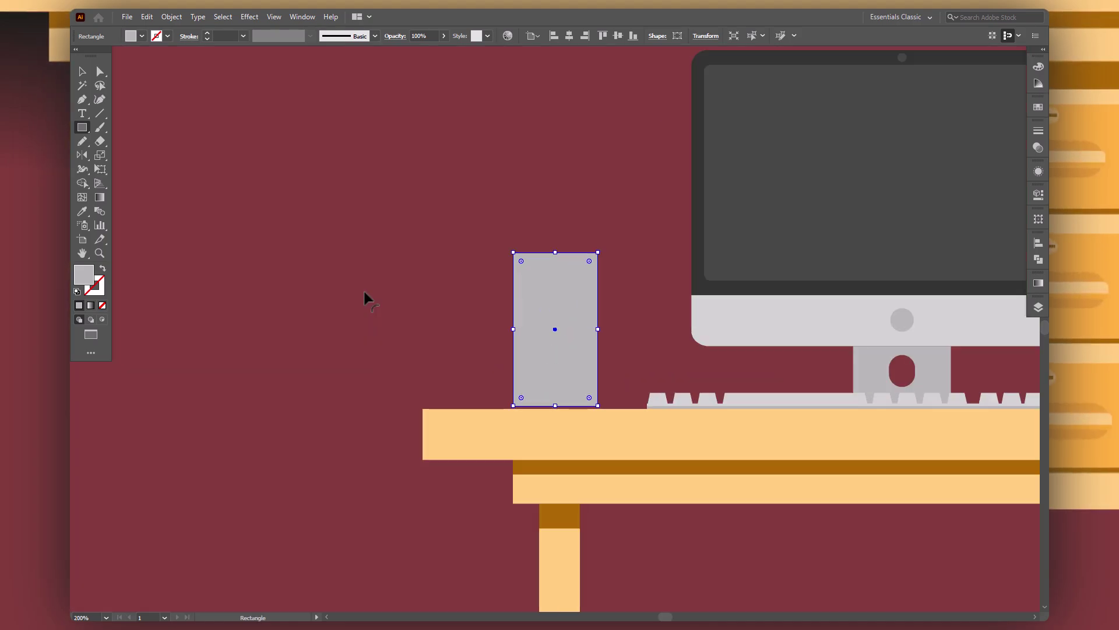
pyautogui.press('i')
pyautogui.click(790, 155)
pyautogui.press('v')
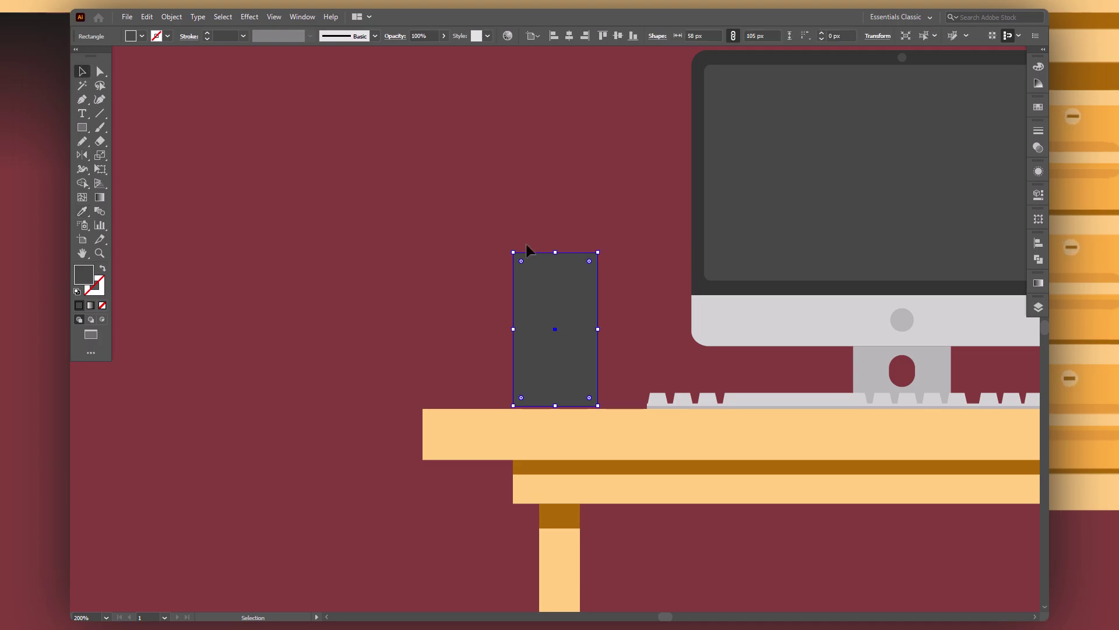
pyautogui.moveTo(522, 260); pyautogui.dragTo(526, 267)
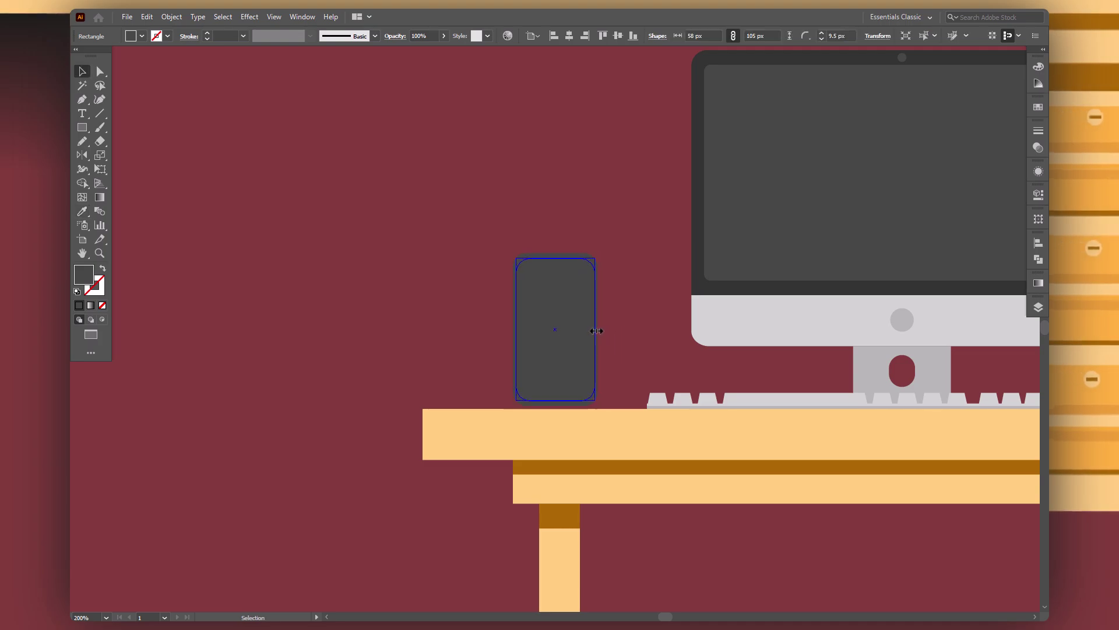
pyautogui.moveTo(596, 330); pyautogui.dragTo(589, 375)
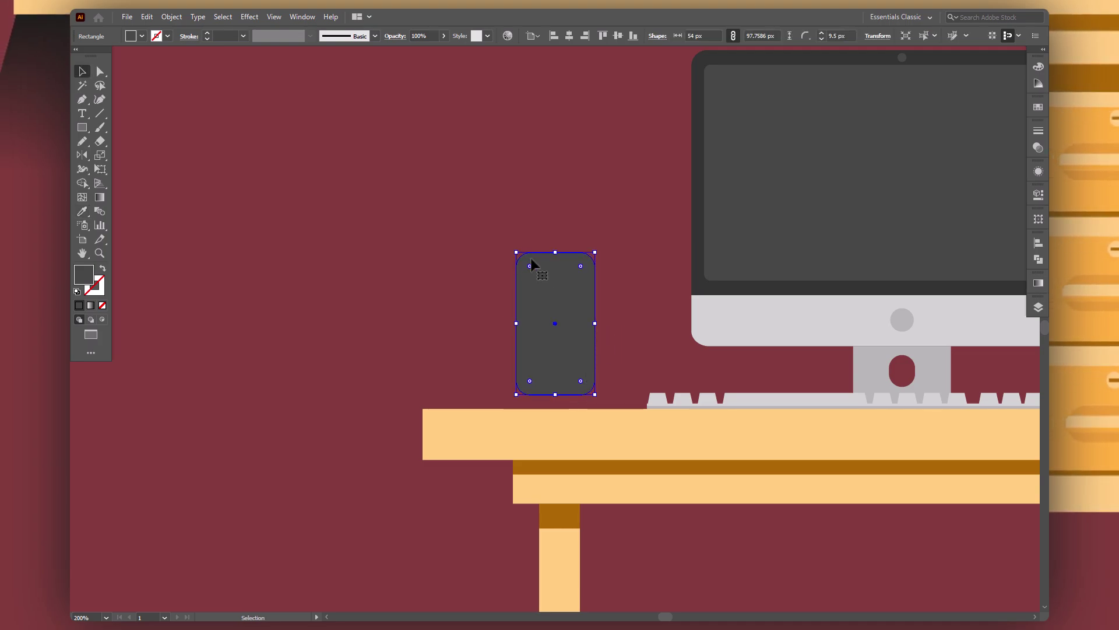
# Add a larger dark rectangle around the rounded one and send it behind
pyautogui.press('m')
pyautogui.moveTo(509, 240)
pyautogui.mouseDown()
pyautogui.moveTo(607, 394)
pyautogui.moveTo(600, 408)
pyautogui.mouseUp()
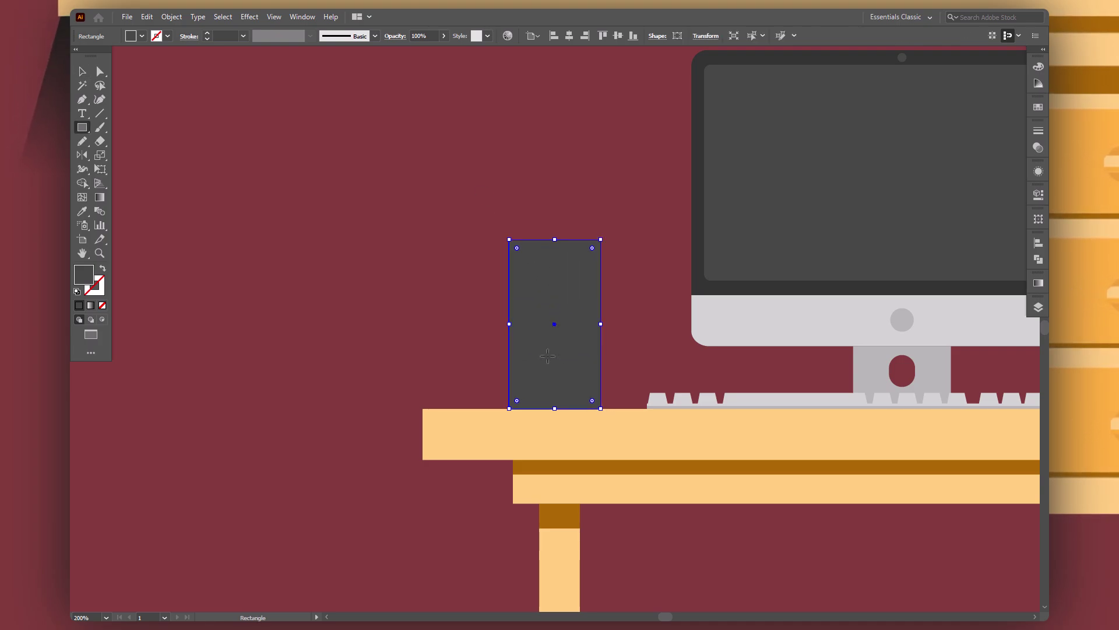
pyautogui.rightClick(547, 355)
pyautogui.click(699, 334)
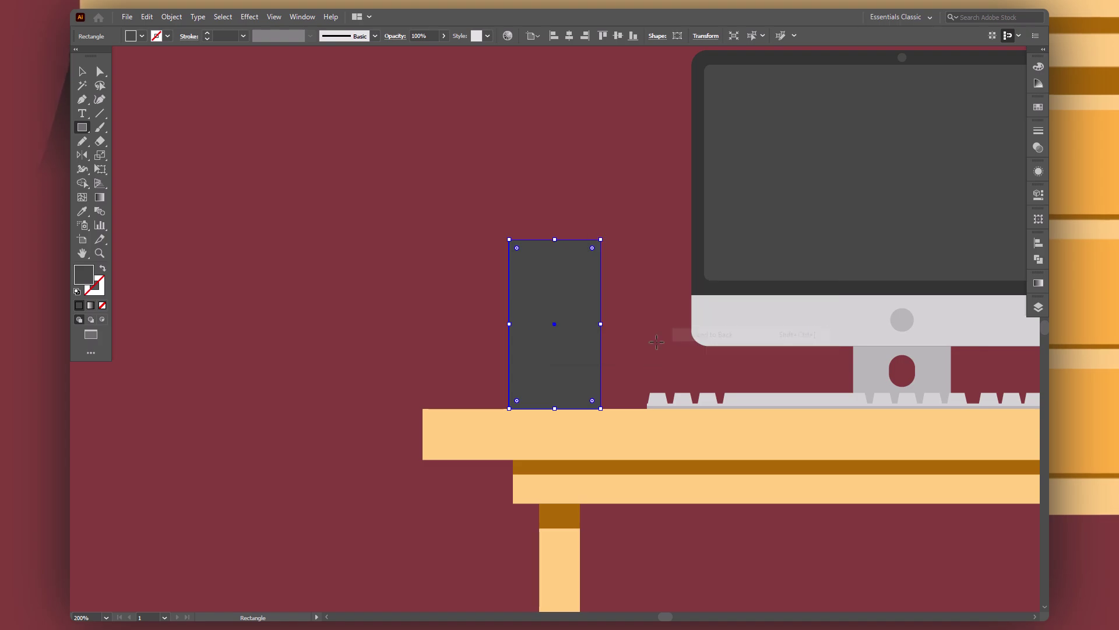
pyautogui.press('v')
pyautogui.hotkey('ctrl', 'c')
pyautogui.hotkey('ctrl', 'f')
# Give the outer dark rectangle a 3 px corner radius
pyautogui.moveTo(561, 302); pyautogui.dragTo(567, 256)
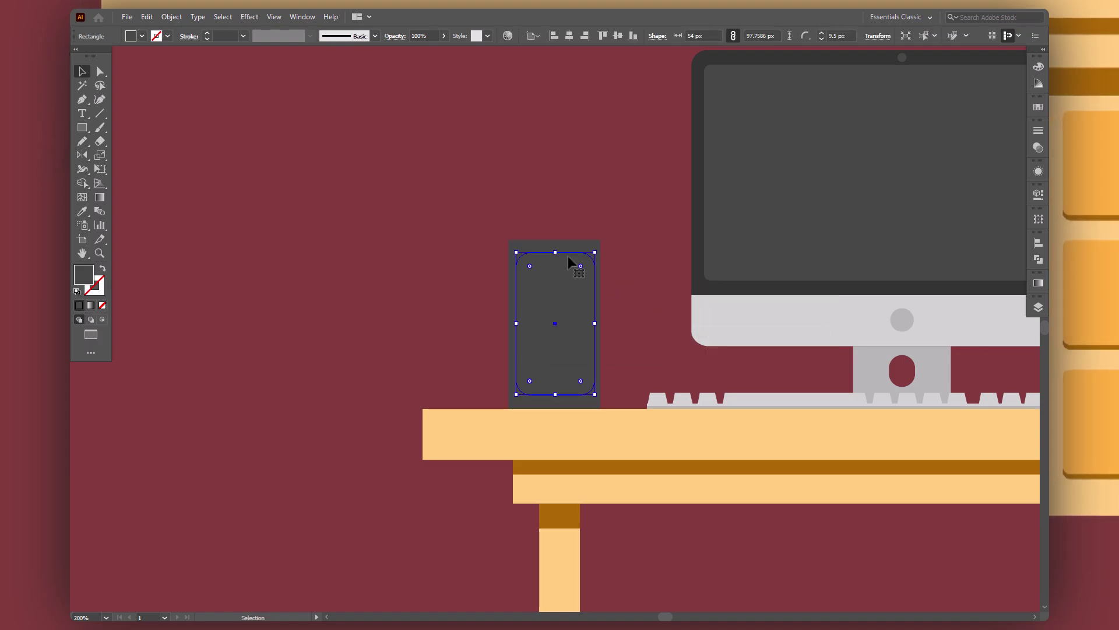
pyautogui.press('a')
pyautogui.click(527, 390)
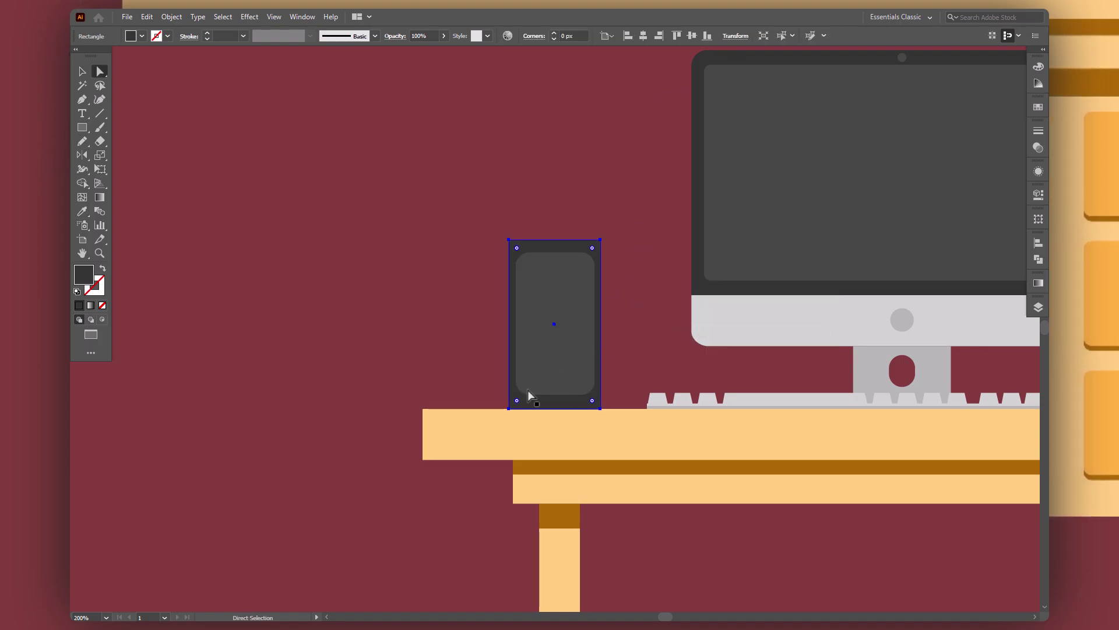
pyautogui.click(568, 36)
pyautogui.write('3')
pyautogui.press('Return')
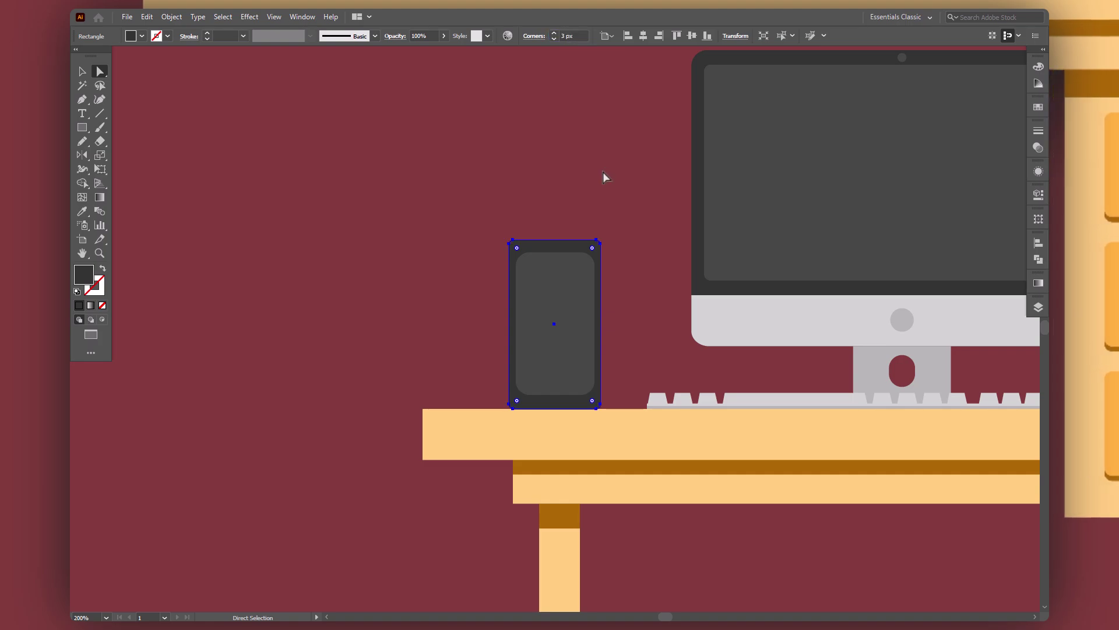
pyautogui.click(603, 171)
pyautogui.press('v')
pyautogui.click(555, 311)
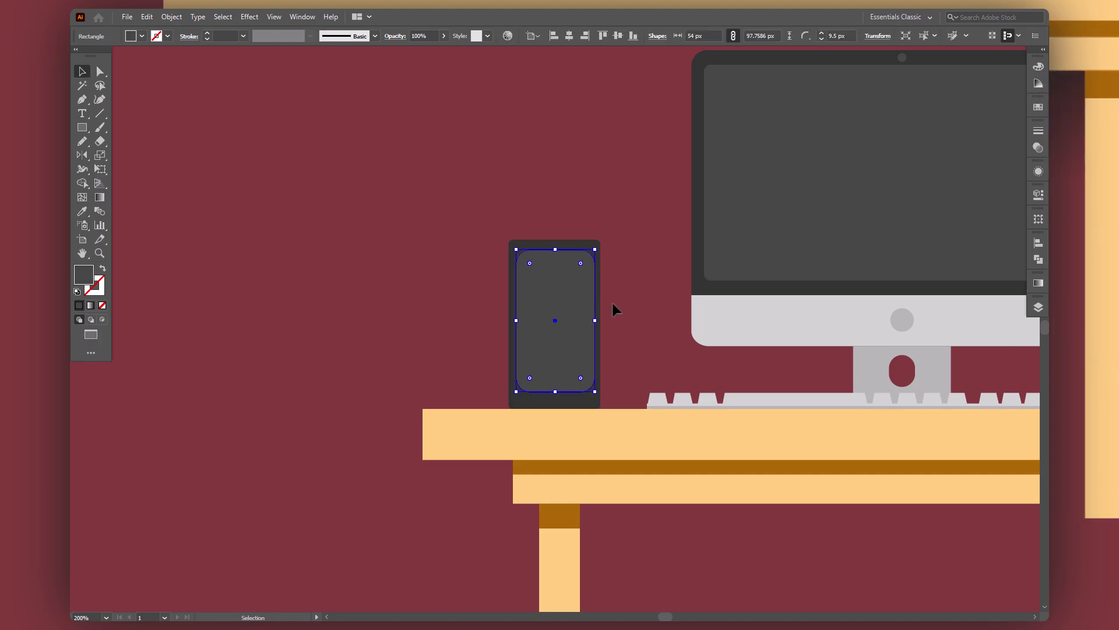
pyautogui.moveTo(482, 208); pyautogui.dragTo(617, 407)
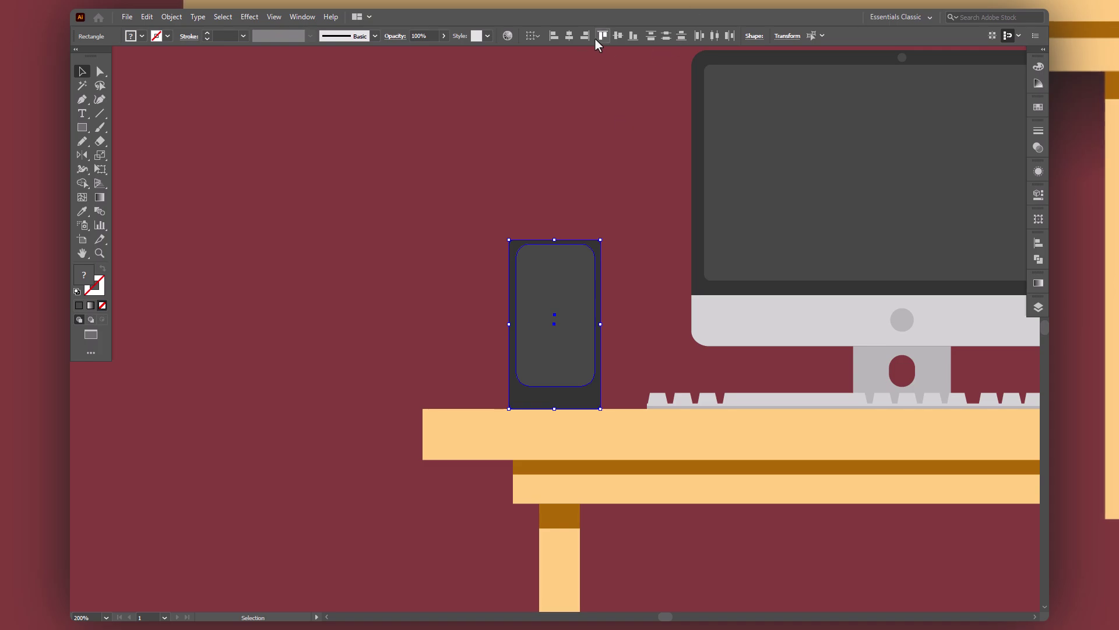
pyautogui.click(631, 321)
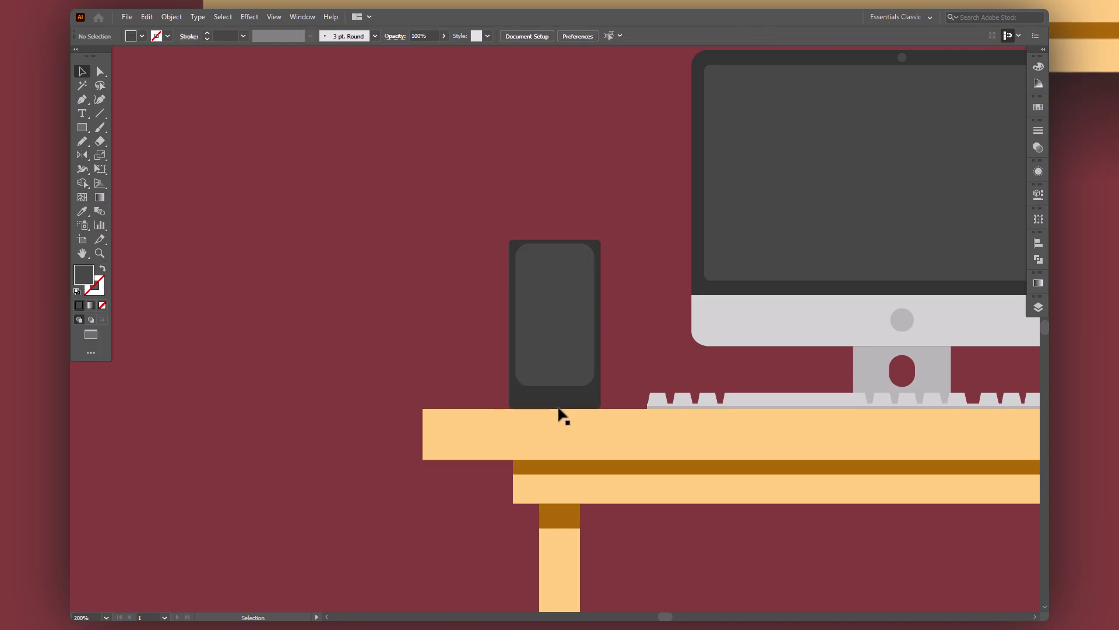
# Add a lighter grey bottom strip holding a small dark grey round button
pyautogui.press('m')
pyautogui.moveTo(532, 396)
pyautogui.mouseDown()
pyautogui.moveTo(580, 404)
pyautogui.moveTo(558, 389)
pyautogui.mouseUp()
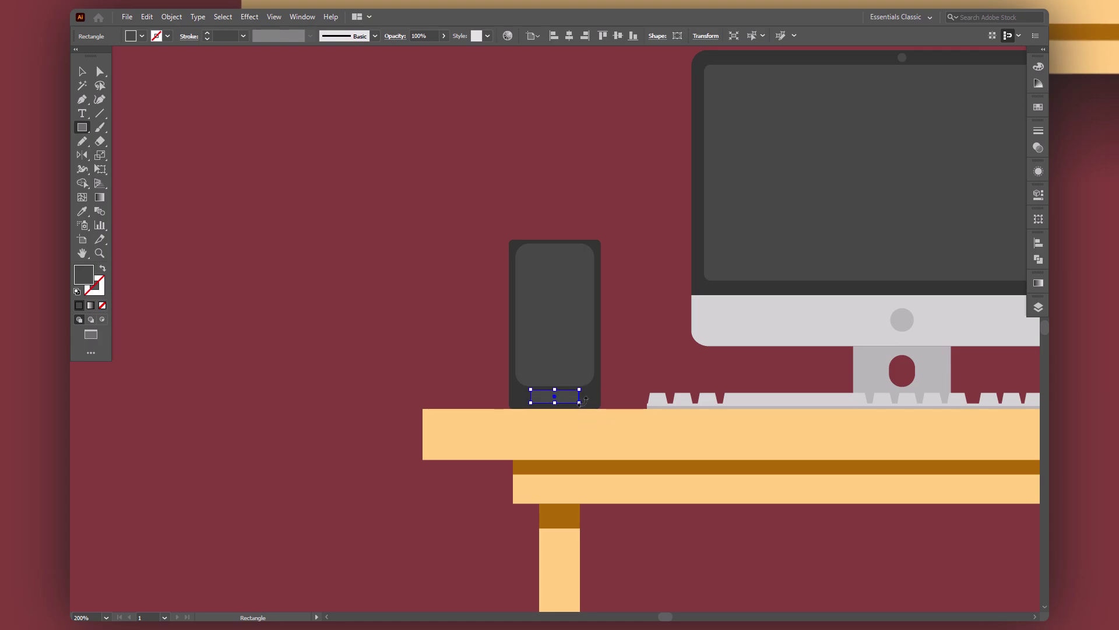
pyautogui.press('v')
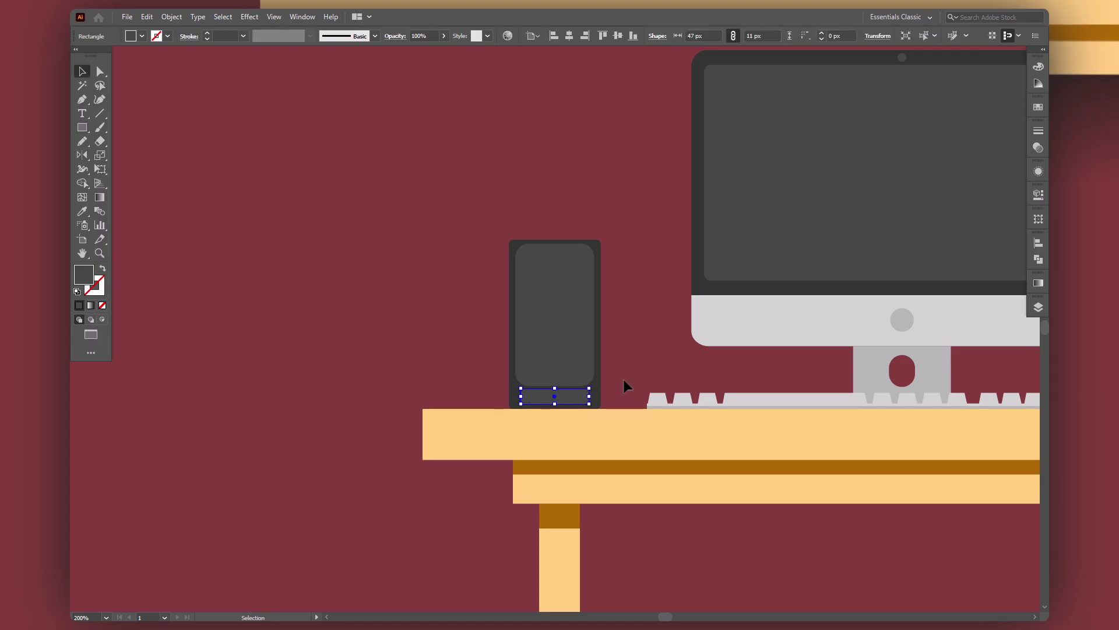
pyautogui.click(604, 387)
pyautogui.press('l')
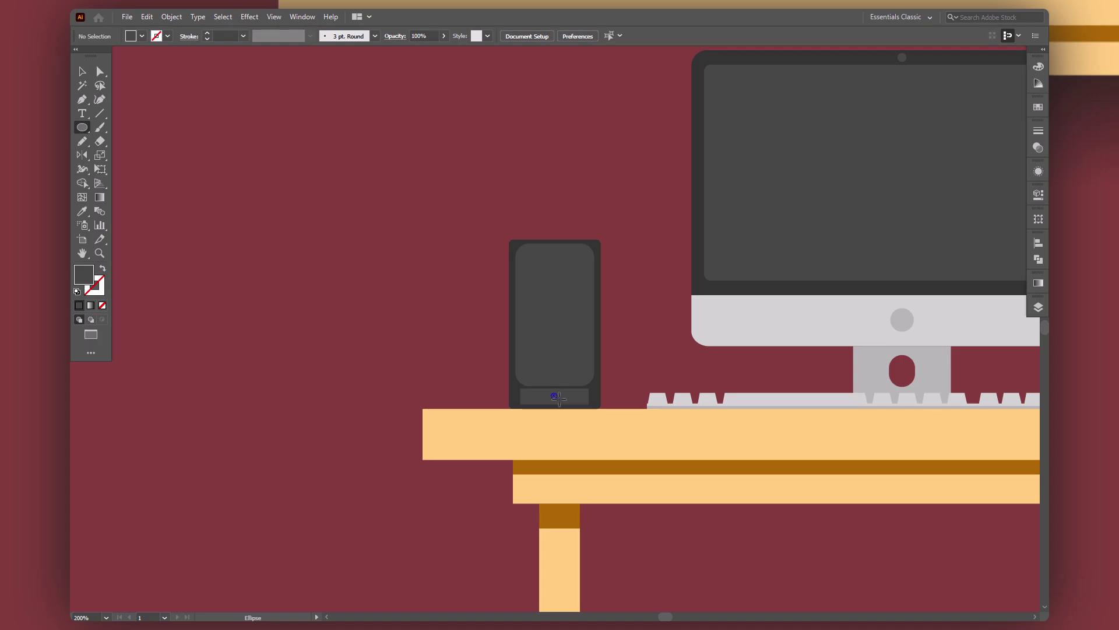
pyautogui.moveTo(558, 397); pyautogui.dragTo(560, 402)
pyautogui.press('i')
pyautogui.click(599, 396)
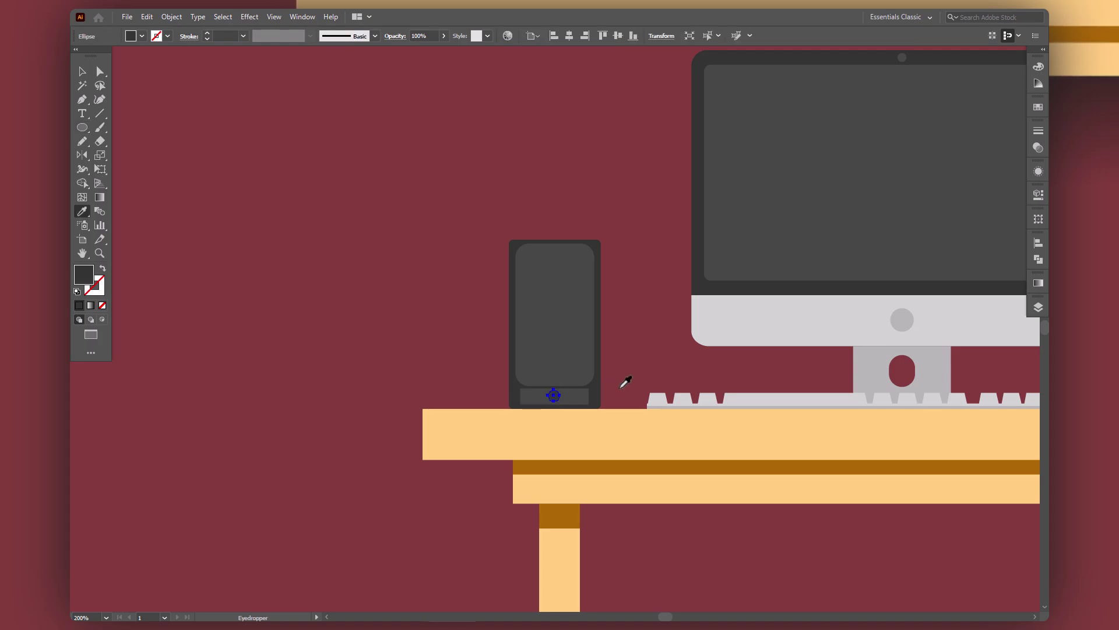
pyautogui.press('v')
pyautogui.click(632, 360)
# Draw a thin bar near the device's top in the monitor chin's light grey
pyautogui.press('m')
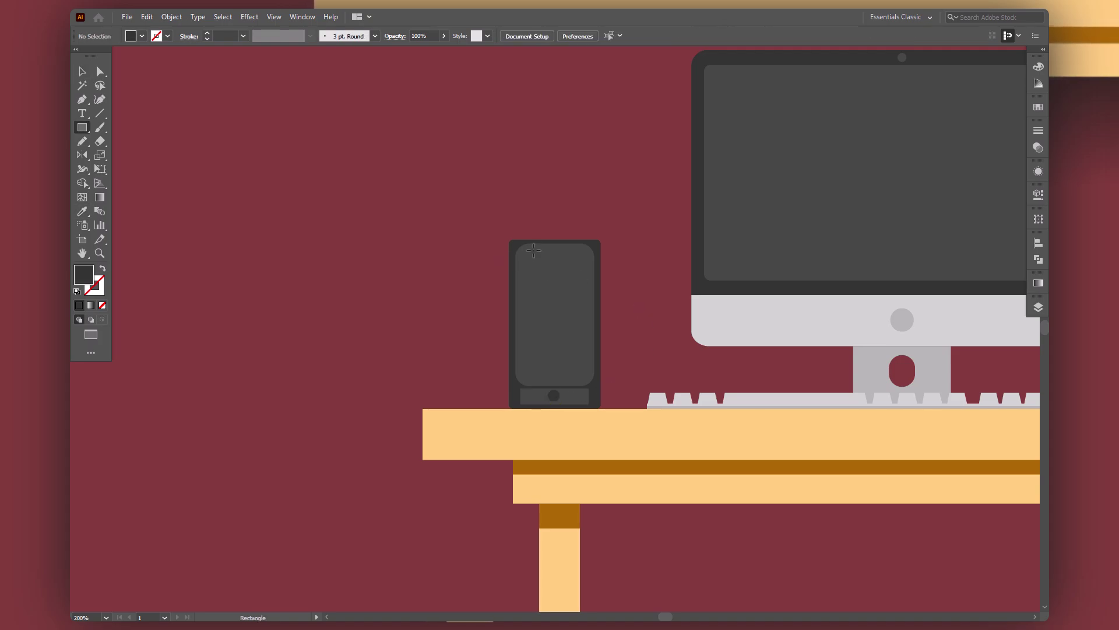
pyautogui.moveTo(529, 250); pyautogui.dragTo(574, 257)
pyautogui.press('i')
pyautogui.click(729, 332)
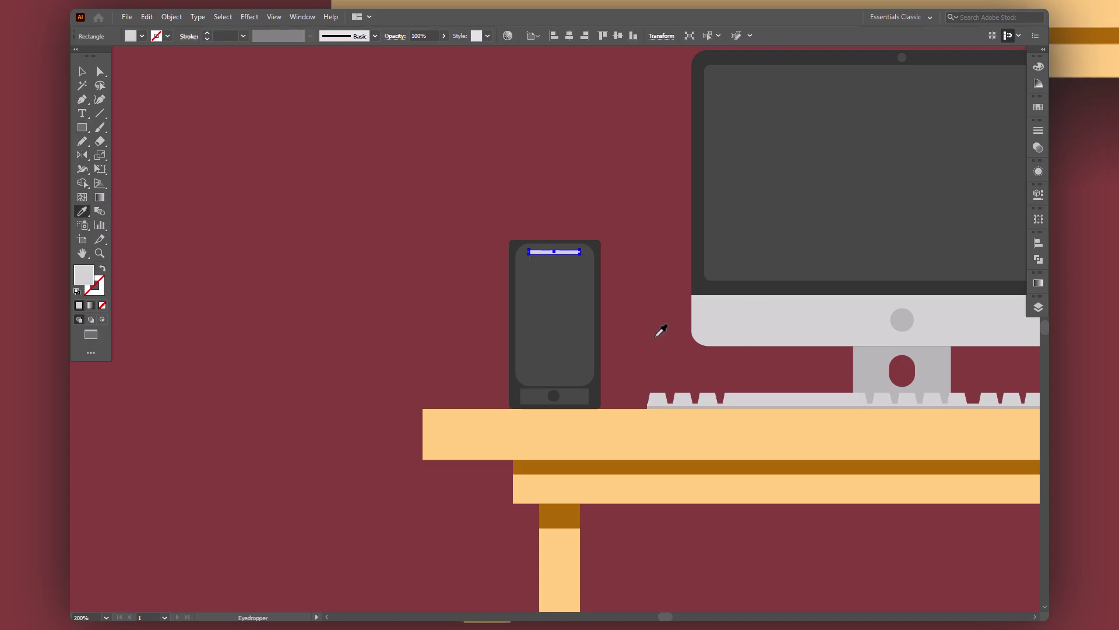
pyautogui.press('v')
pyautogui.click(596, 201)
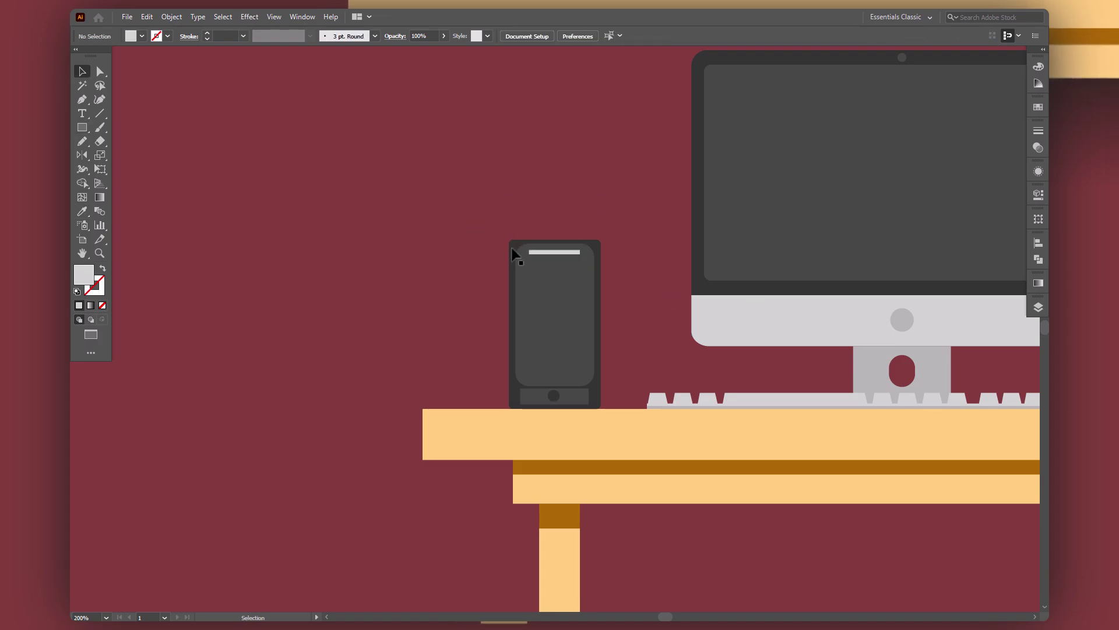
# Centre all the speaker parts horizontally, then zoom out to the full desk
pyautogui.moveTo(475, 219); pyautogui.dragTo(617, 411)
pyautogui.click(569, 36)
pyautogui.rightClick(546, 301)
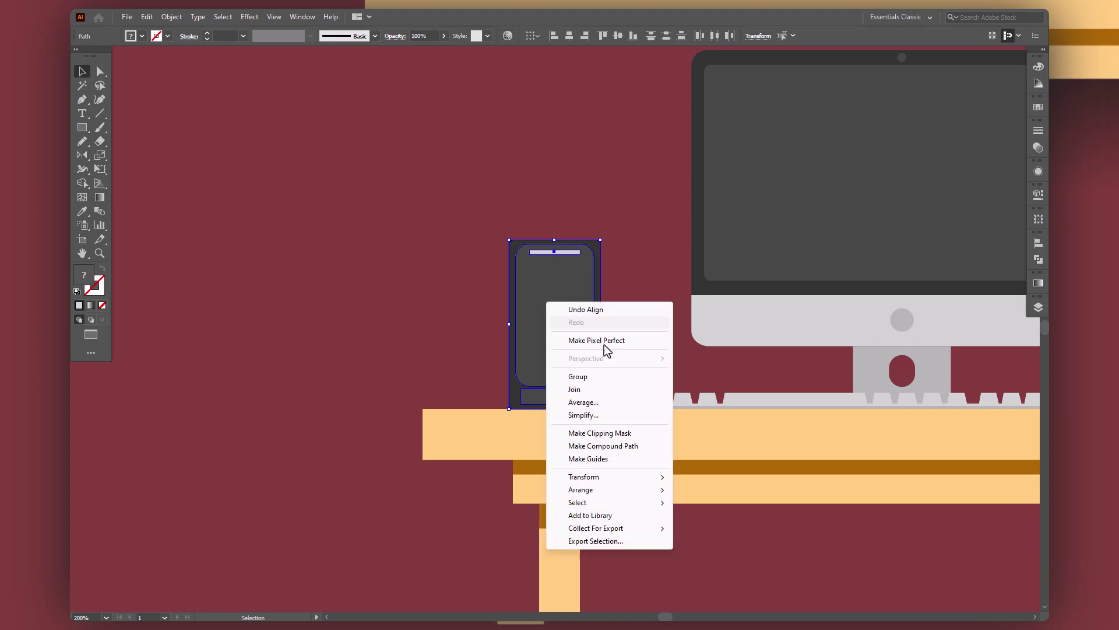
pyautogui.press('Escape')
pyautogui.click(626, 315)
pyautogui.hotkey('ctrl', '0')
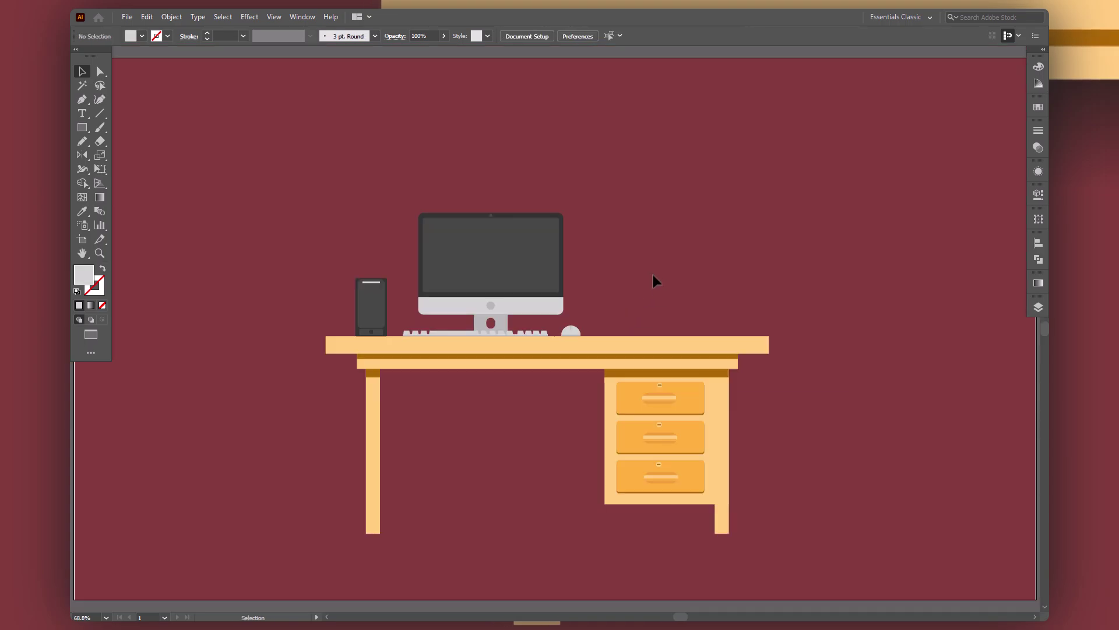
# Duplicate the speaker to the monitor's right and select the screen inside the monitor group
pyautogui.moveTo(372, 301)
pyautogui.mouseDown()
pyautogui.moveTo(717, 305)
pyautogui.moveTo(601, 305)
pyautogui.mouseUp()
pyautogui.click(532, 436)
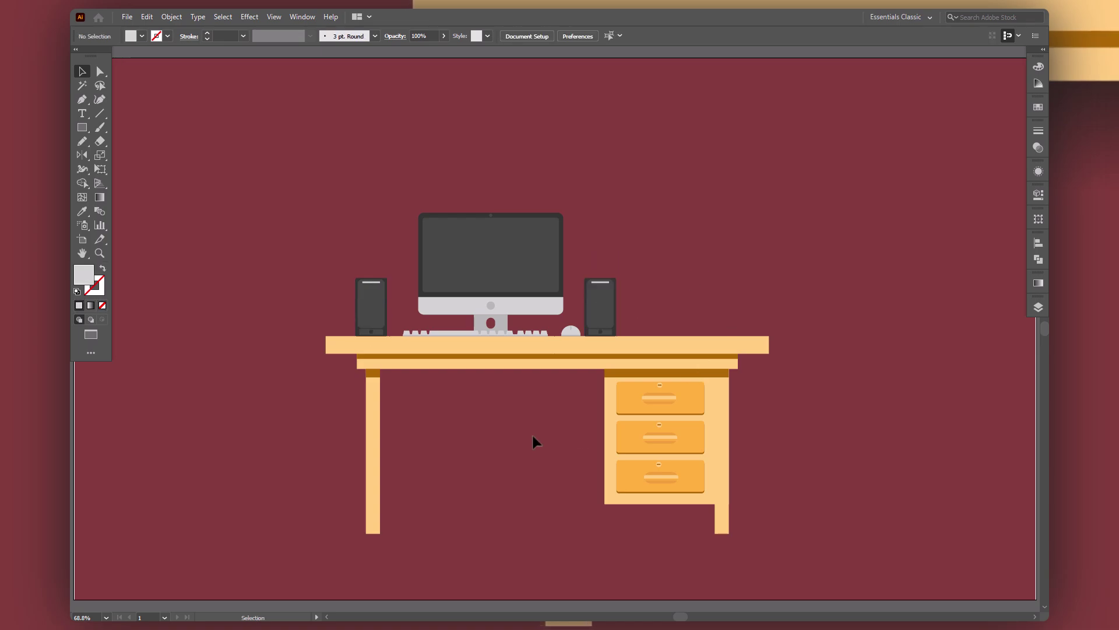
pyautogui.click(487, 270)
pyautogui.doubleClick(487, 271)
pyautogui.click(487, 270)
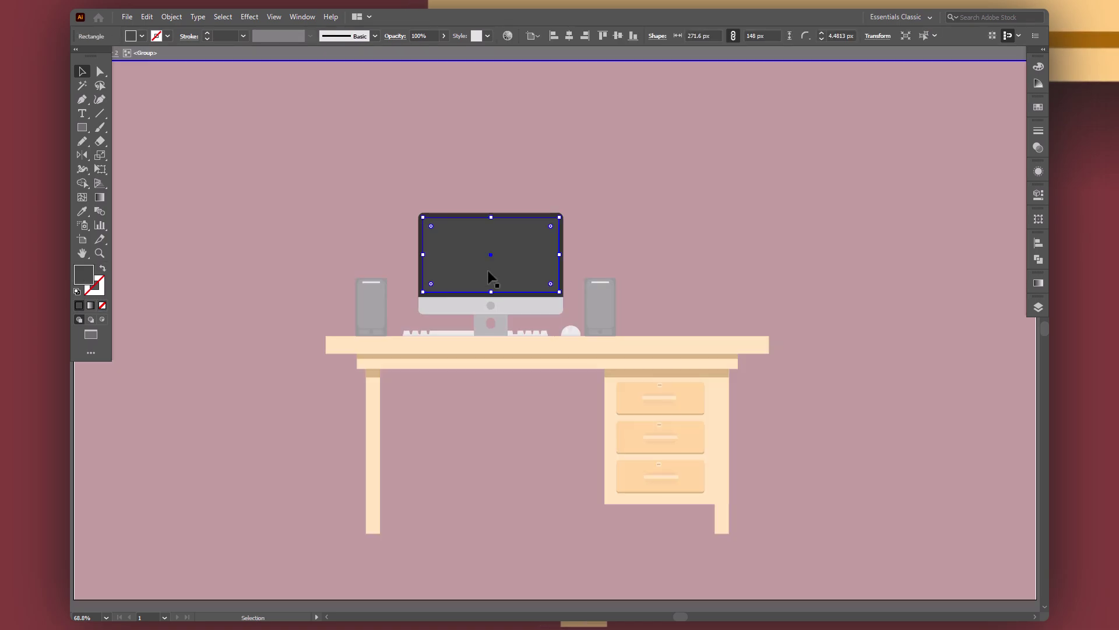
# Draw a four-corner diagonal reflection shape over the screen in the monitor's light grey
pyautogui.press('p')
pyautogui.click(409, 190)
pyautogui.click(512, 203)
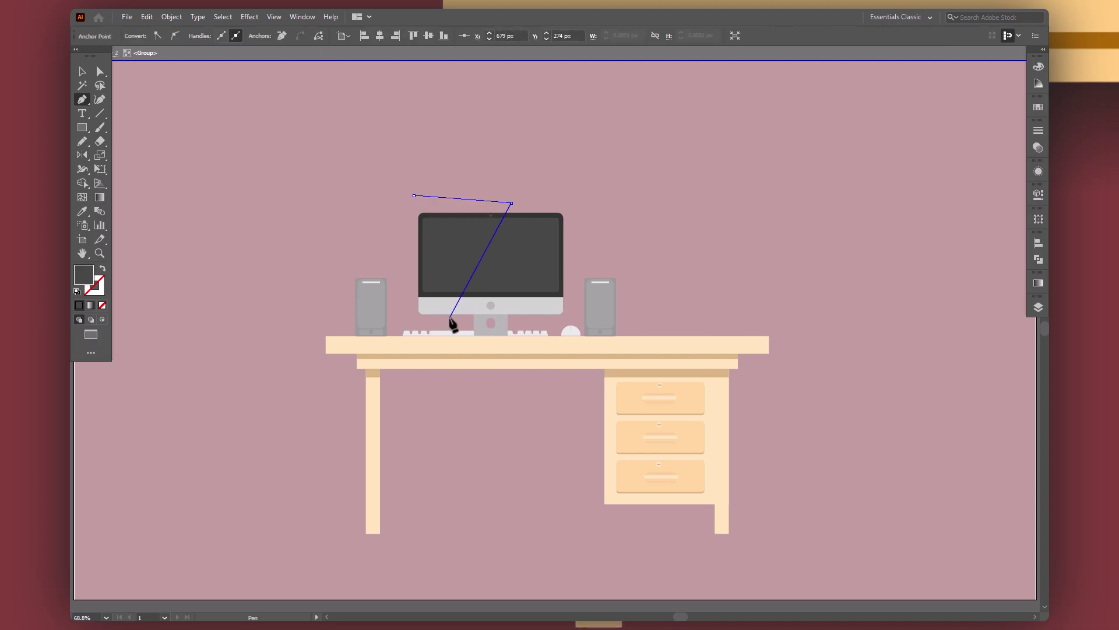
pyautogui.click(449, 317)
pyautogui.click(395, 308)
pyautogui.click(408, 191)
pyautogui.press('i')
pyautogui.click(534, 307)
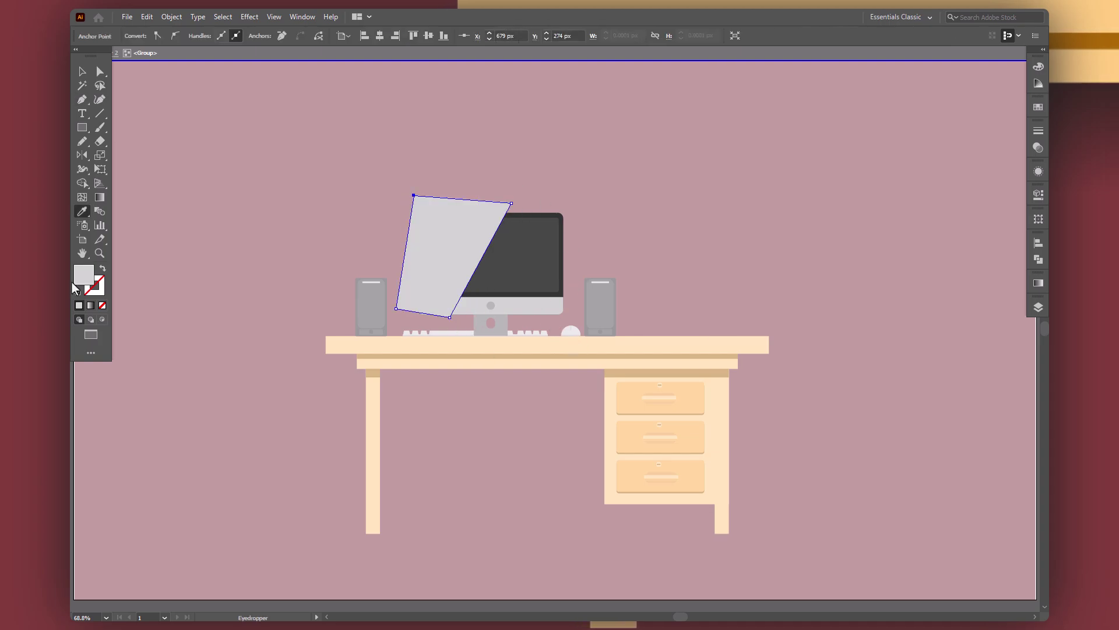
pyautogui.doubleClick(81, 275)
pyautogui.click(512, 319)
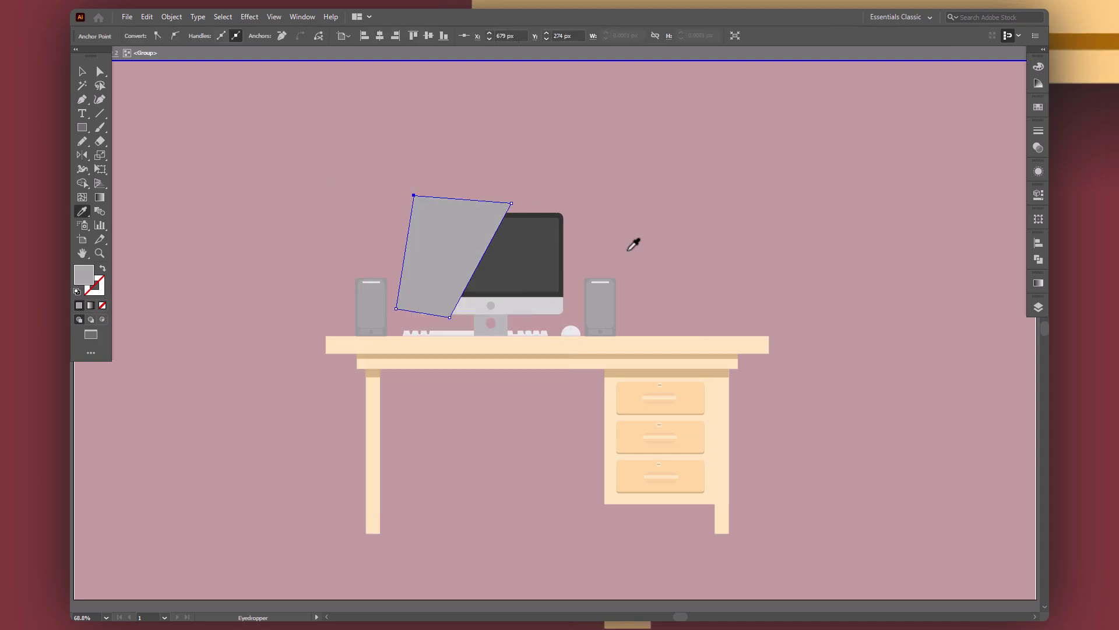
# Clip the reflection to the screen rectangle and leave the monitor group
pyautogui.press('v')
pyautogui.keyDown('shift'); pyautogui.click(546, 258); pyautogui.keyUp('shift')
pyautogui.hotkey('ctrl', '7')
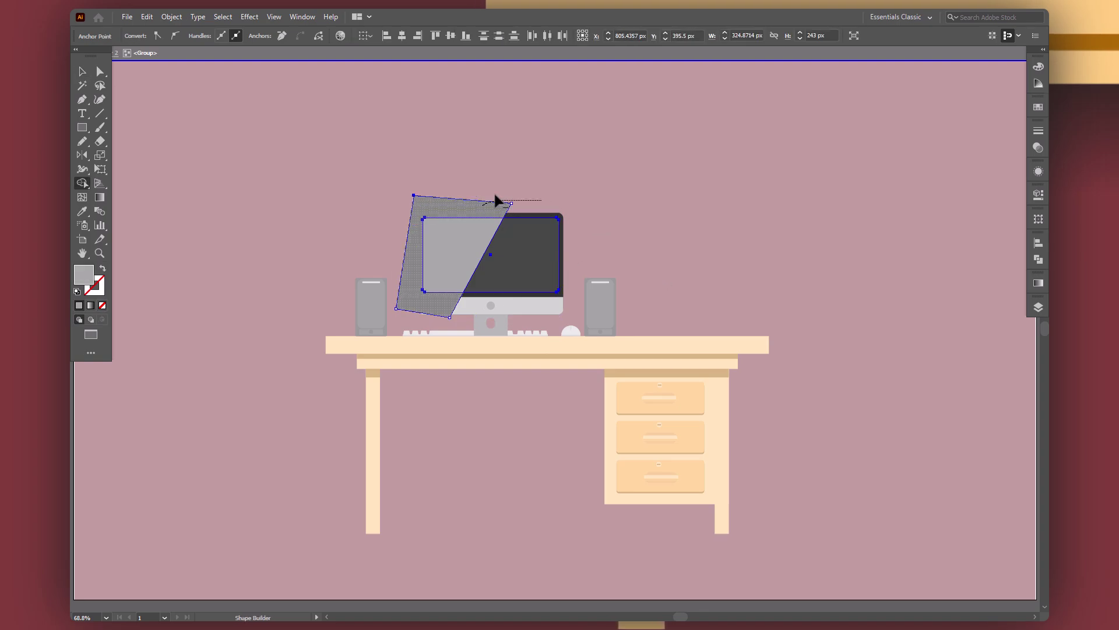
pyautogui.click(669, 221)
pyautogui.doubleClick(669, 222)
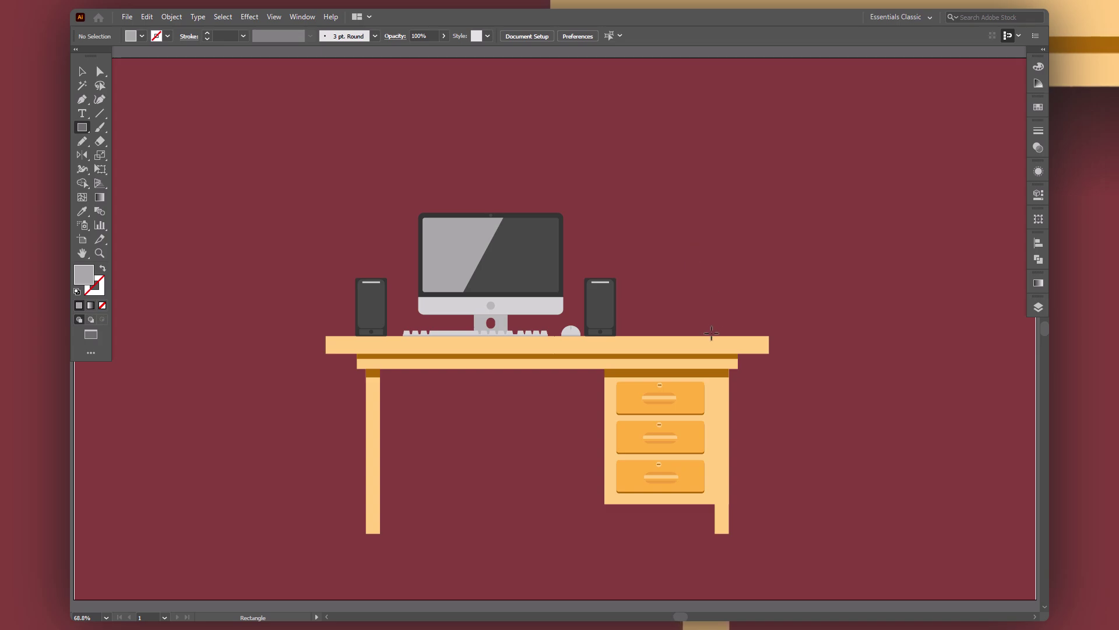
# Draw a flat, saturated blue rectangle on the desk's right side
pyautogui.moveTo(758, 337); pyautogui.dragTo(755, 336)
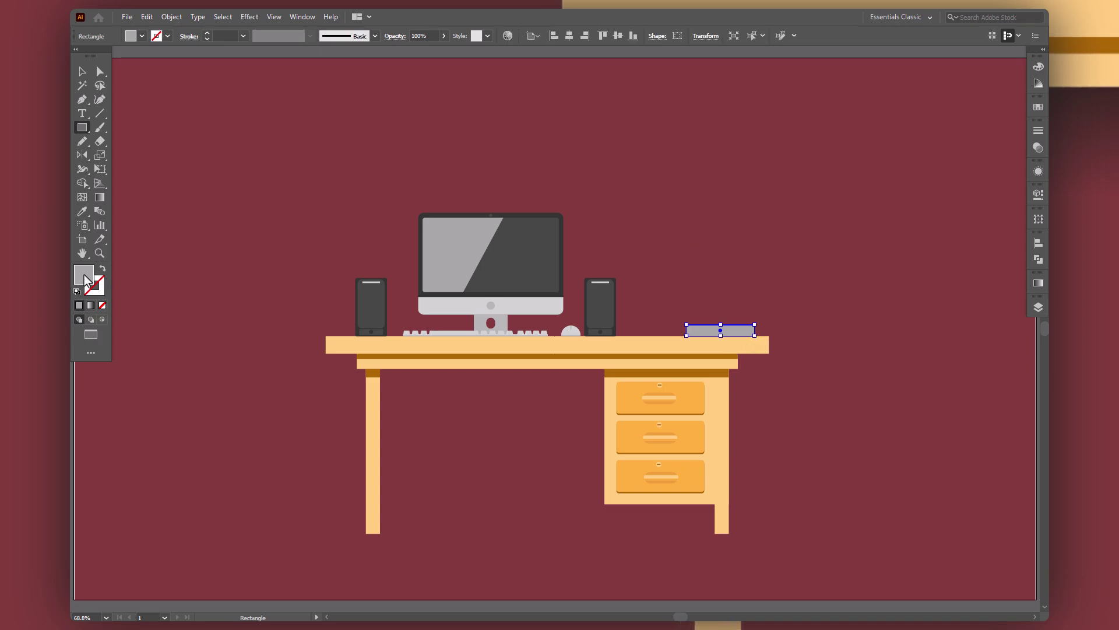
pyautogui.doubleClick(85, 278)
pyautogui.click(356, 307)
pyautogui.click(397, 344)
pyautogui.click(513, 303)
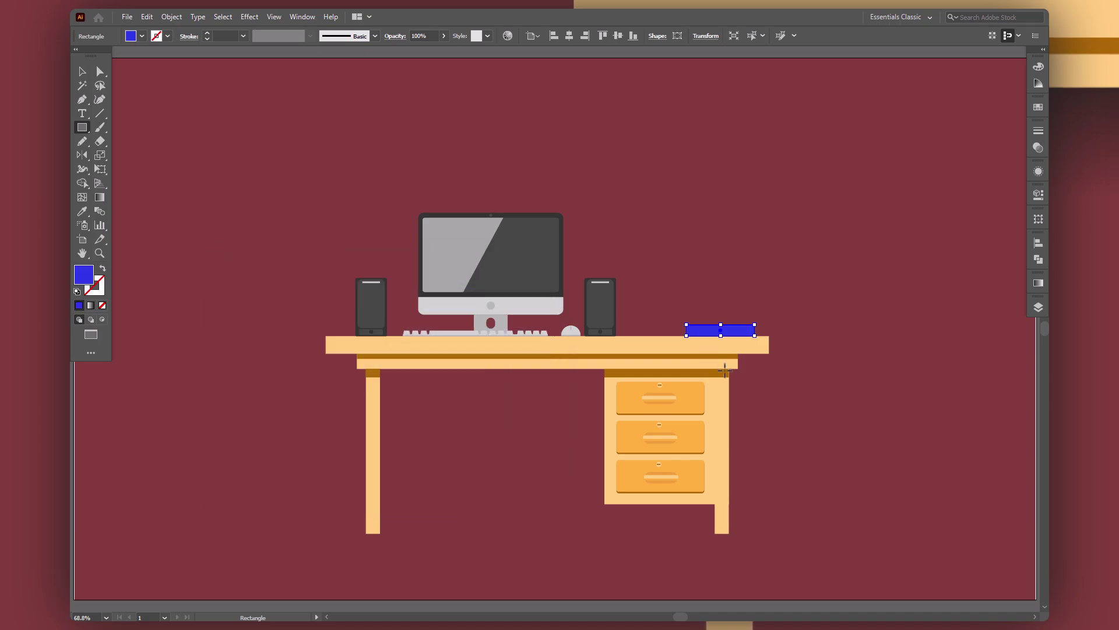
pyautogui.hotkey('ctrl', '+')
pyautogui.hotkey('ctrl', '+')
pyautogui.hotkey('ctrl', '+')
pyautogui.hotkey('ctrl', '+')
pyautogui.press('a')
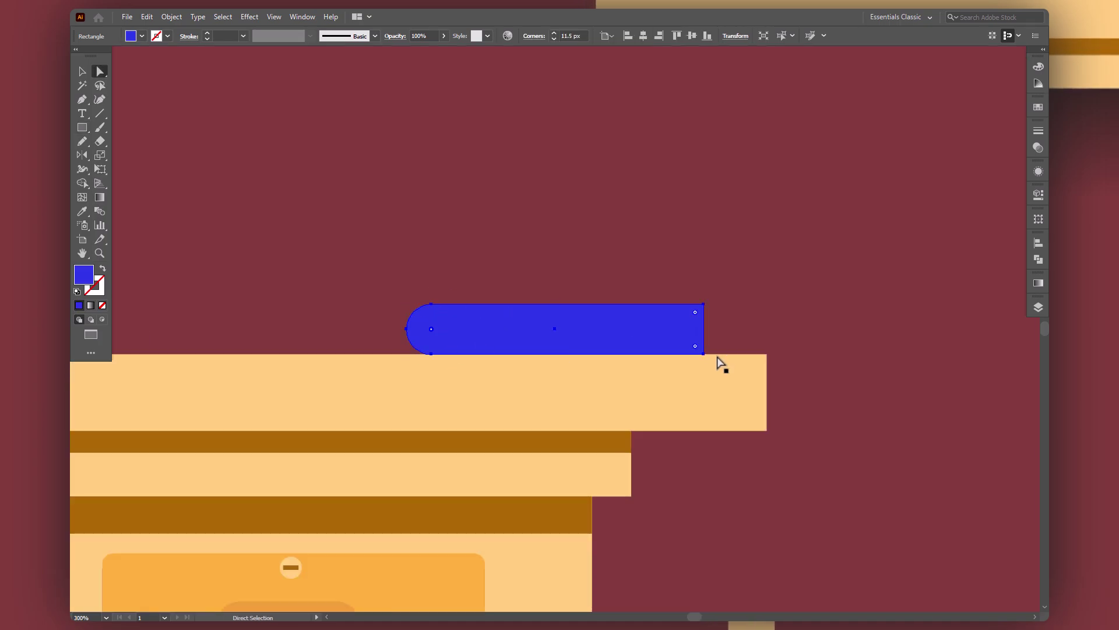
# Offset the blue cover's path inward and fill the inner shape E0E0FF
pyautogui.press('m')
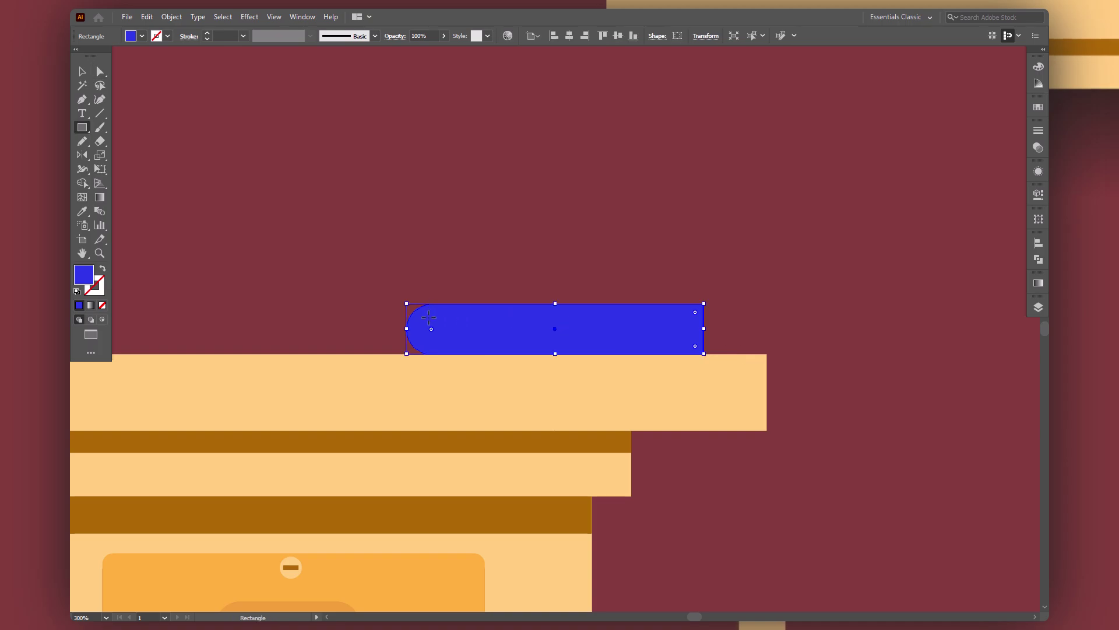
pyautogui.click(171, 16)
pyautogui.moveTo(187, 300)
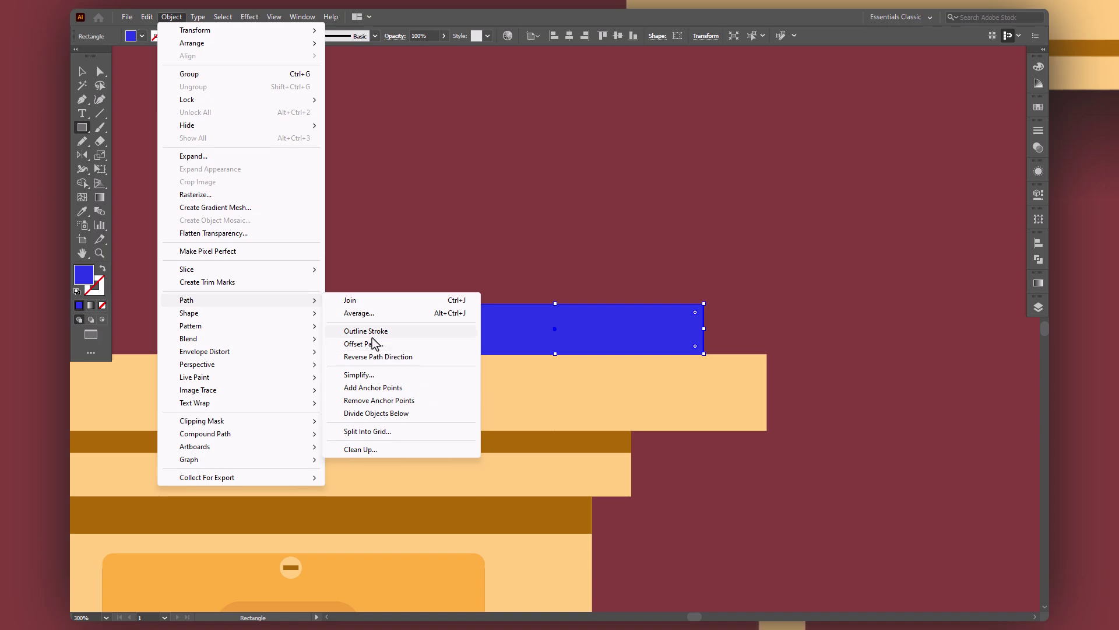
pyautogui.click(373, 343)
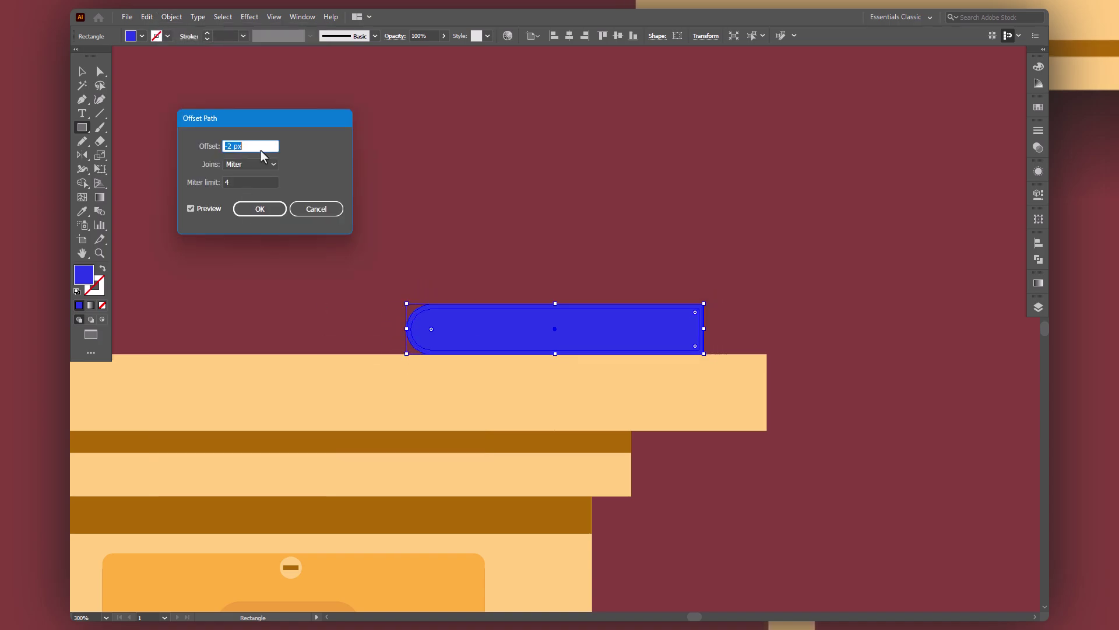
pyautogui.press('Return')
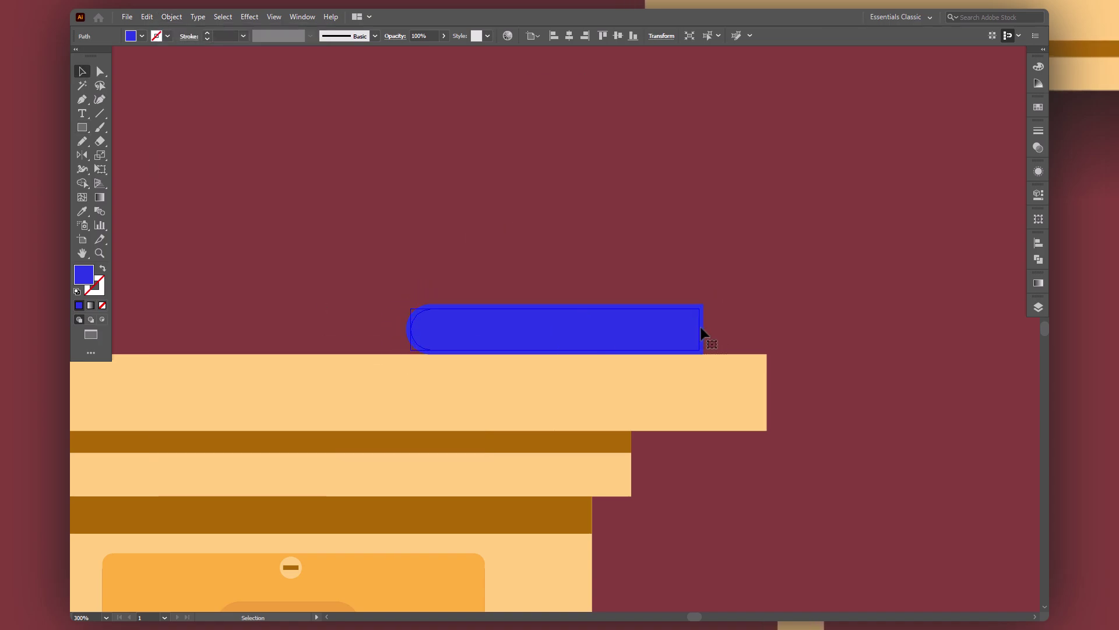
pyautogui.doubleClick(84, 274)
pyautogui.write('E0E0FF')
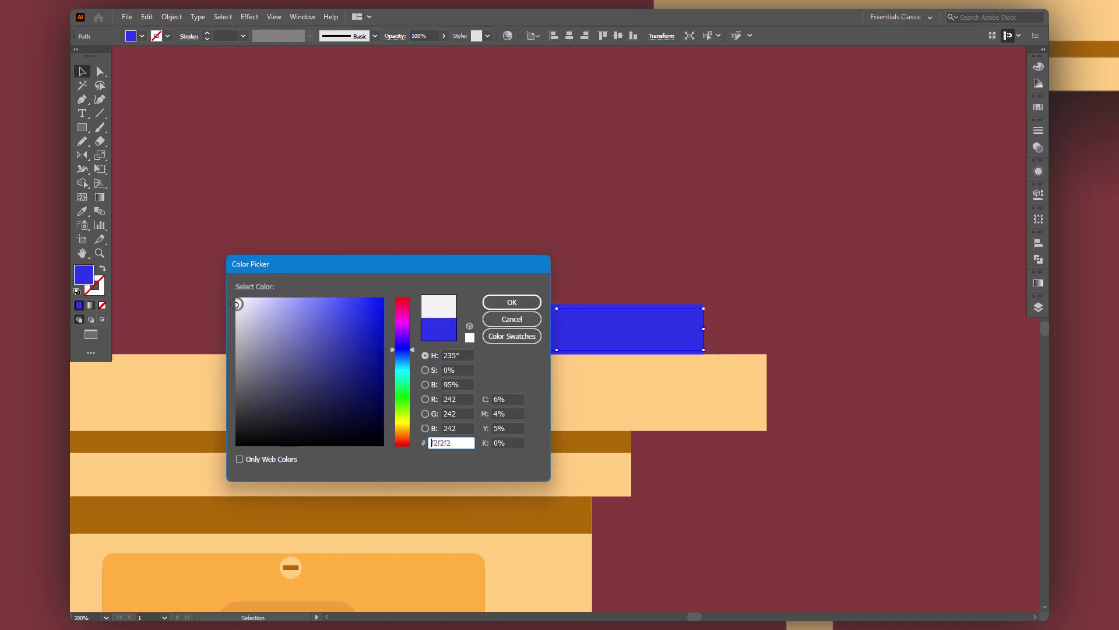
pyautogui.click(501, 302)
# Rest the lavender pages on the desk top and stretch their top edge slightly up
pyautogui.click(705, 212)
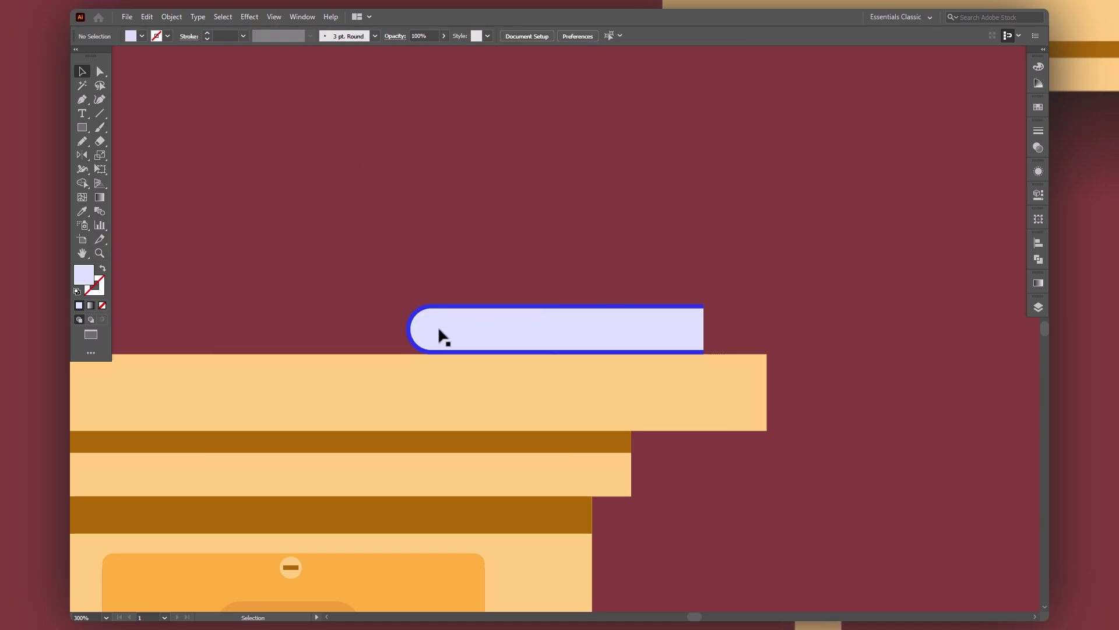
pyautogui.click(502, 331)
pyautogui.moveTo(509, 329); pyautogui.dragTo(510, 340)
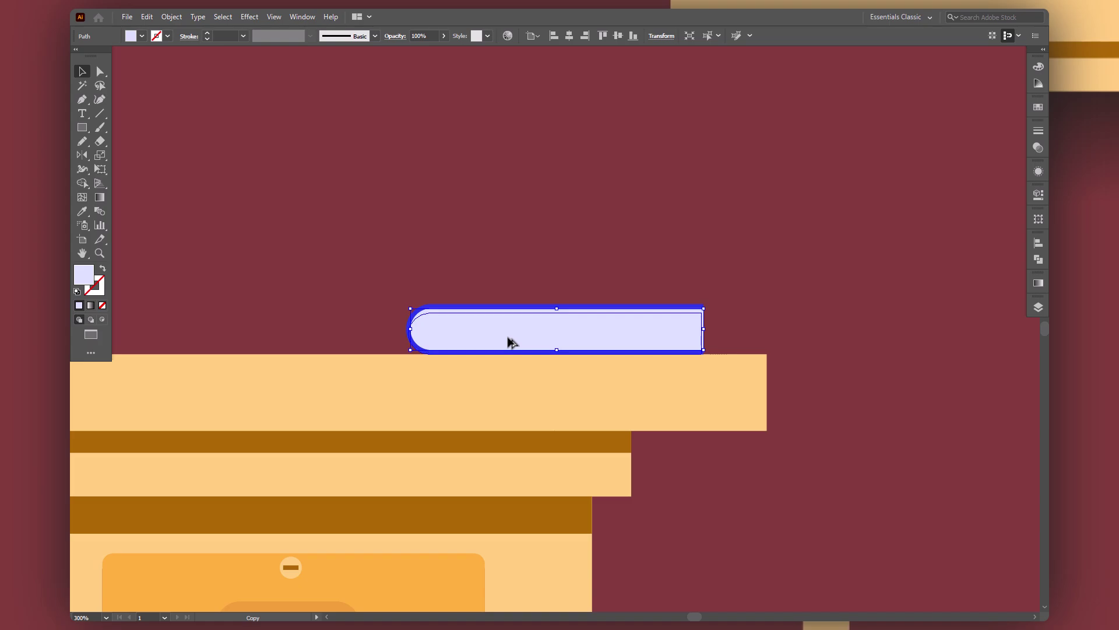
pyautogui.moveTo(700, 317); pyautogui.dragTo(748, 333)
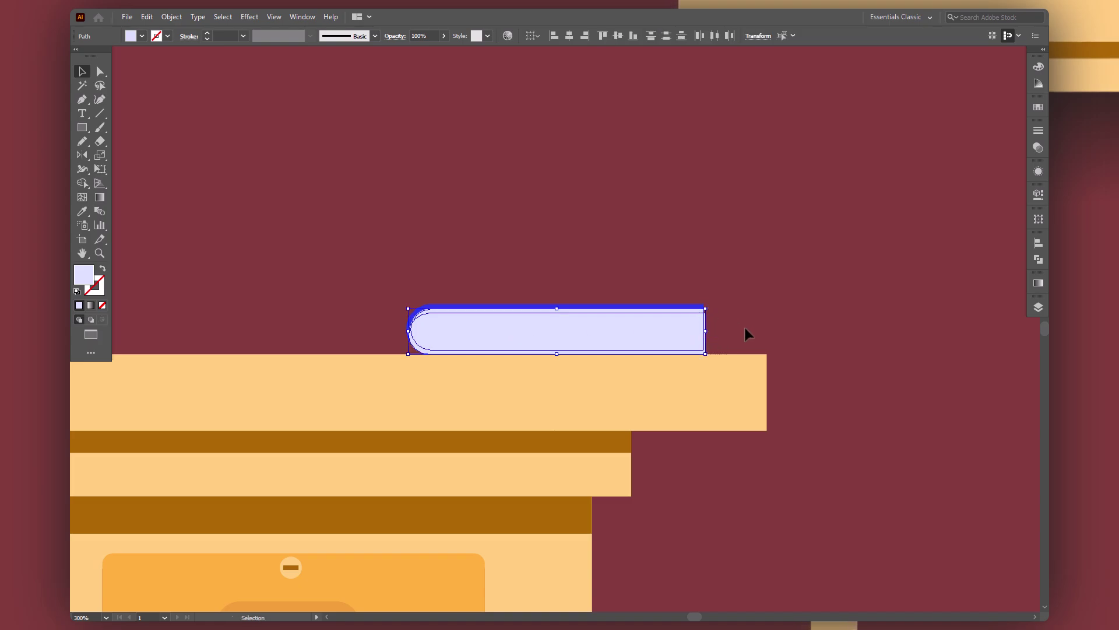
# Shade the pages' thin top band a darker greyish lavender (#959ac1)
pyautogui.click(697, 352)
pyautogui.press('v')
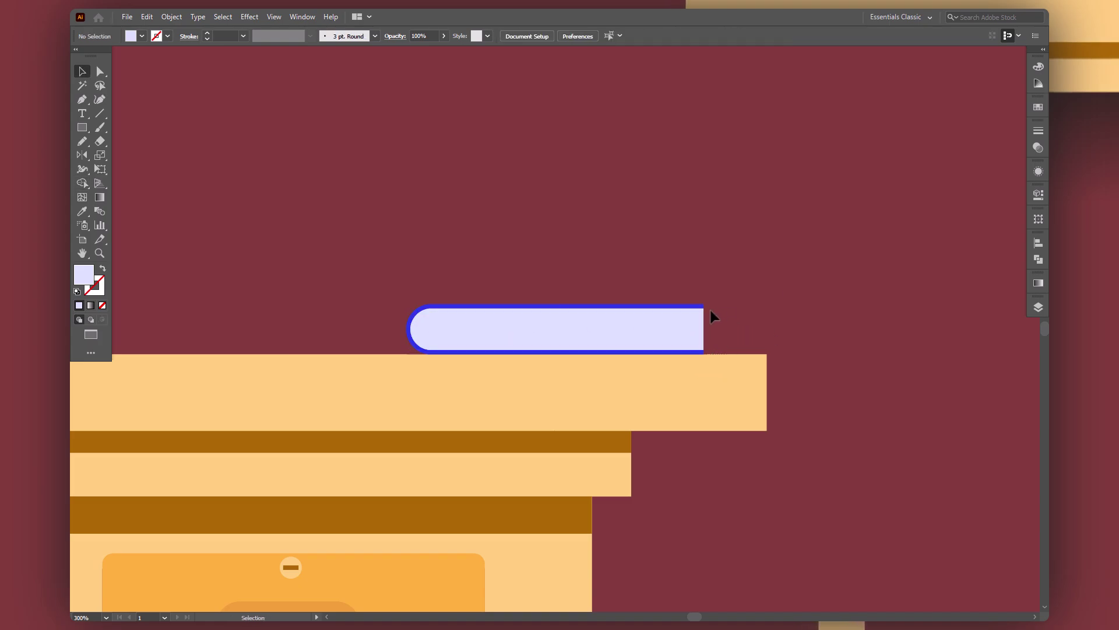
pyautogui.doubleClick(83, 274)
pyautogui.moveTo(248, 306); pyautogui.dragTo(269, 334)
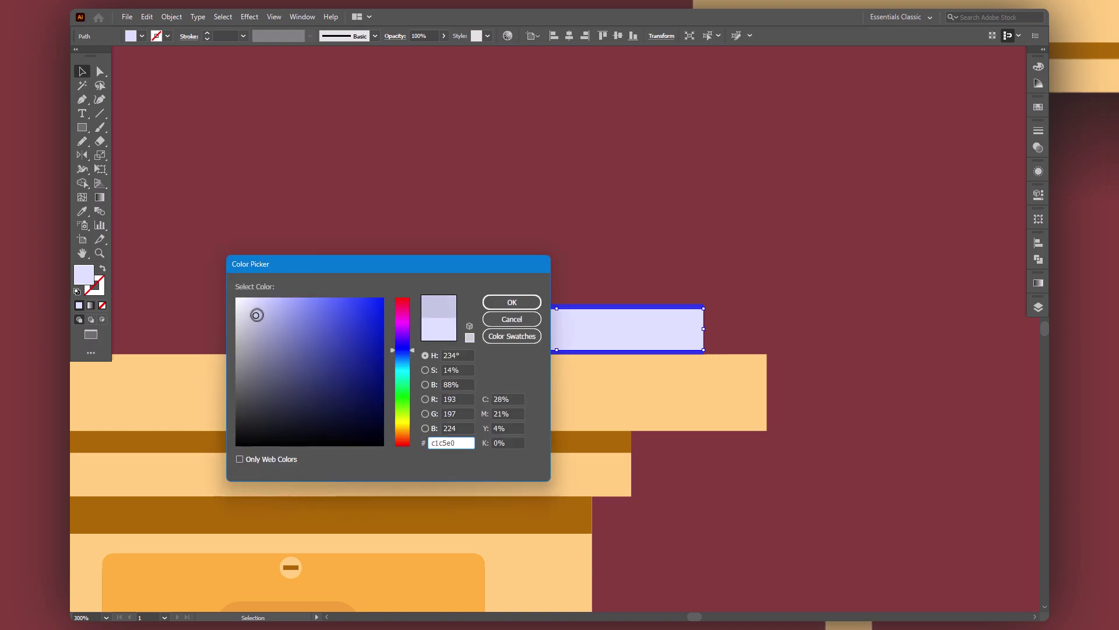
pyautogui.press('Return')
pyautogui.click(735, 231)
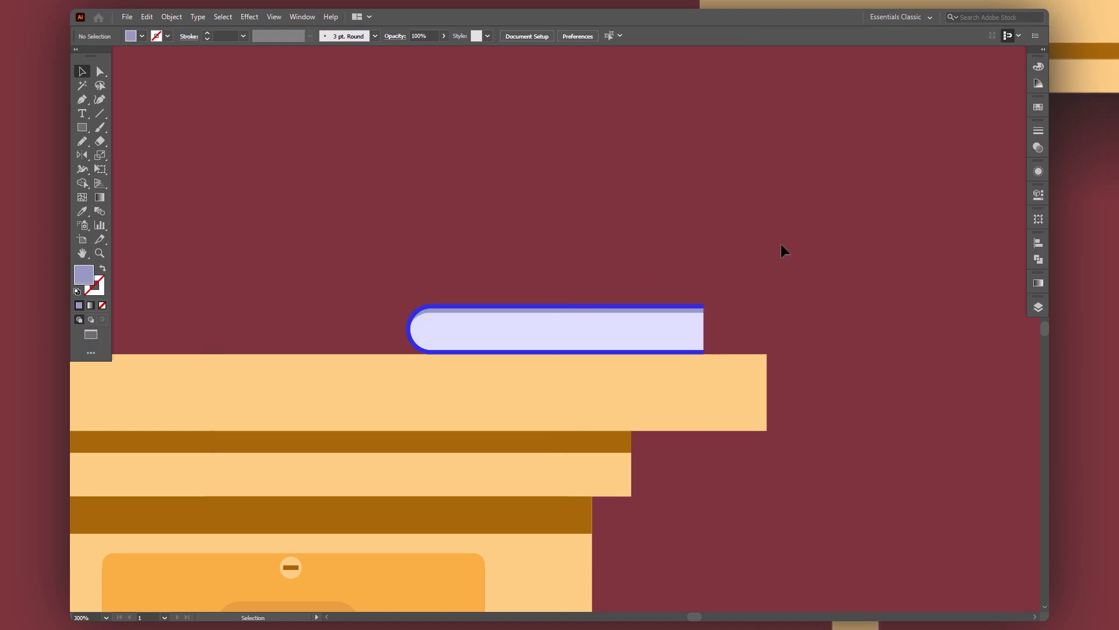
# Draw a small red rectangle near the book's rounded end
pyautogui.press('m')
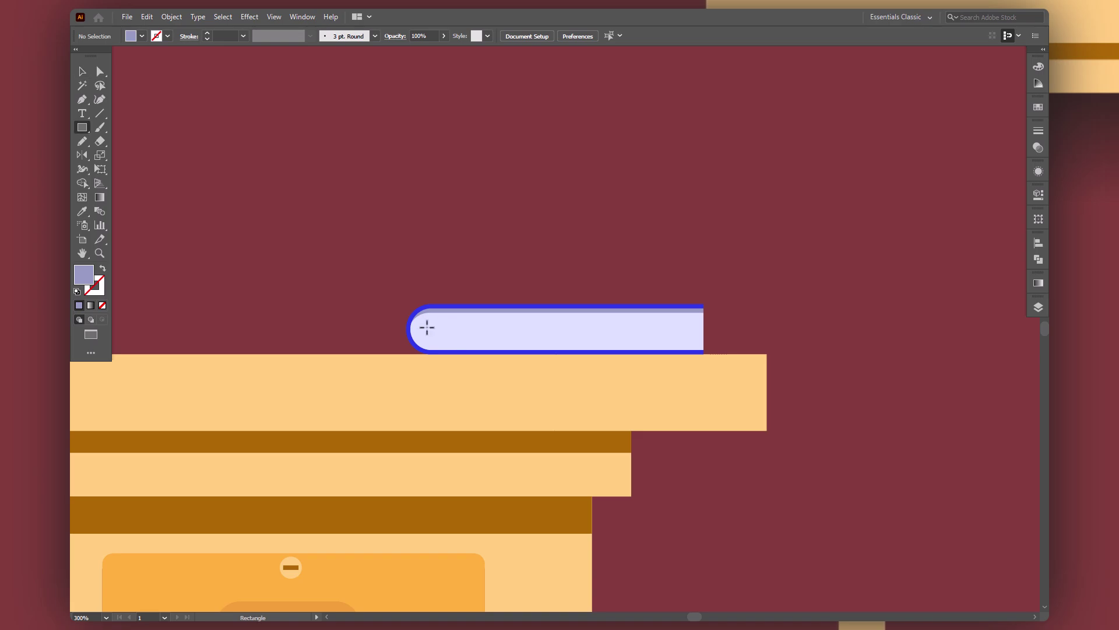
pyautogui.moveTo(427, 327)
pyautogui.mouseDown()
pyautogui.moveTo(452, 343)
pyautogui.moveTo(400, 303)
pyautogui.mouseUp()
pyautogui.doubleClick(83, 274)
pyautogui.click(373, 315)
pyautogui.press('Return')
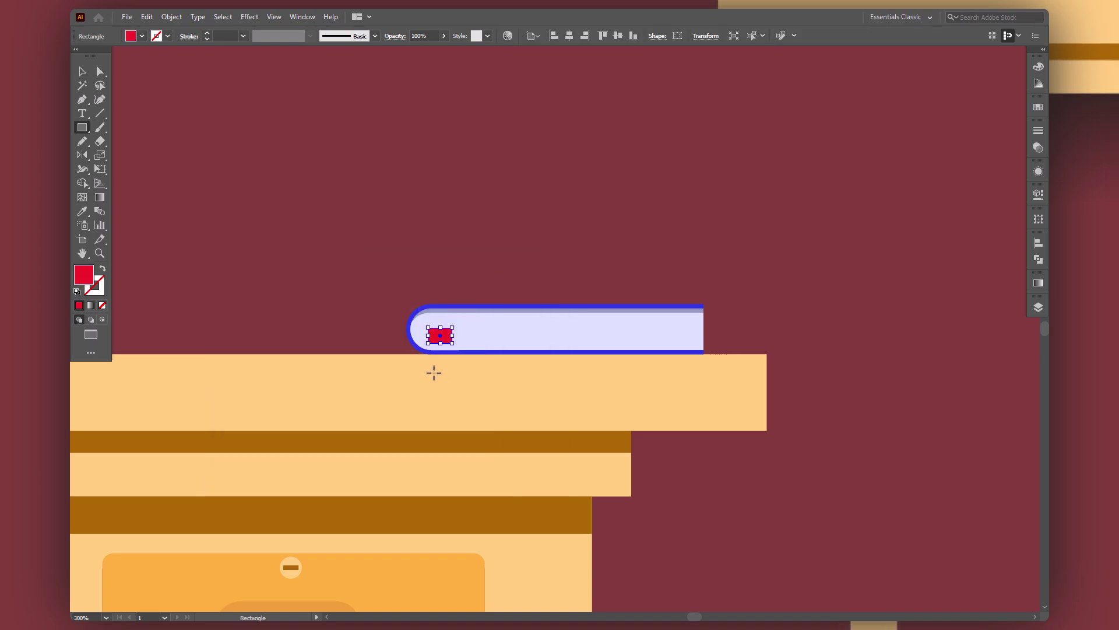
# Notch the red rectangle's bottom edge to form a bookmark ribbon
pyautogui.hotkey('ctrl', '=')
pyautogui.hotkey('ctrl', '=')
pyautogui.hotkey('ctrl', '=')
pyautogui.press('+')
pyautogui.click(557, 350)
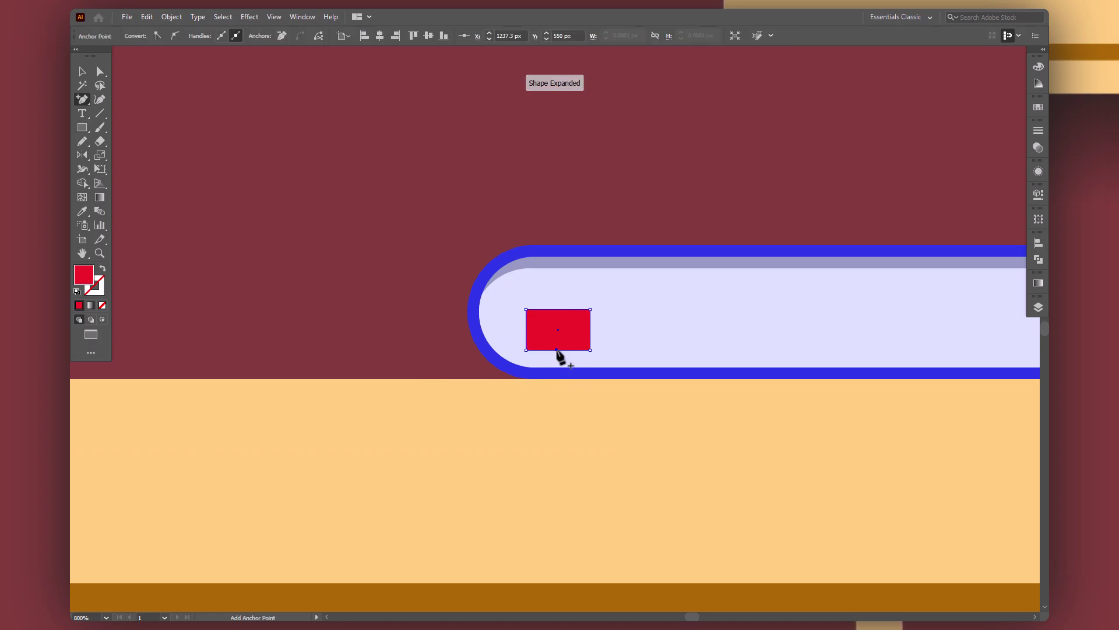
pyautogui.press('Up')
pyautogui.press('Up')
pyautogui.press('Right')
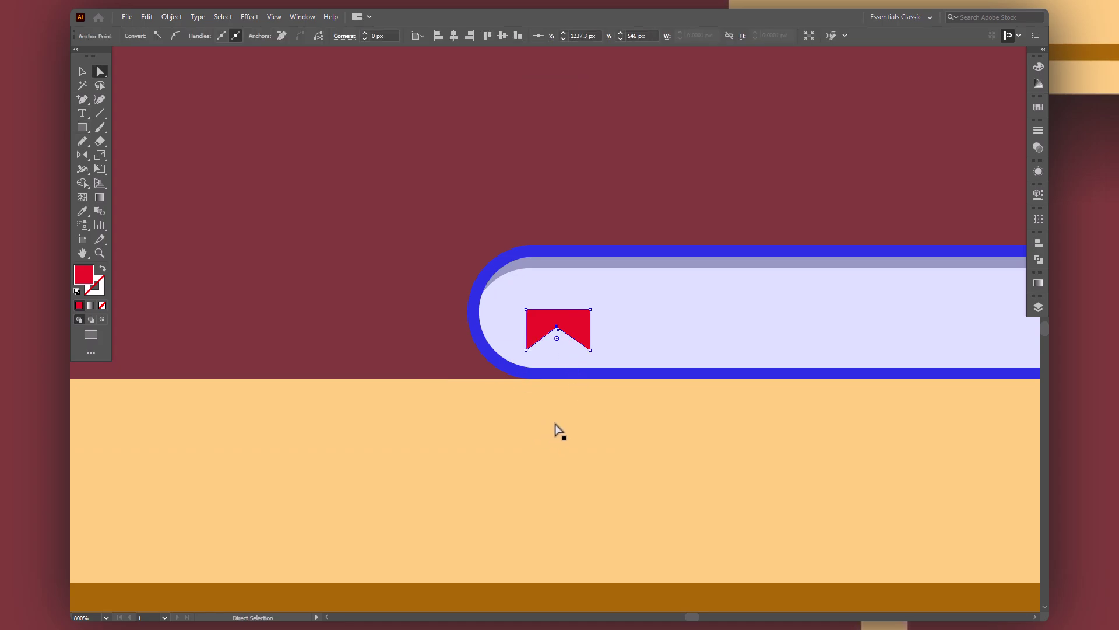
pyautogui.press('v')
pyautogui.click(573, 322)
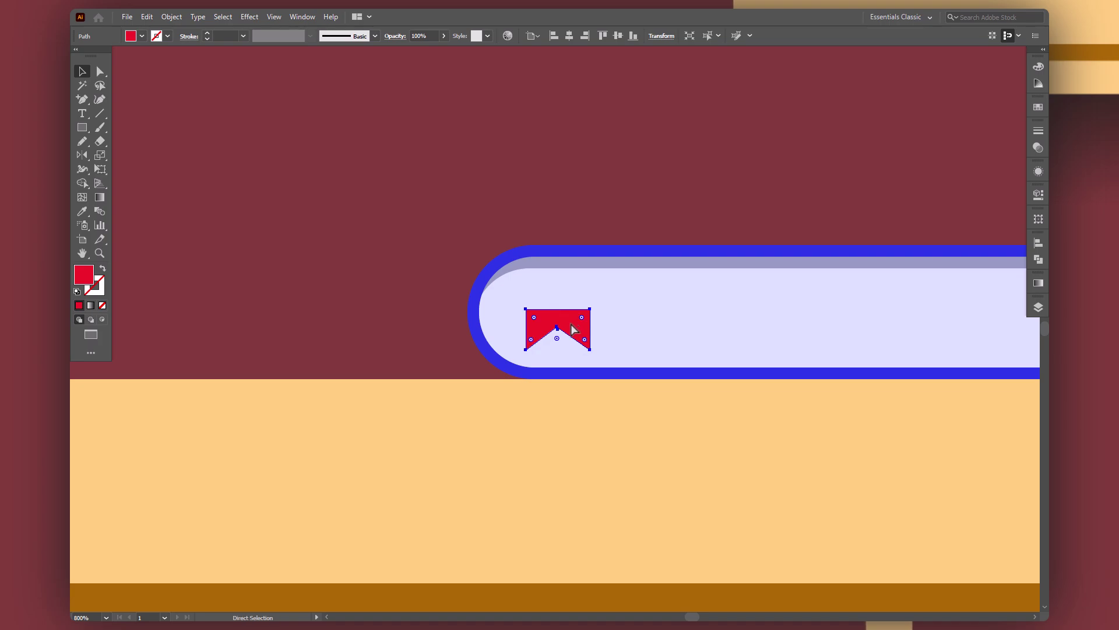
# Duplicate the bookmark slightly lower, fill the copy 3d0008, and zoom out
pyautogui.hotkey('alt', 'Down')
pyautogui.doubleClick(83, 274)
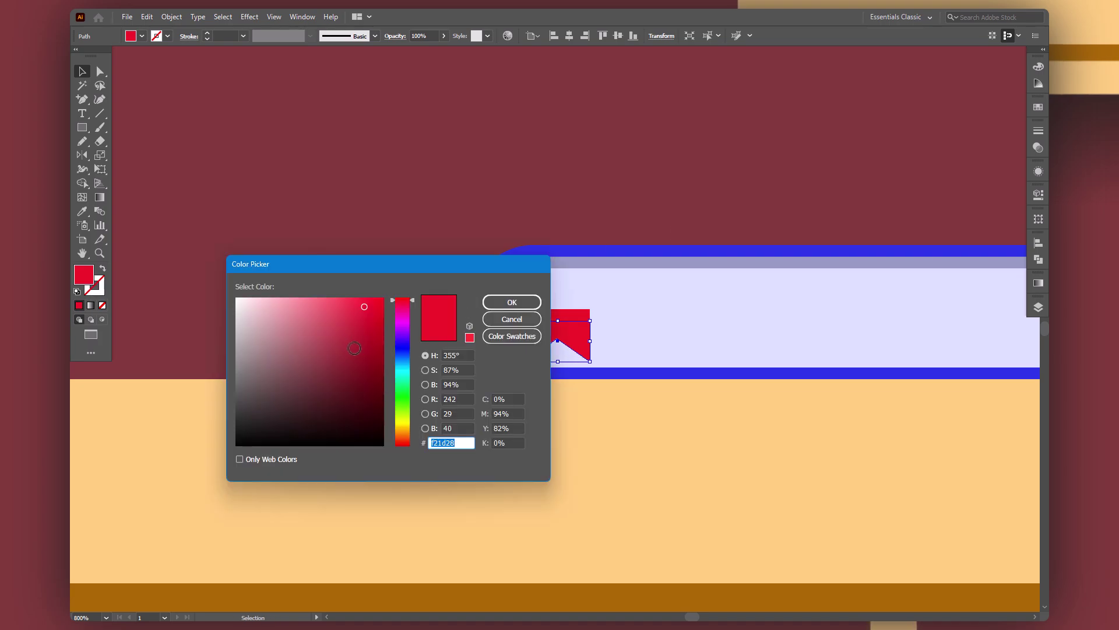
pyautogui.write('3d0008')
pyautogui.click(513, 302)
pyautogui.click(639, 175)
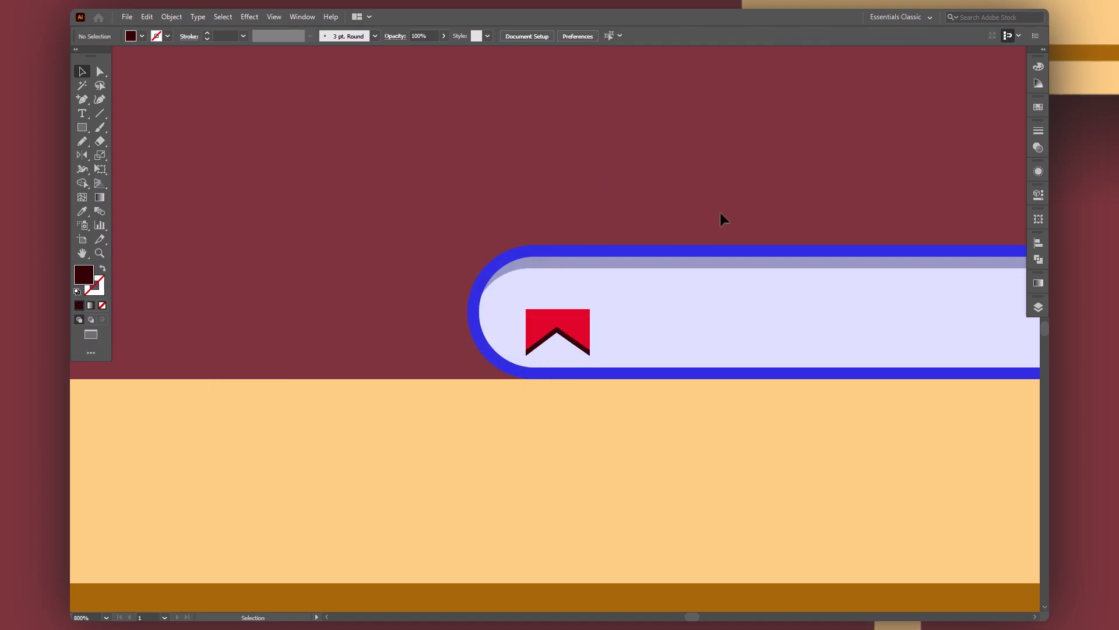
pyautogui.hotkey('ctrl', '0')
# Group the book's cover, pages, band and bookmark into one object
pyautogui.click(718, 331)
pyautogui.click(723, 304)
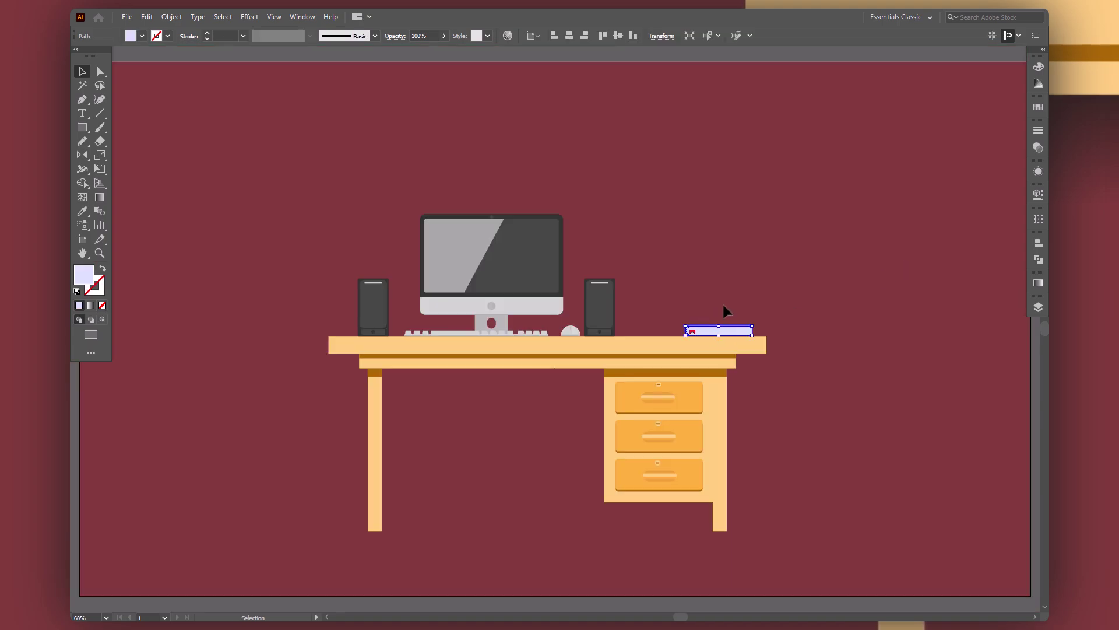
pyautogui.scroll(3, 723, 304)
pyautogui.scroll(3, 732, 288)
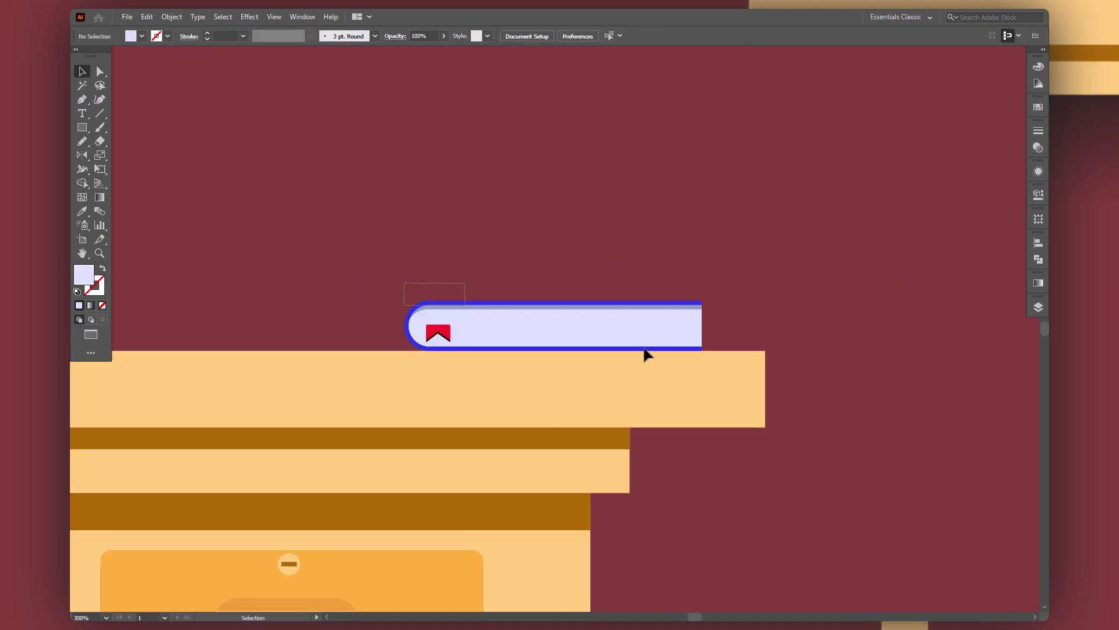
pyautogui.rightClick(606, 309)
pyautogui.click(641, 383)
# Stack two copies of the book above the first and select the middle book
pyautogui.moveTo(568, 343); pyautogui.dragTo(557, 283)
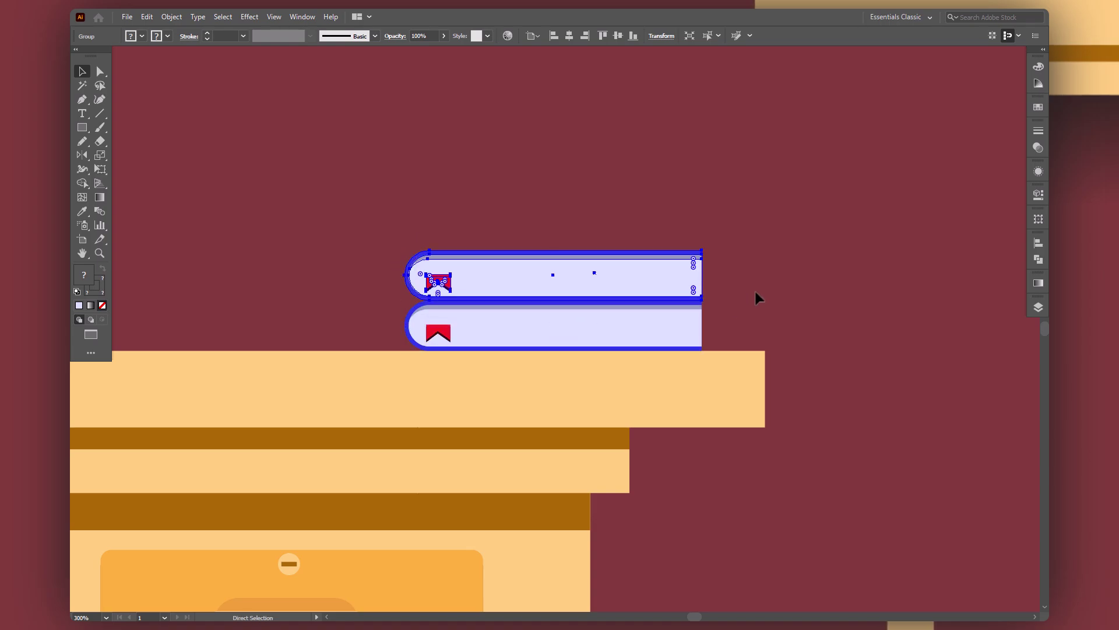
pyautogui.hotkey('ctrl', 'd')
pyautogui.click(390, 242)
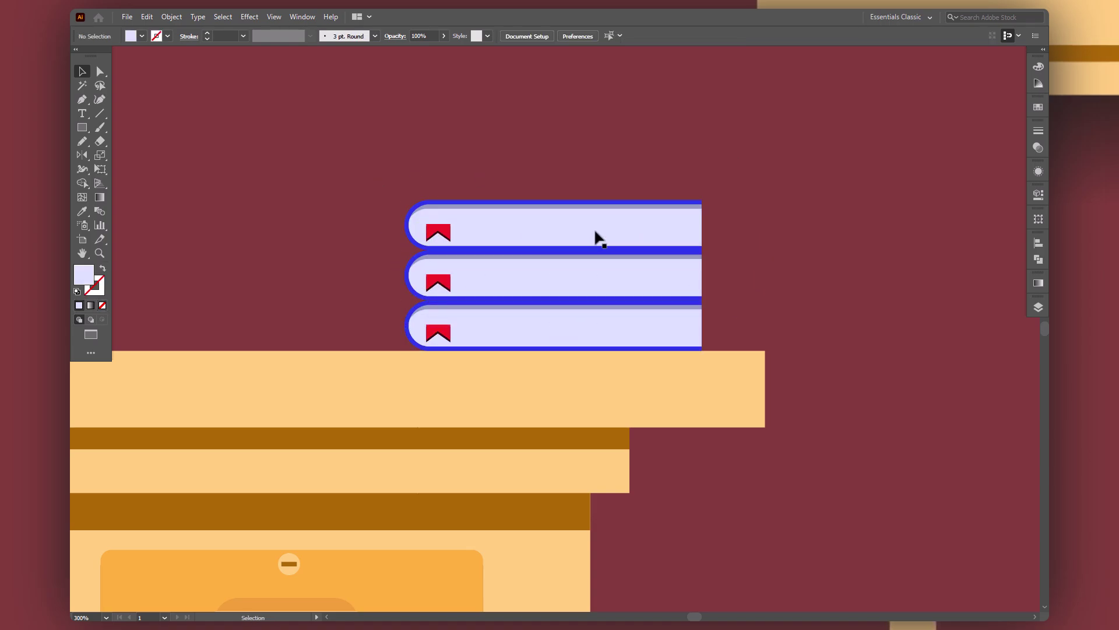
pyautogui.click(446, 234)
pyautogui.rightClick(446, 235)
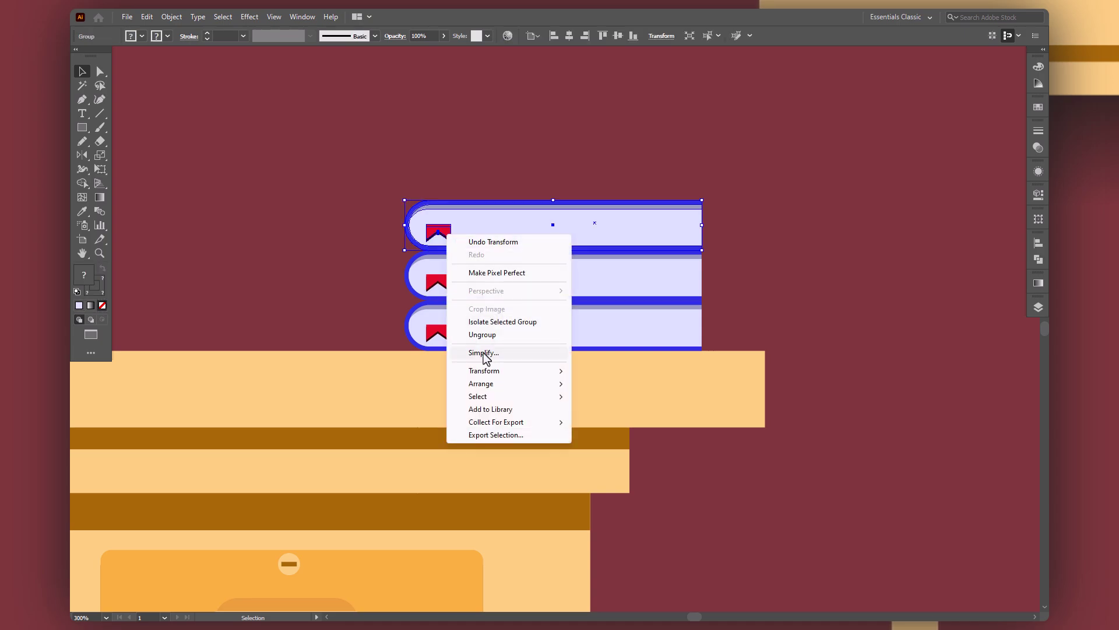
pyautogui.click(588, 275)
pyautogui.click(171, 16)
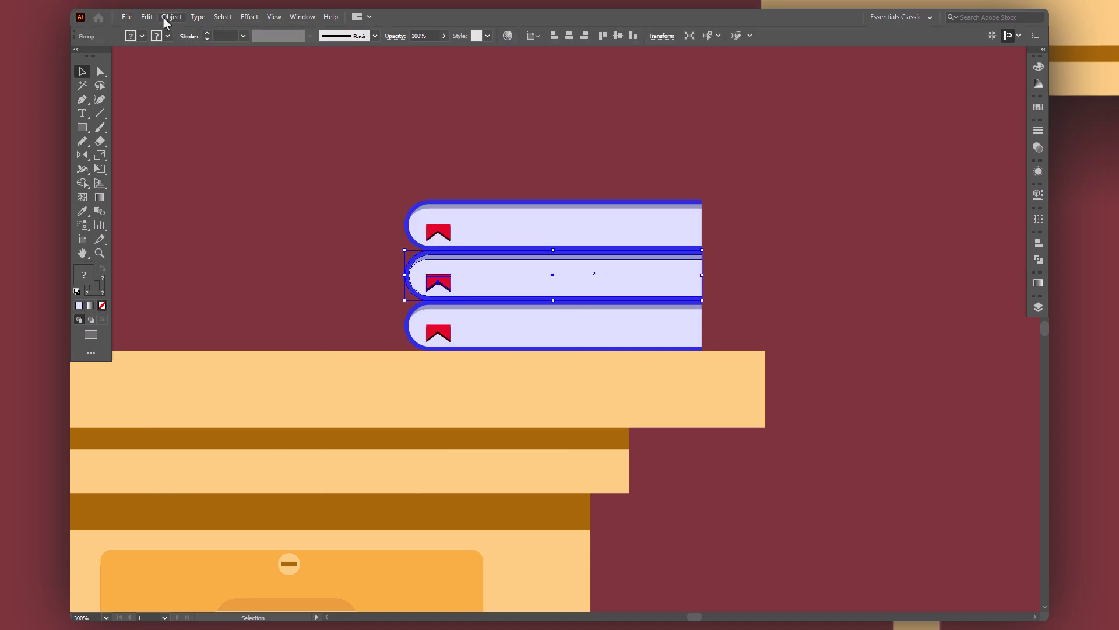
pyautogui.click(147, 16)
# Shift the middle book's hues on the Recolor Artwork wheel to cream, yellow and cyan
pyautogui.press('Escape')
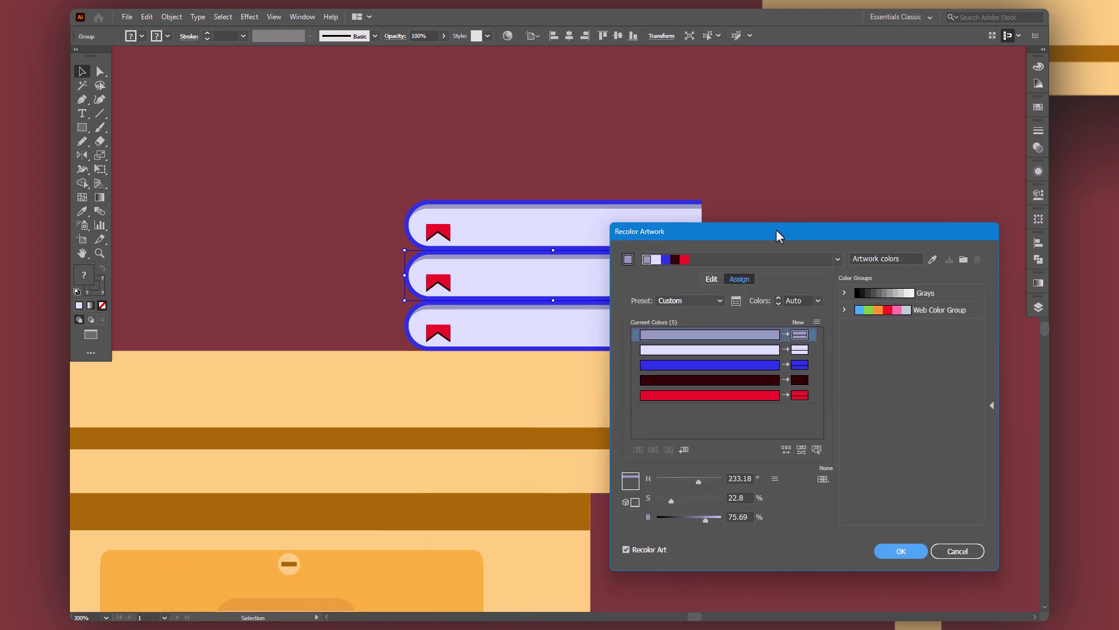
pyautogui.click(726, 255)
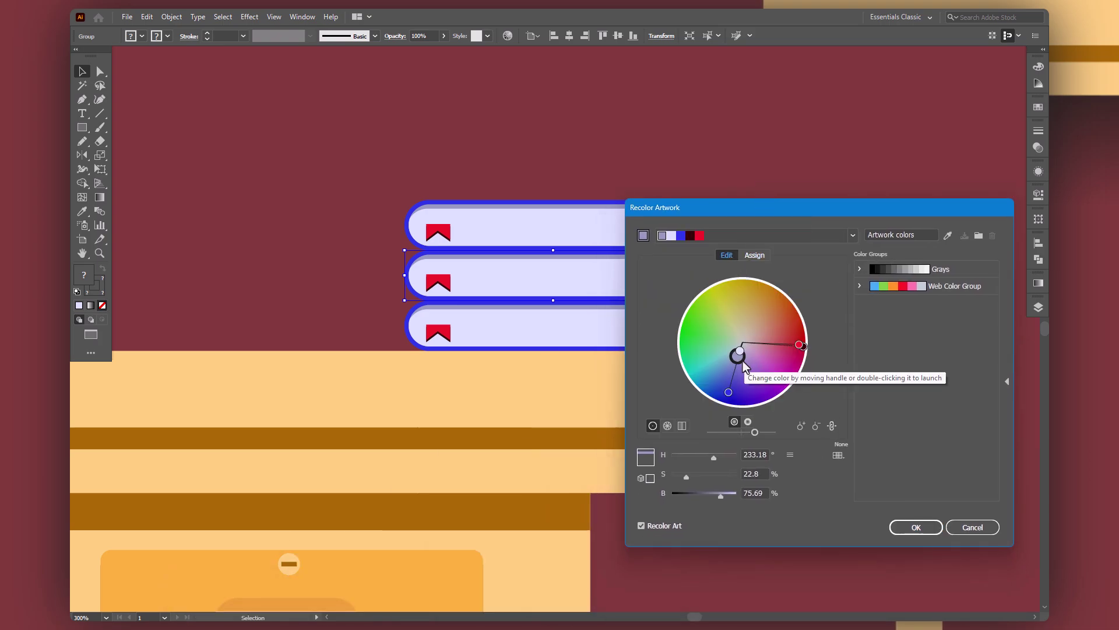
pyautogui.moveTo(738, 355)
pyautogui.mouseDown()
pyautogui.moveTo(750, 374)
pyautogui.moveTo(780, 362)
pyautogui.moveTo(743, 357)
pyautogui.moveTo(730, 300)
pyautogui.moveTo(738, 332)
pyautogui.mouseUp()
pyautogui.click(915, 527)
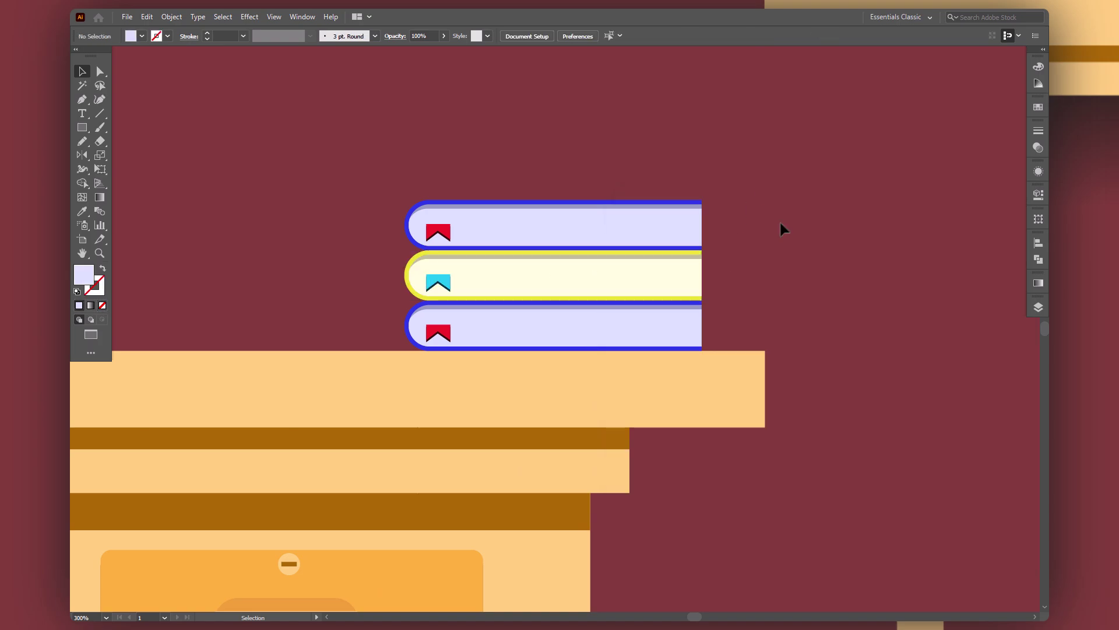
pyautogui.click(781, 226)
pyautogui.click(442, 233)
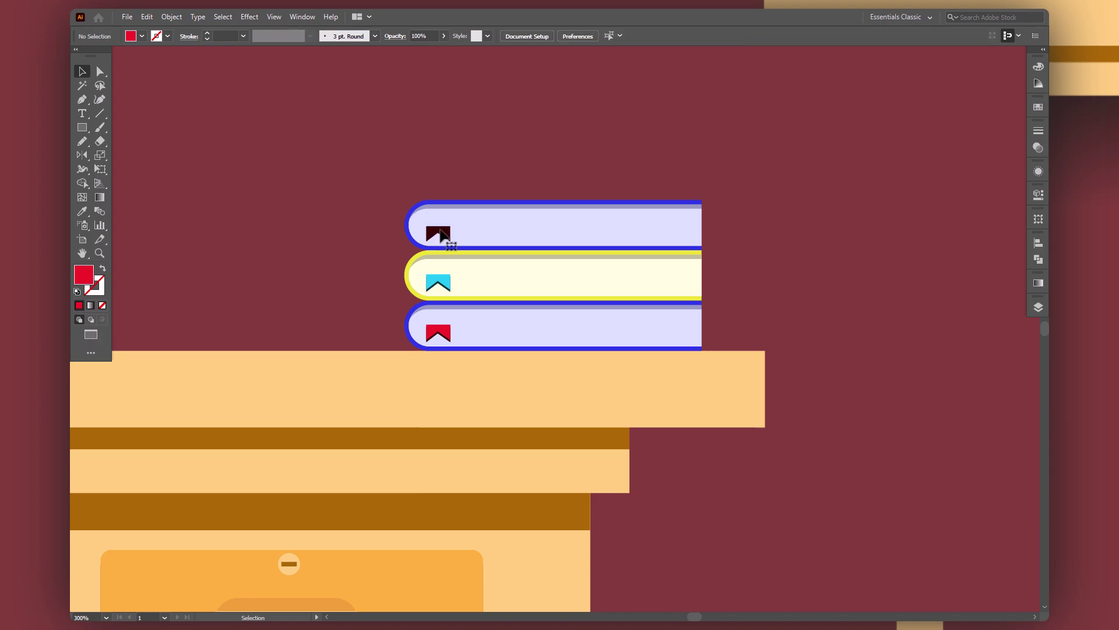
# Recolour the top book's blue outer edge to a darker green
pyautogui.click(628, 215)
pyautogui.click(480, 204)
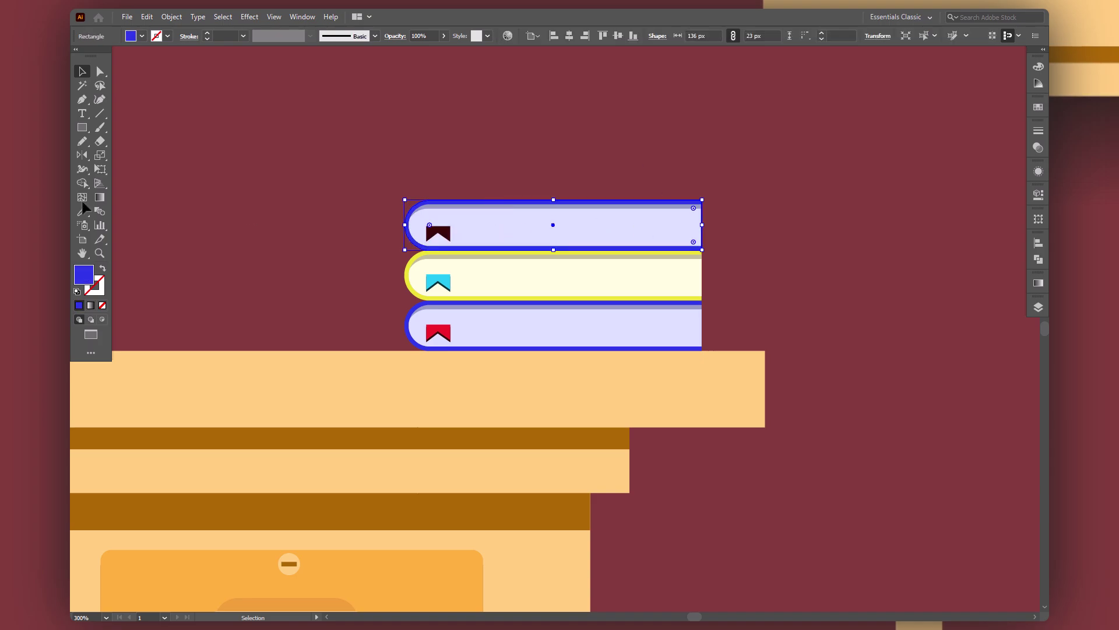
pyautogui.doubleClick(84, 274)
pyautogui.moveTo(402, 329); pyautogui.dragTo(402, 400)
pyautogui.click(362, 342)
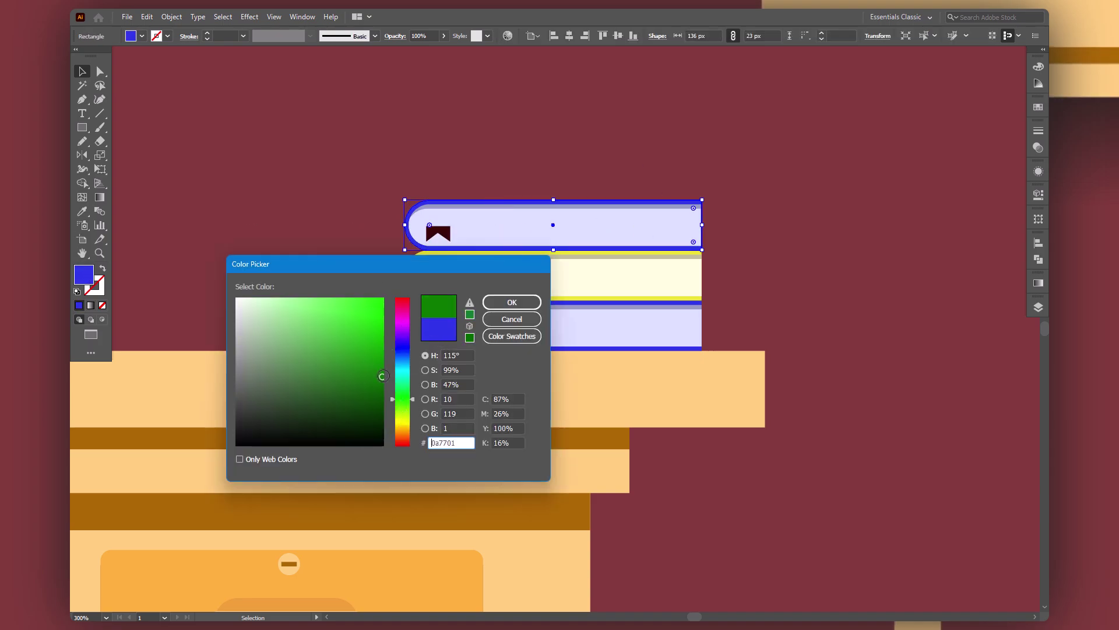
pyautogui.click(512, 302)
# Shift the top book's cover and dark bookmark right, nudging the green shape left
pyautogui.moveTo(725, 240); pyautogui.dragTo(718, 228)
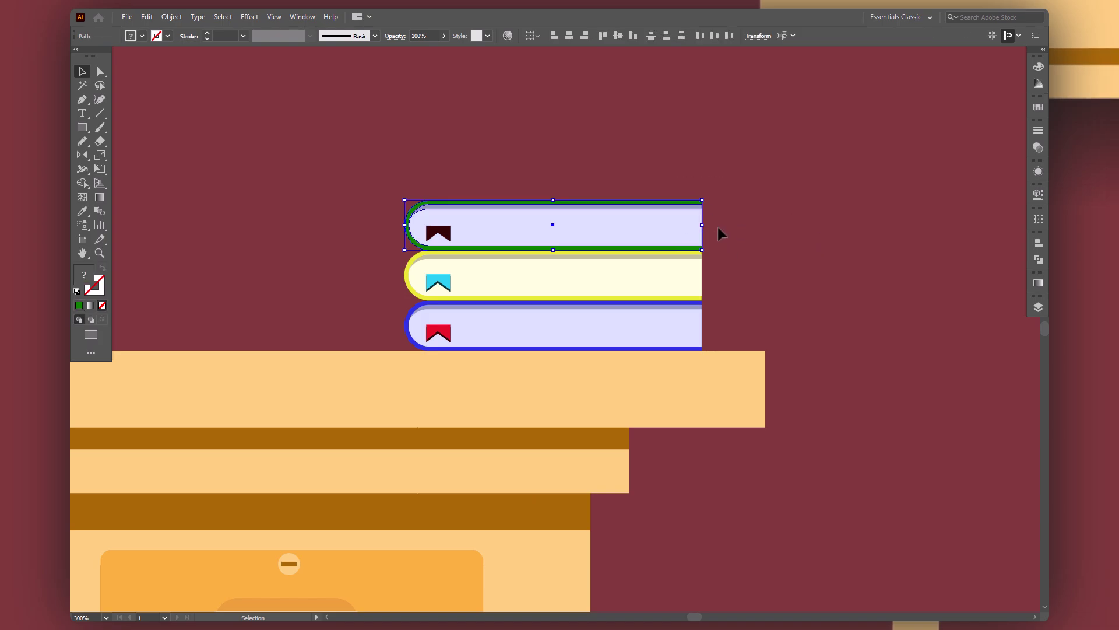
pyautogui.moveTo(560, 239); pyautogui.dragTo(600, 239)
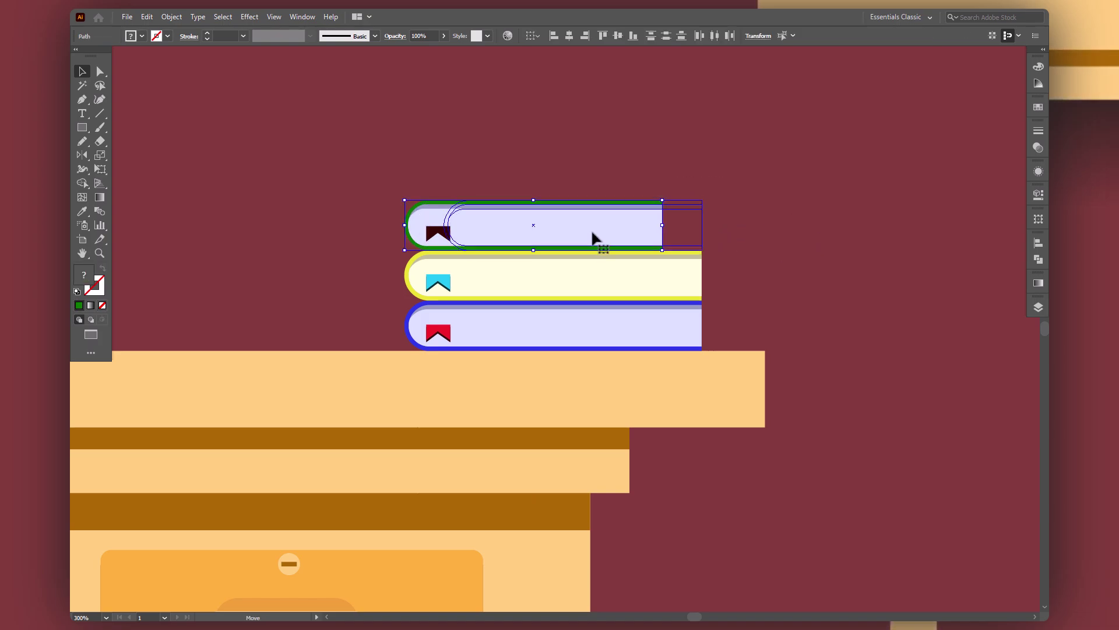
pyautogui.moveTo(435, 233); pyautogui.dragTo(478, 234)
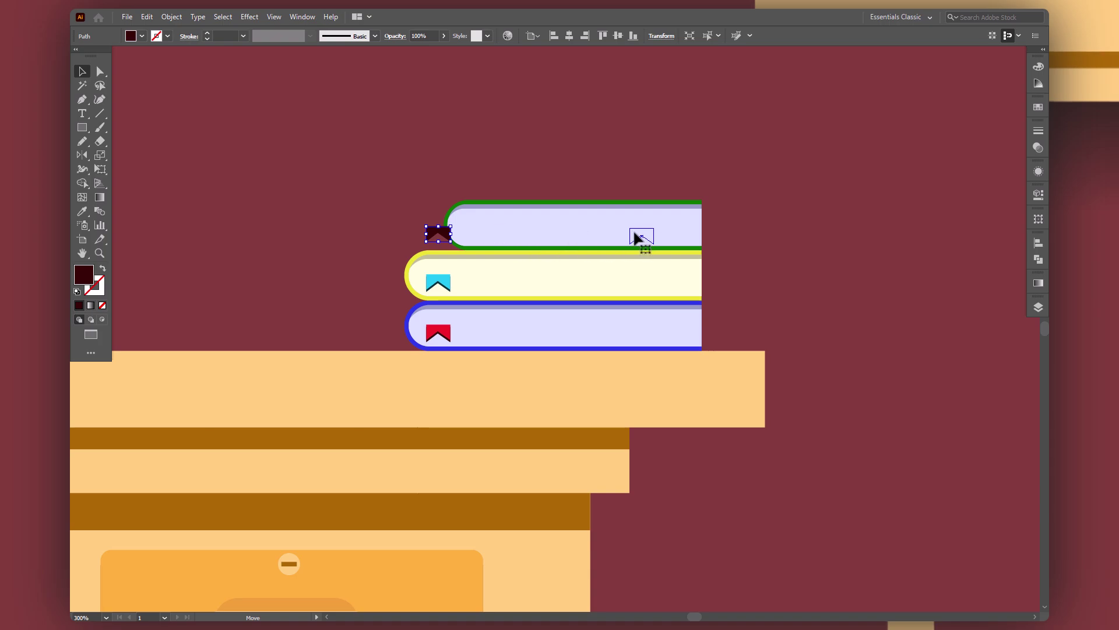
pyautogui.moveTo(636, 236); pyautogui.dragTo(588, 236)
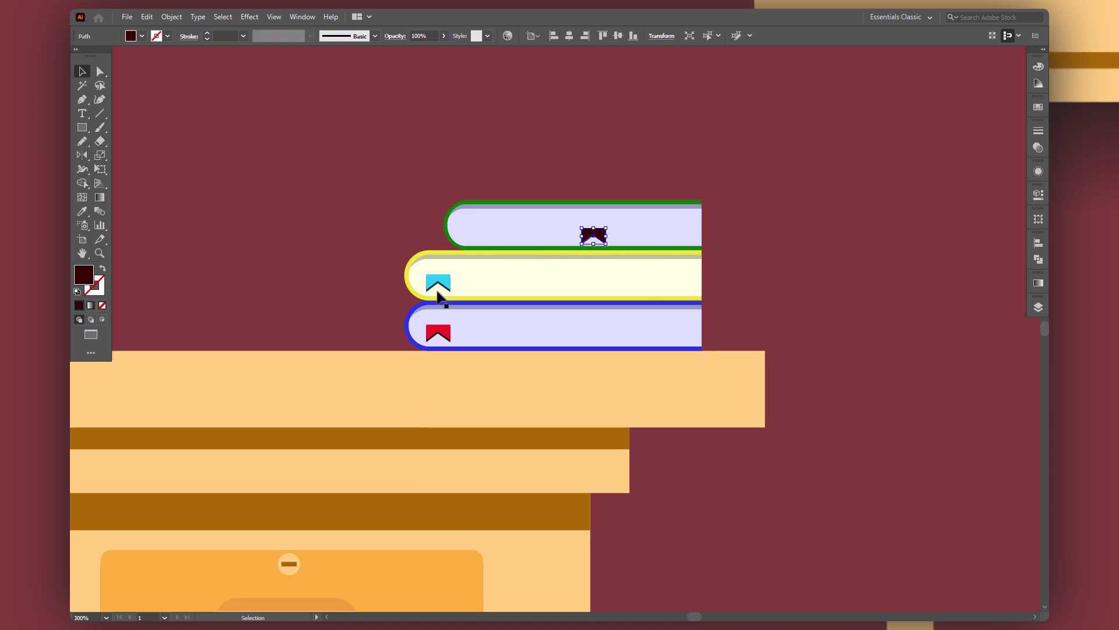
pyautogui.click(489, 206)
pyautogui.press('Left')
pyautogui.press('Left')
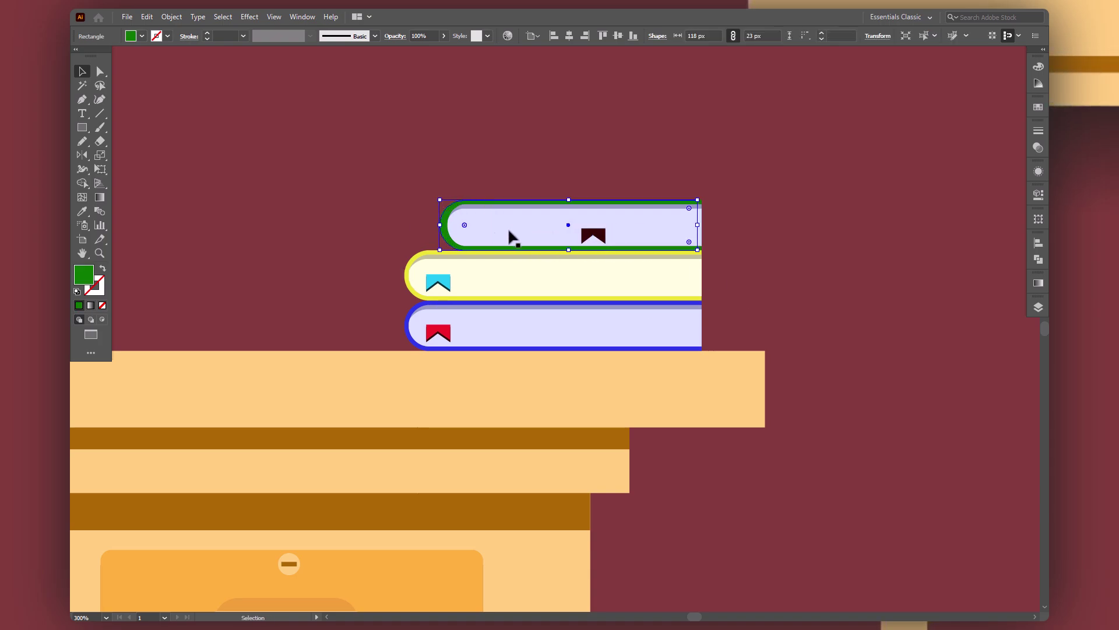
pyautogui.press('Left')
pyautogui.press('Left')
pyautogui.press('Left')
pyautogui.press('Left')
pyautogui.press('Left')
pyautogui.press('Left')
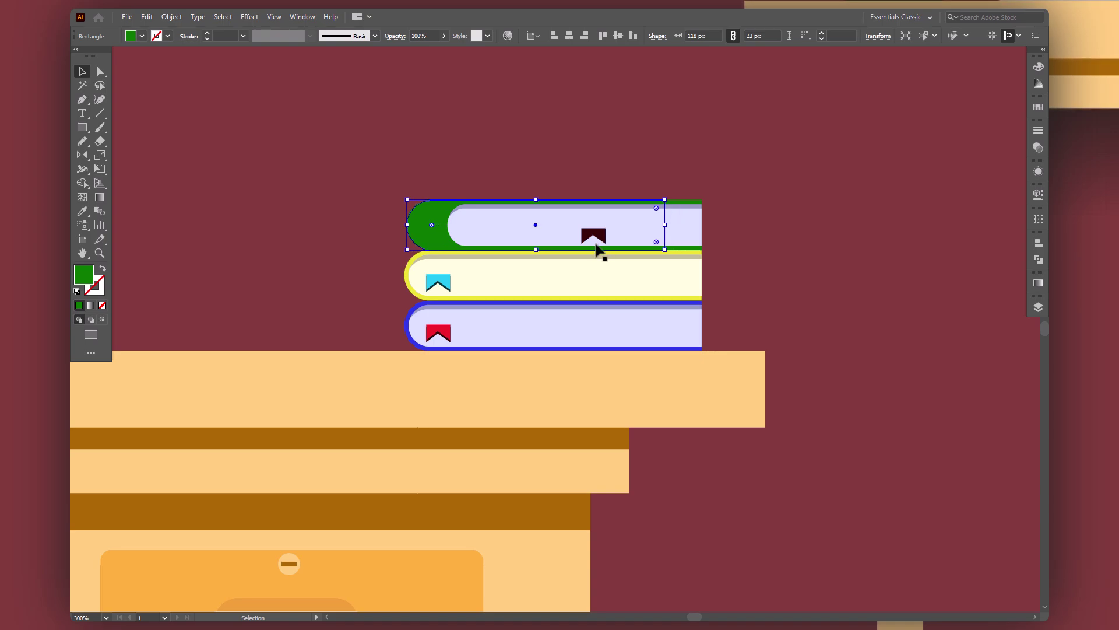
# Duplicate the green shape slightly higher and merge both copies with Shape Builder
pyautogui.doubleClick(431, 246)
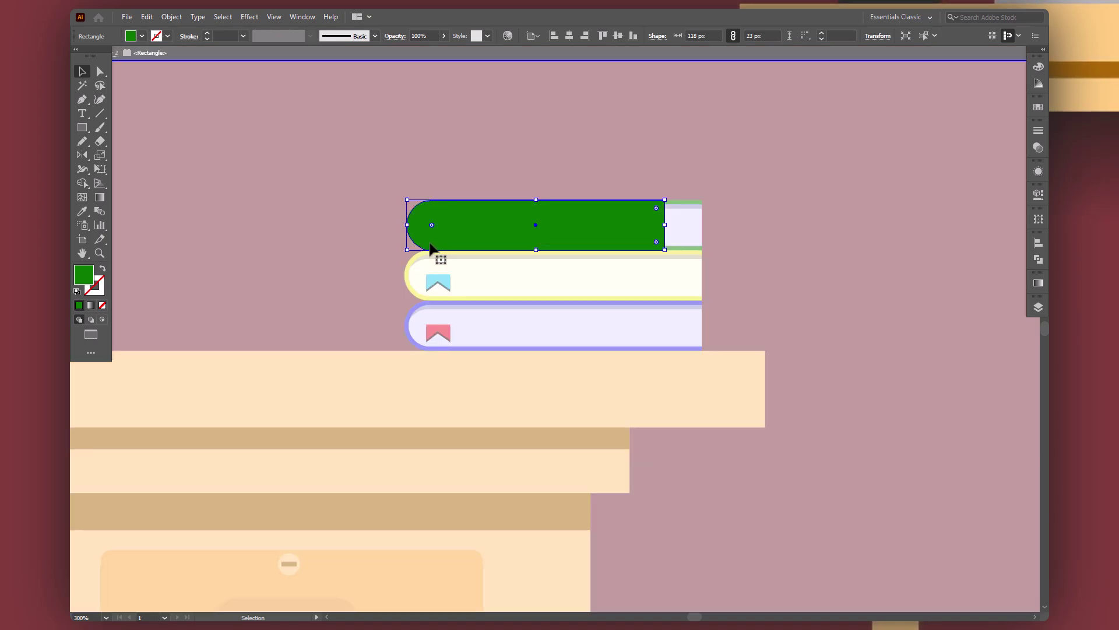
pyautogui.moveTo(460, 246); pyautogui.dragTo(461, 240)
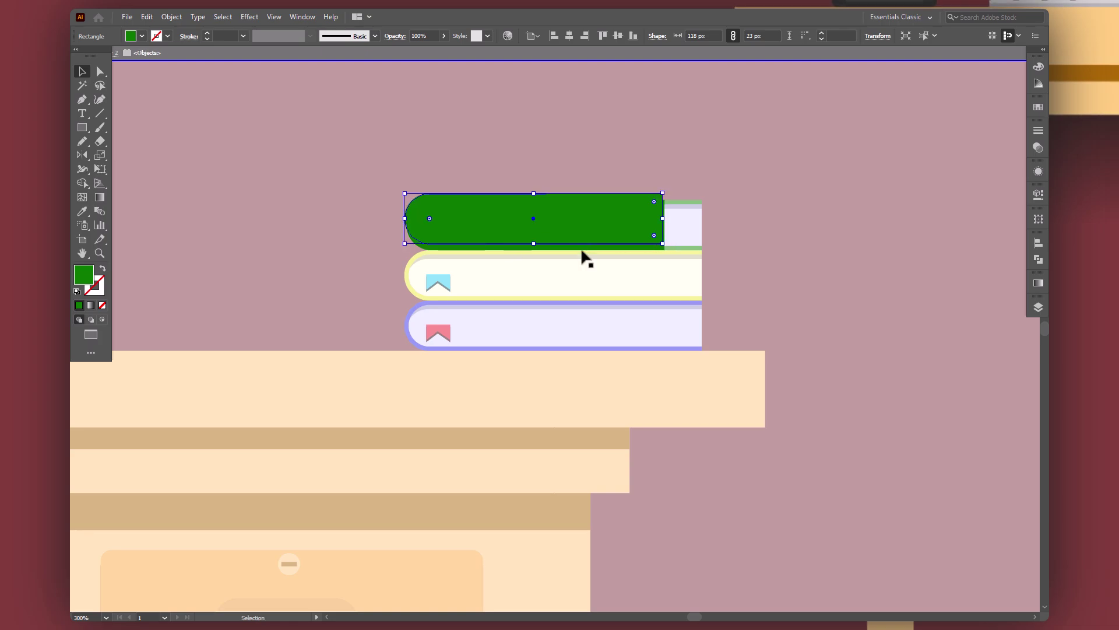
pyautogui.moveTo(551, 169); pyautogui.dragTo(264, 204)
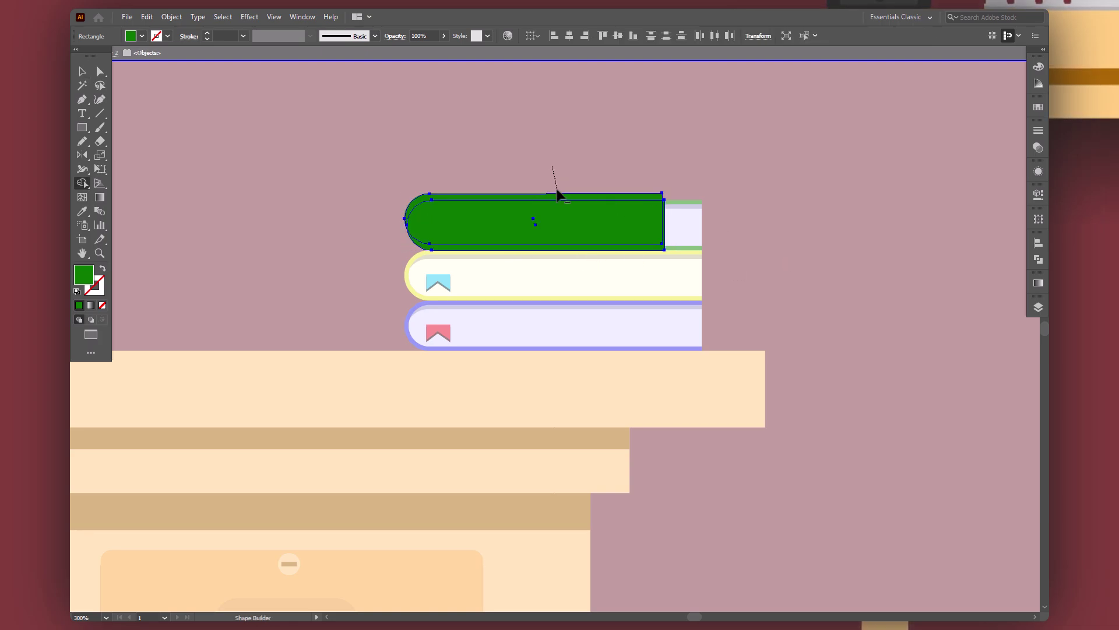
pyautogui.hotkey('shift', 'm')
pyautogui.press('v')
pyautogui.click(456, 247)
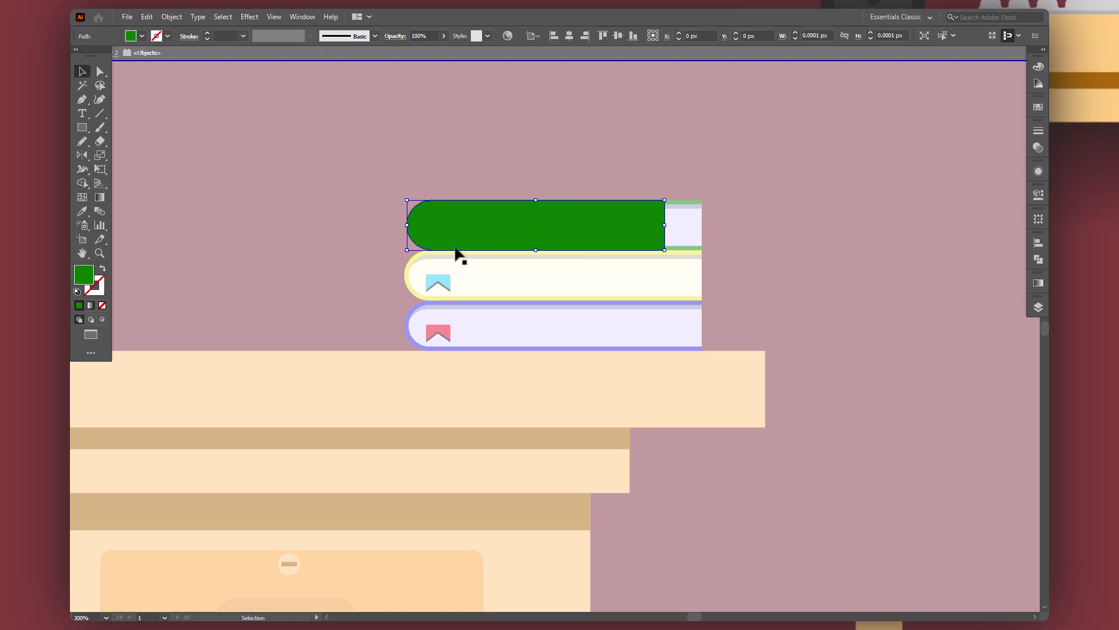
# Fill the merged spine a darker green and zoom out to the whole desk
pyautogui.doubleClick(94, 279)
pyautogui.write('063301')
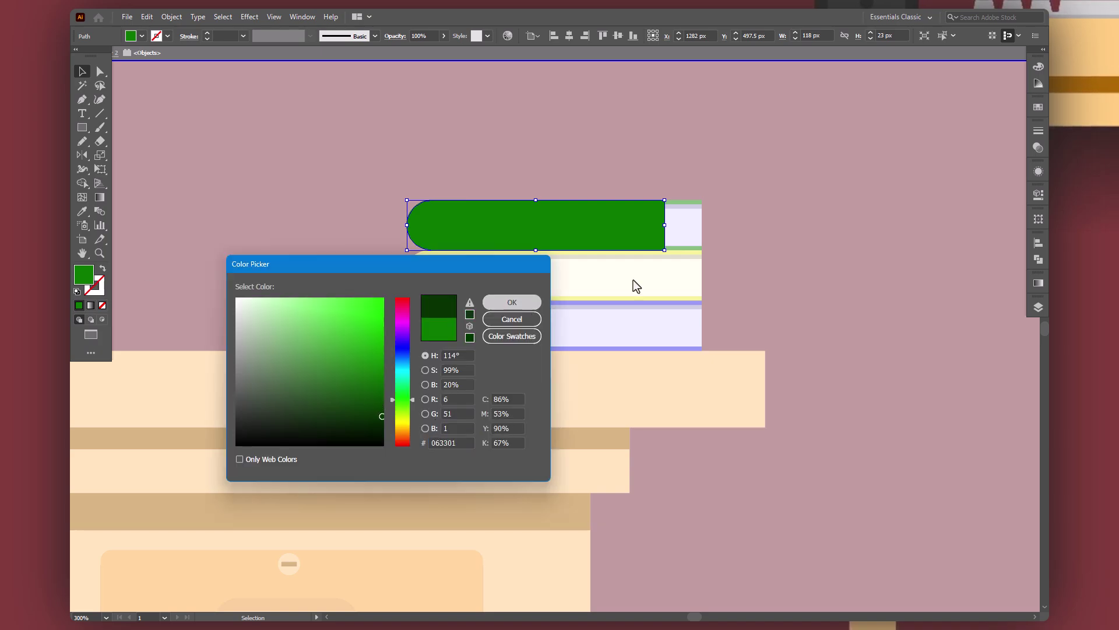
pyautogui.press('Return')
pyautogui.click(771, 243)
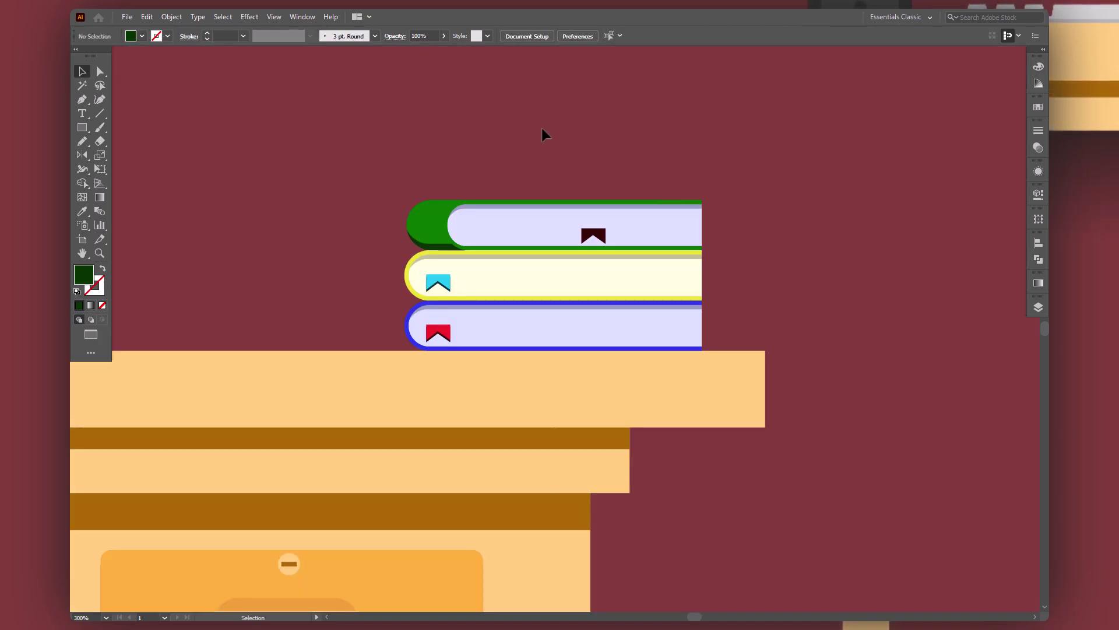
pyautogui.click(602, 235)
pyautogui.click(734, 219)
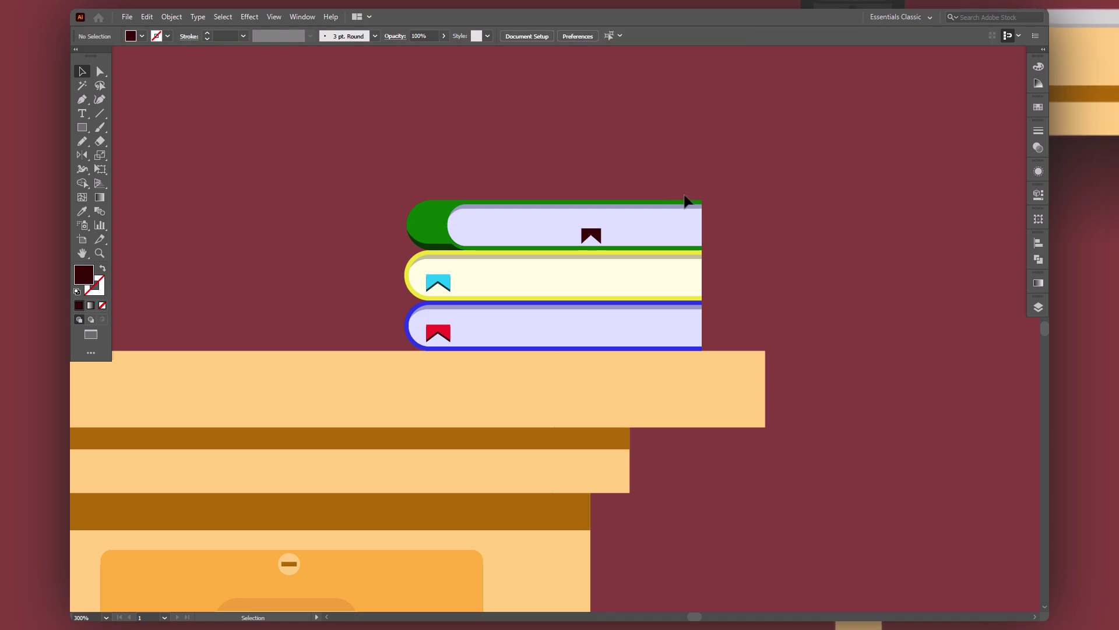
pyautogui.moveTo(712, 251); pyautogui.dragTo(712, 248)
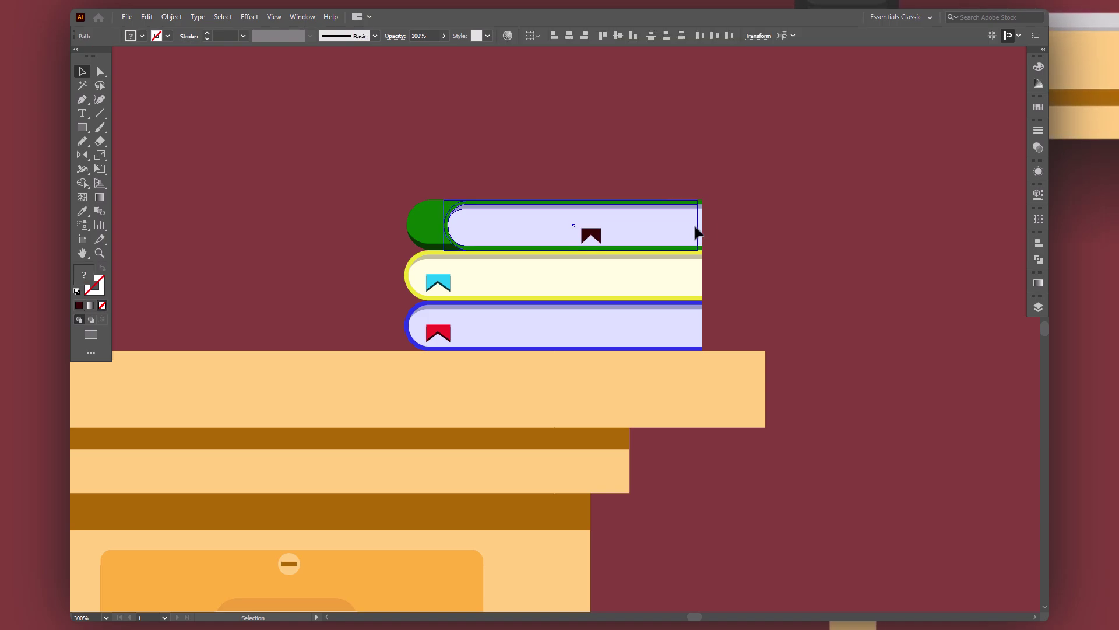
pyautogui.click(745, 226)
pyautogui.hotkey('ctrl', '0')
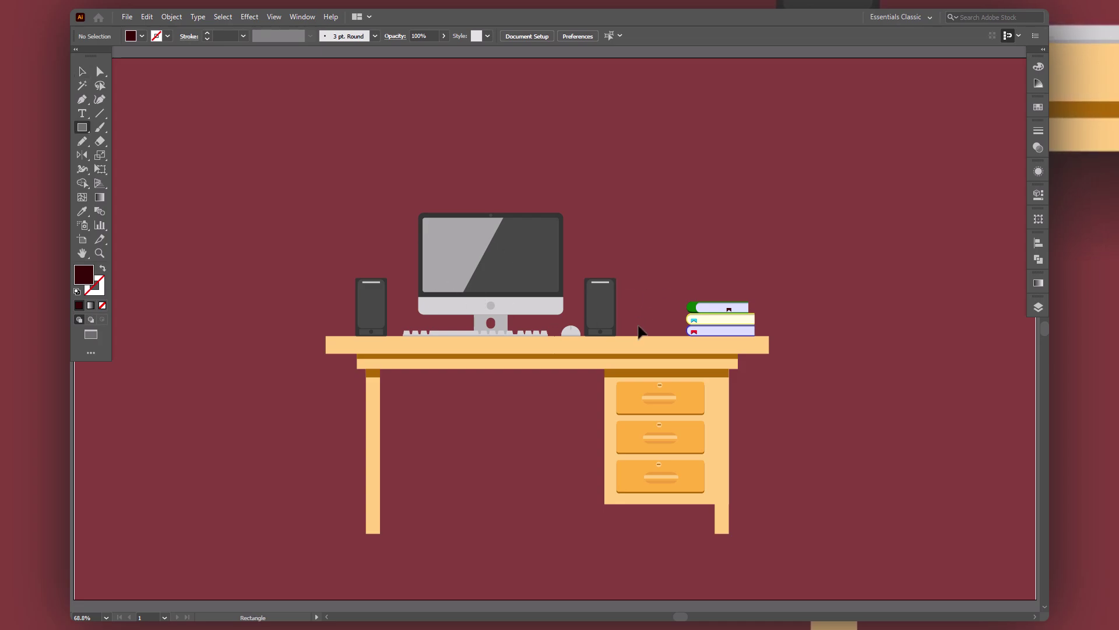
# Draw a small light grey rectangle for the mug body
pyautogui.moveTo(659, 337); pyautogui.dragTo(659, 336)
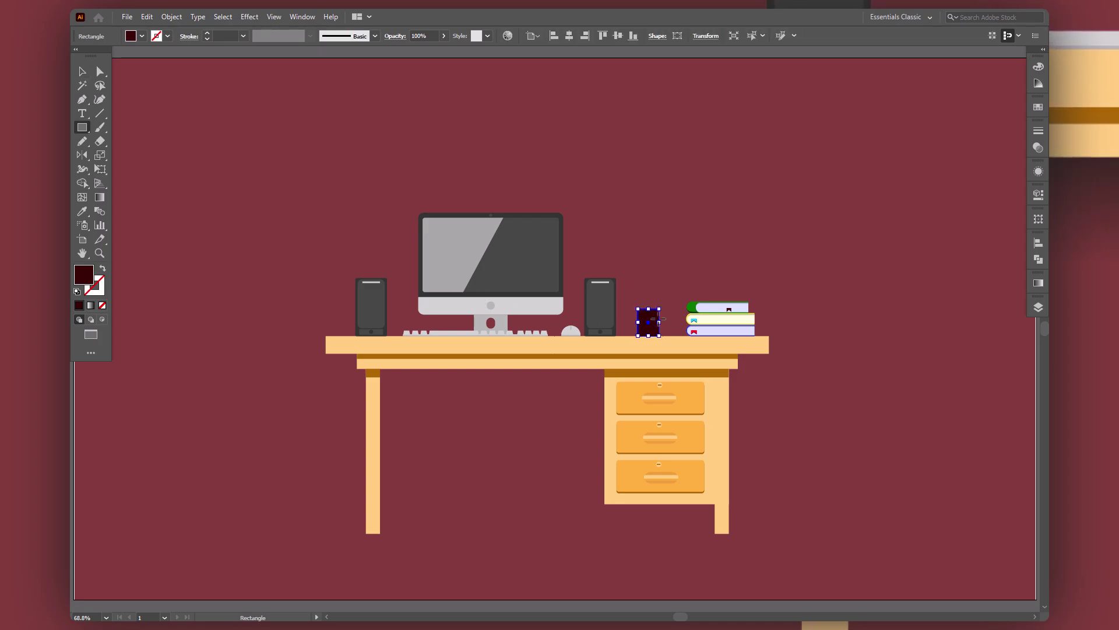
pyautogui.doubleClick(80, 274)
pyautogui.click(240, 309)
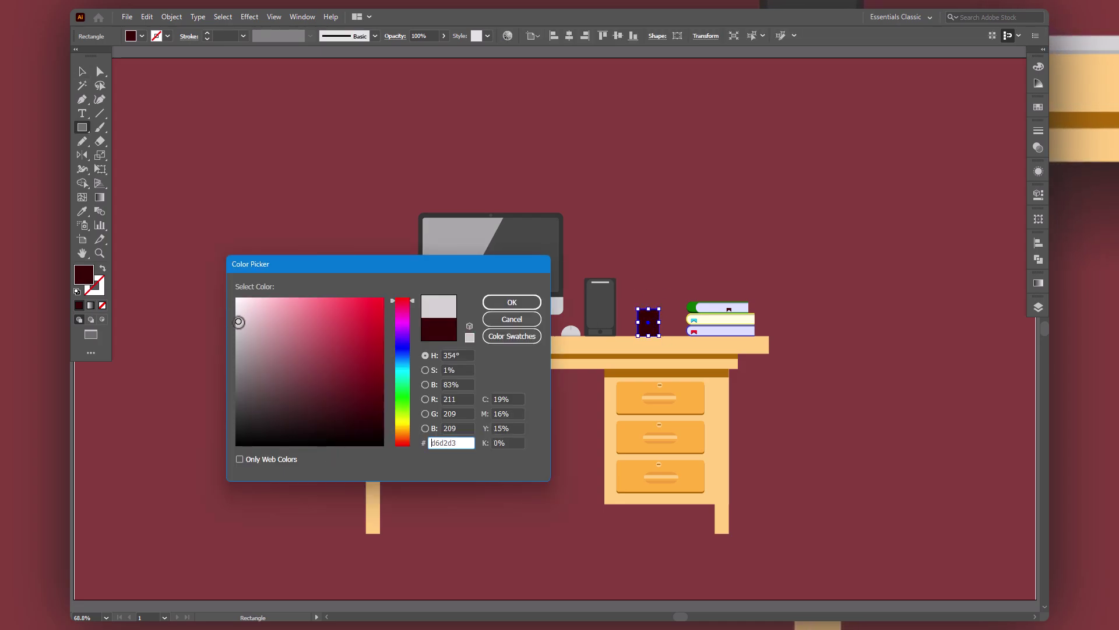
pyautogui.click(516, 303)
pyautogui.hotkey('ctrl', '+')
pyautogui.hotkey('ctrl', '+')
pyautogui.hotkey('ctrl', '+')
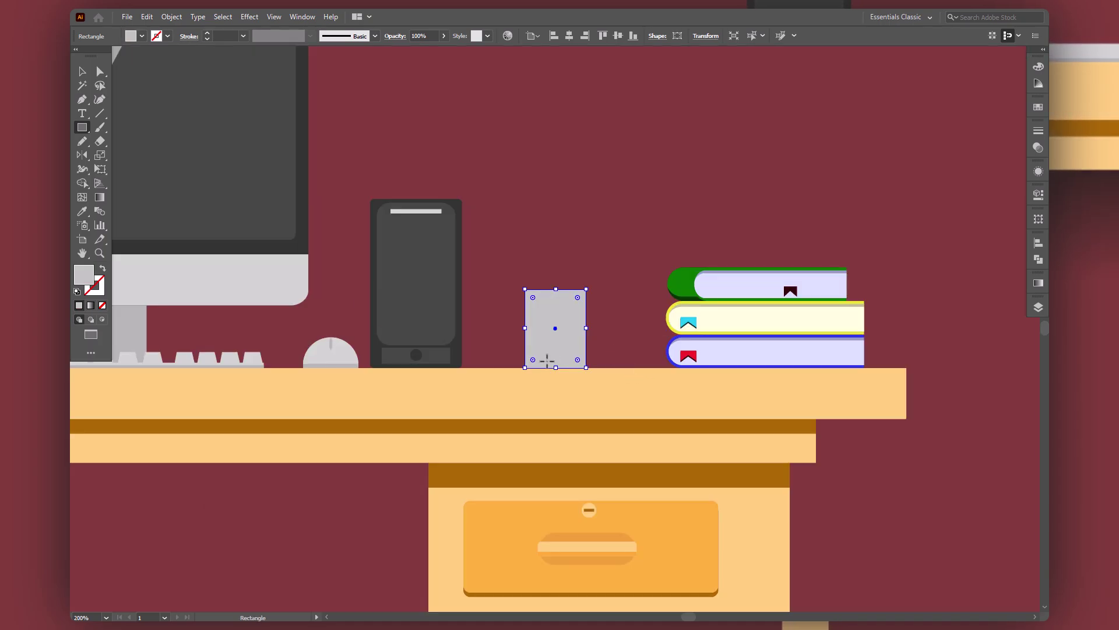
# Lower the mug's bottom-left corner point and merge the overlapping pieces into one mug shape
pyautogui.press('a')
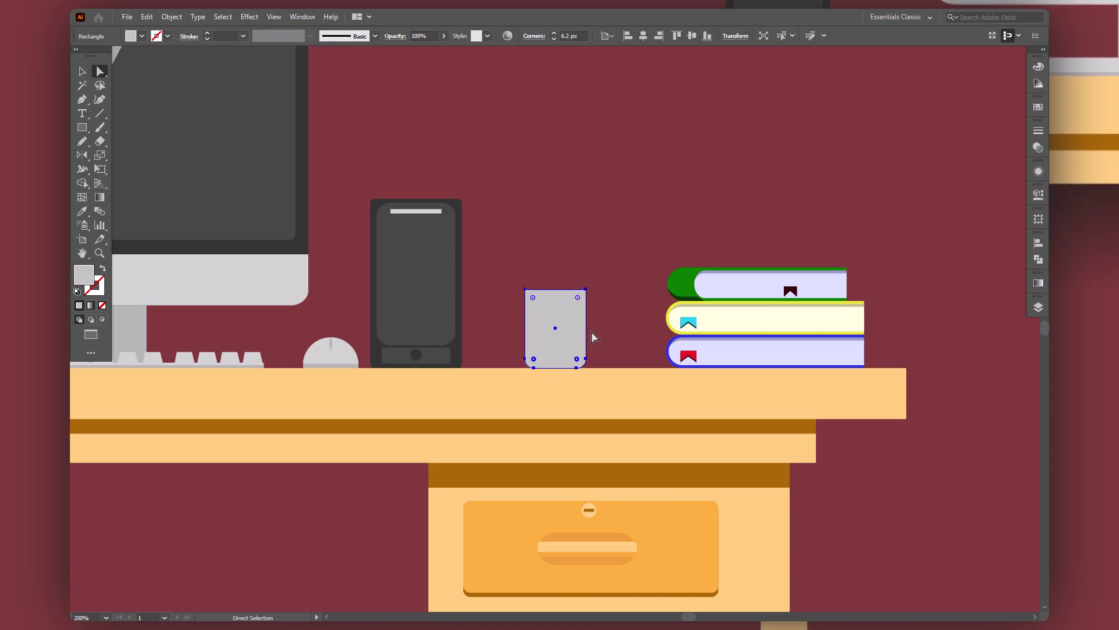
pyautogui.press('v')
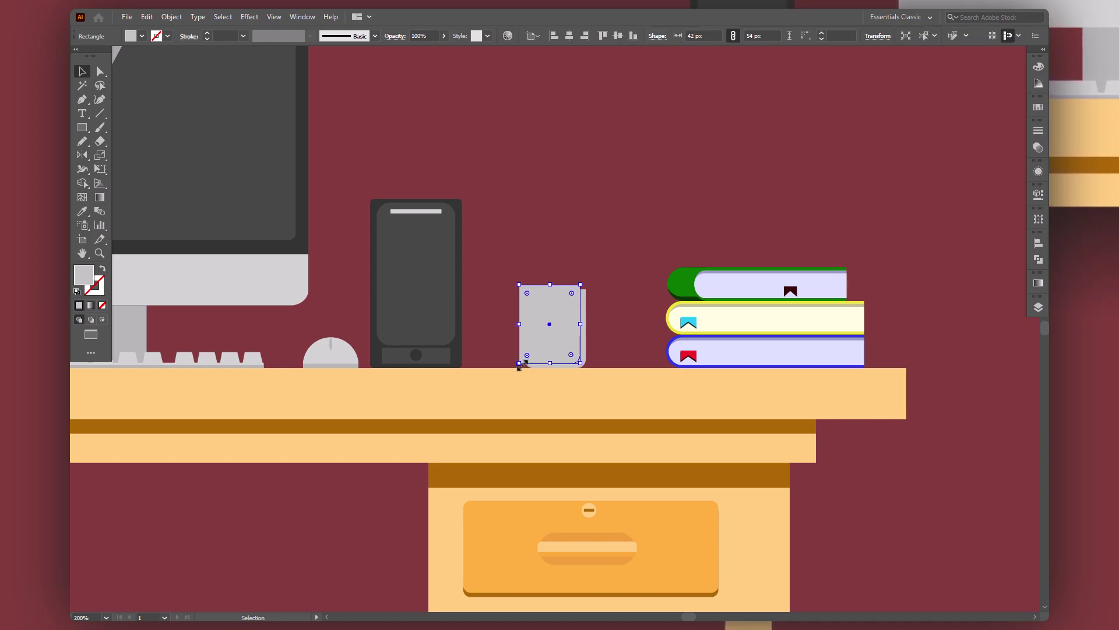
pyautogui.press('a')
pyautogui.click(518, 363)
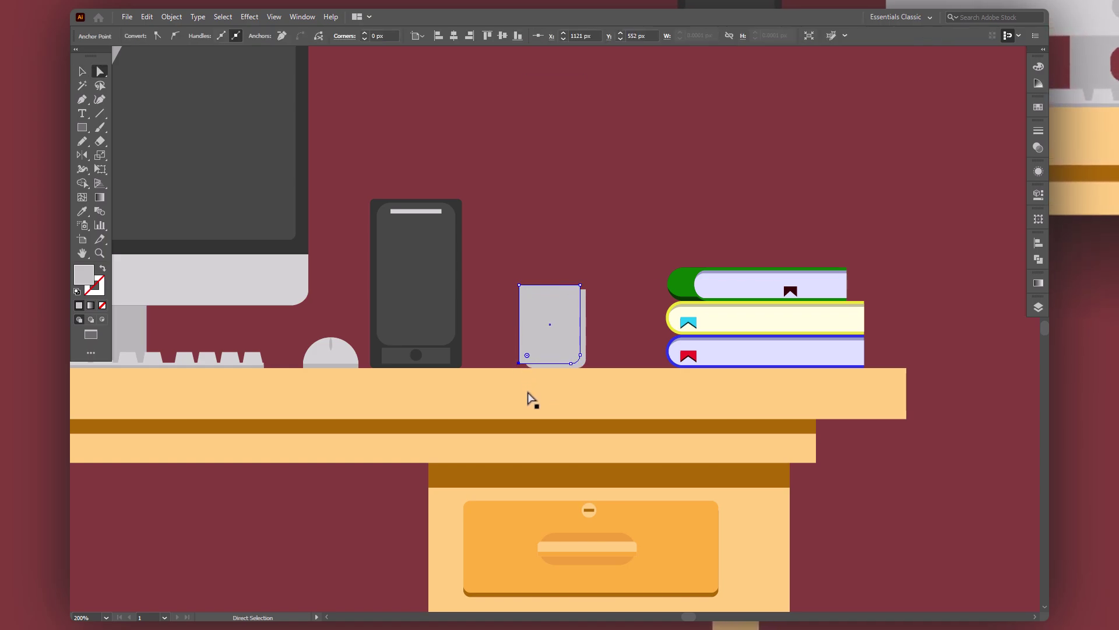
pyautogui.press('Down')
pyautogui.press('Down')
pyautogui.press('Down')
pyautogui.press('v')
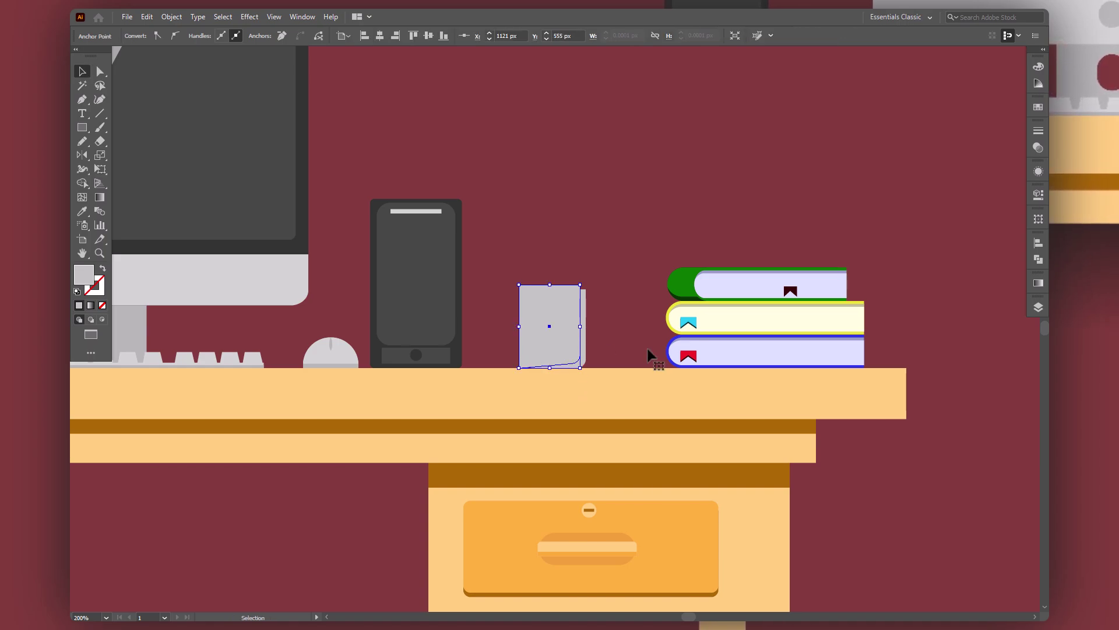
pyautogui.keyDown('shift'); pyautogui.click(590, 348); pyautogui.keyUp('shift')
pyautogui.hotkey('shift', 'm')
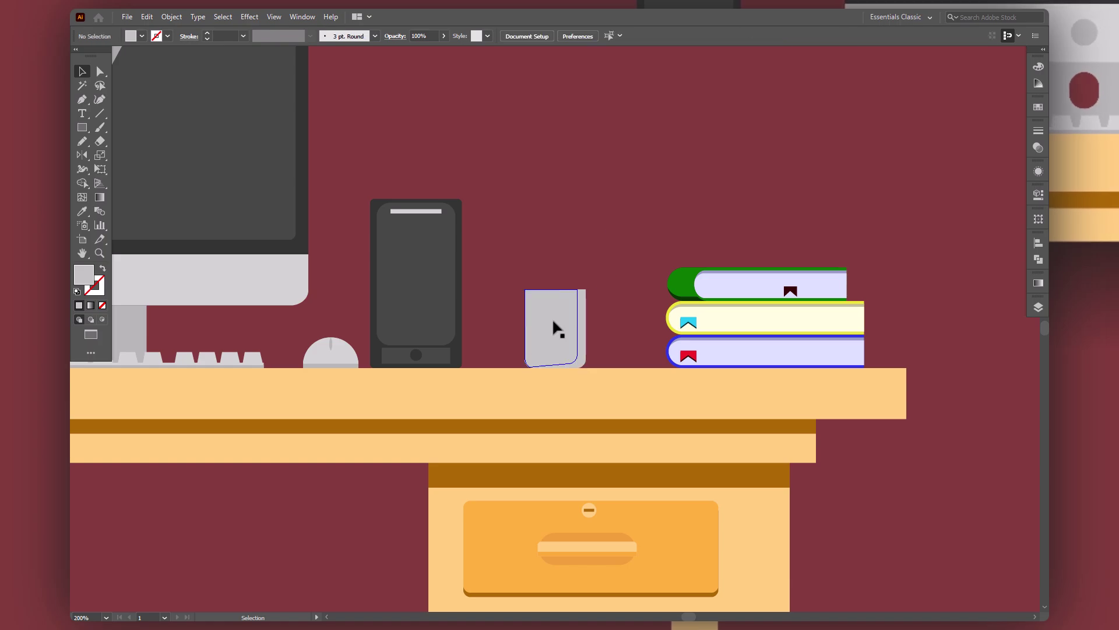
pyautogui.click(552, 317)
pyautogui.doubleClick(84, 274)
# Confirm the mug's light fill and draw a small circle with a thick outline in the mug's grey
pyautogui.press('Return')
pyautogui.click(600, 298)
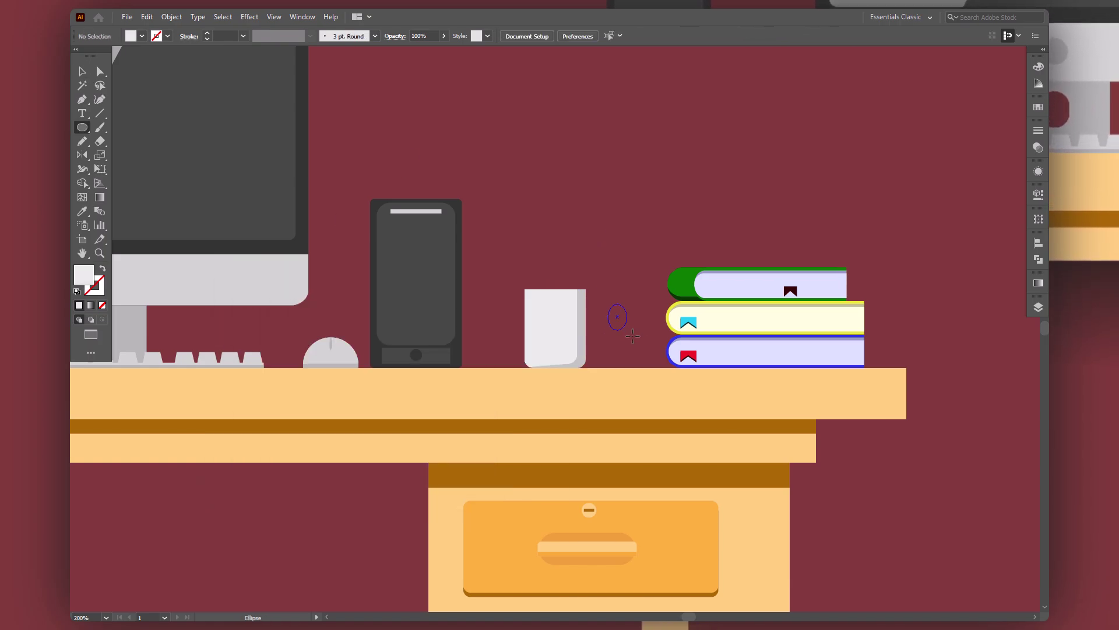
pyautogui.moveTo(640, 341); pyautogui.dragTo(641, 339)
pyautogui.click(103, 268)
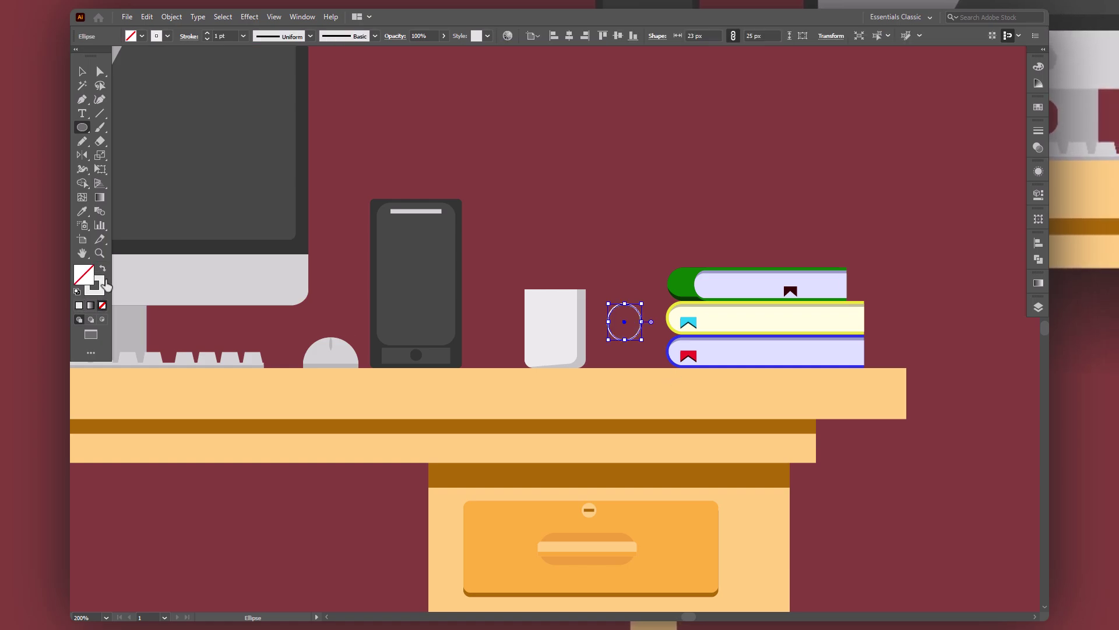
pyautogui.press('i')
pyautogui.click(559, 331)
pyautogui.click(102, 269)
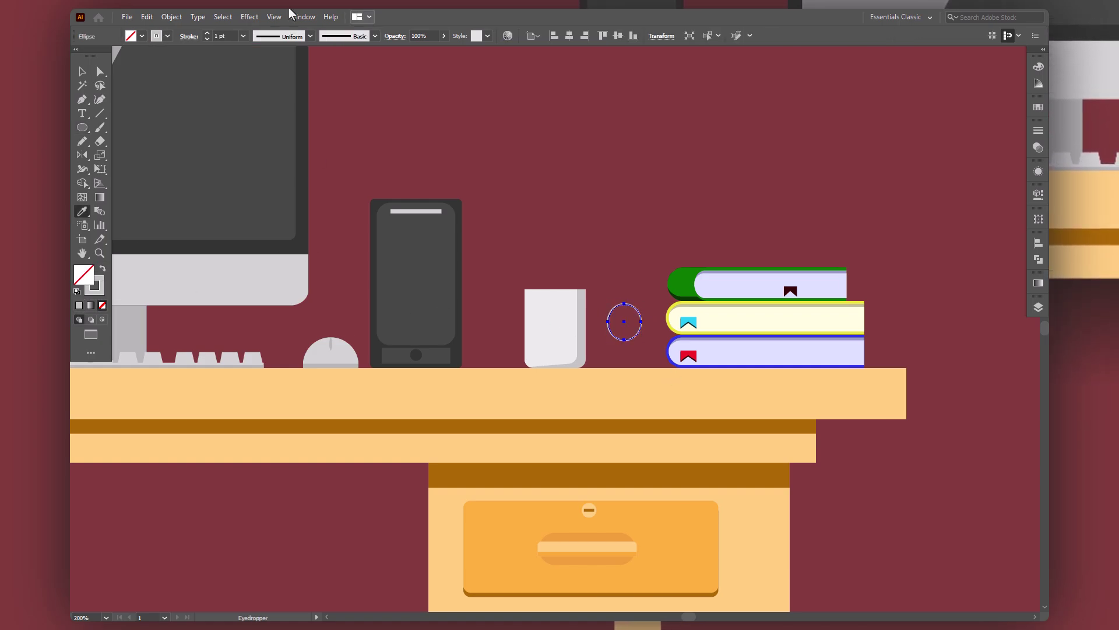
pyautogui.click(207, 33)
pyautogui.click(206, 33)
# Move the grey ring onto the mug's right side and send it behind the mug
pyautogui.press('v')
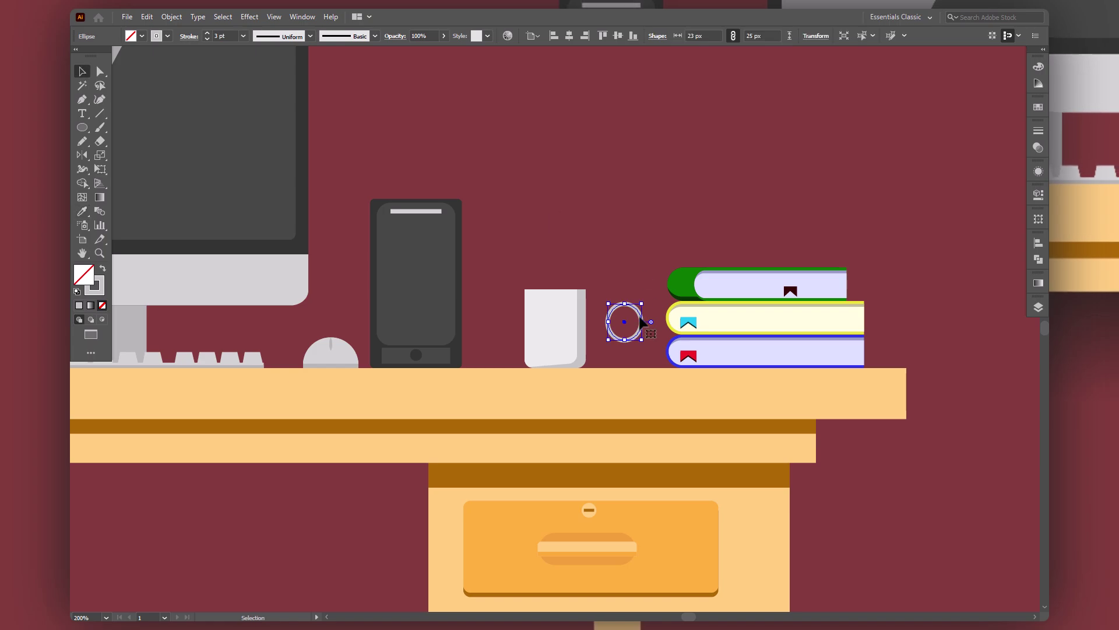
pyautogui.click(634, 314)
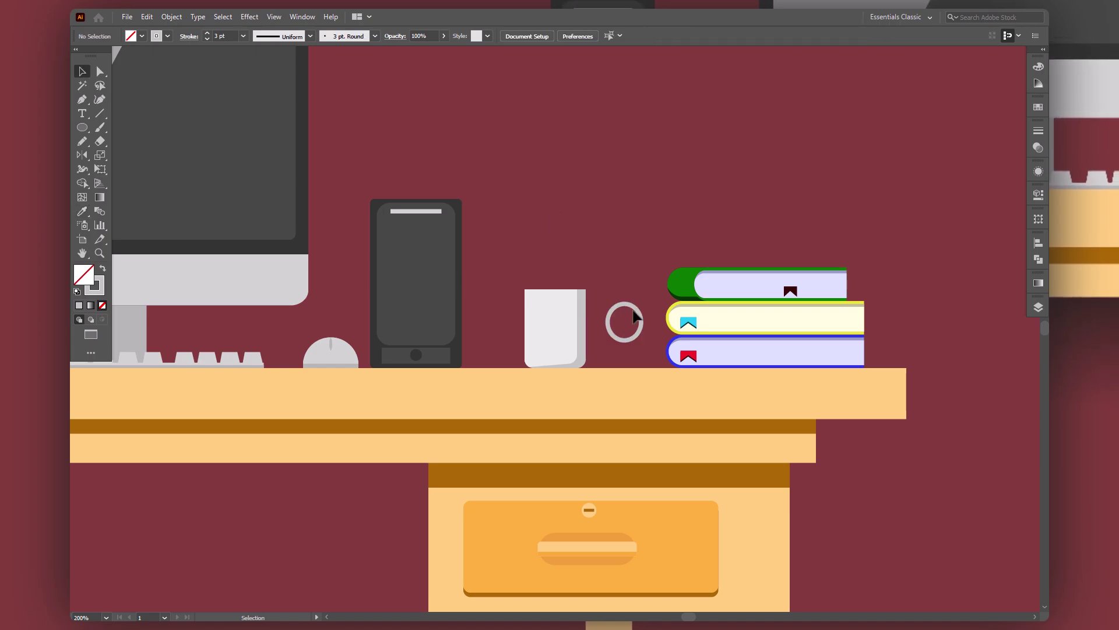
pyautogui.moveTo(601, 310); pyautogui.dragTo(600, 312)
pyautogui.rightClick(600, 311)
pyautogui.click(780, 564)
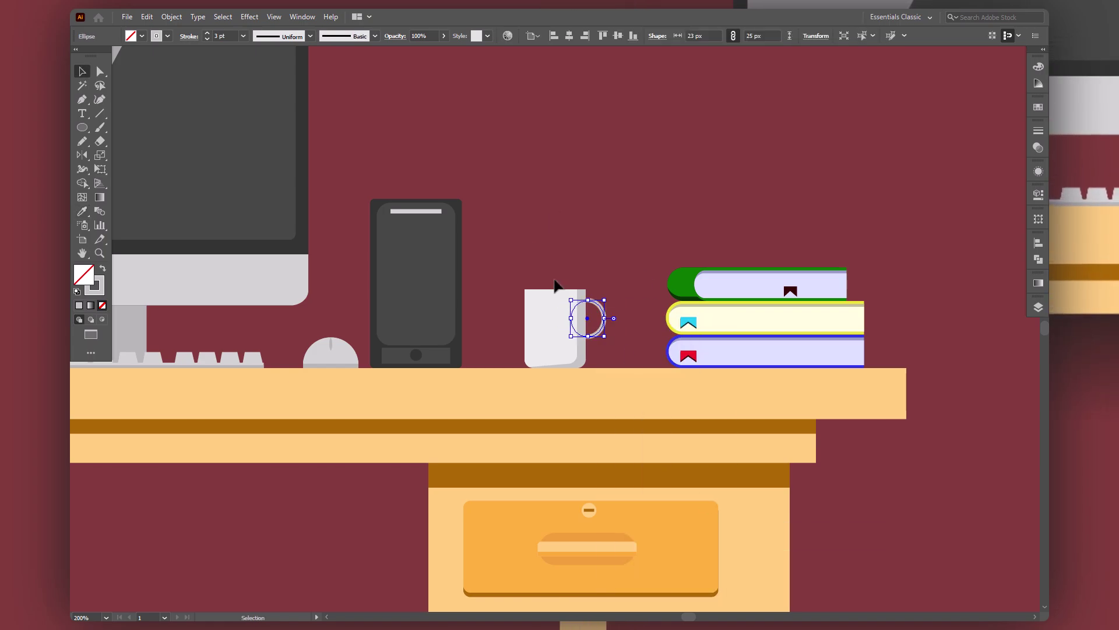
pyautogui.keyDown('shift'); pyautogui.click(563, 328); pyautogui.keyUp('shift')
pyautogui.rightClick(564, 329)
pyautogui.click(593, 247)
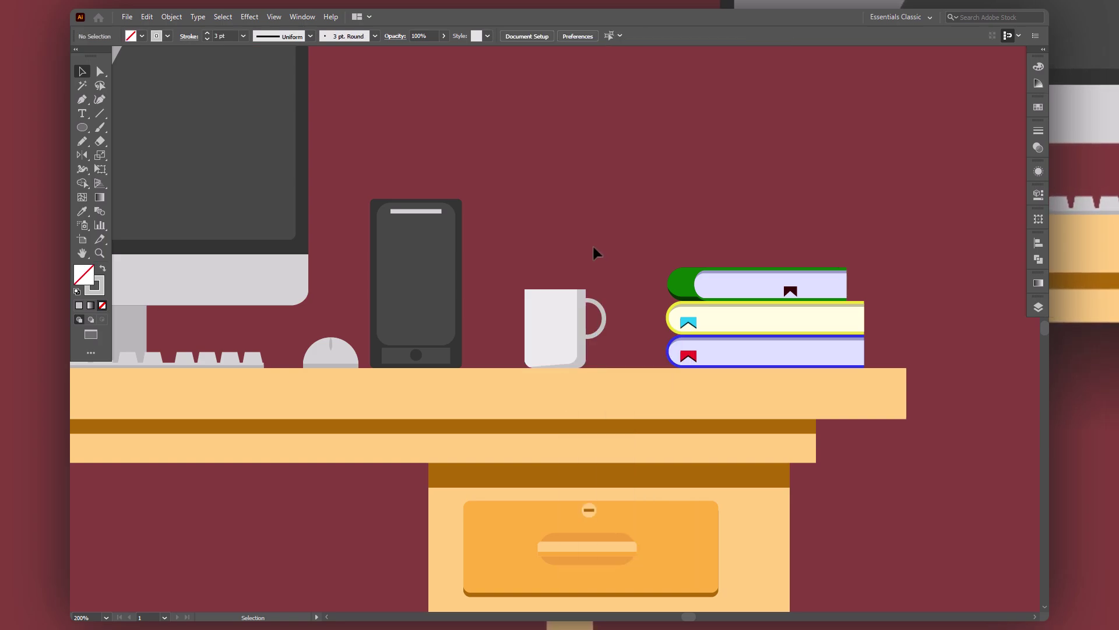
# Select a point on the ring handle, then reselect the handle and close the properties panel
pyautogui.press('a')
pyautogui.click(605, 320)
pyautogui.press('v')
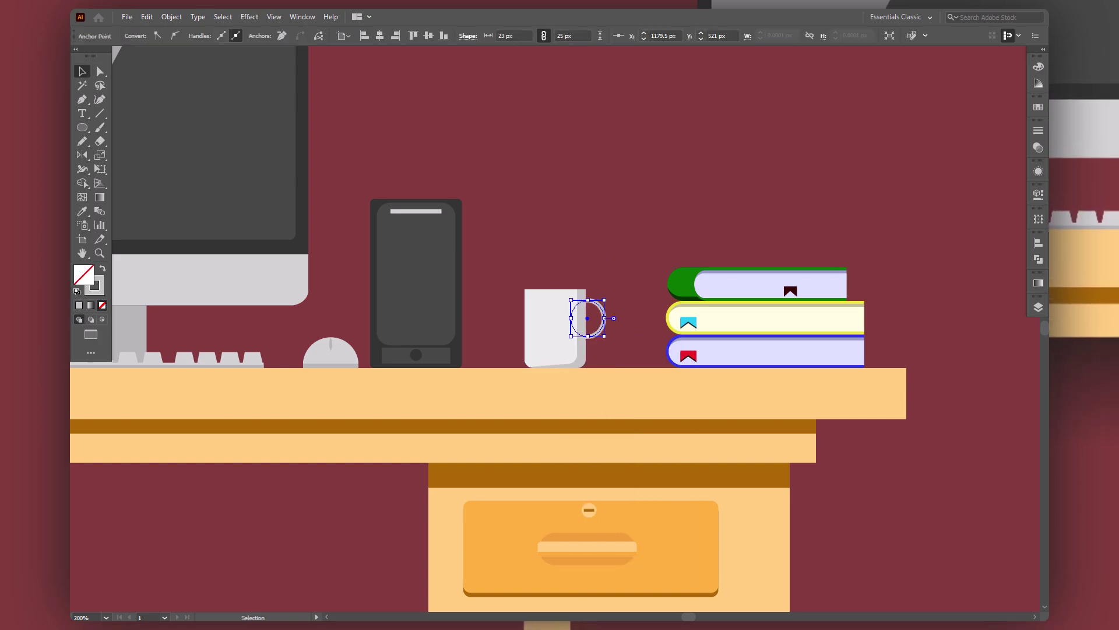
pyautogui.click(1038, 194)
pyautogui.click(1019, 155)
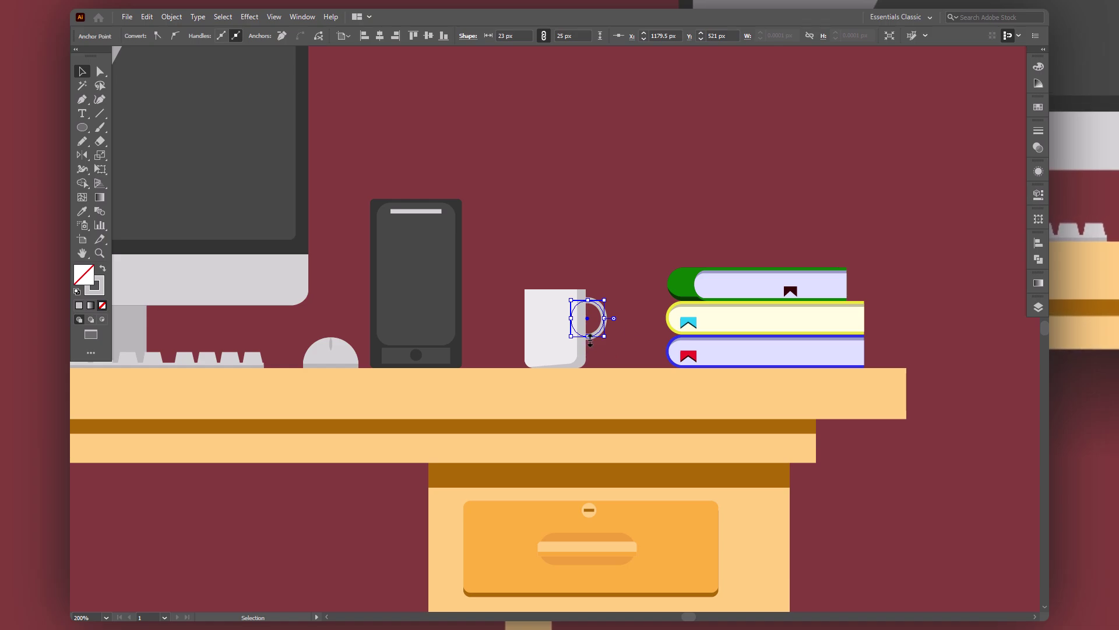
# Draw a wide rectangle under the desk top and fill it black (000000)
pyautogui.click(639, 219)
pyautogui.hotkey('ctrl', '0')
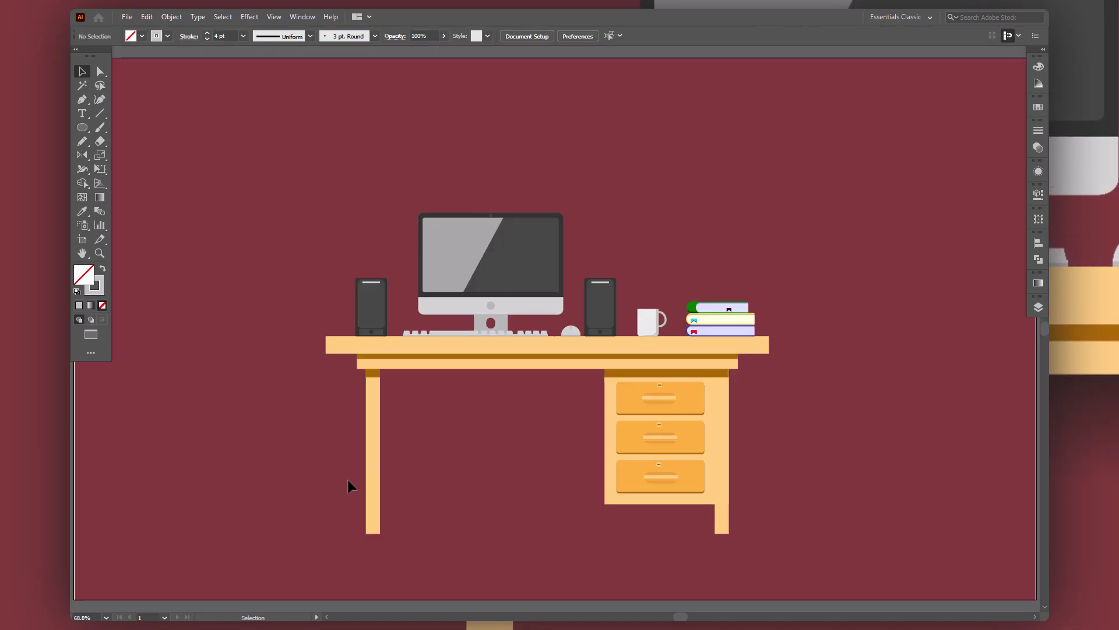
pyautogui.press('m')
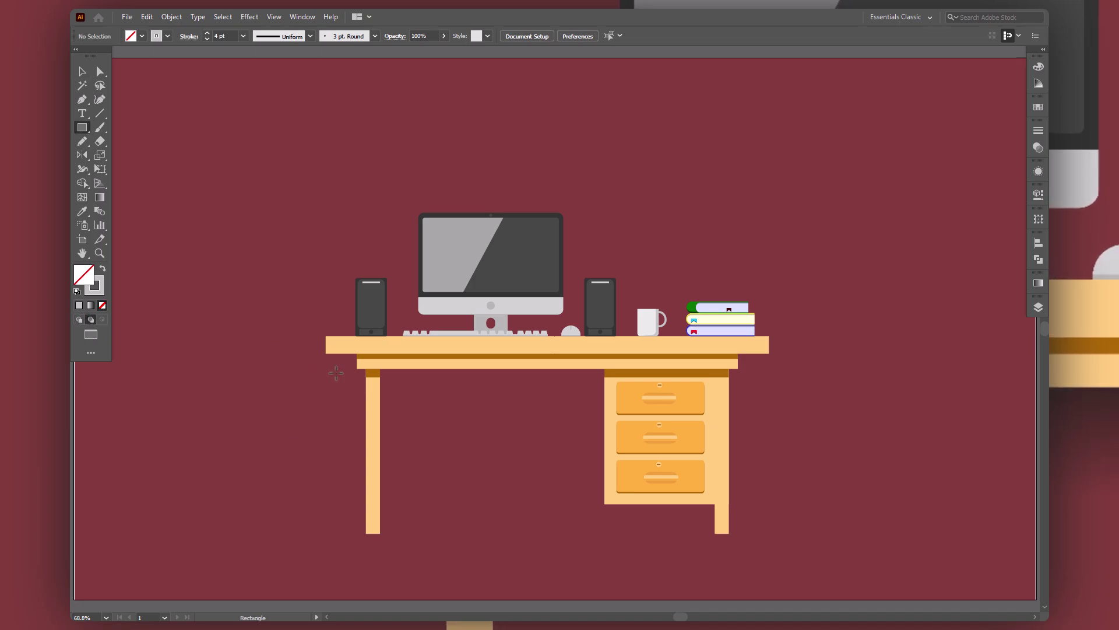
pyautogui.moveTo(326, 353); pyautogui.dragTo(770, 401)
pyautogui.click(102, 270)
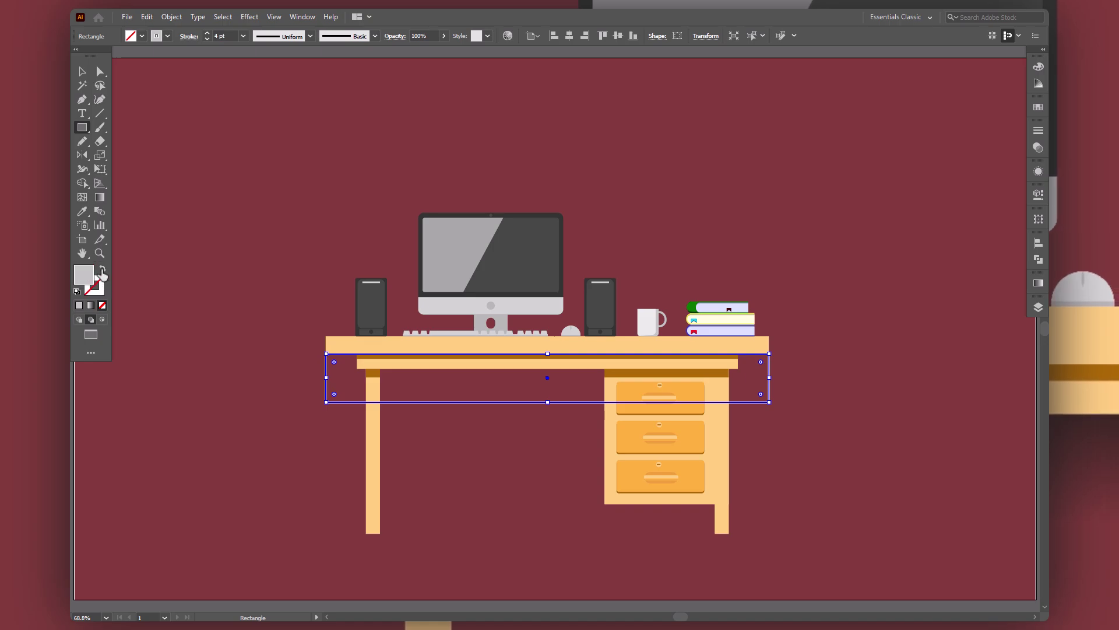
pyautogui.doubleClick(83, 274)
pyautogui.write('000000')
pyautogui.click(512, 302)
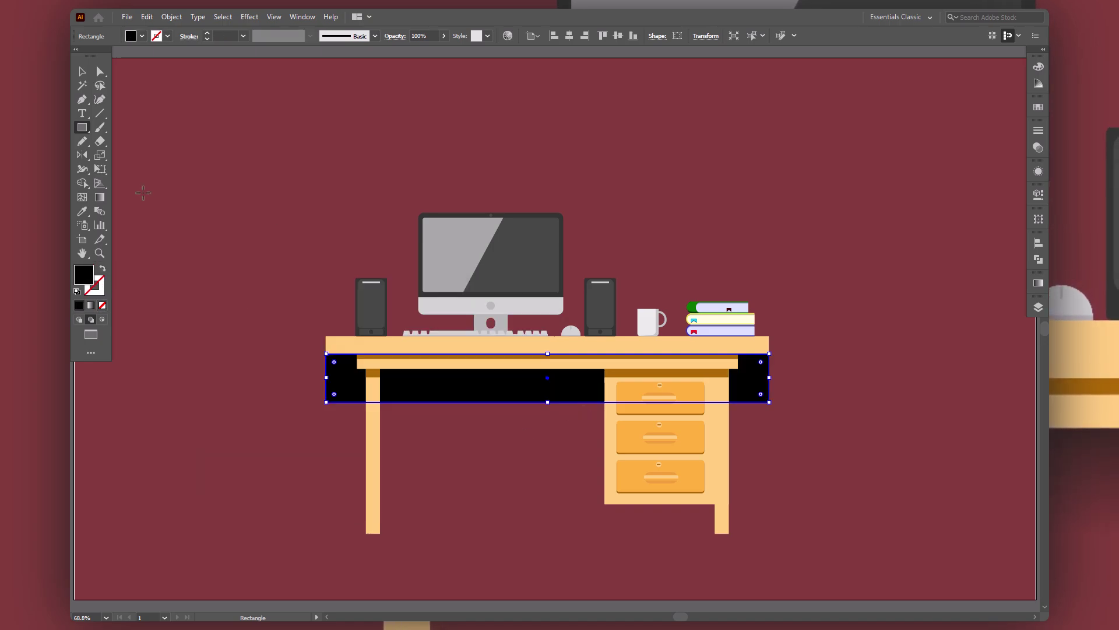
# Shear the black rectangle into a slanted parallelogram and pull its right edge slightly left
pyautogui.moveTo(100, 155); pyautogui.dragTo(134, 166)
pyautogui.moveTo(338, 401); pyautogui.dragTo(319, 402)
pyautogui.press('a')
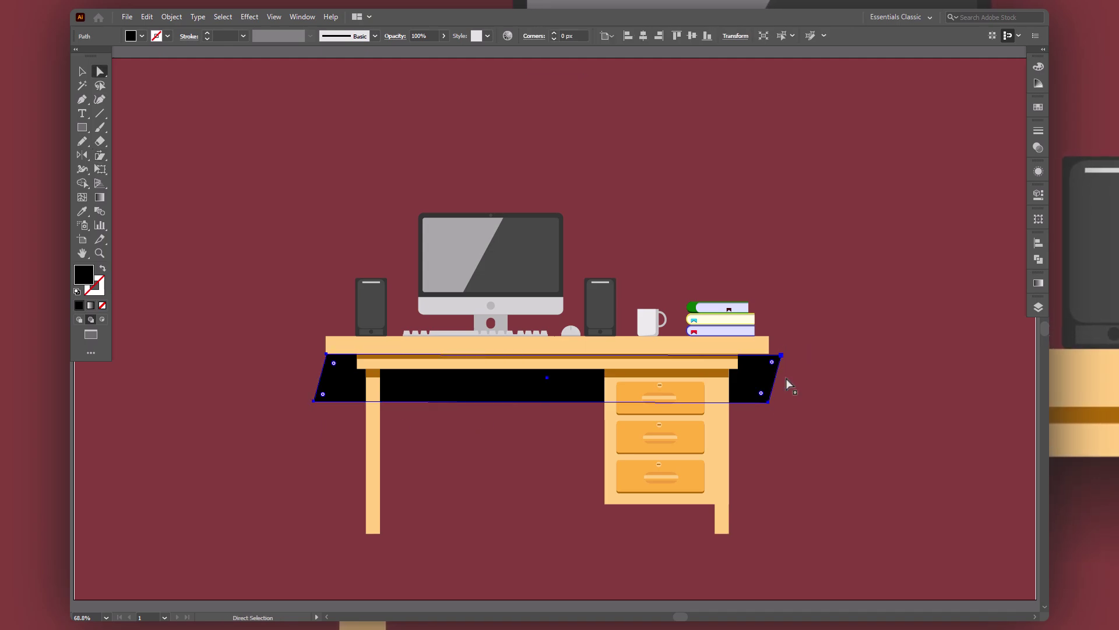
pyautogui.moveTo(777, 379); pyautogui.dragTo(769, 380)
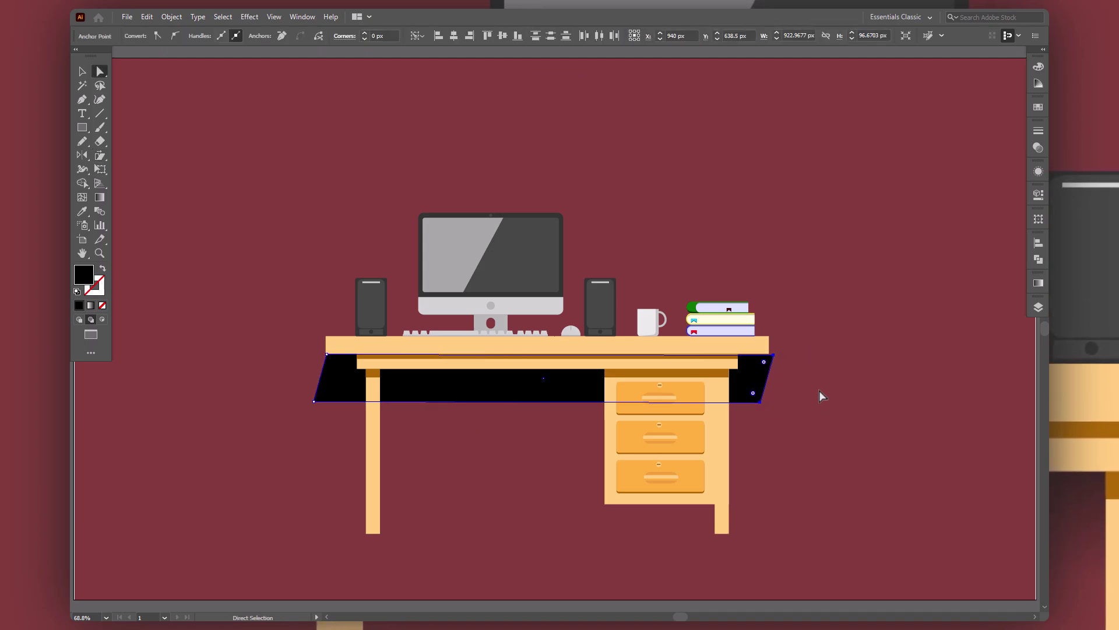
pyautogui.press('v')
pyautogui.click(464, 428)
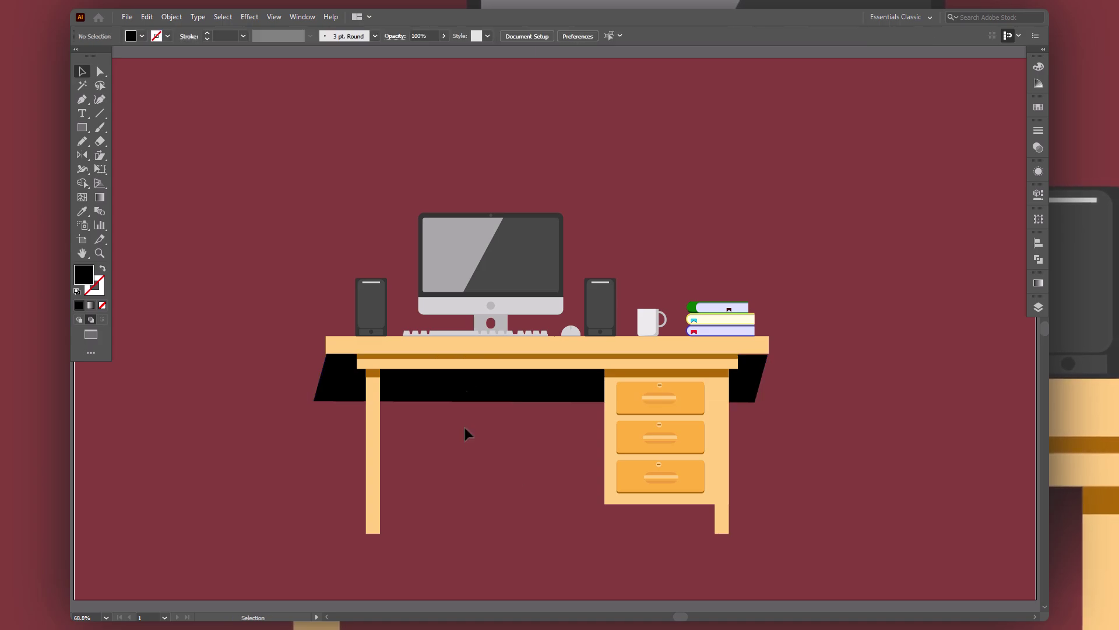
# Fill the shadow shape with a black gradient angled at 90°
pyautogui.click(542, 391)
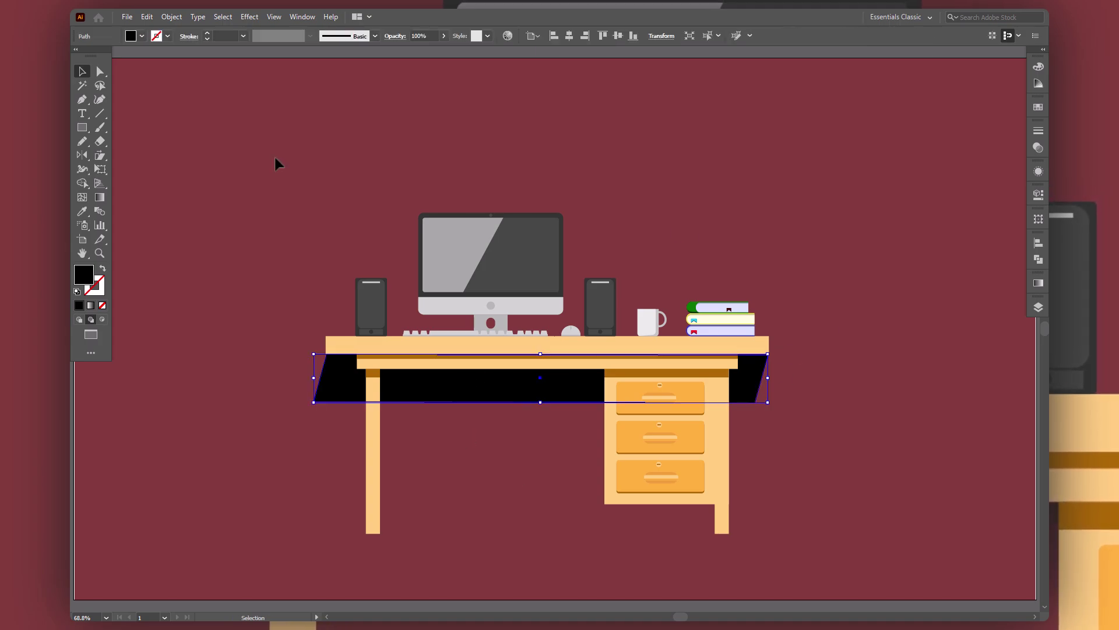
pyautogui.click(1038, 282)
pyautogui.click(904, 298)
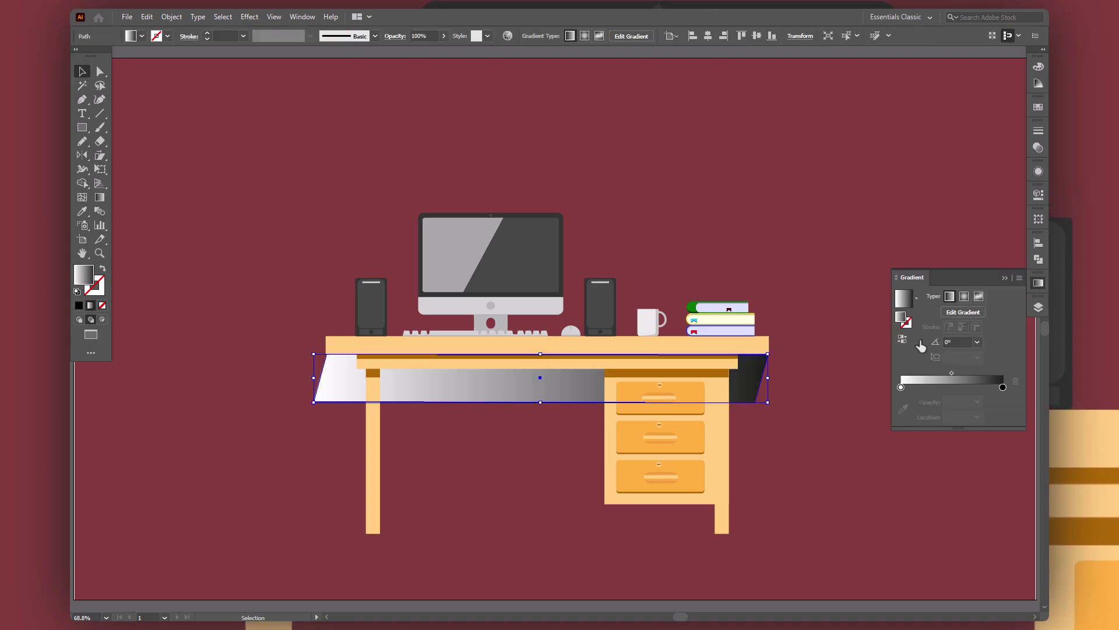
pyautogui.doubleClick(900, 387)
pyautogui.click(872, 489)
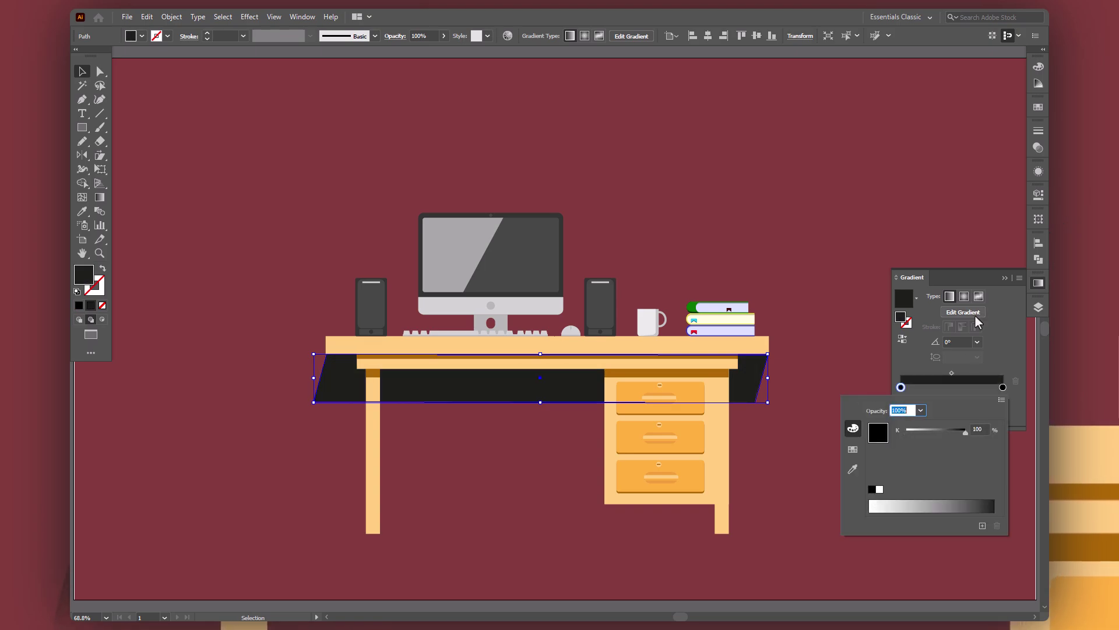
pyautogui.click(977, 342)
pyautogui.click(994, 404)
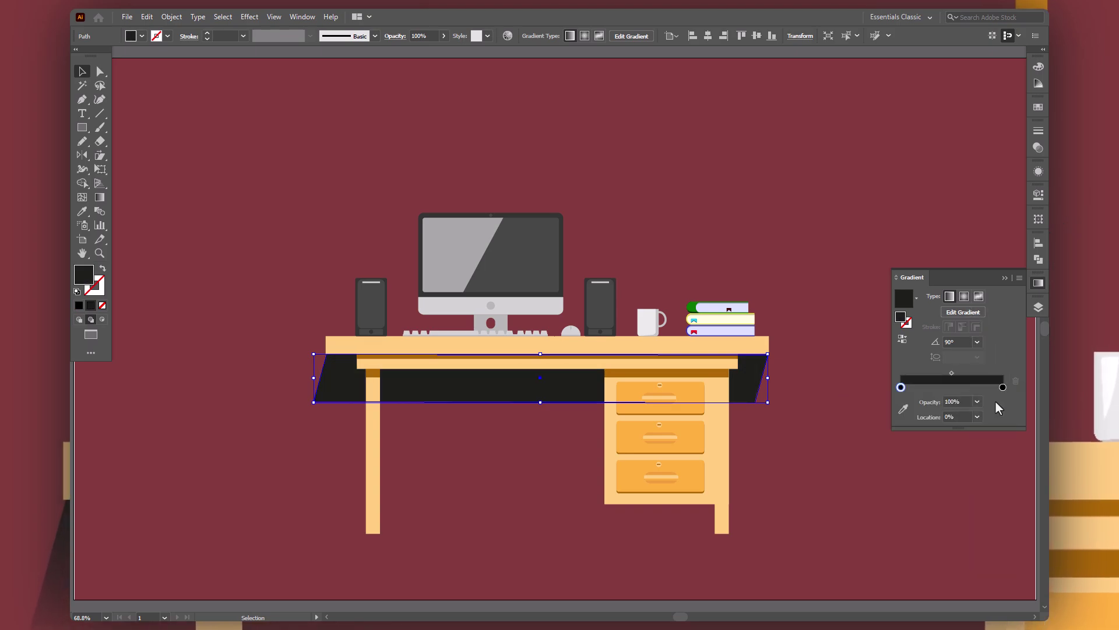
# Set the gradient's end stop to 0% opacity so the shadow fades out
pyautogui.click(954, 401)
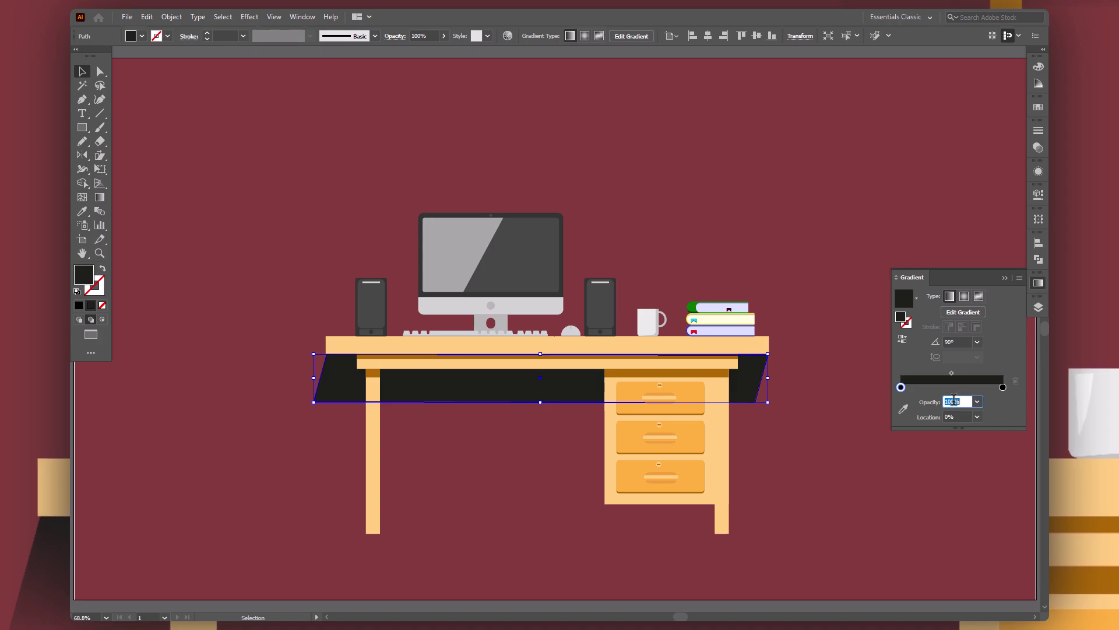
pyautogui.write('0')
pyautogui.press('Return')
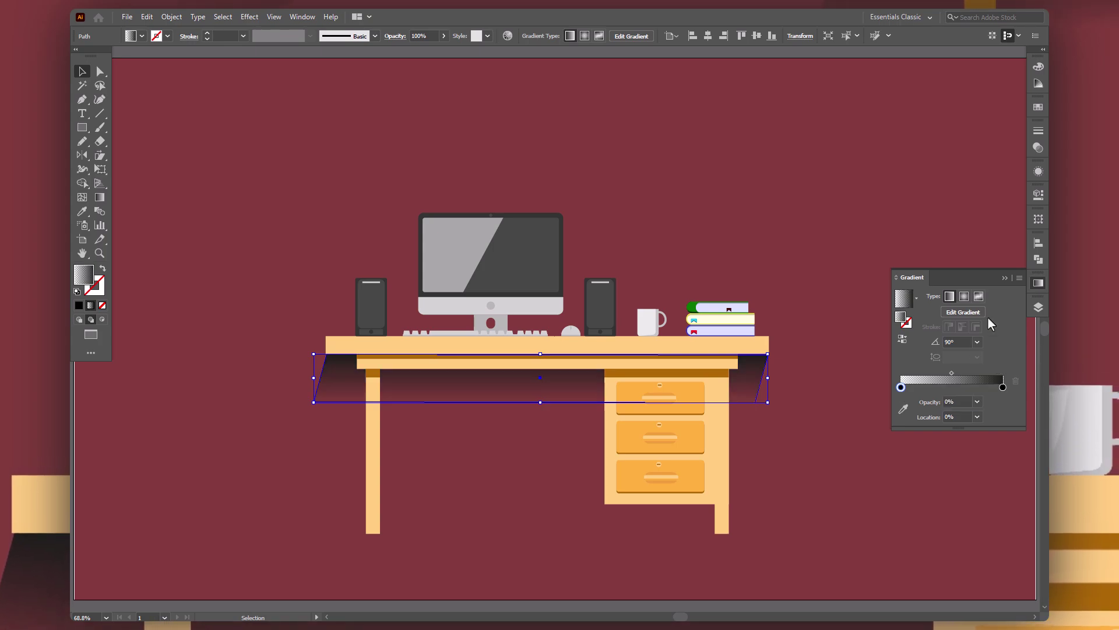
pyautogui.click(1005, 278)
pyautogui.click(903, 410)
pyautogui.hscroll(3, 904, 410)
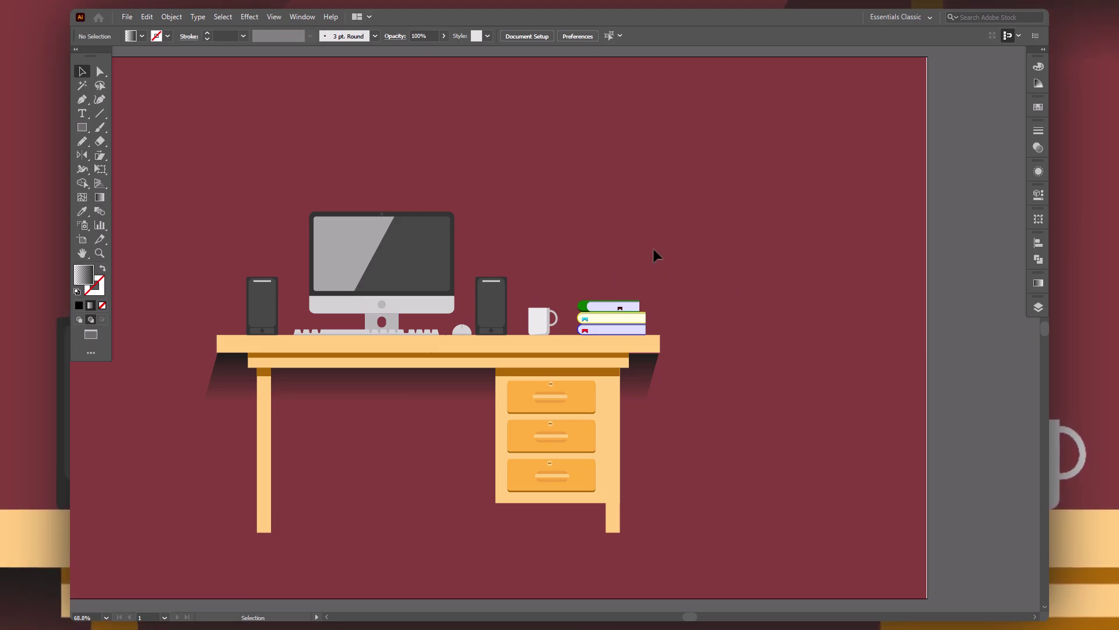
pyautogui.moveTo(668, 223)
pyautogui.mouseDown()
pyautogui.moveTo(729, 235)
pyautogui.moveTo(783, 215)
pyautogui.mouseUp()
pyautogui.moveTo(254, 114); pyautogui.dragTo(873, 507)
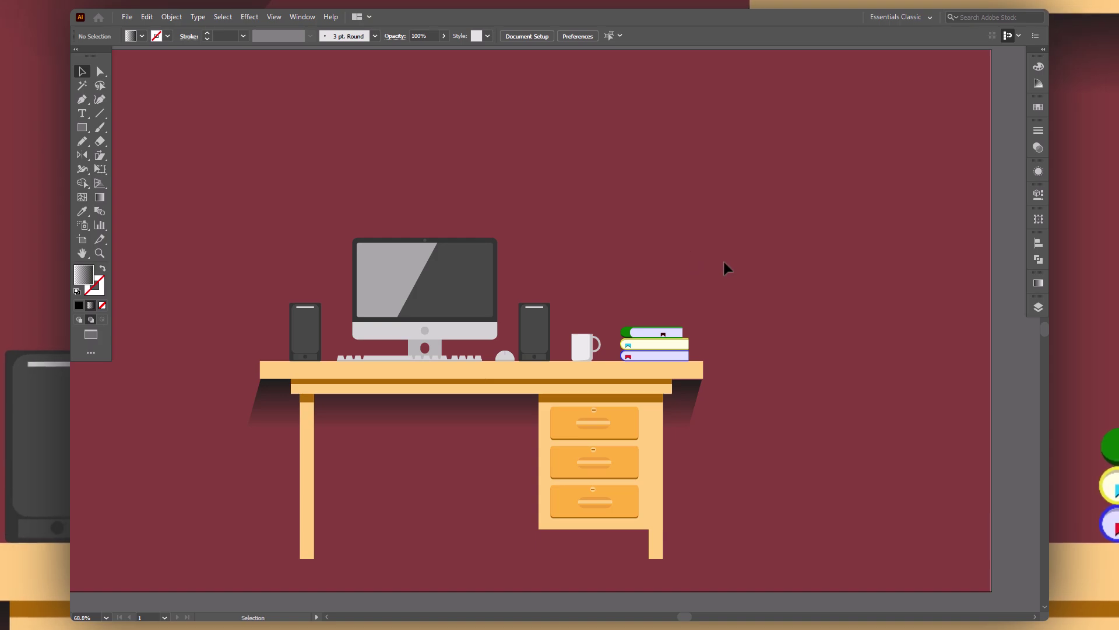
# Draw a long 540×22 px peach shelf board above the desk
pyautogui.click(573, 367)
pyautogui.press('m')
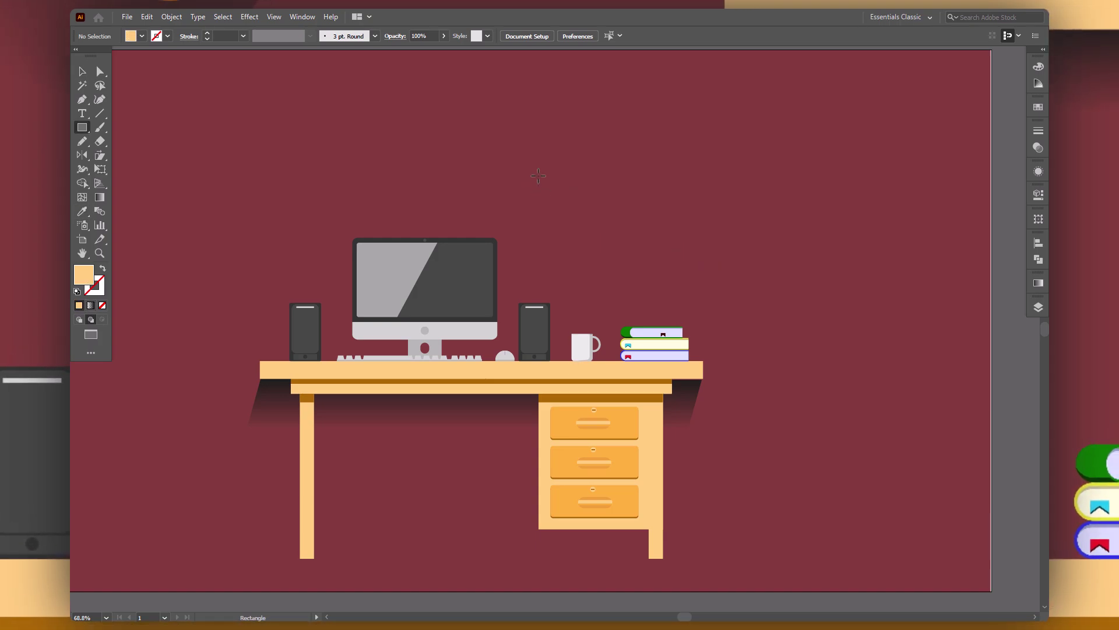
pyautogui.moveTo(537, 171)
pyautogui.mouseDown()
pyautogui.moveTo(809, 214)
pyautogui.moveTo(809, 182)
pyautogui.mouseUp()
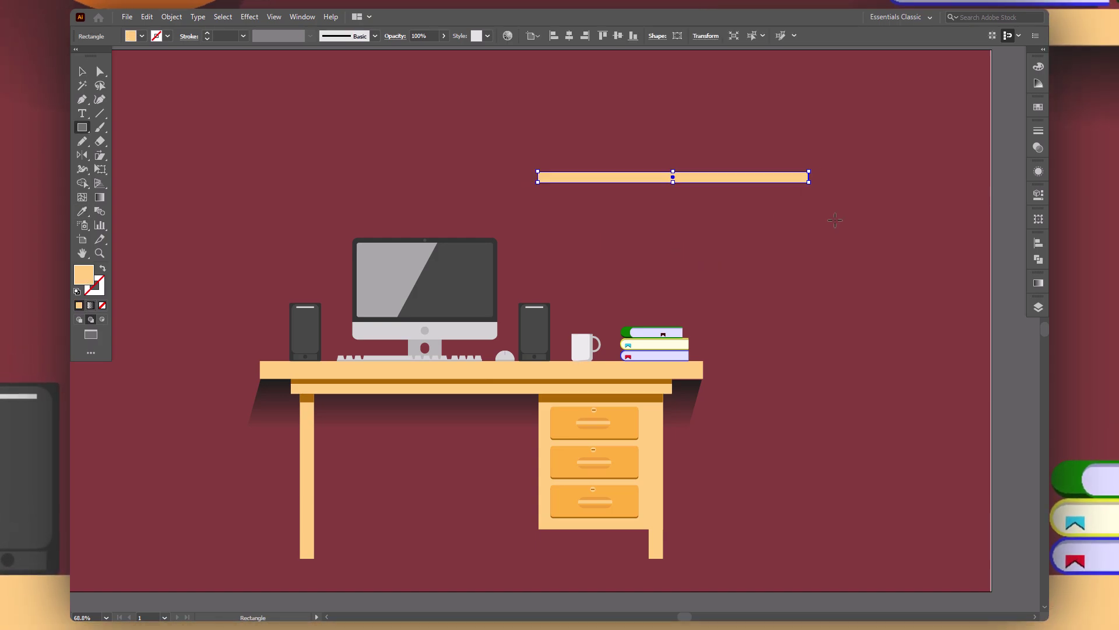
pyautogui.press('v')
pyautogui.moveTo(693, 177); pyautogui.dragTo(669, 195)
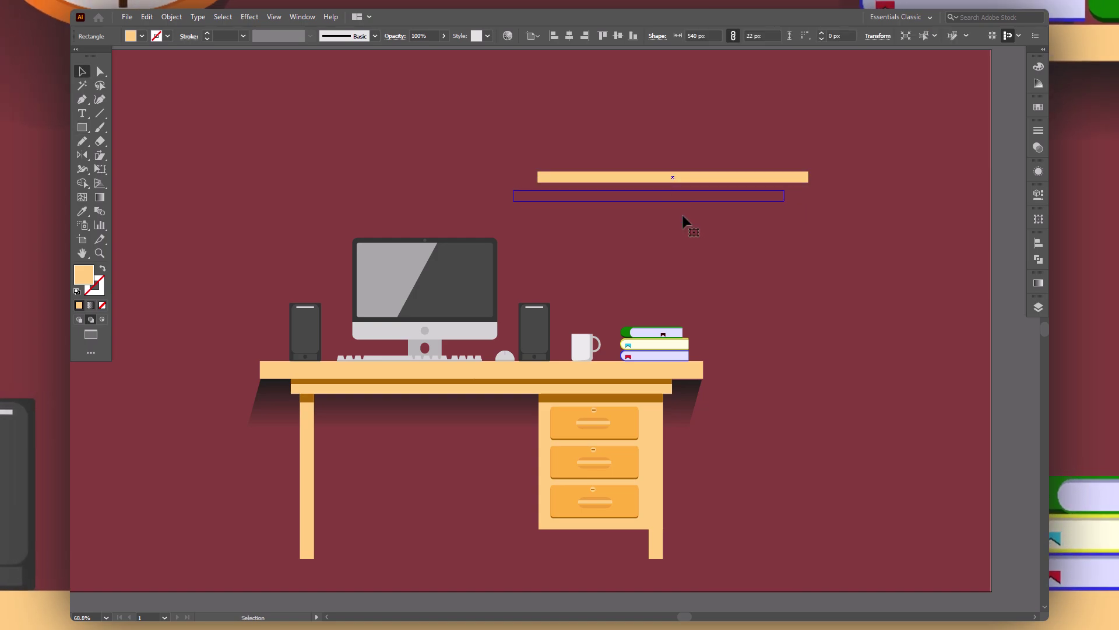
pyautogui.hotkey('ctrl', '1')
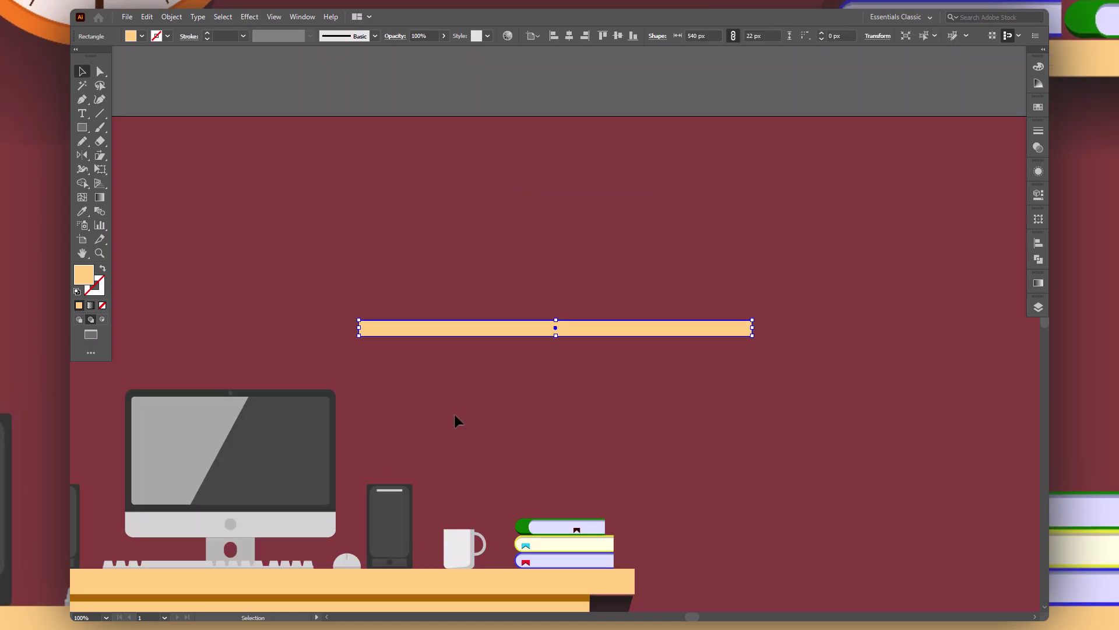
pyautogui.click(455, 406)
# Draw a shelf leg, copy it to the board's right end, and group both legs
pyautogui.press('m')
pyautogui.moveTo(412, 337)
pyautogui.mouseDown()
pyautogui.moveTo(426, 380)
pyautogui.moveTo(702, 358)
pyautogui.mouseUp()
pyautogui.press('v')
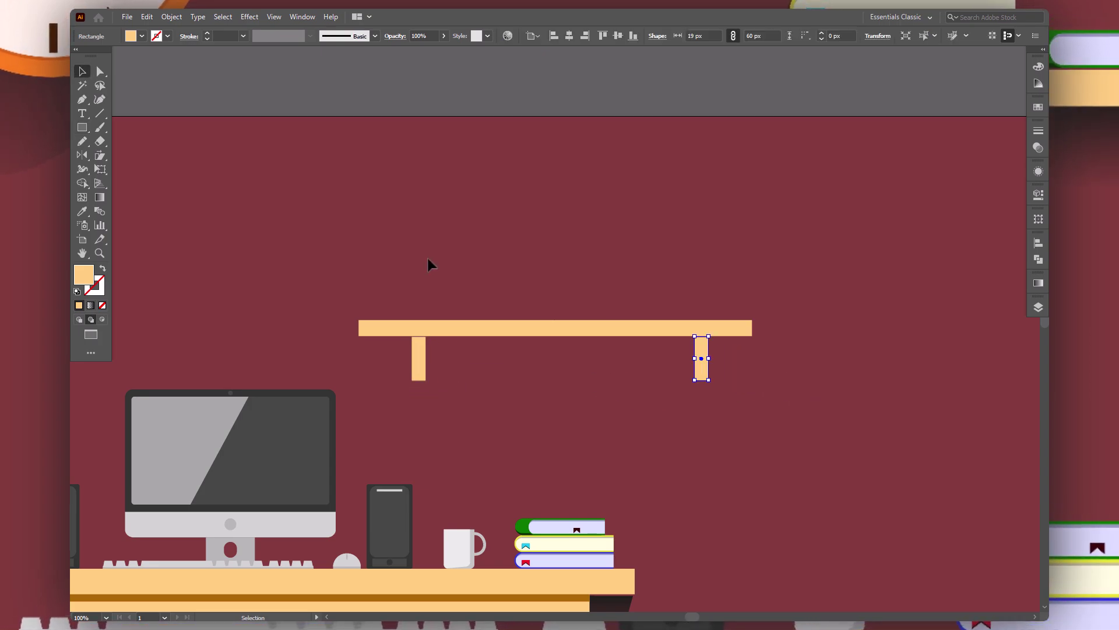
pyautogui.moveTo(397, 256)
pyautogui.mouseDown()
pyautogui.moveTo(778, 403)
pyautogui.moveTo(802, 433)
pyautogui.mouseUp()
pyautogui.click(802, 433)
pyautogui.moveTo(714, 362); pyautogui.dragTo(405, 373)
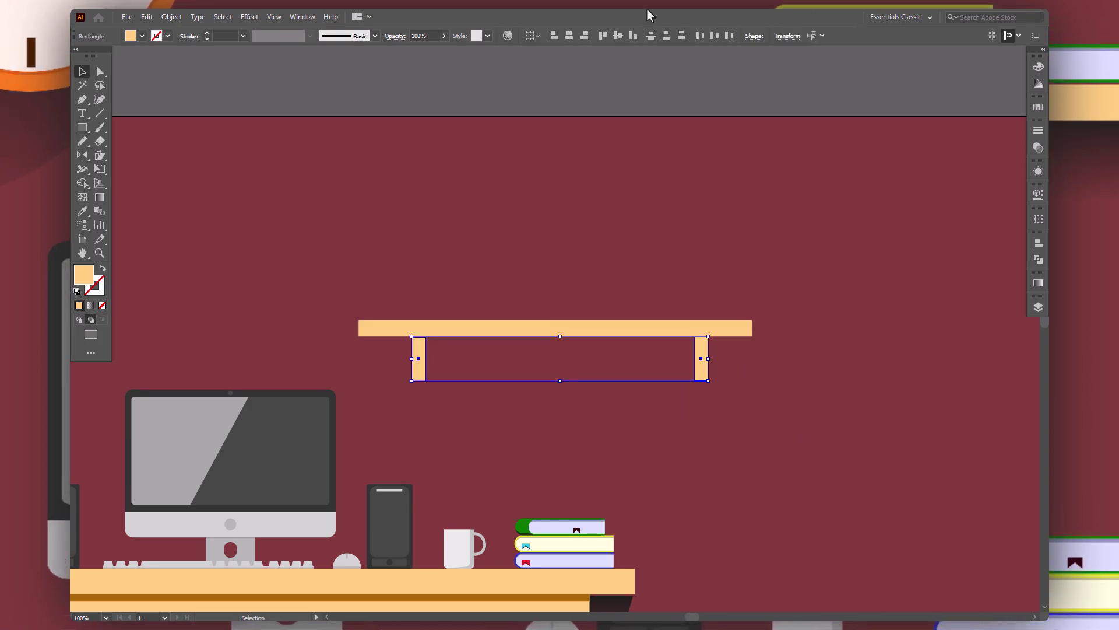
pyautogui.rightClick(699, 344)
pyautogui.click(705, 419)
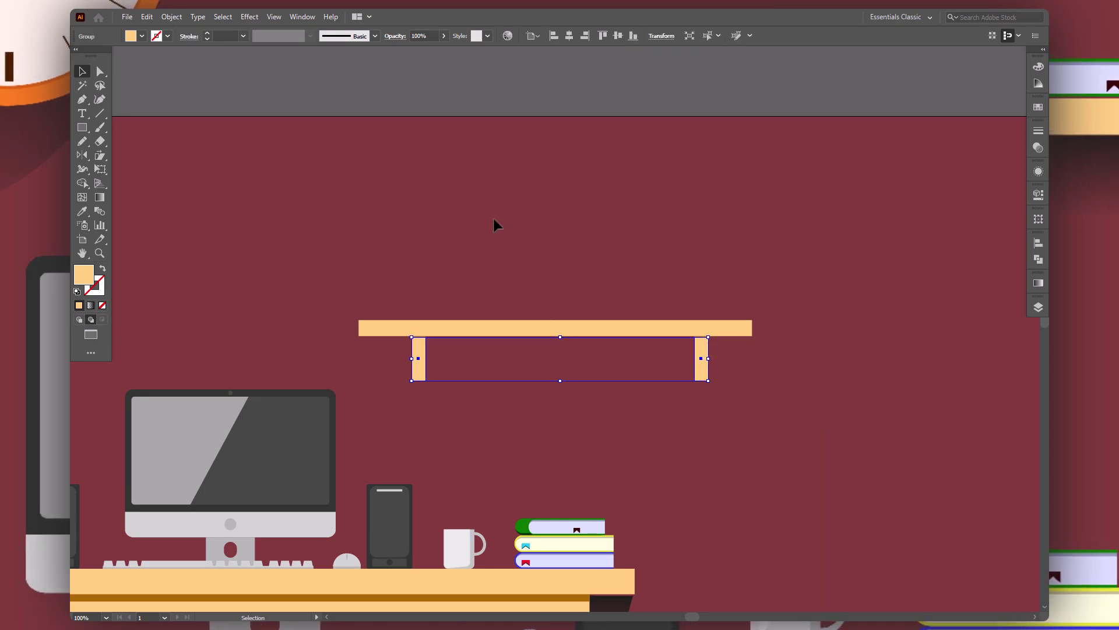
# Centre the board and legs horizontally, nudge the legs up flush, and send the board backward
pyautogui.hotkey('ctrl', 'a')
pyautogui.click(568, 36)
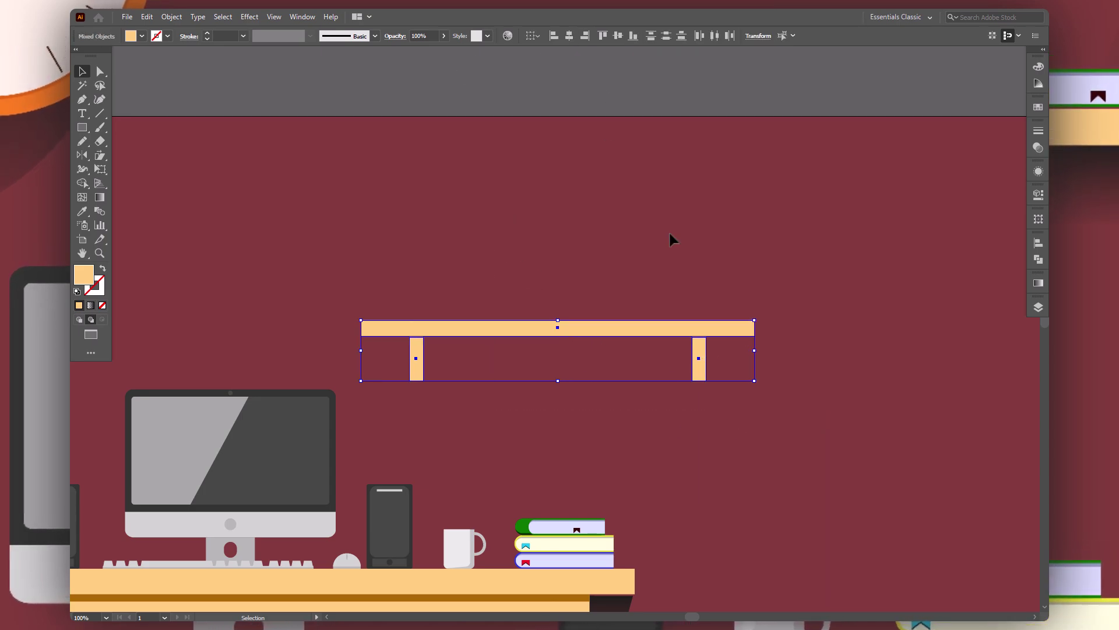
pyautogui.click(700, 359)
pyautogui.press('Up')
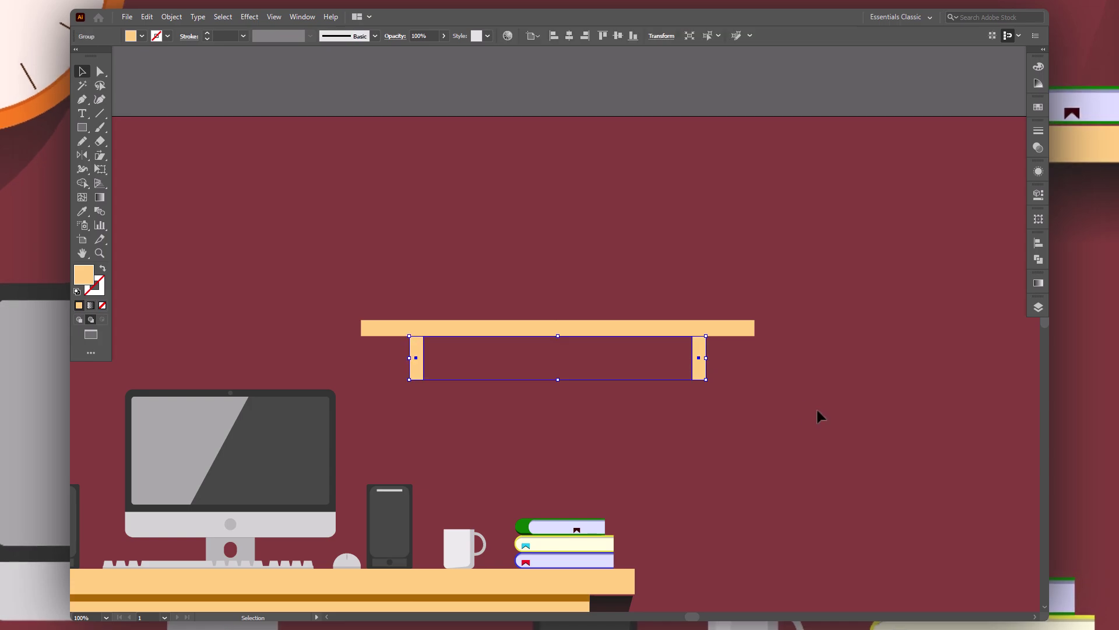
pyautogui.rightClick(729, 329)
pyautogui.click(898, 292)
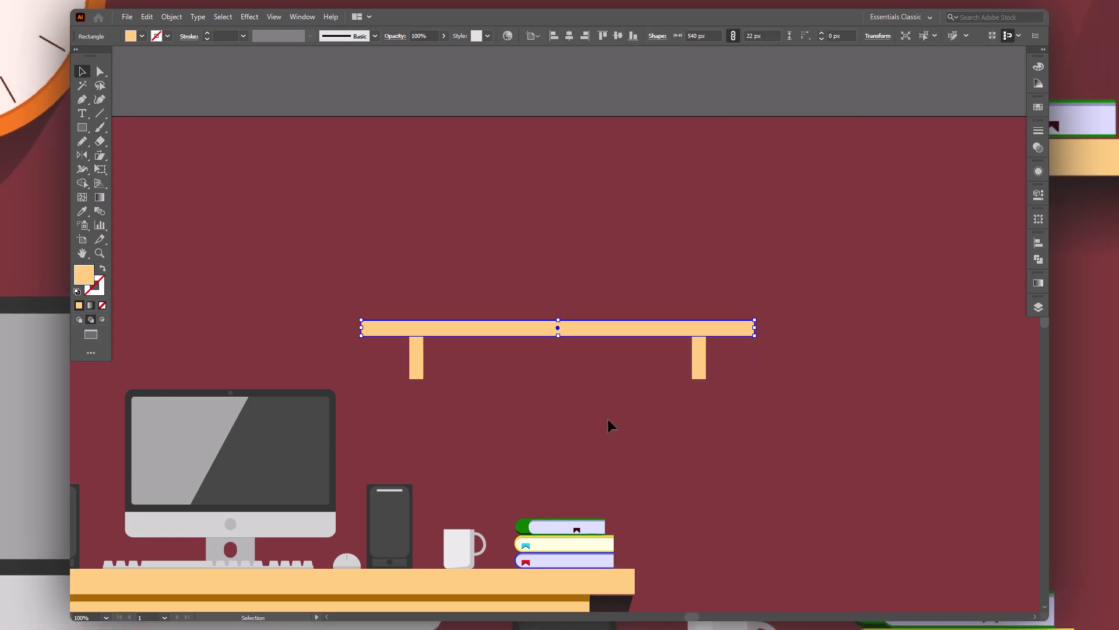
pyautogui.click(607, 419)
# Recolour the shelf legs a darker orange
pyautogui.moveTo(406, 361); pyautogui.dragTo(759, 387)
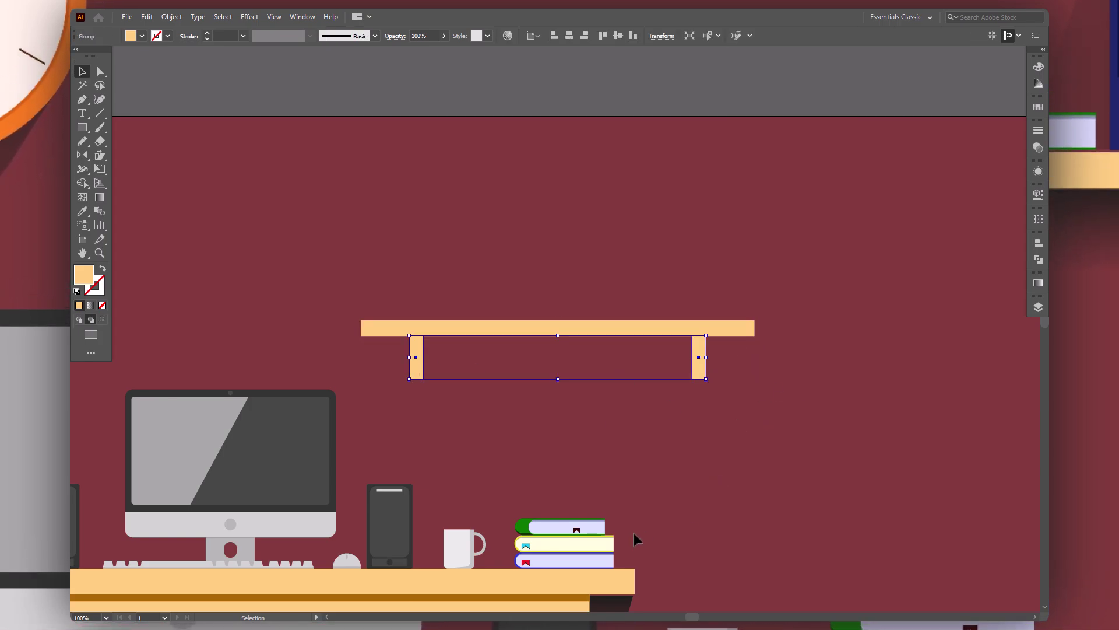
pyautogui.doubleClick(83, 274)
pyautogui.moveTo(321, 300); pyautogui.dragTo(375, 315)
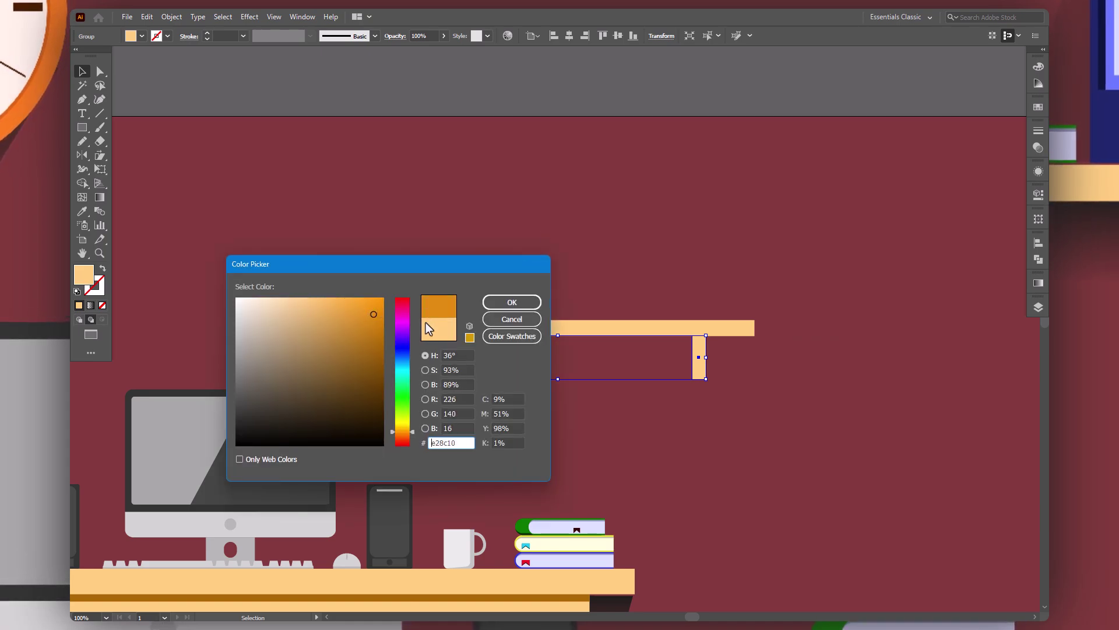
pyautogui.click(512, 301)
pyautogui.click(771, 457)
pyautogui.hscroll(-3, 572, 383)
pyautogui.scroll(-1, 573, 383)
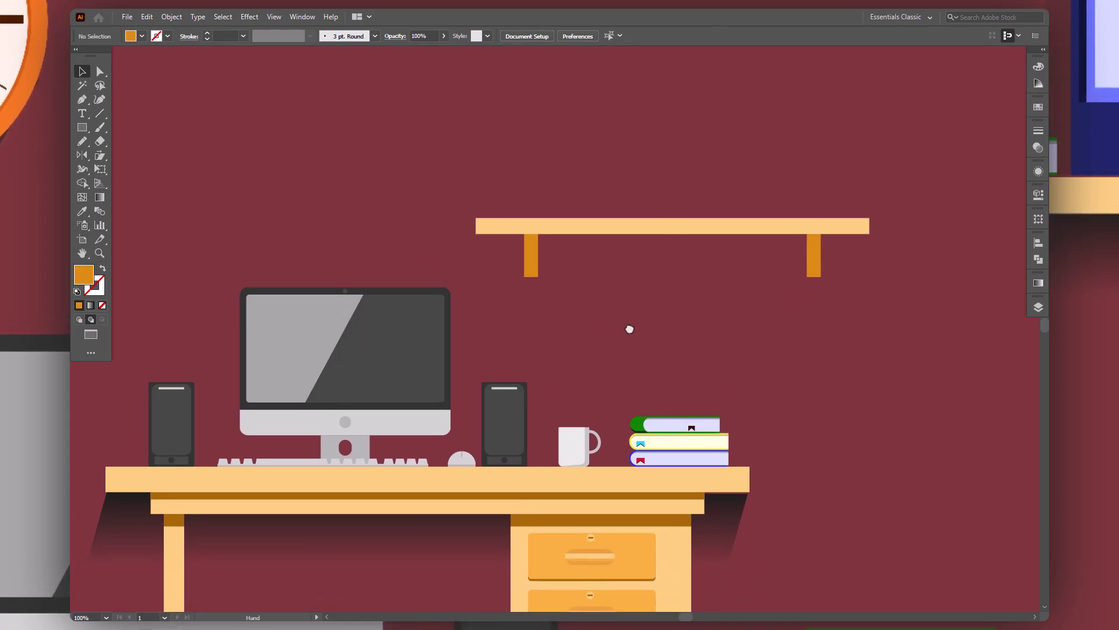
# Copy the desk's book stack up onto the shelf
pyautogui.click(627, 299)
pyautogui.click(669, 242)
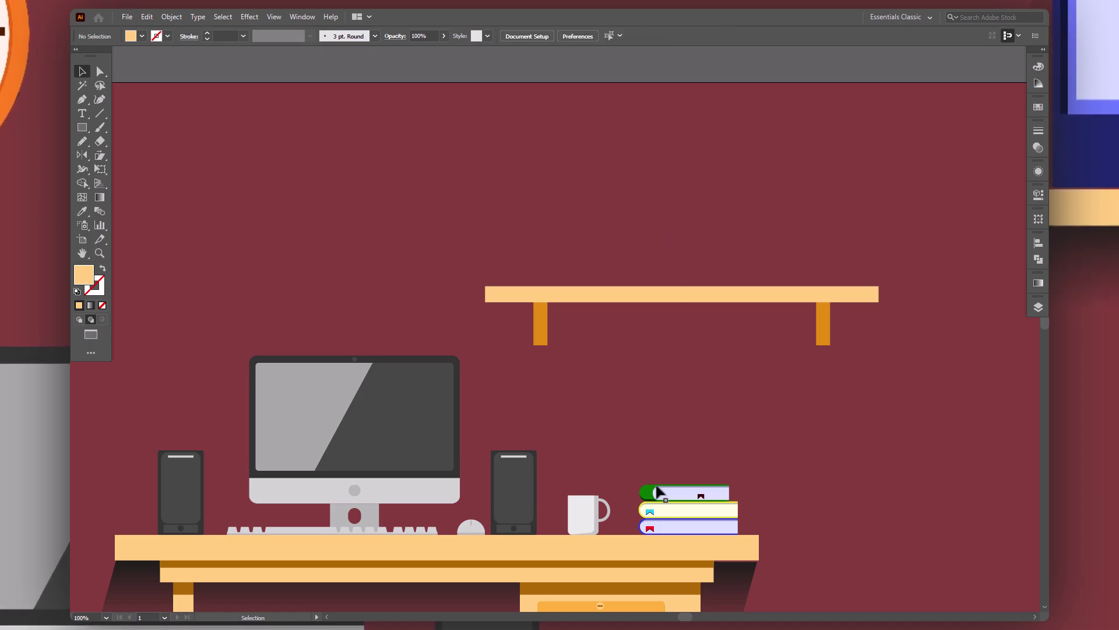
pyautogui.moveTo(760, 529); pyautogui.dragTo(636, 466)
pyautogui.moveTo(711, 481)
pyautogui.mouseDown()
pyautogui.moveTo(739, 432)
pyautogui.moveTo(638, 230)
pyautogui.mouseUp()
pyautogui.click(699, 268)
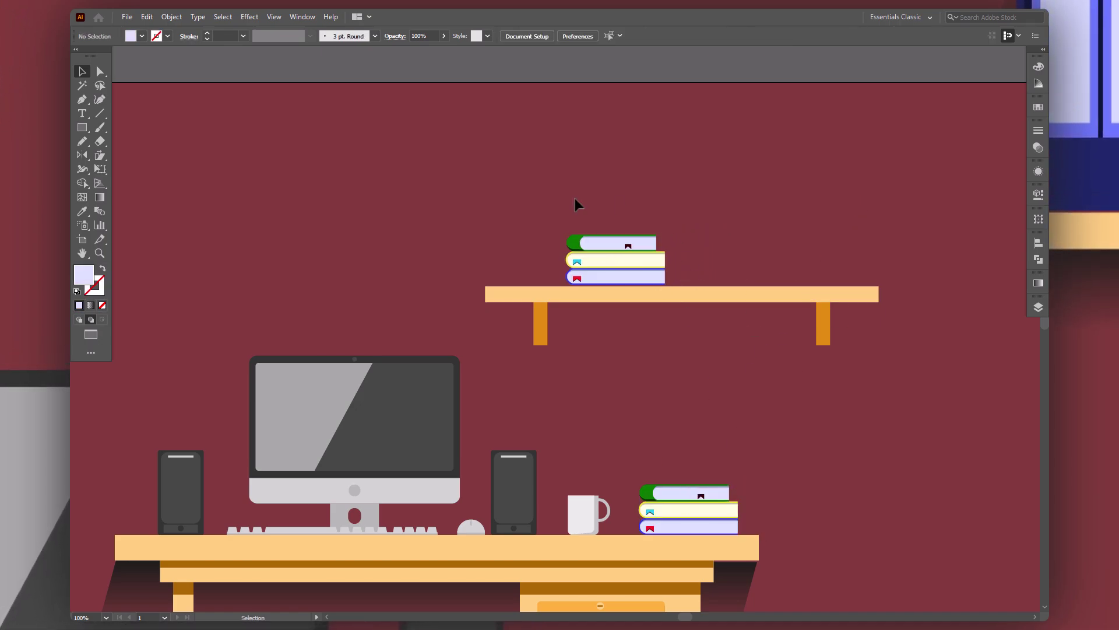
# Group the copied top book's parts and lay it beside the stack on the shelf
pyautogui.moveTo(552, 207); pyautogui.dragTo(667, 250)
pyautogui.rightClick(595, 234)
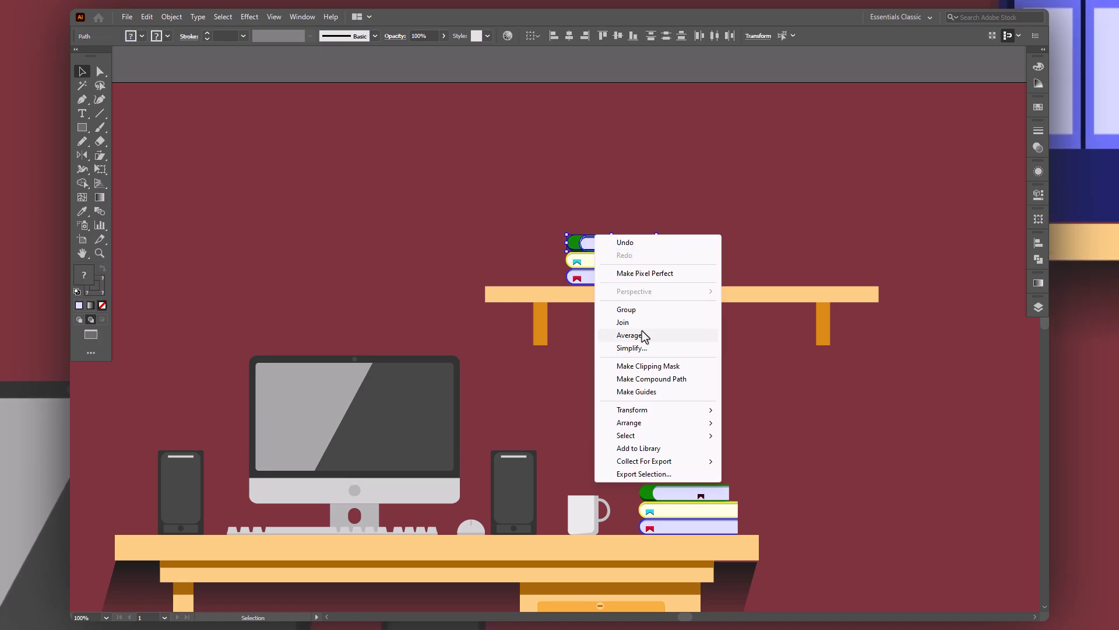
pyautogui.click(638, 309)
pyautogui.moveTo(598, 245)
pyautogui.mouseDown()
pyautogui.moveTo(793, 281)
pyautogui.moveTo(700, 279)
pyautogui.mouseUp()
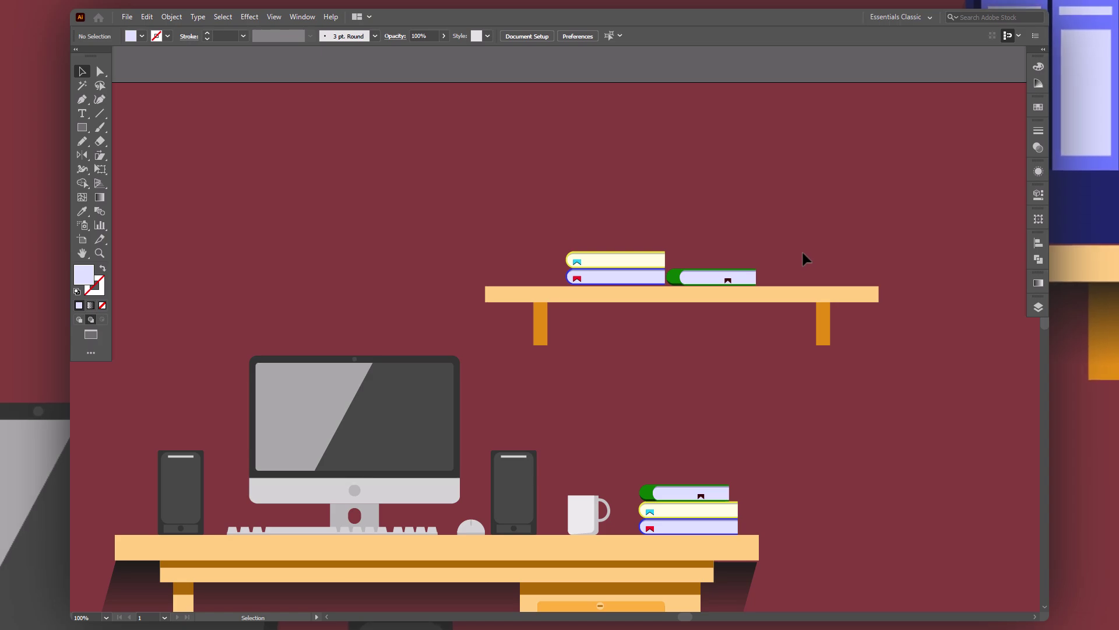
# Draw a tall box at the shelf's right end filled with navy #1f276e
pyautogui.press('m')
pyautogui.moveTo(764, 195); pyautogui.dragTo(869, 285)
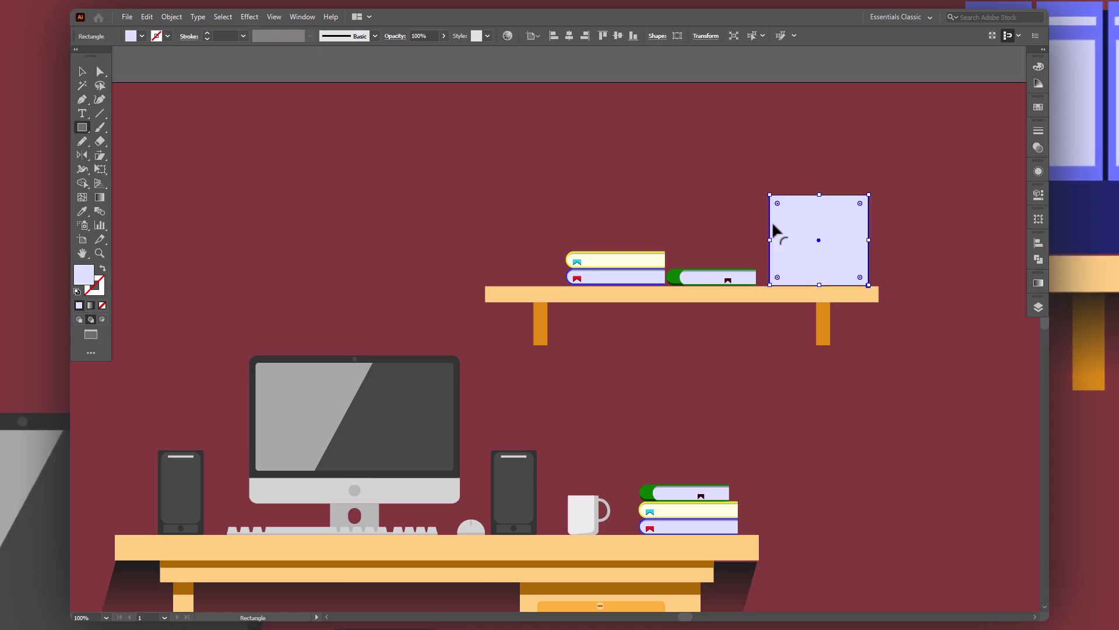
pyautogui.moveTo(818, 196); pyautogui.dragTo(818, 178)
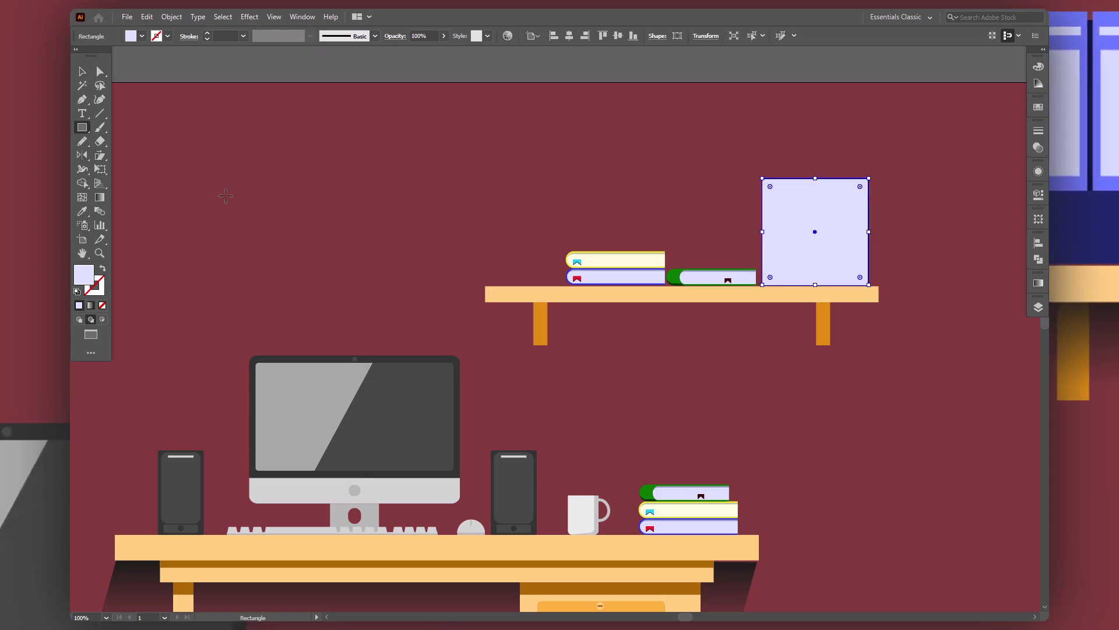
pyautogui.doubleClick(83, 274)
pyautogui.write('1f276e')
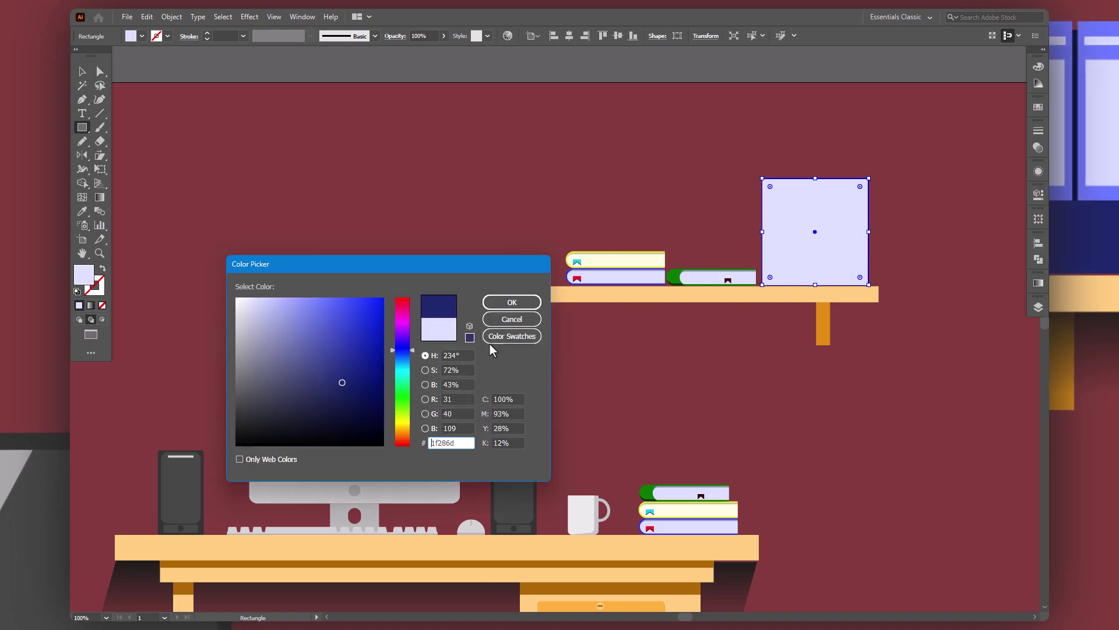
pyautogui.click(512, 302)
pyautogui.press('v')
pyautogui.click(848, 398)
# Draw an inner panel across the box's upper part in a darker navy
pyautogui.press('m')
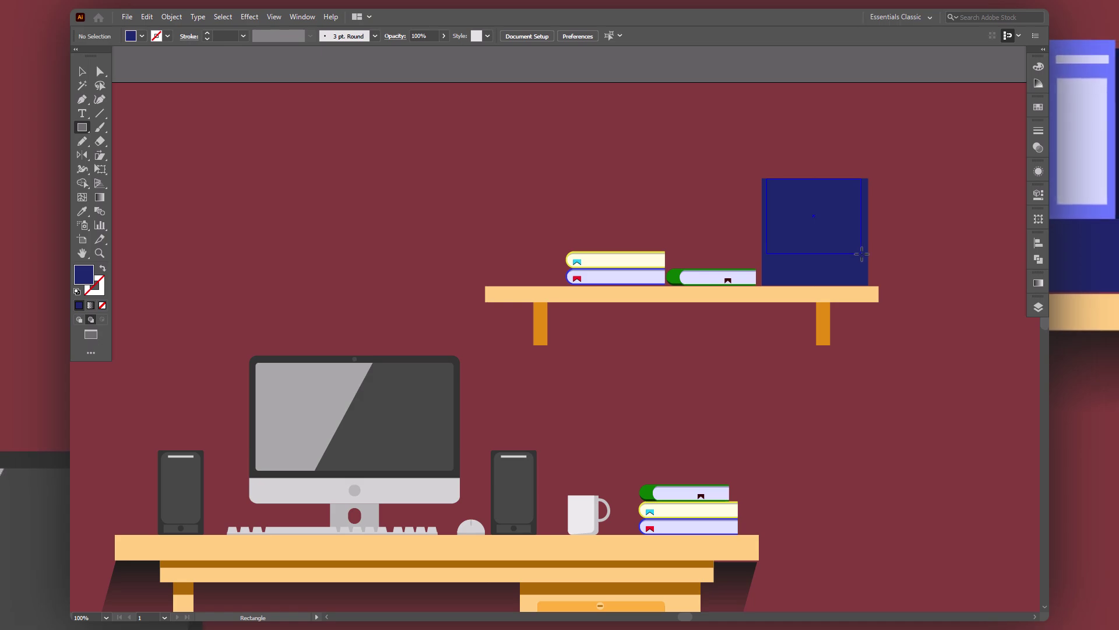
pyautogui.moveTo(861, 253); pyautogui.dragTo(862, 253)
pyautogui.doubleClick(84, 274)
pyautogui.click(350, 407)
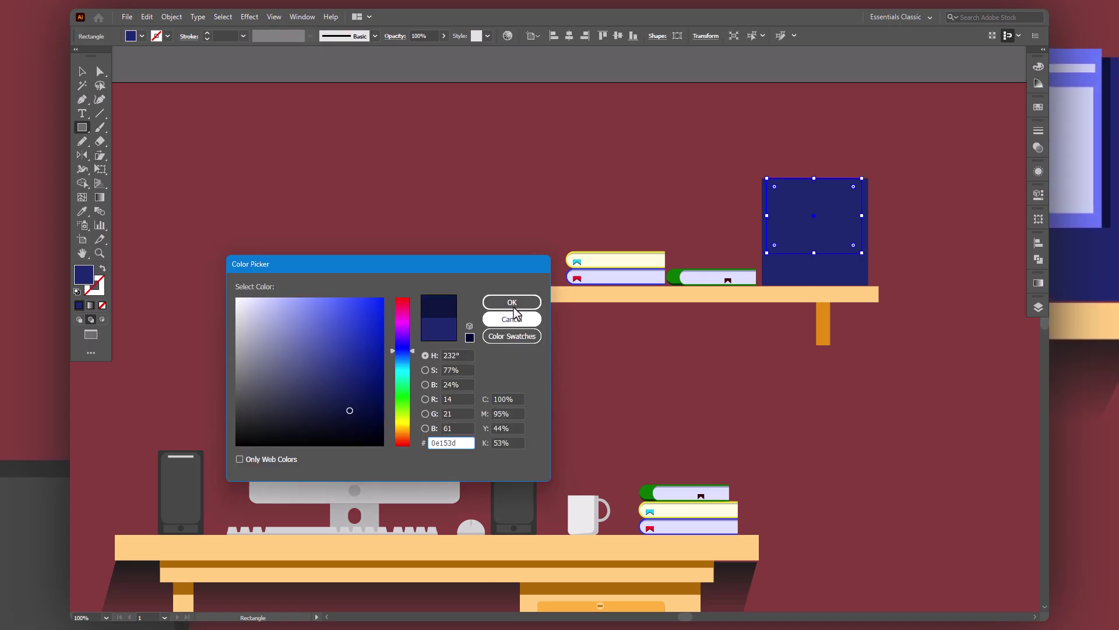
pyautogui.click(512, 302)
pyautogui.press('v')
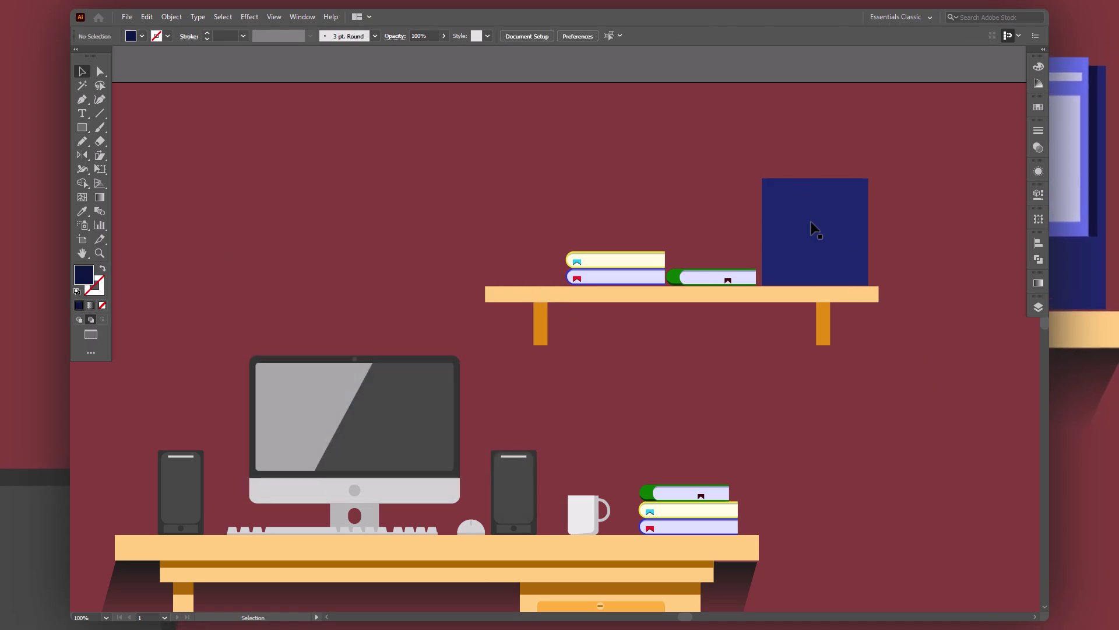
# Send the navy box to the back and widen the dark panel to fill it
pyautogui.click(811, 225)
pyautogui.rightClick(810, 222)
pyautogui.click(719, 481)
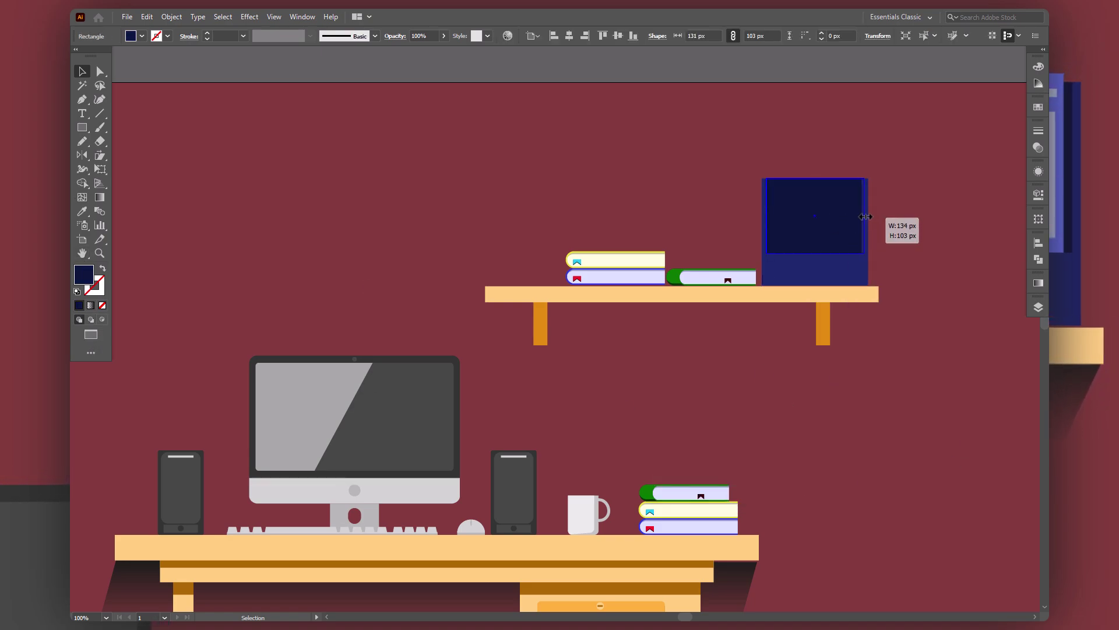
pyautogui.moveTo(697, 142); pyautogui.dragTo(888, 246)
pyautogui.click(912, 266)
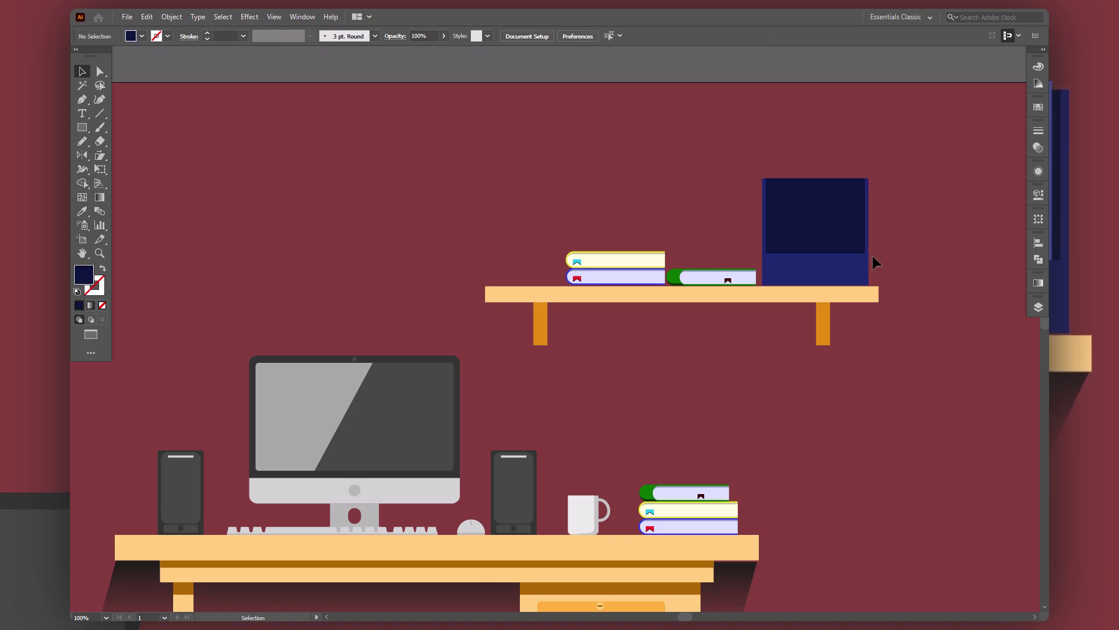
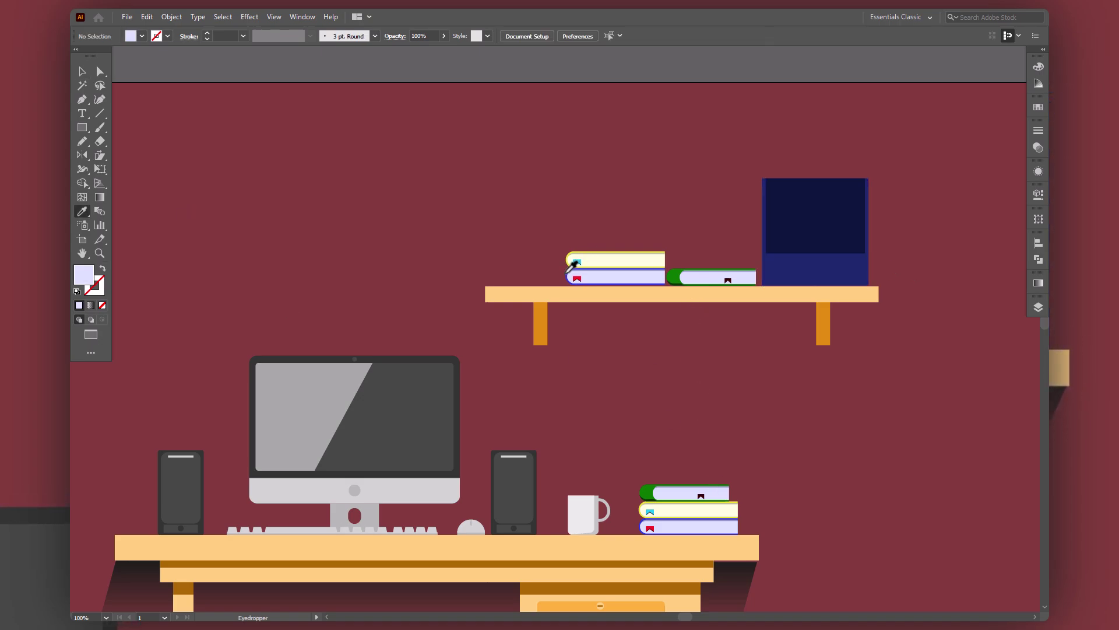
# Draw a 697bff blue binder rectangle inside the navy box on the shelf
pyautogui.doubleClick(84, 274)
pyautogui.write('697bff')
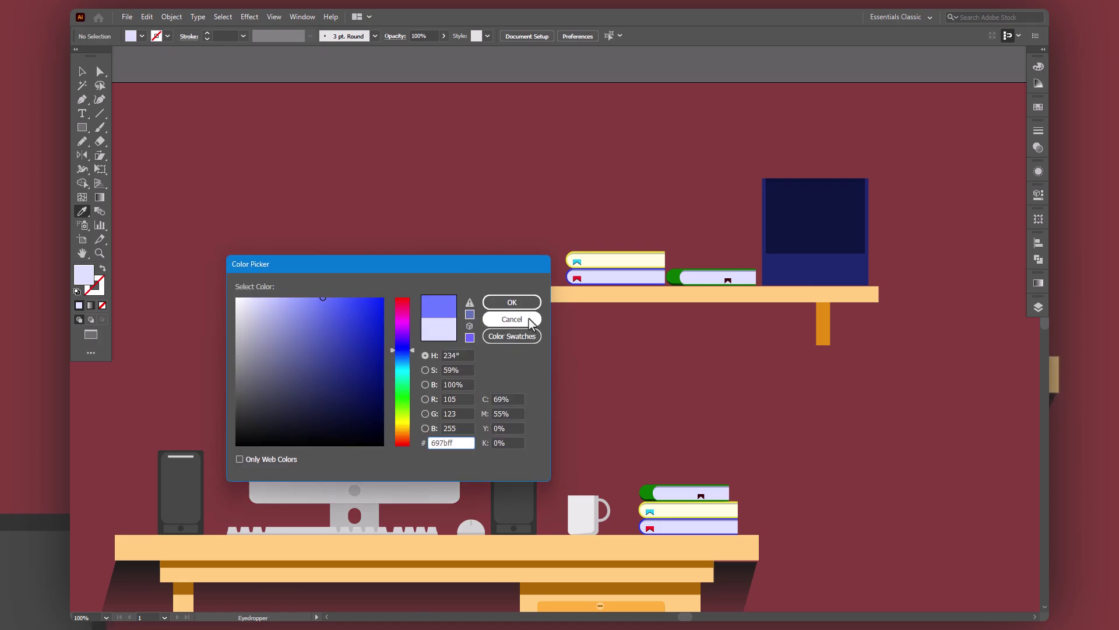
pyautogui.click(511, 302)
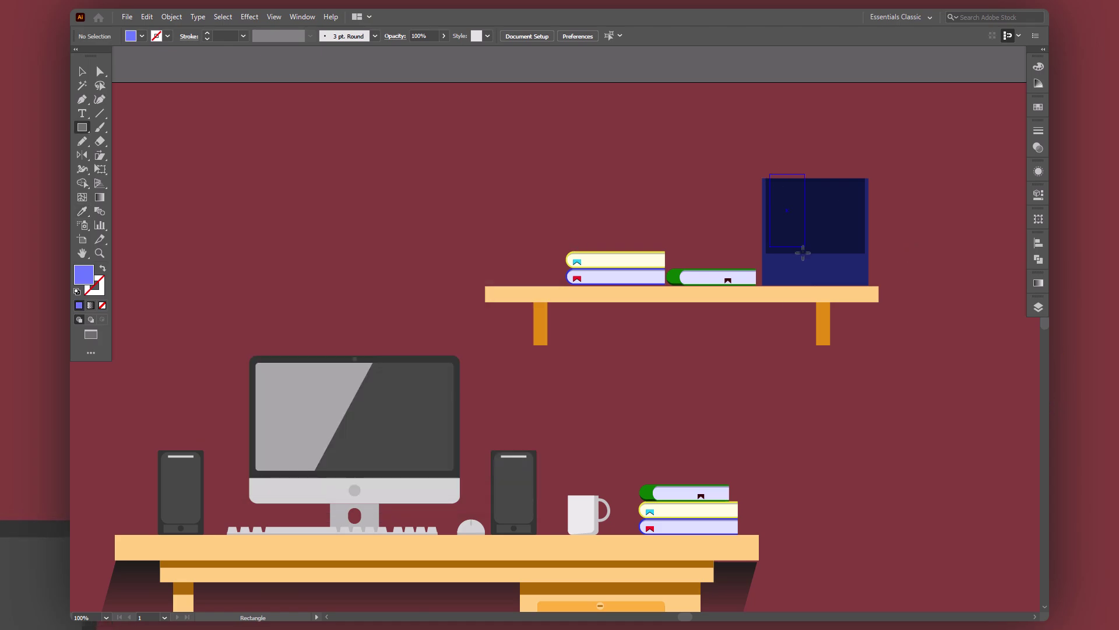
pyautogui.moveTo(800, 252); pyautogui.dragTo(798, 252)
# Duplicate the binder twice to its right and top-align all three binders
pyautogui.press('v')
pyautogui.moveTo(789, 214); pyautogui.dragTo(815, 221)
pyautogui.hotkey('ctrl', 'd')
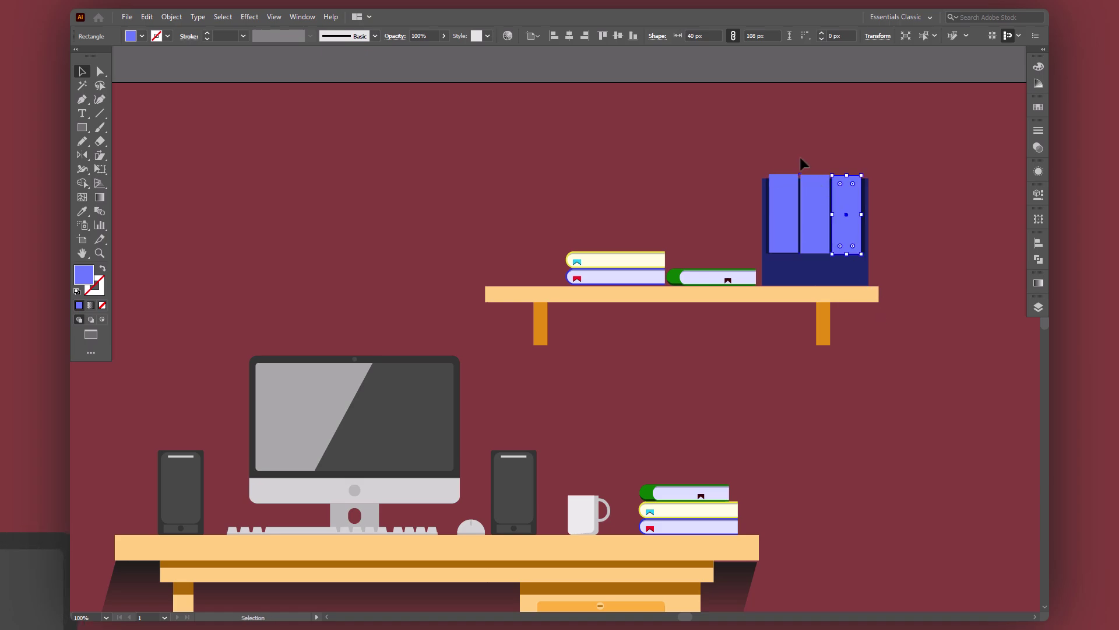
pyautogui.moveTo(803, 165); pyautogui.dragTo(825, 200)
pyautogui.click(630, 38)
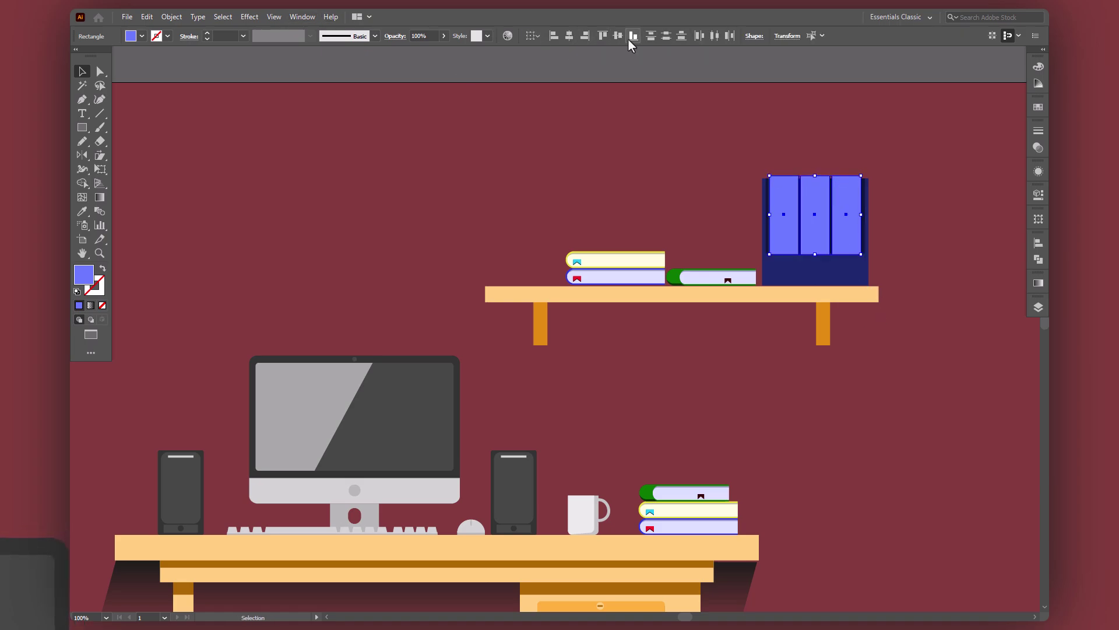
pyautogui.click(907, 212)
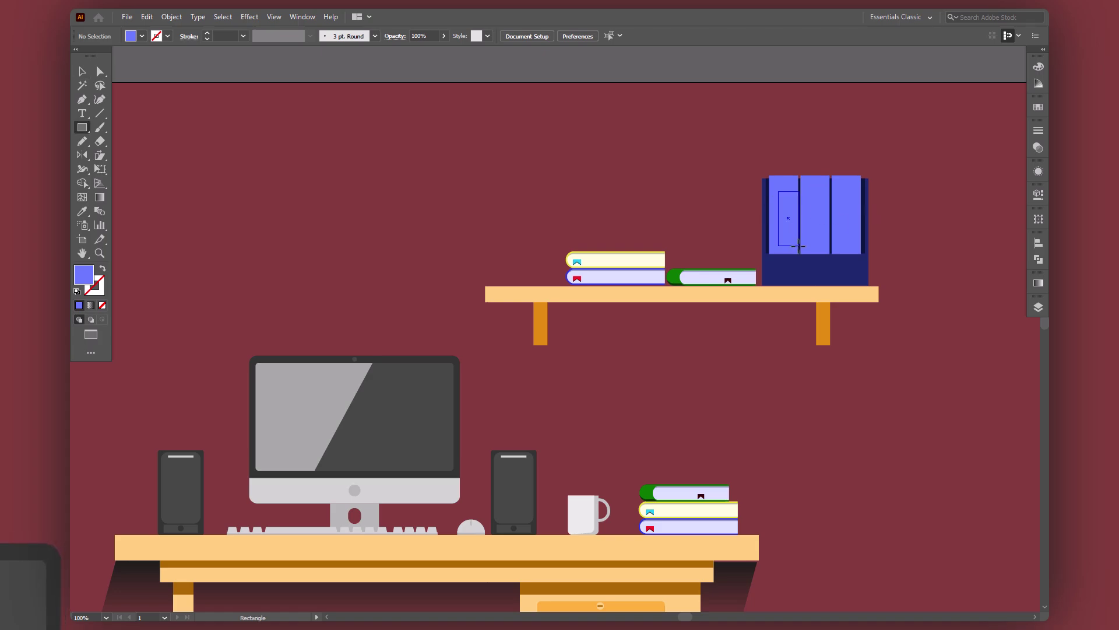
# Draw a light lavender label panel on the first binder
pyautogui.moveTo(791, 248); pyautogui.dragTo(792, 247)
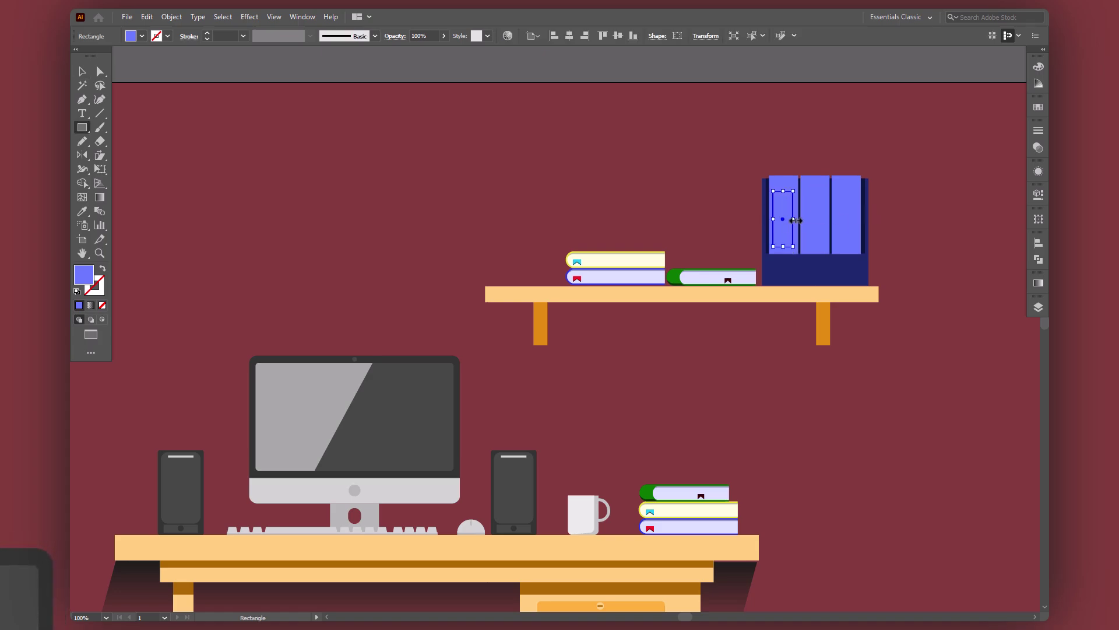
pyautogui.doubleClick(83, 274)
pyautogui.write('d4dbff')
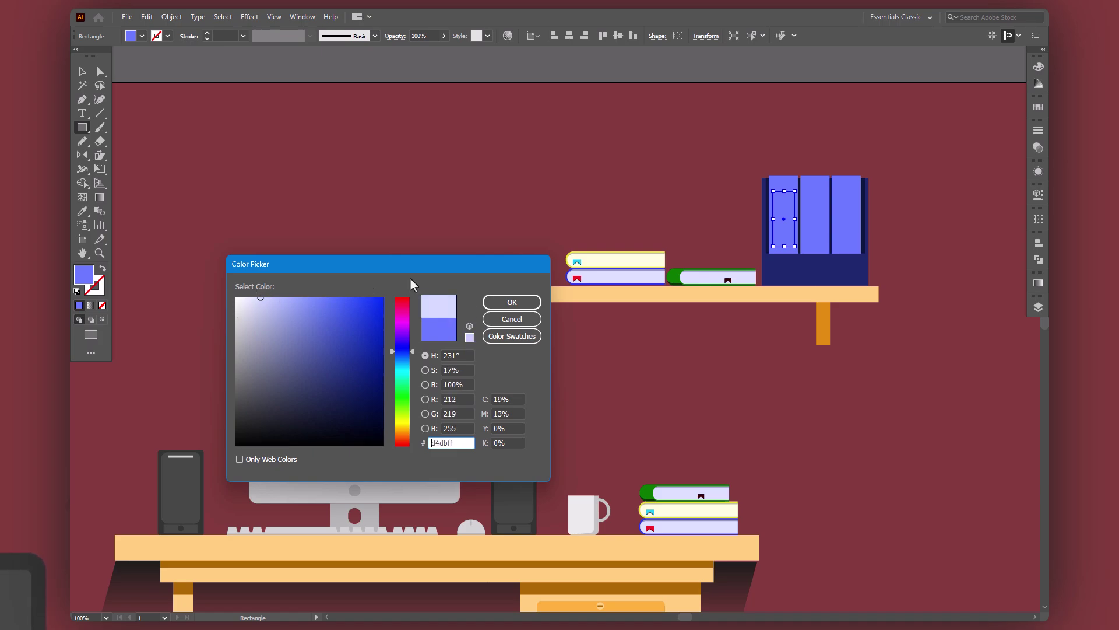
pyautogui.click(512, 303)
pyautogui.press('v')
pyautogui.click(894, 269)
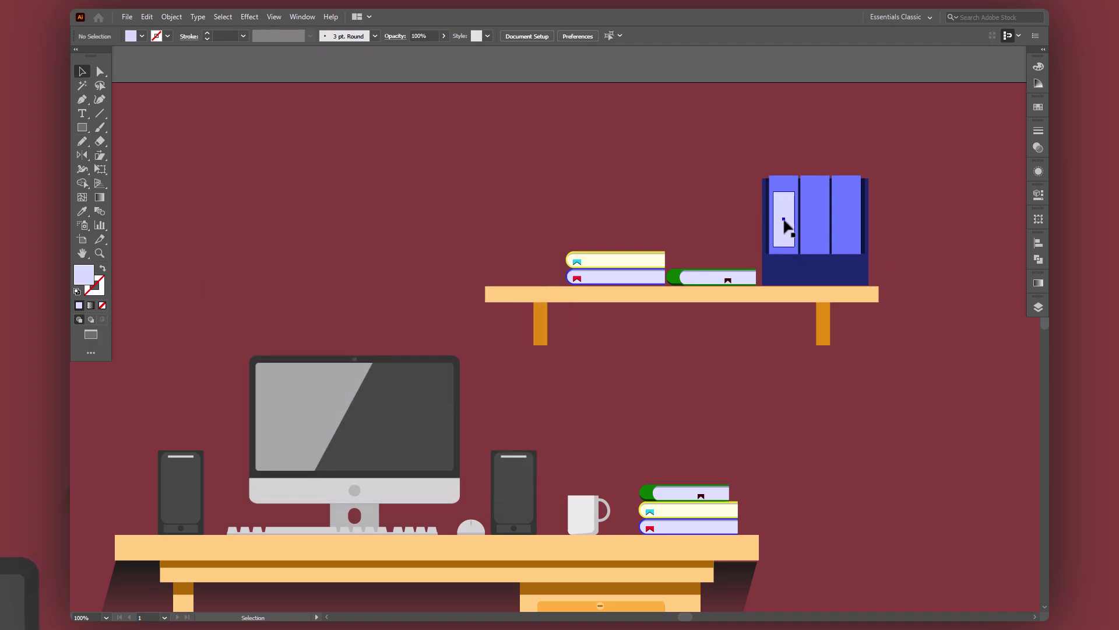
# Copy the label onto the middle and right binders and align the three labels
pyautogui.click(785, 226)
pyautogui.moveTo(813, 218); pyautogui.dragTo(814, 220)
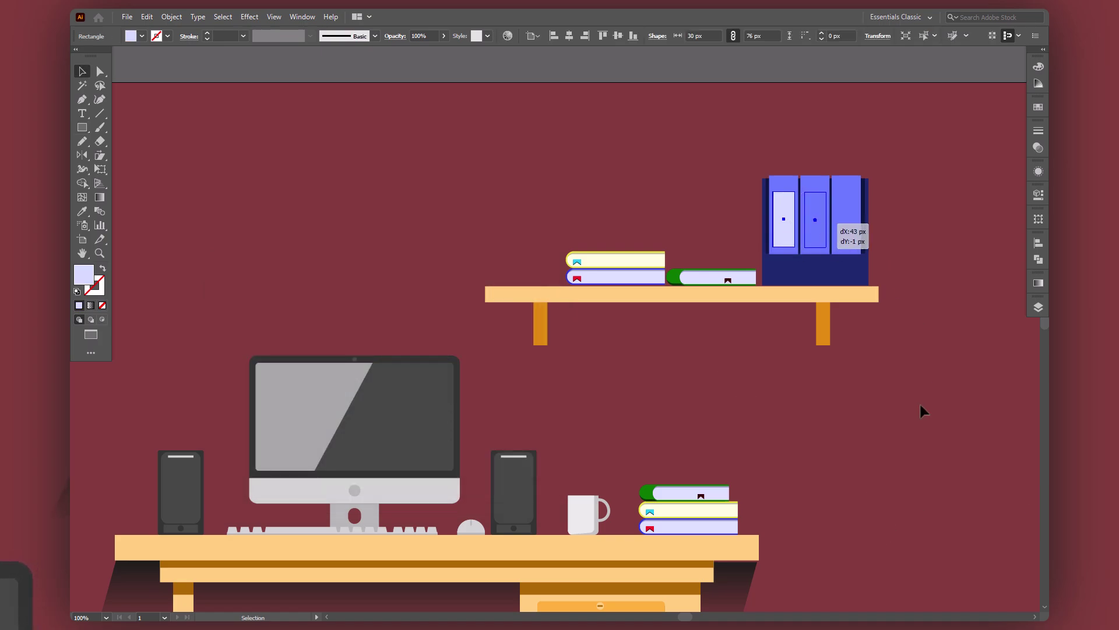
pyautogui.hotkey('ctrl', '+')
pyautogui.hotkey('ctrl', '+')
pyautogui.hotkey('ctrl', '+')
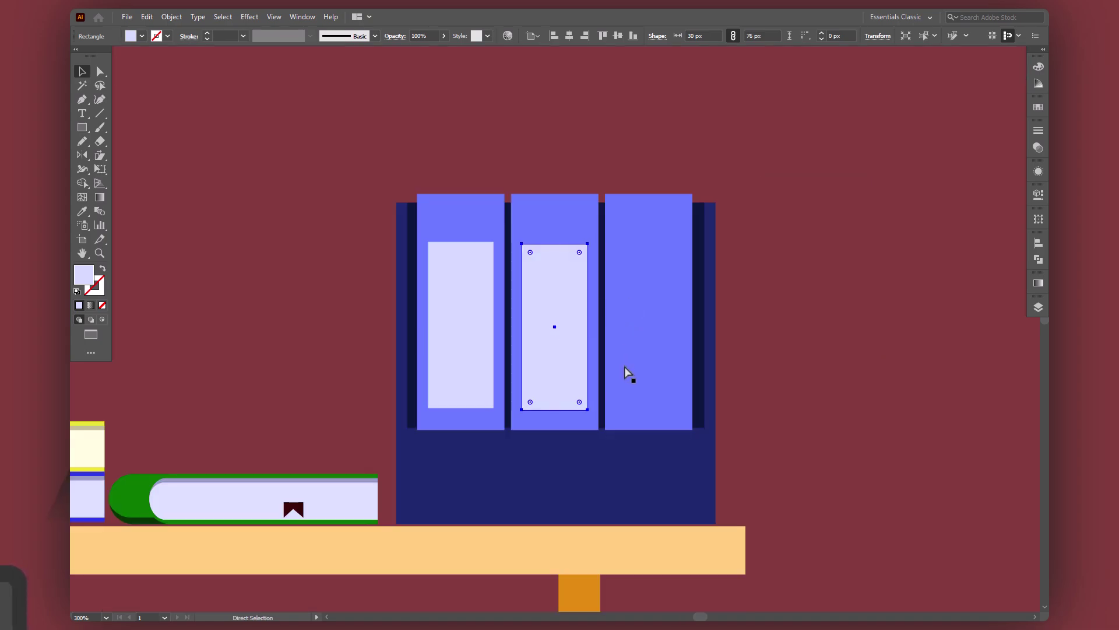
pyautogui.hotkey('ctrl', 'd')
pyautogui.press('v')
pyautogui.click(554, 321)
pyautogui.click(618, 35)
pyautogui.click(577, 126)
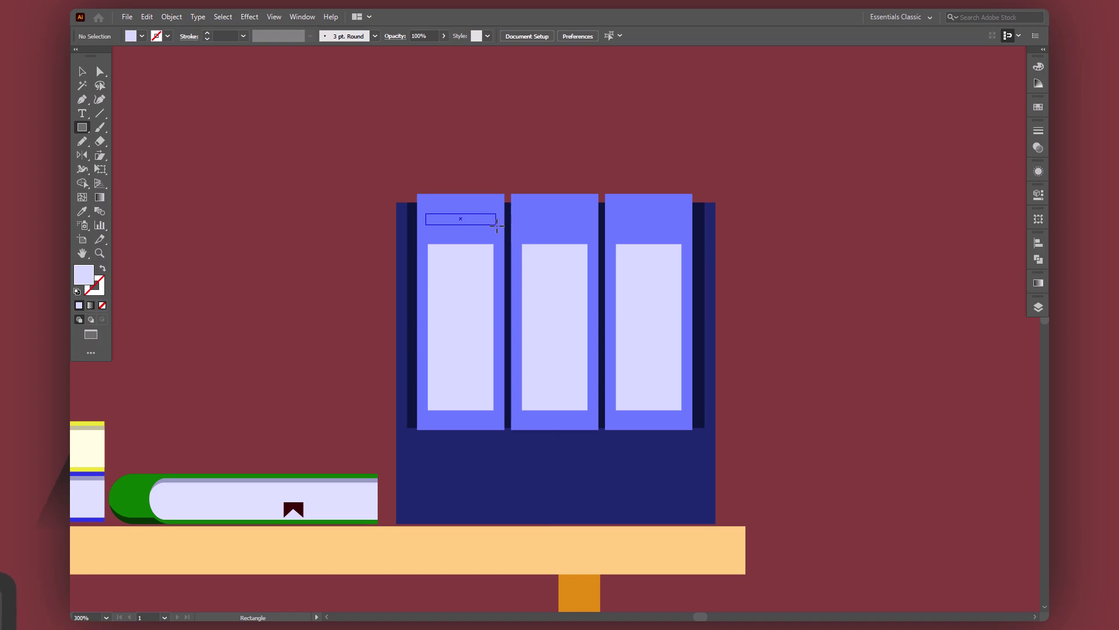
# Add a thin lavender strip near a binder's top and duplicate it onto another binder
pyautogui.moveTo(497, 225); pyautogui.dragTo(496, 225)
pyautogui.press('v')
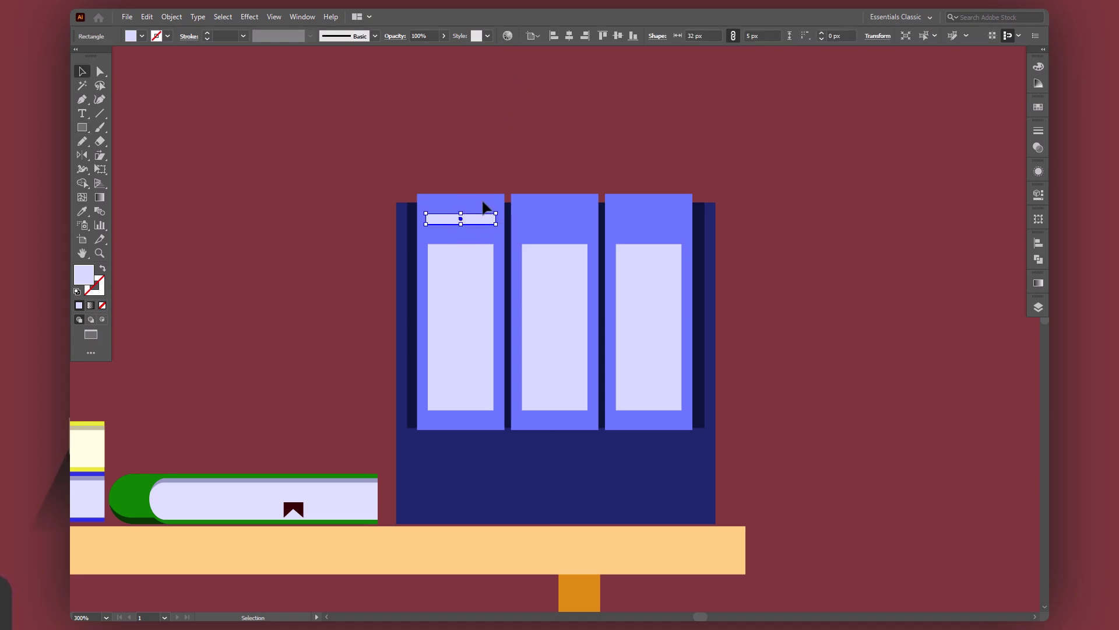
pyautogui.hotkey('ctrl', 'shift', 'a')
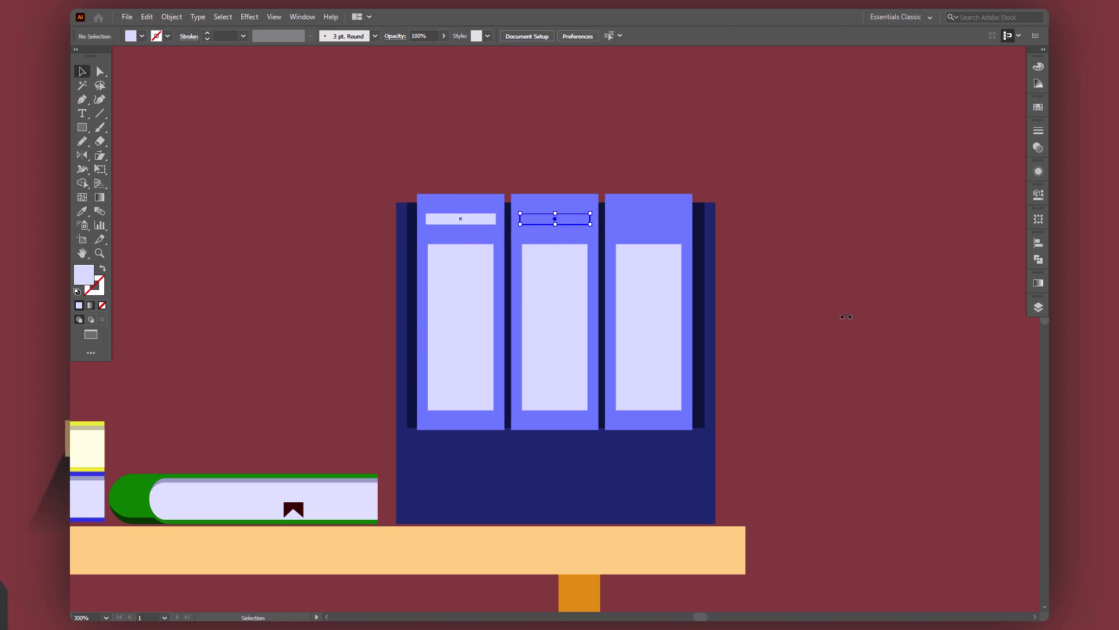
pyautogui.hotkey('ctrl', 'd')
pyautogui.hotkey('ctrl', 'shift', 'a')
pyautogui.hotkey('ctrl', '0')
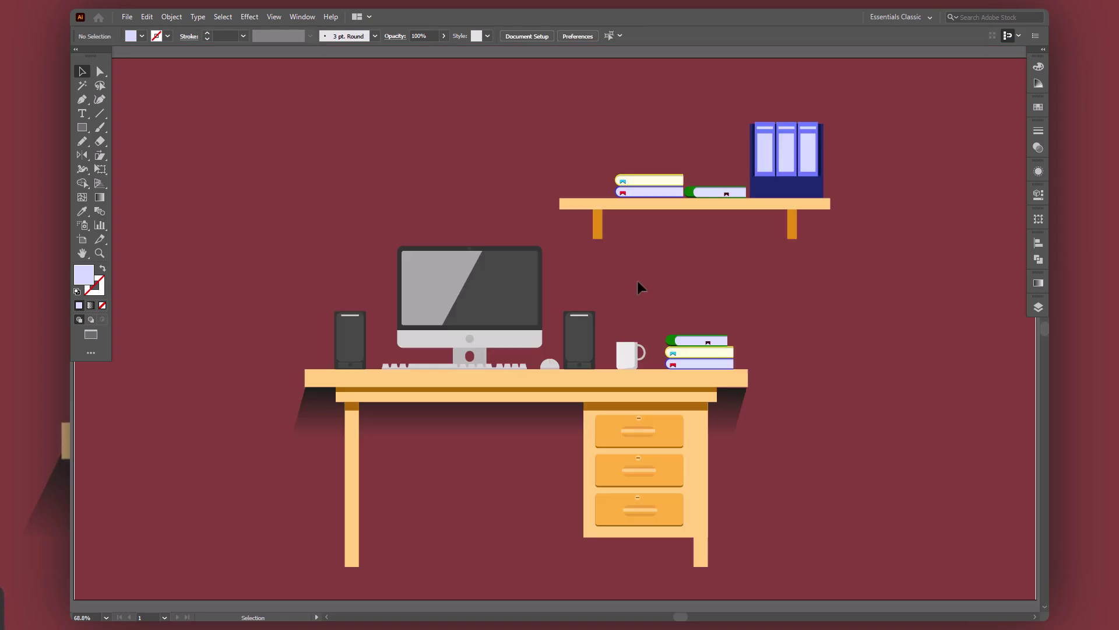
# Copy the desk's gradient shadow under the shelf and pull its right anchors to the shelf edge
pyautogui.keyDown('alt'); pyautogui.moveTo(506, 421); pyautogui.dragTo(764, 250); pyautogui.keyUp('alt')
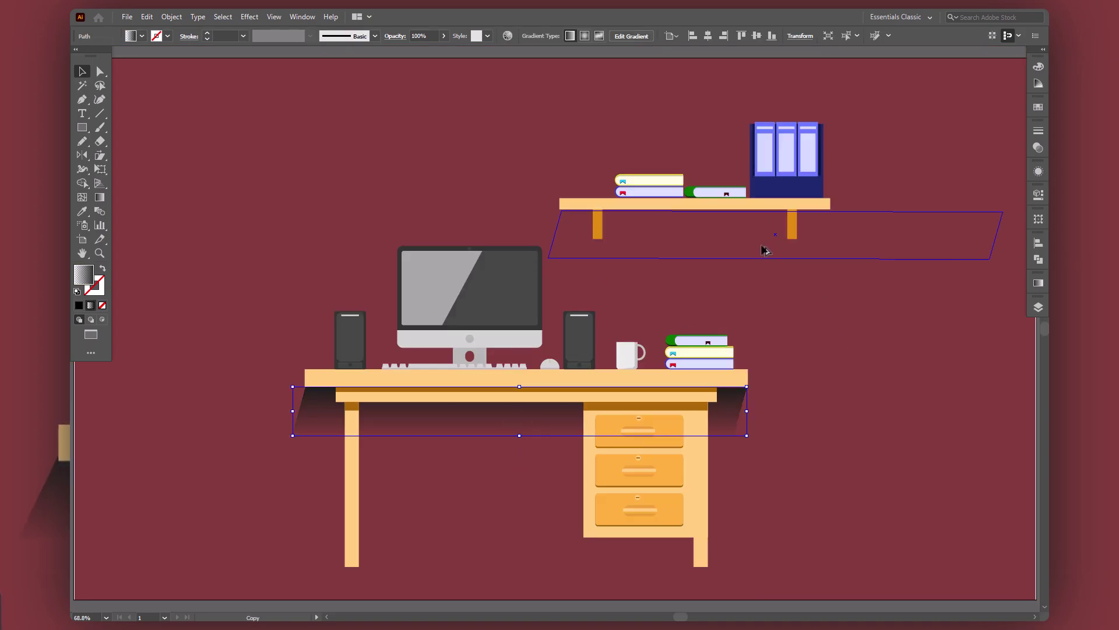
pyautogui.press('Up')
pyautogui.press('Up')
pyautogui.press('Up')
pyautogui.press('Up')
pyautogui.press('Up')
pyautogui.press('Up')
pyautogui.press('Up')
pyautogui.press('Up')
pyautogui.press('Up')
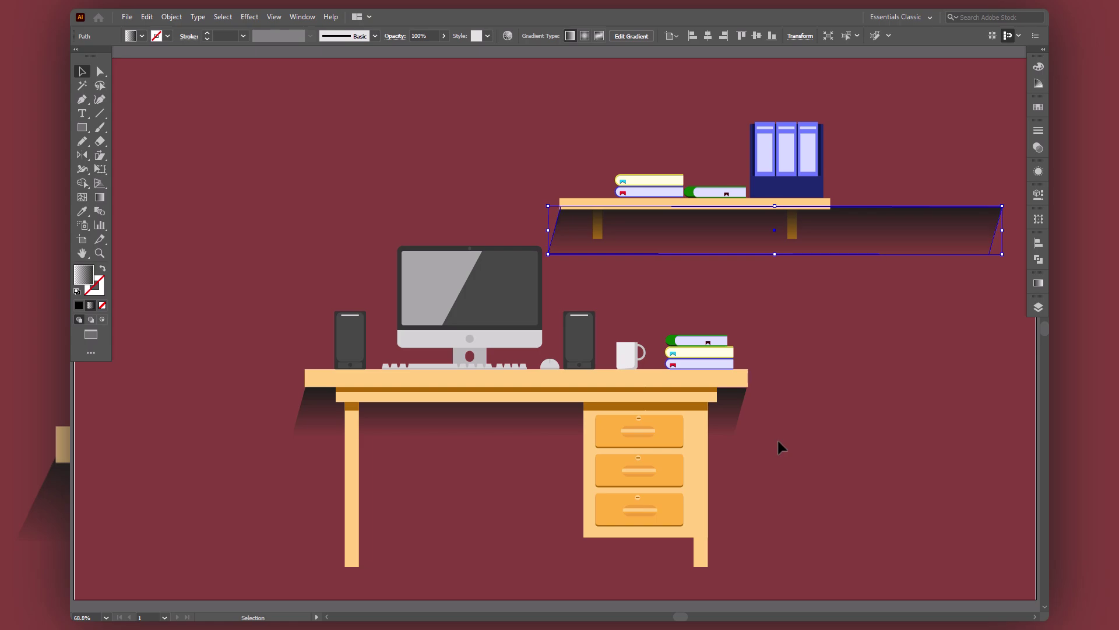
pyautogui.press('a')
pyautogui.moveTo(986, 285); pyautogui.dragTo(992, 229)
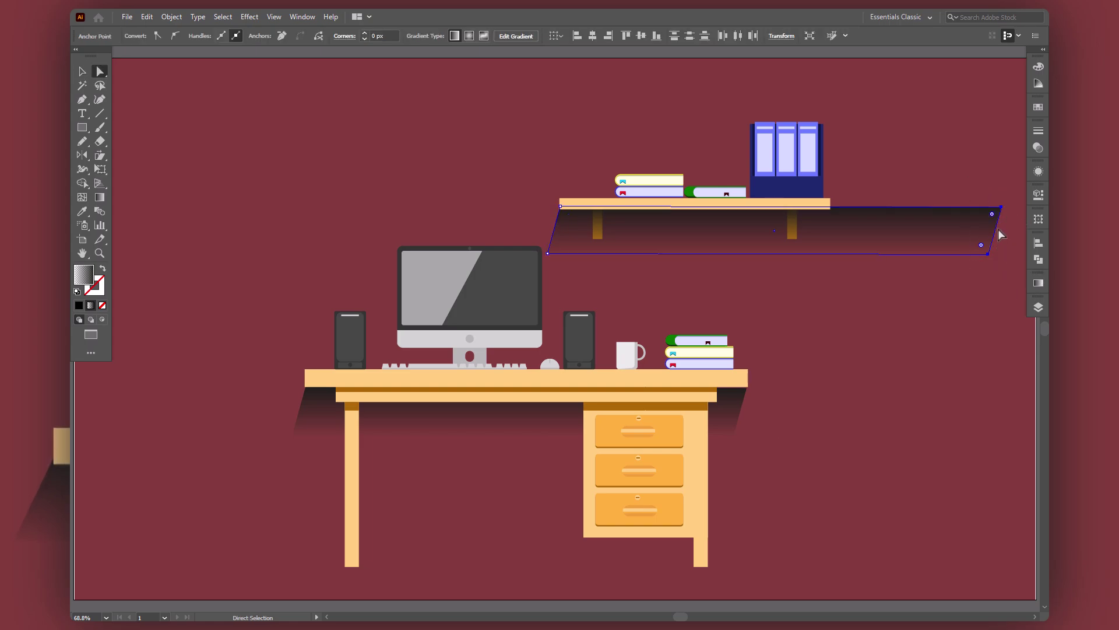
pyautogui.moveTo(956, 184); pyautogui.dragTo(1026, 317)
pyautogui.moveTo(988, 254); pyautogui.dragTo(817, 256)
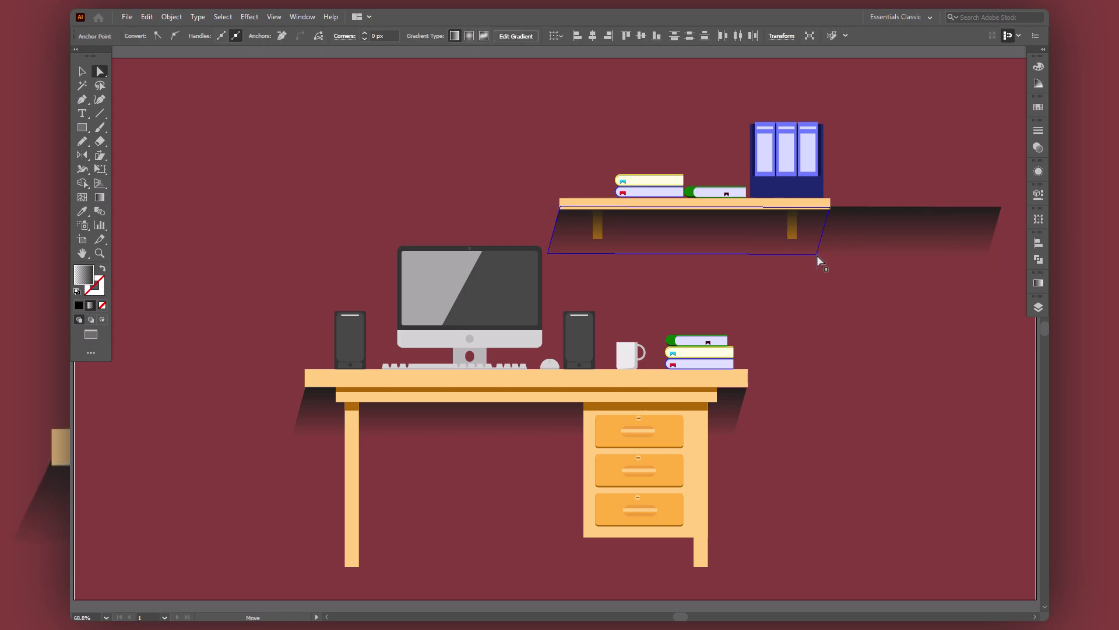
# Raise the shelf shadow's bottom edge to shorten it
pyautogui.press('v')
pyautogui.moveTo(697, 254); pyautogui.dragTo(691, 236)
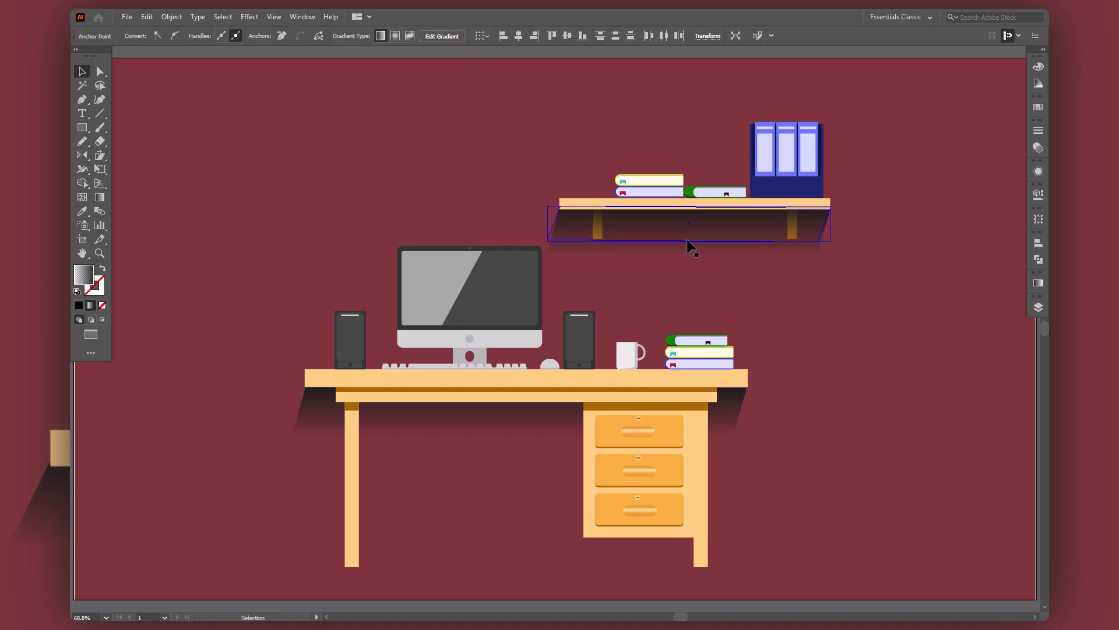
pyautogui.click(848, 311)
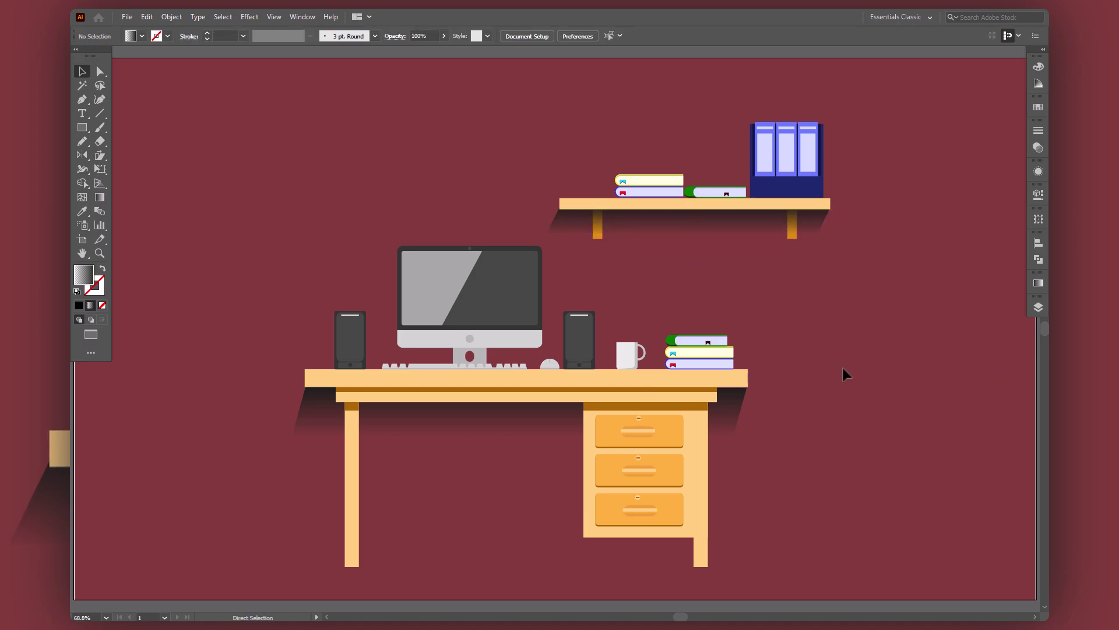
pyautogui.hotkey('ctrl', '-')
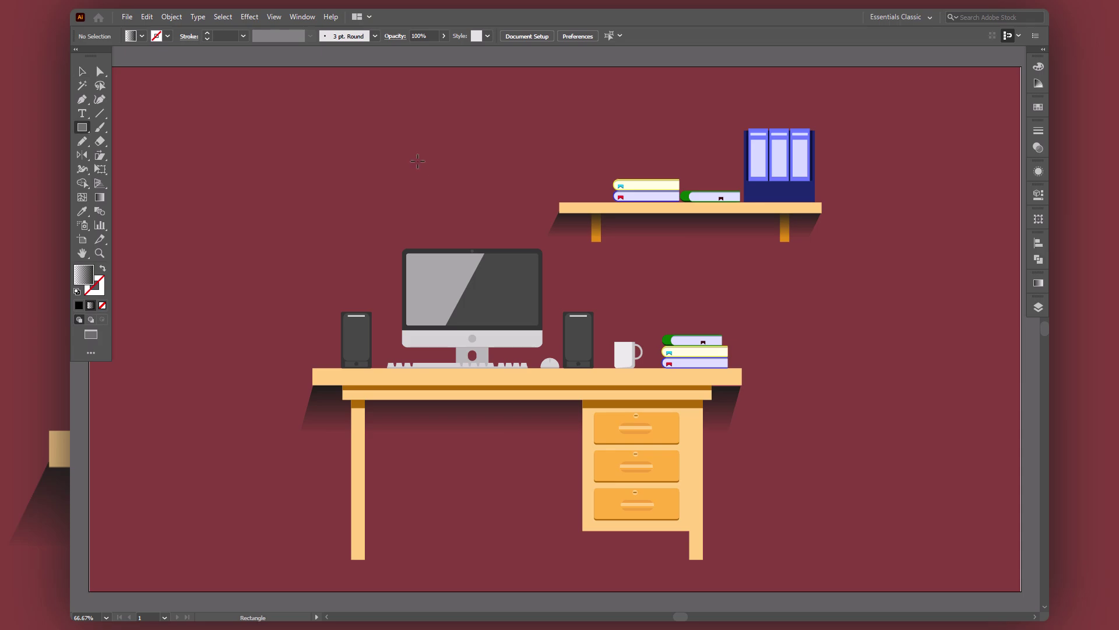
# Draw a trial grey circle on the wall, then delete it
pyautogui.click(78, 305)
pyautogui.doubleClick(84, 274)
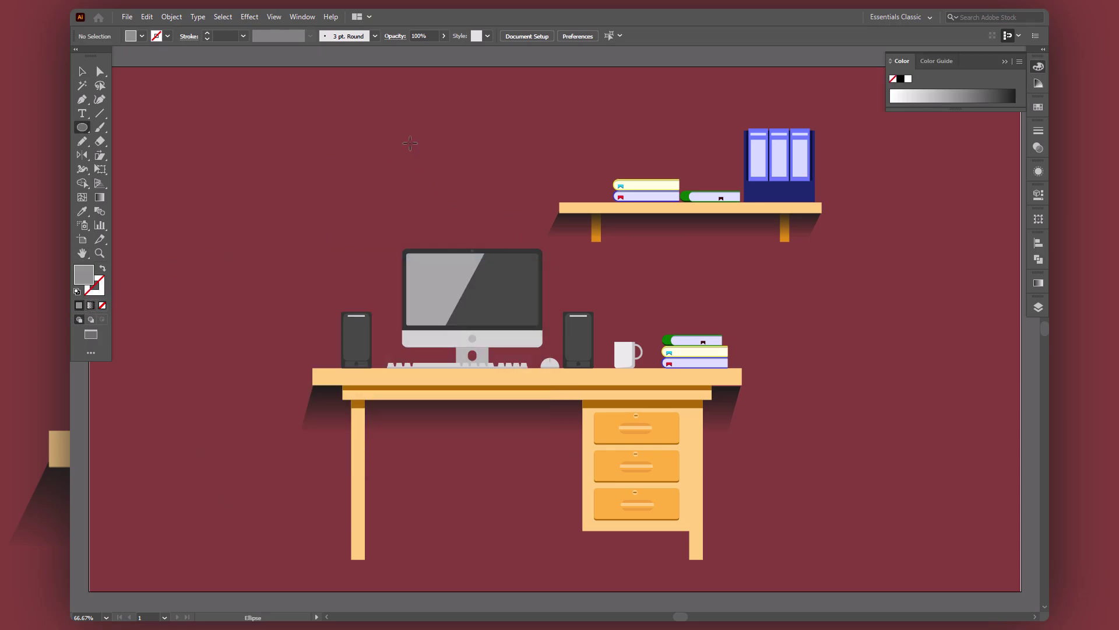
pyautogui.moveTo(457, 184); pyautogui.dragTo(455, 184)
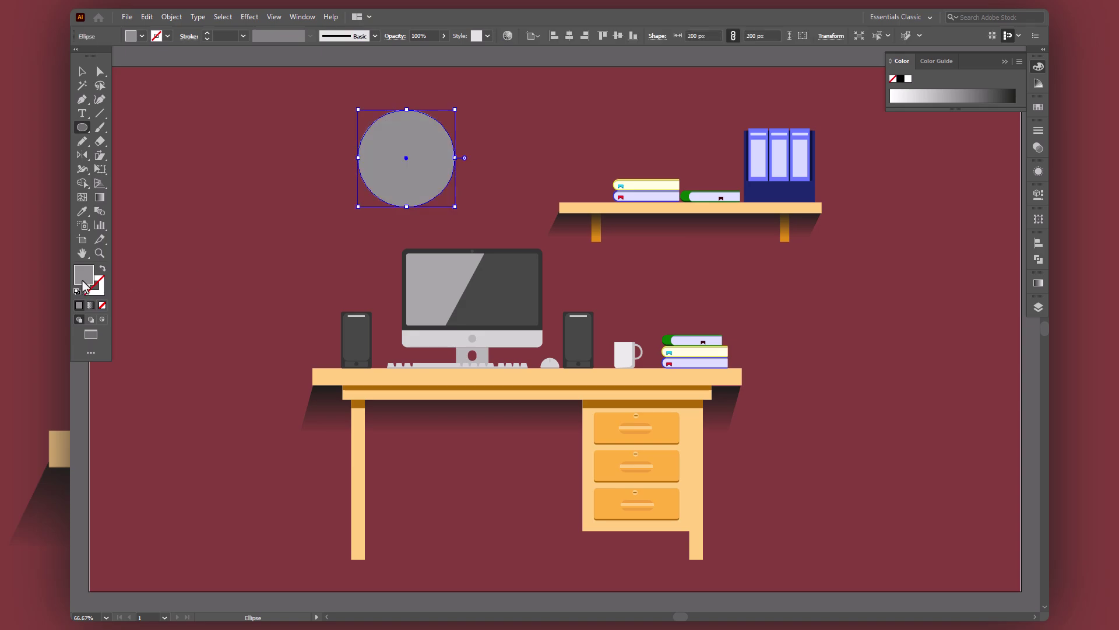
pyautogui.moveTo(83, 279); pyautogui.dragTo(99, 292)
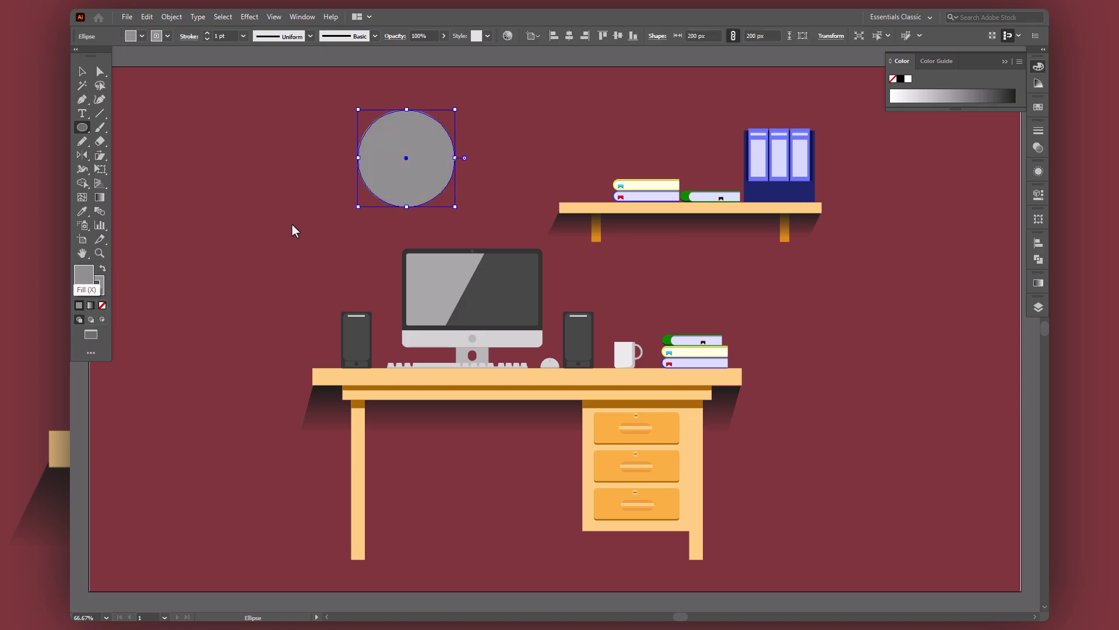
pyautogui.click(530, 316)
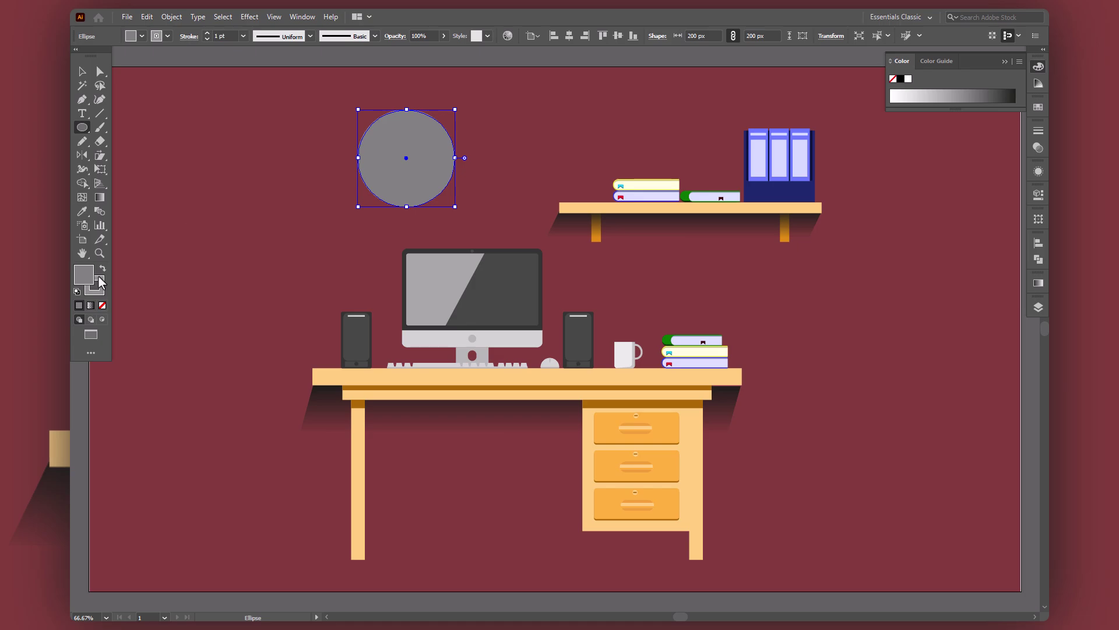
pyautogui.press('Delete')
# Draw a 182 px orange ffb883 circle on the wall for the clock
pyautogui.press('i')
pyautogui.click(582, 207)
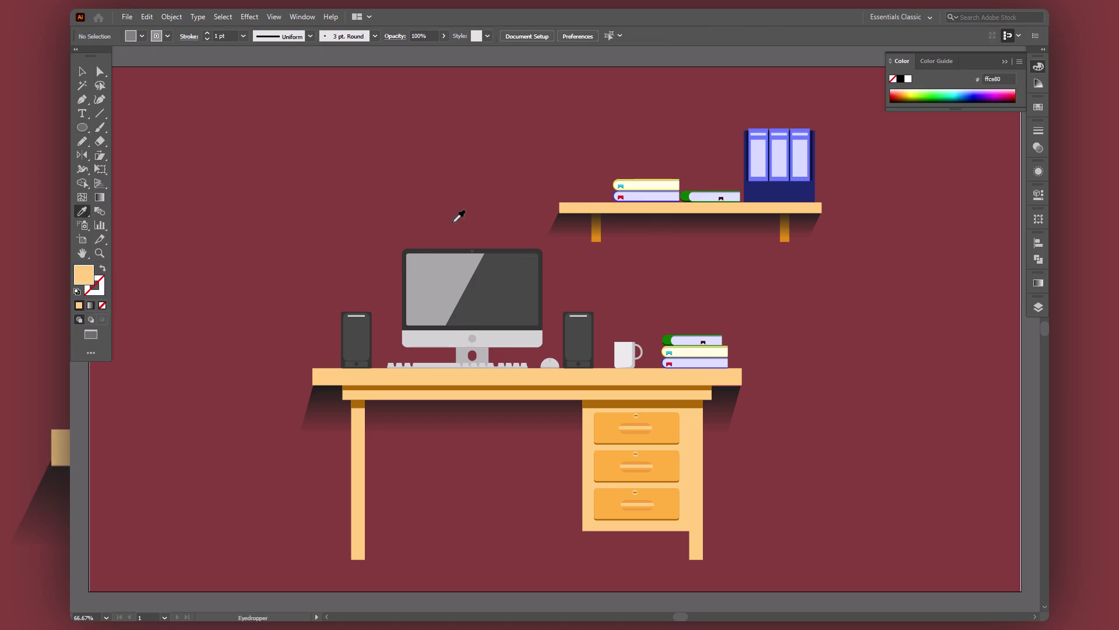
pyautogui.doubleClick(93, 282)
pyautogui.write('ffb883')
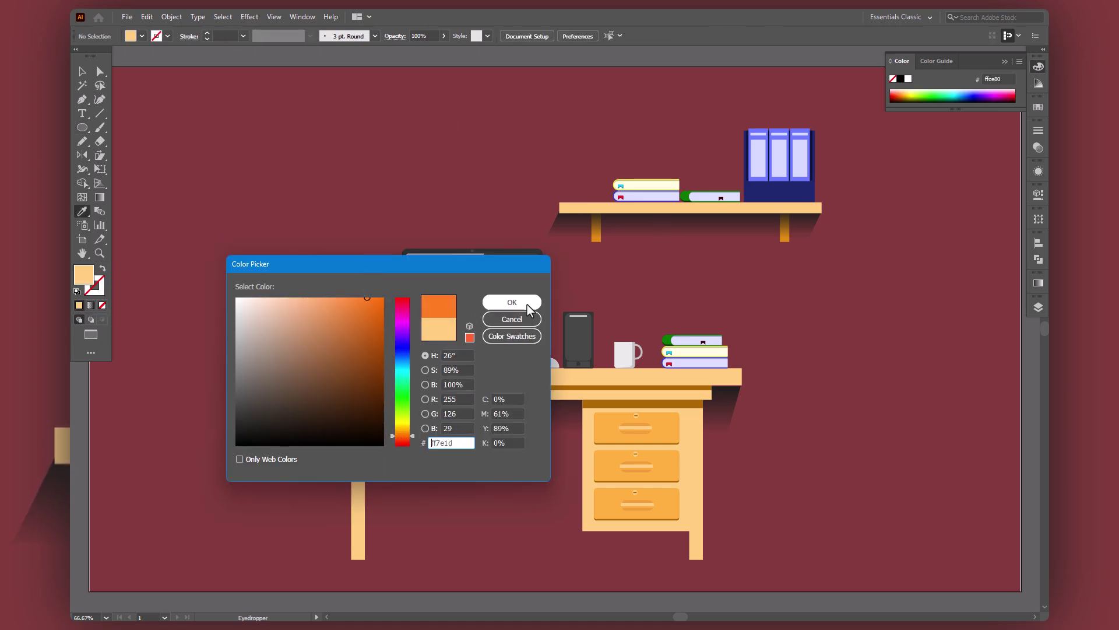
pyautogui.click(512, 302)
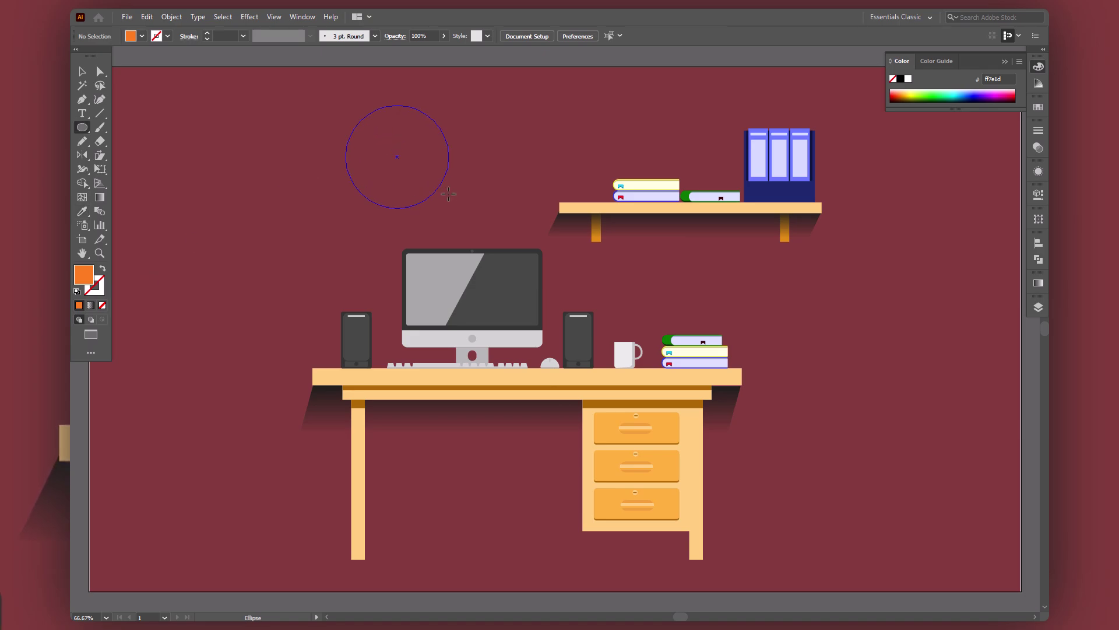
pyautogui.moveTo(448, 193); pyautogui.dragTo(446, 196)
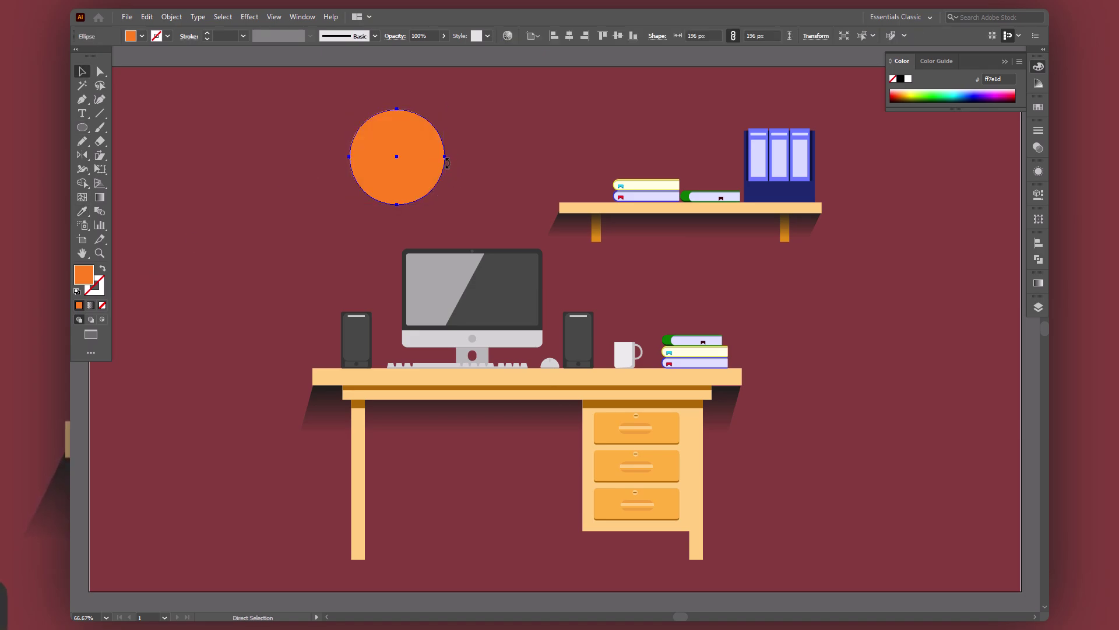
pyautogui.moveTo(446, 159); pyautogui.dragTo(442, 158)
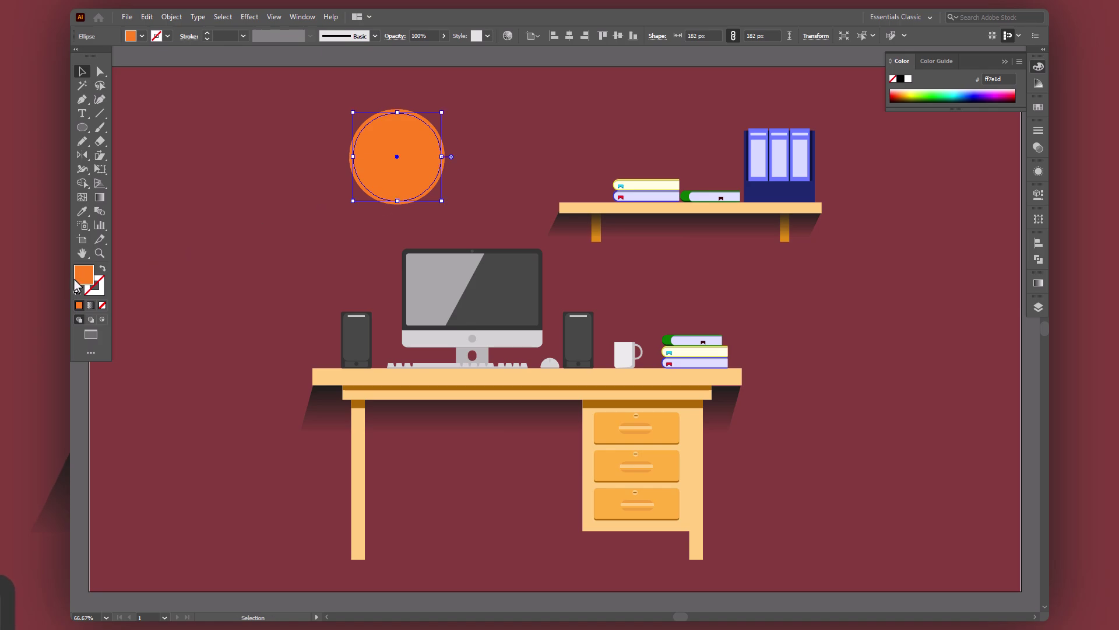
# Recolour the circle to darker orange #e5650e and scale it down for the face
pyautogui.doubleClick(83, 274)
pyautogui.write('e5650e')
pyautogui.click(511, 302)
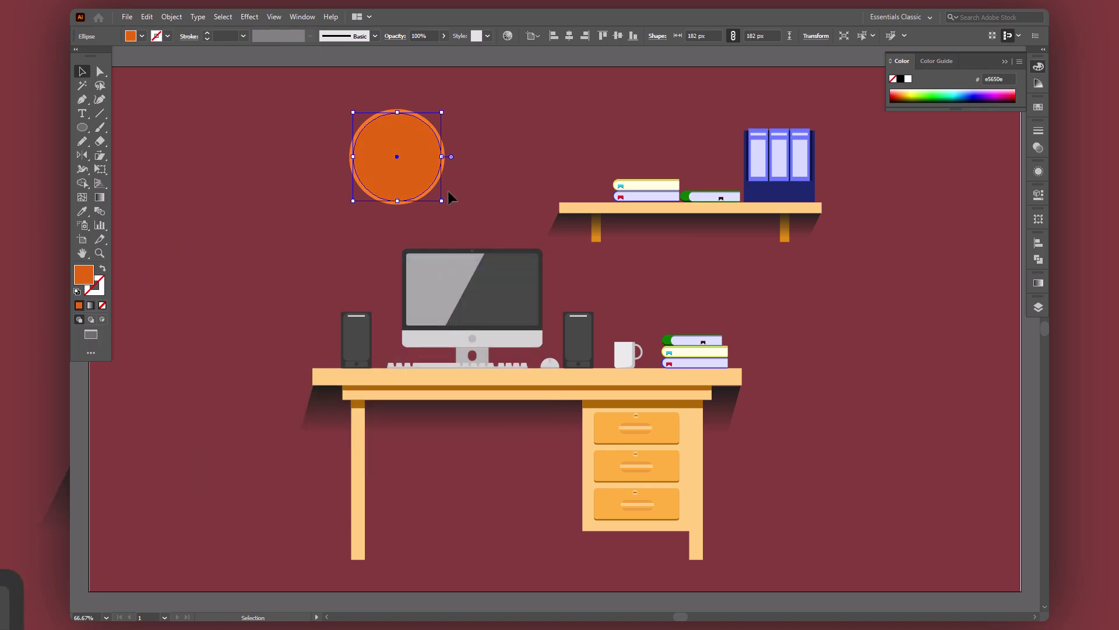
pyautogui.moveTo(443, 156); pyautogui.dragTo(441, 159)
# Fill the inner circle white (#ffffff) to form the clock face
pyautogui.press('i')
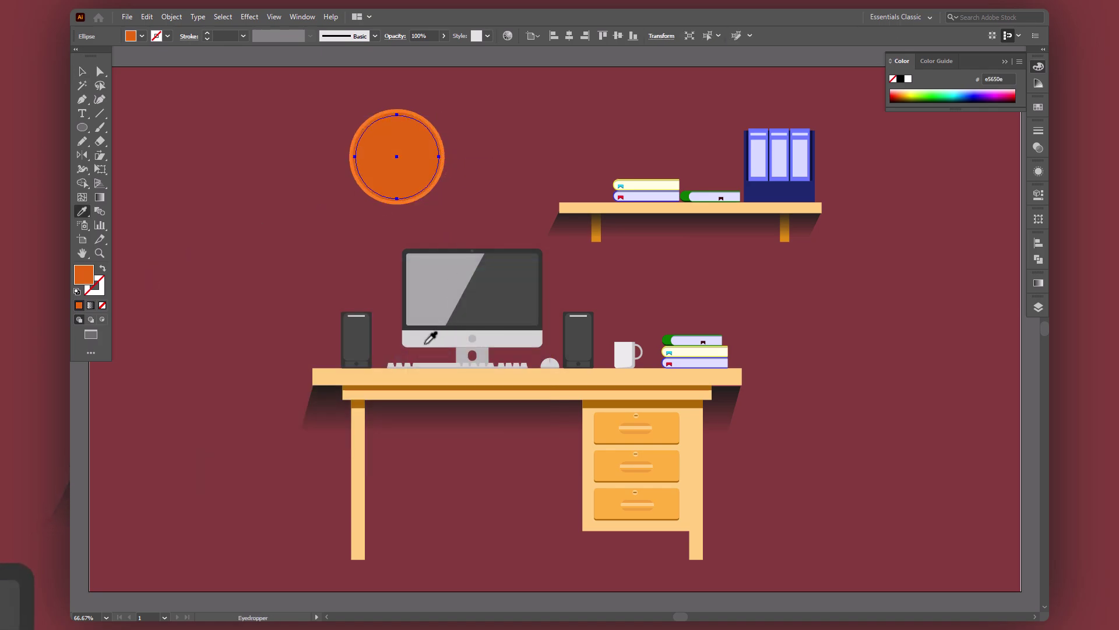
pyautogui.click(429, 335)
pyautogui.press('v')
pyautogui.click(486, 149)
pyautogui.click(397, 163)
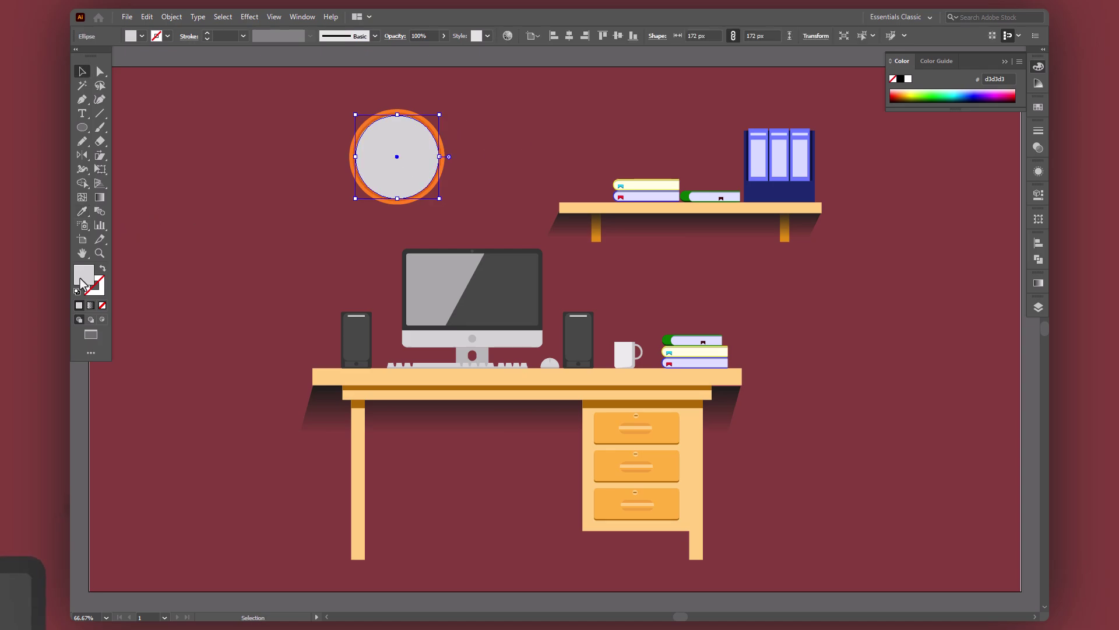
pyautogui.doubleClick(83, 274)
pyautogui.write('ffffff')
pyautogui.click(511, 302)
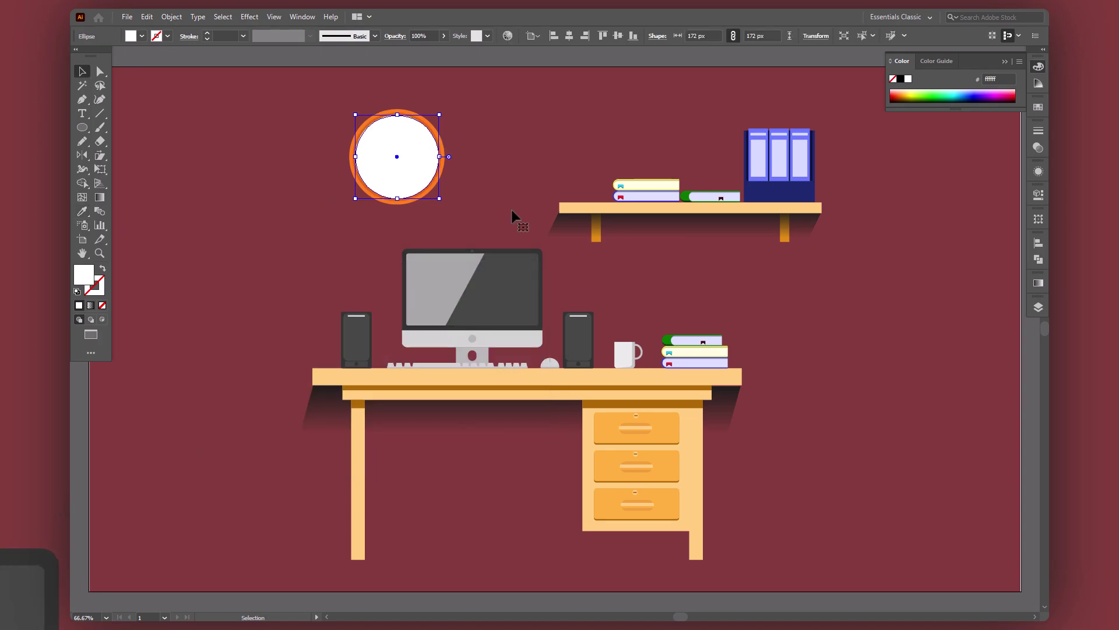
pyautogui.hotkey('ctrl', '=')
pyautogui.hotkey('ctrl', '=')
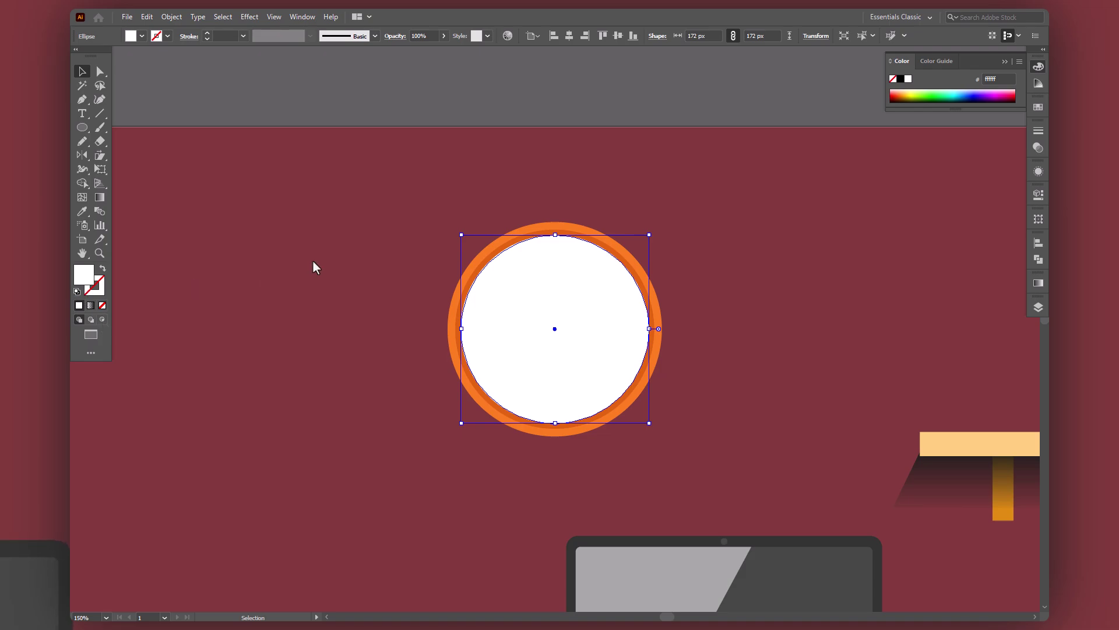
# Tint the face pale cream #fff2e9 and enlarge the darker orange circle to the rim
pyautogui.doubleClick(84, 274)
pyautogui.write('fff2e9')
pyautogui.click(513, 302)
pyautogui.click(718, 239)
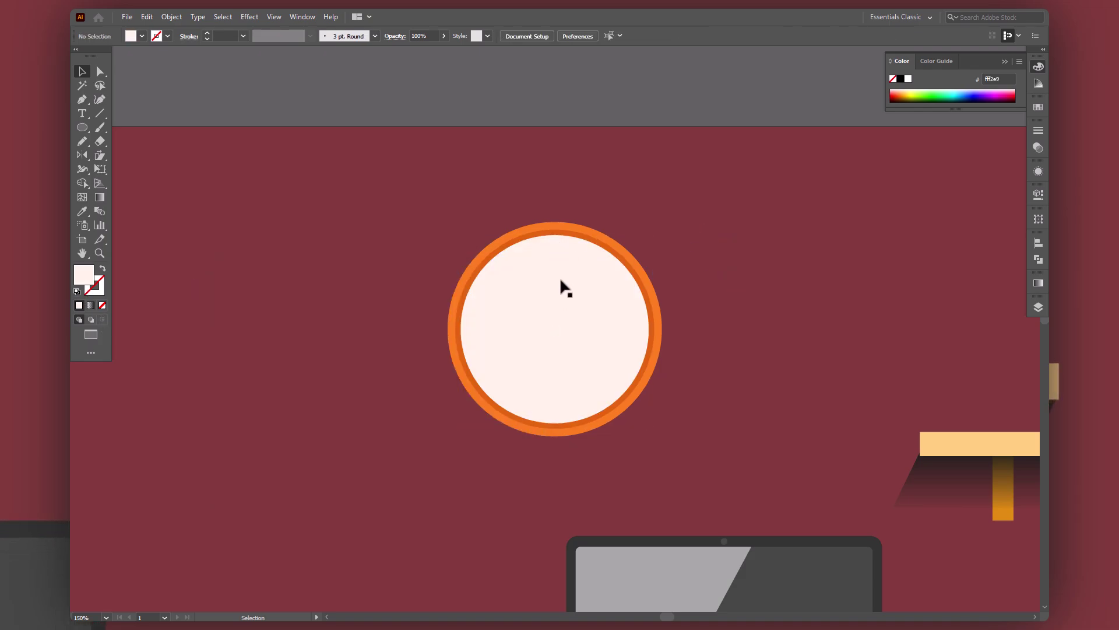
pyautogui.click(557, 232)
pyautogui.moveTo(657, 329); pyautogui.dragTo(663, 329)
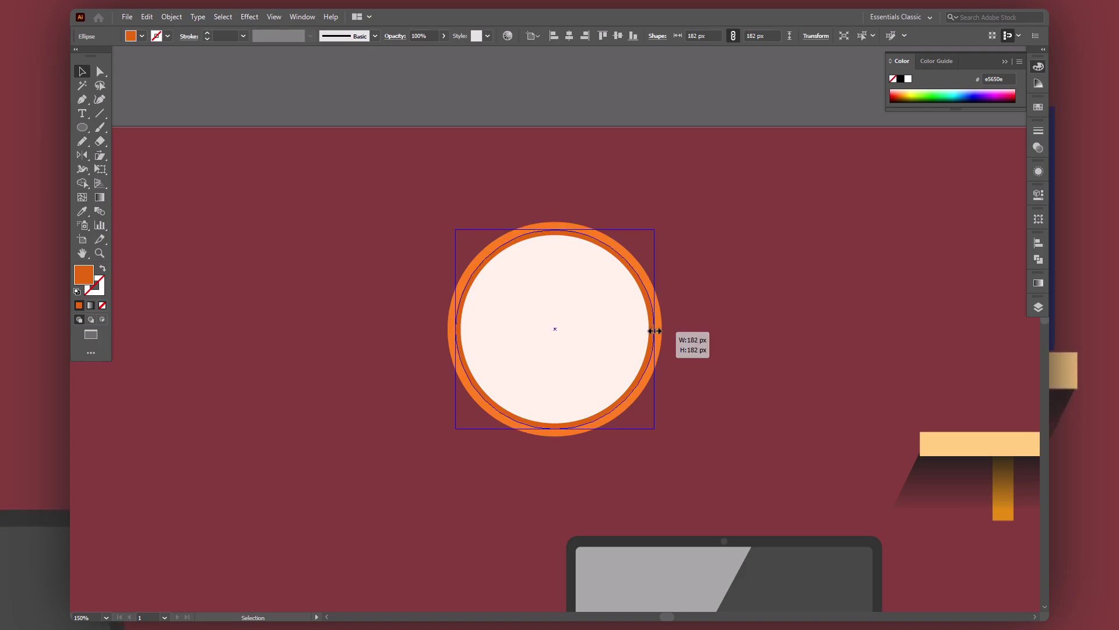
pyautogui.click(723, 319)
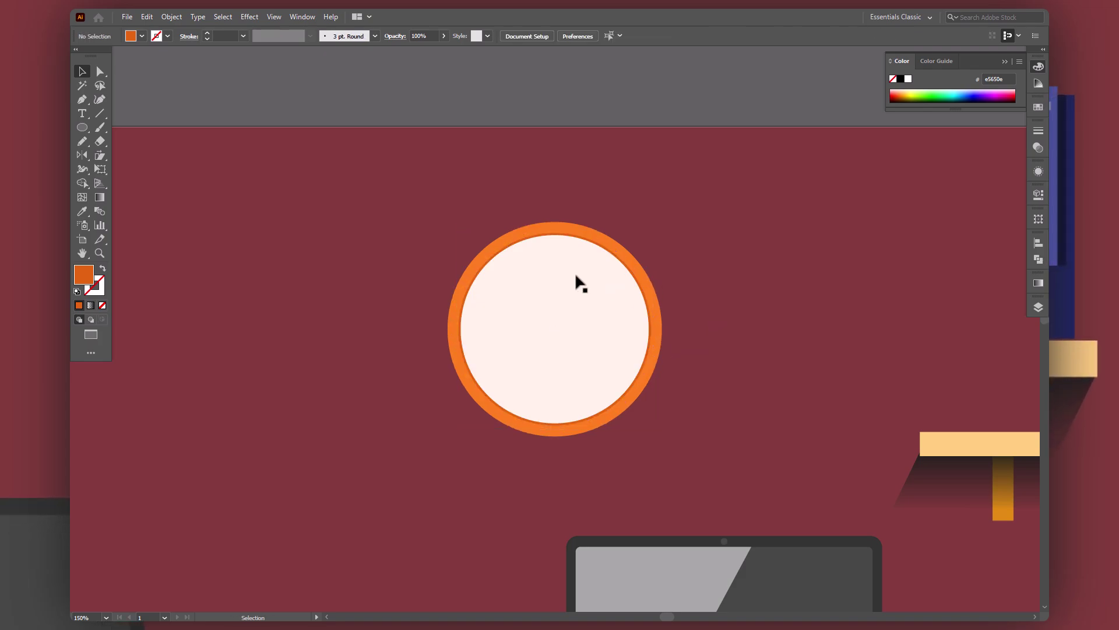
# Draw a short vertical tick line at 12 o'clock with the Pen tool
pyautogui.press('p')
pyautogui.click(552, 227)
pyautogui.click(551, 238)
pyautogui.click(552, 249)
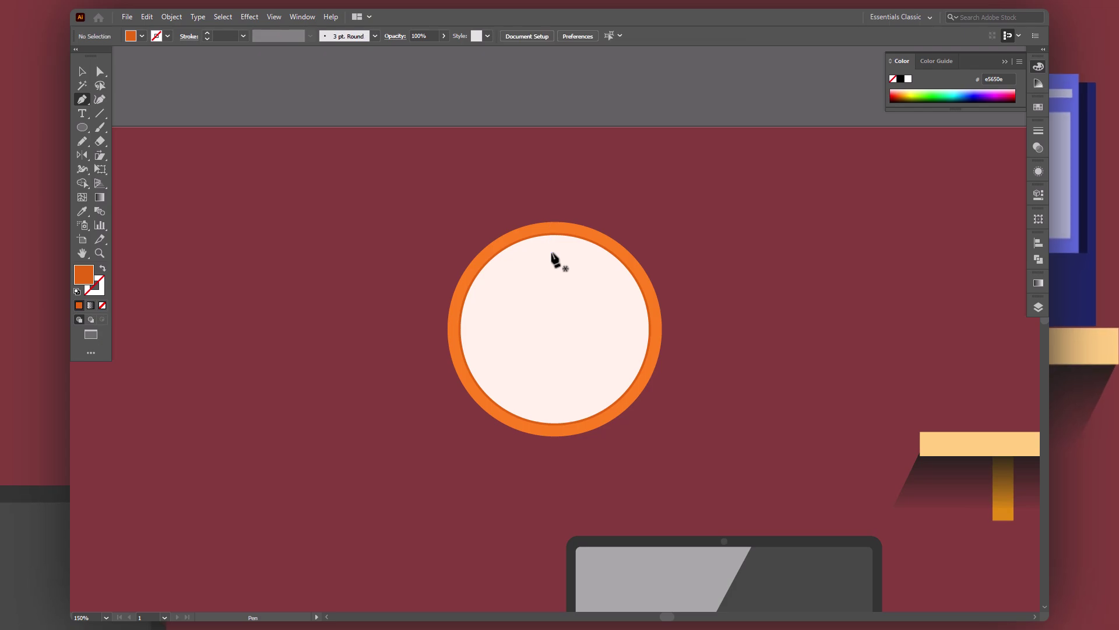
pyautogui.moveTo(555, 260); pyautogui.dragTo(555, 266)
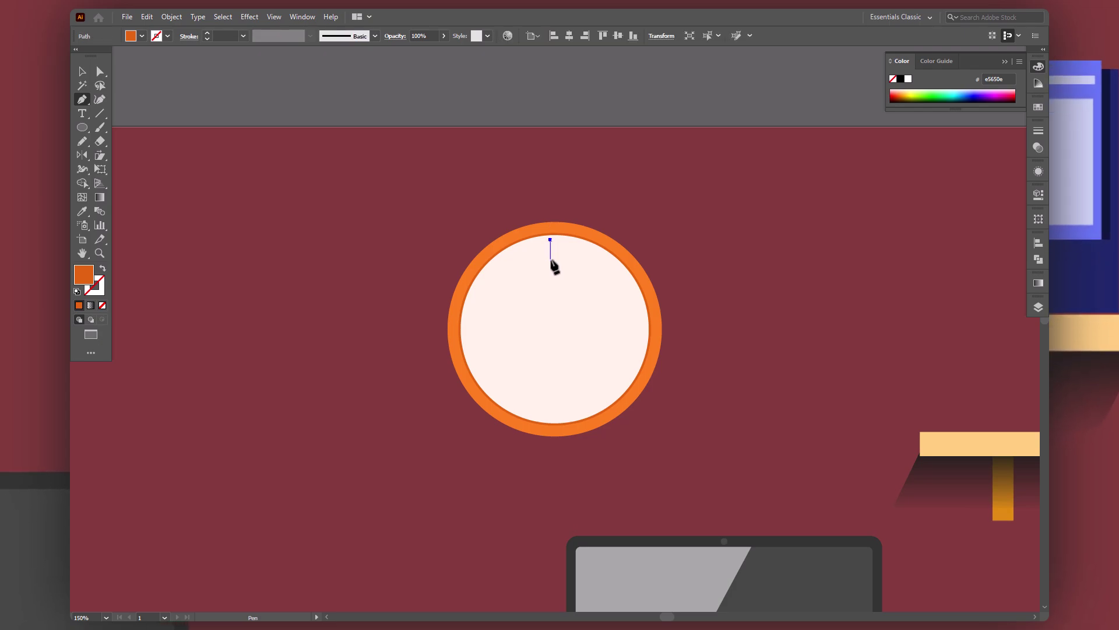
pyautogui.press('v')
# Give the tick a thick #4f2000 dark brown stroke and centre it horizontally on the clock
pyautogui.doubleClick(83, 274)
pyautogui.write('4f2000')
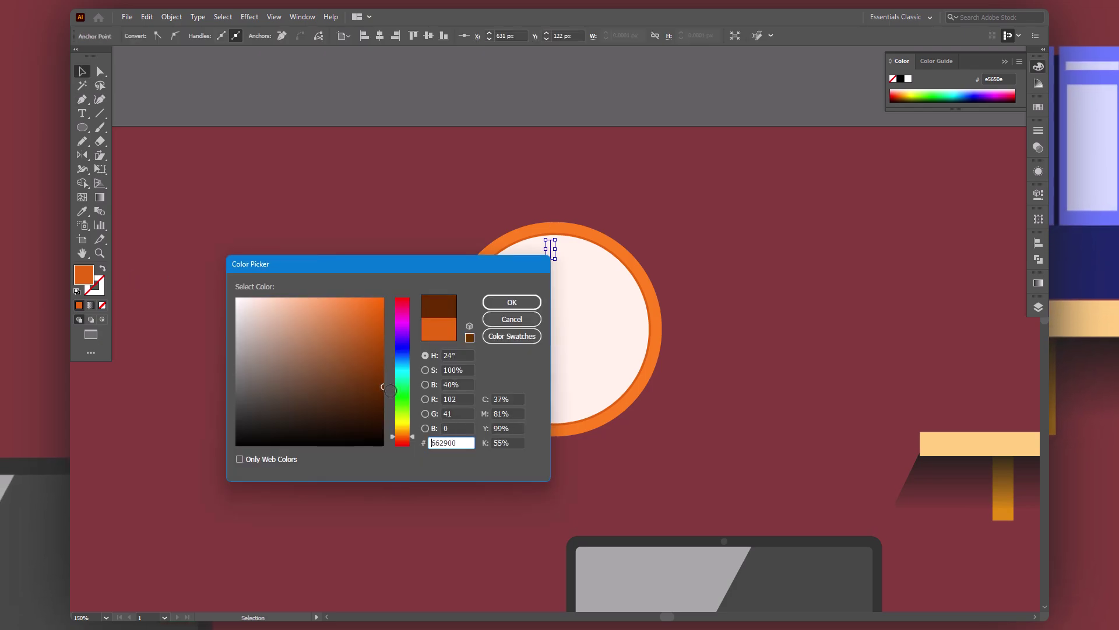
pyautogui.press('Return')
pyautogui.hotkey('shift', 'x')
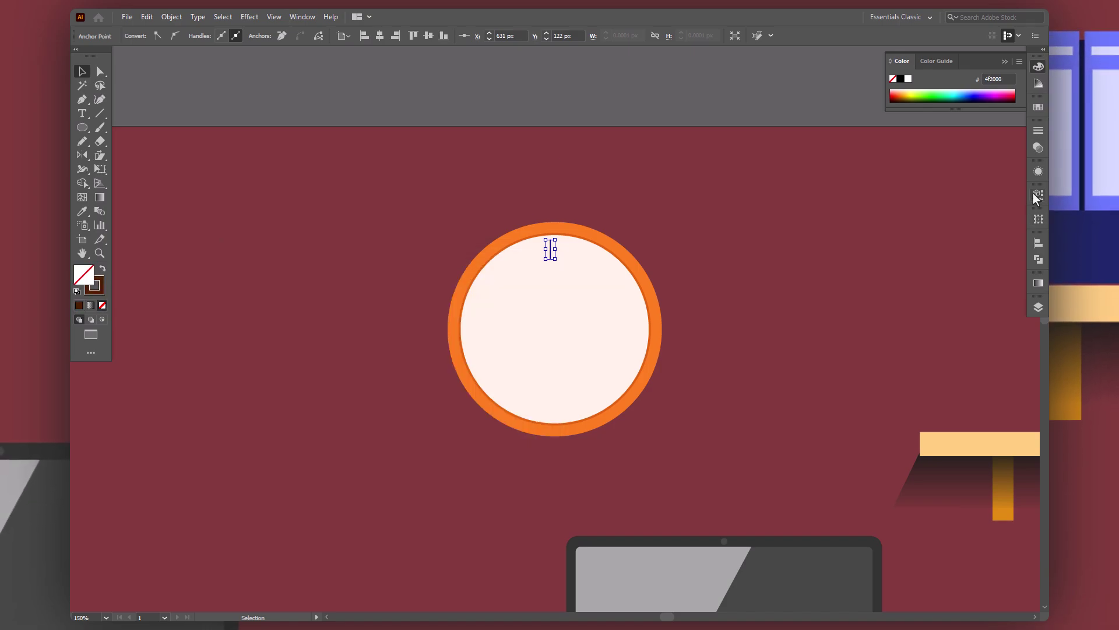
pyautogui.click(1038, 194)
pyautogui.click(937, 296)
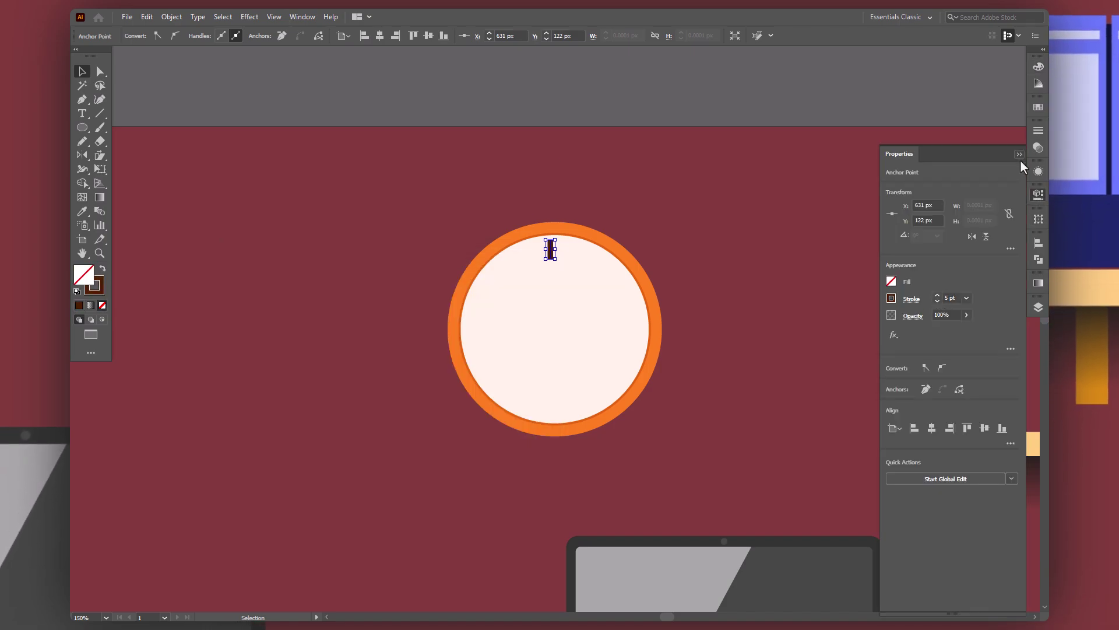
pyautogui.click(656, 299)
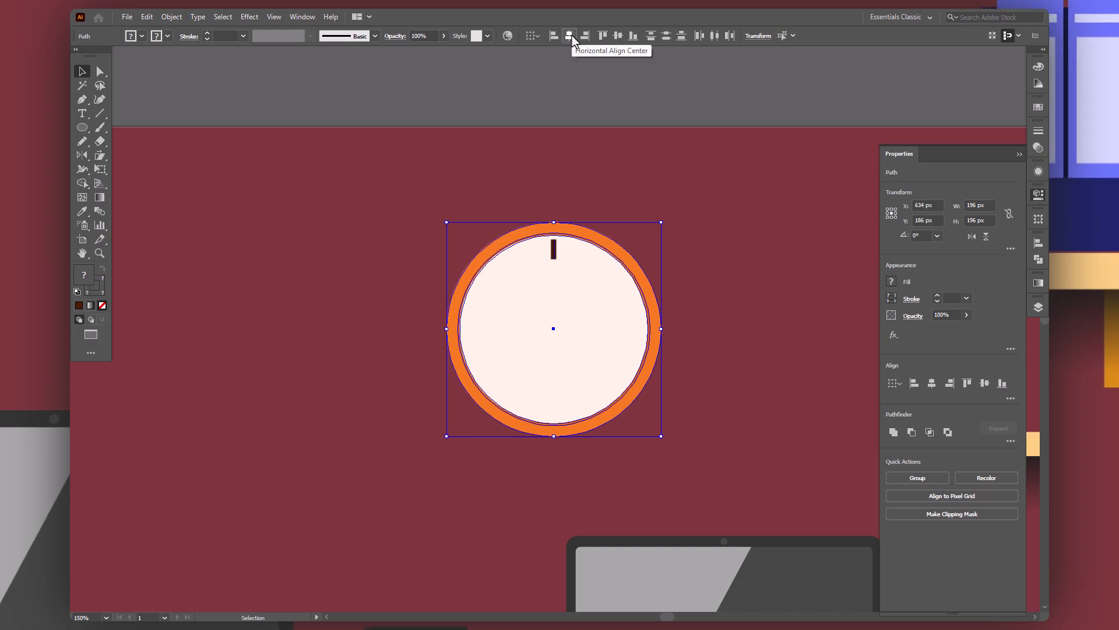
pyautogui.click(585, 137)
pyautogui.click(553, 249)
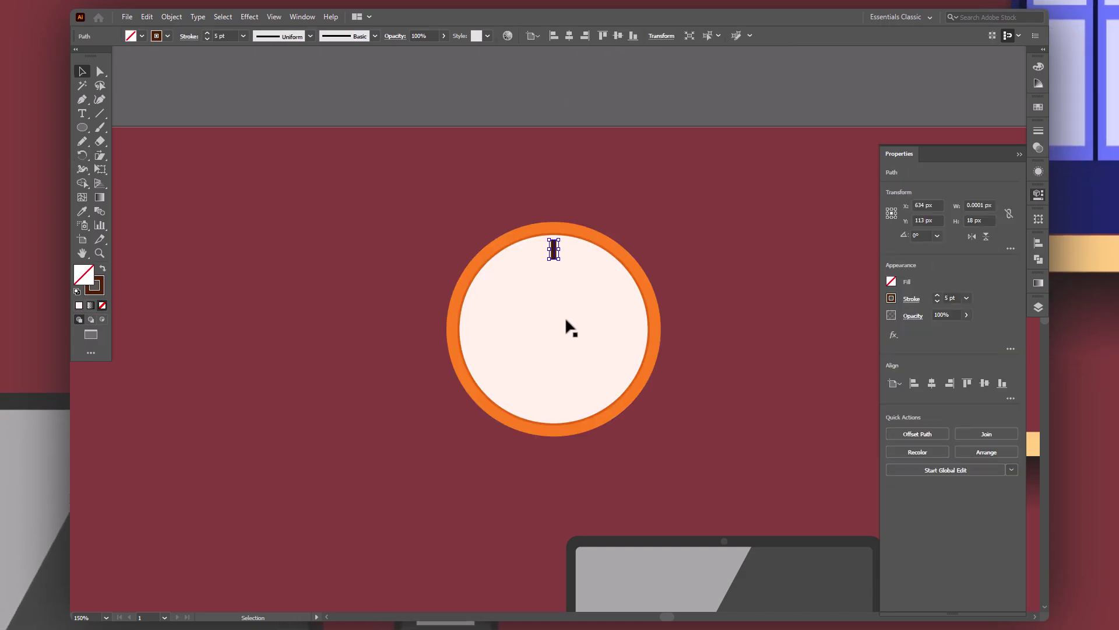
# Rotate-copy the tick by 360/12 around the clock centre, repeat it, and select all ticks
pyautogui.press('r')
pyautogui.keyDown('alt'); pyautogui.click(555, 331); pyautogui.keyUp('alt')
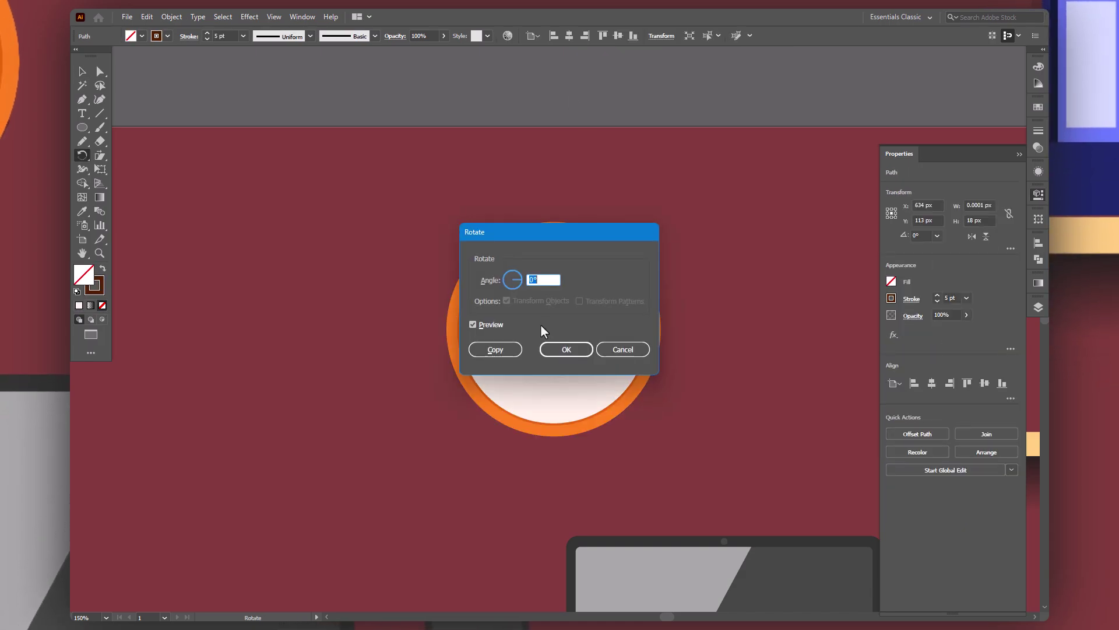
pyautogui.write('360/12')
pyautogui.click(495, 349)
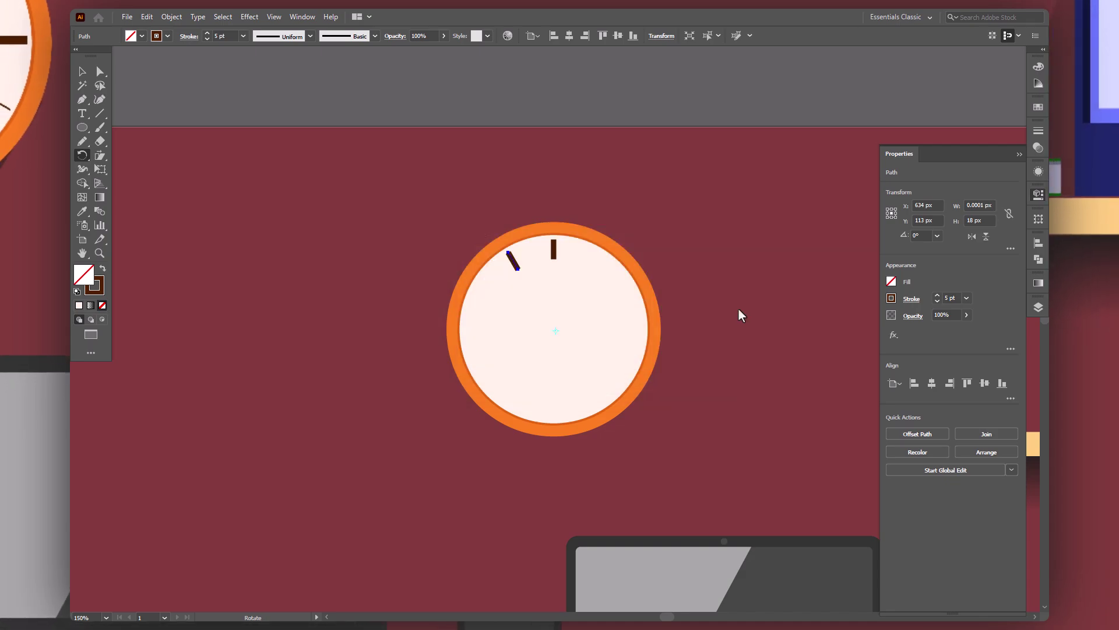
pyautogui.hotkey('ctrl', 'd')
pyautogui.hotkey('ctrl', 'd')
pyautogui.hotkey('ctrl', 'd')
pyautogui.hotkey('ctrl', 'd')
pyautogui.hotkey('ctrl', 'd')
pyautogui.hotkey('ctrl', 'd')
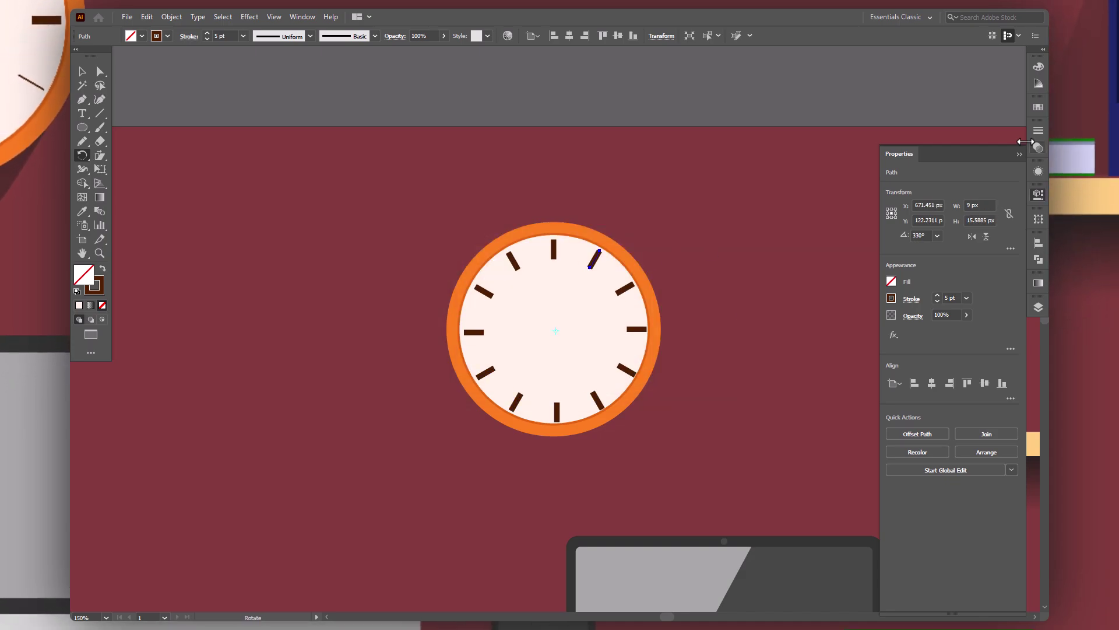
pyautogui.press('v')
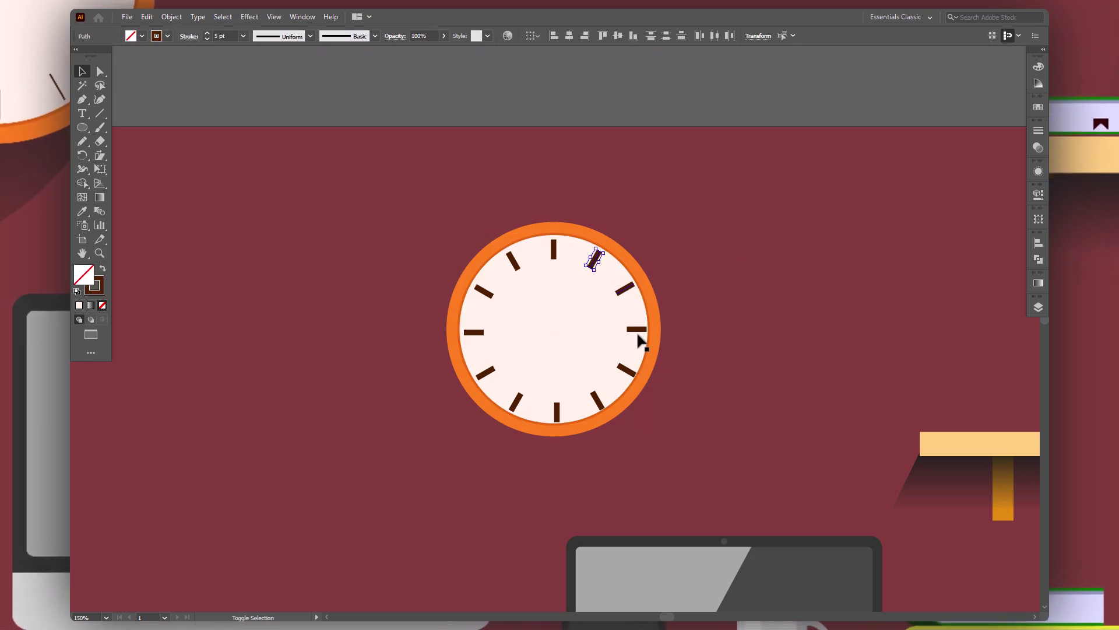
pyautogui.moveTo(639, 248); pyautogui.dragTo(513, 408)
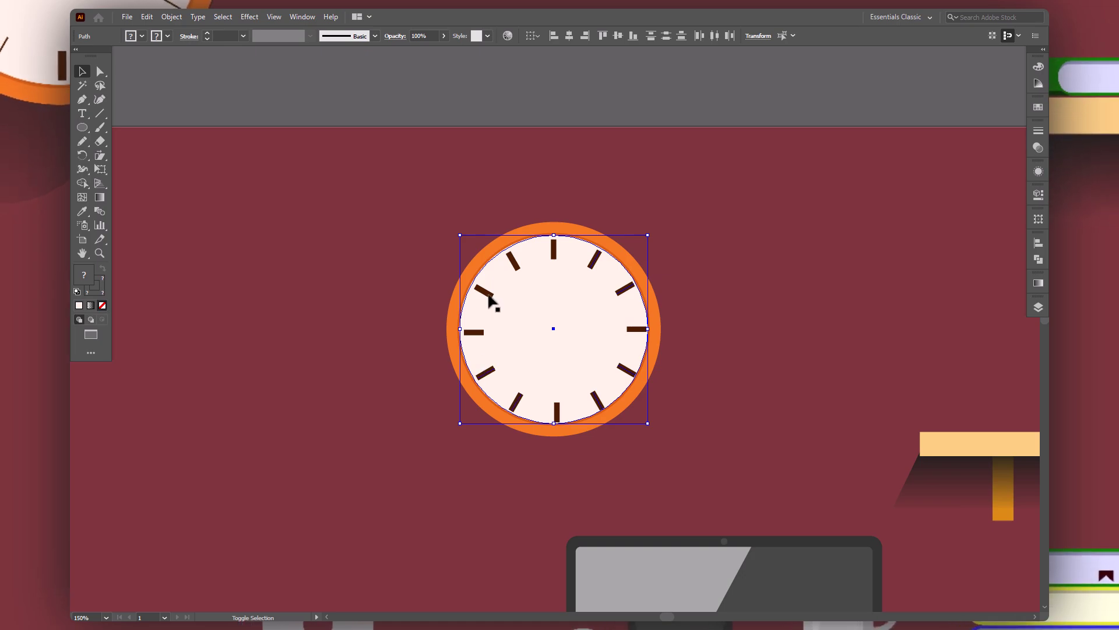
# Thin the eight minor hour ticks to a 1 pt stroke
pyautogui.keyDown('shift'); pyautogui.click(537, 359); pyautogui.keyUp('shift')
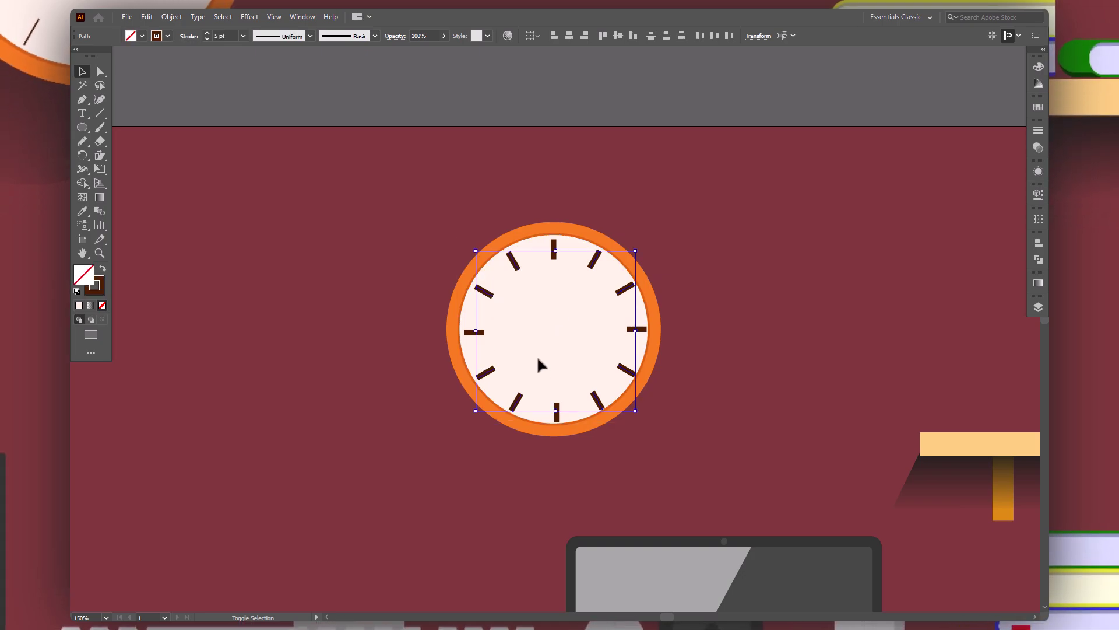
pyautogui.click(207, 39)
pyautogui.click(207, 38)
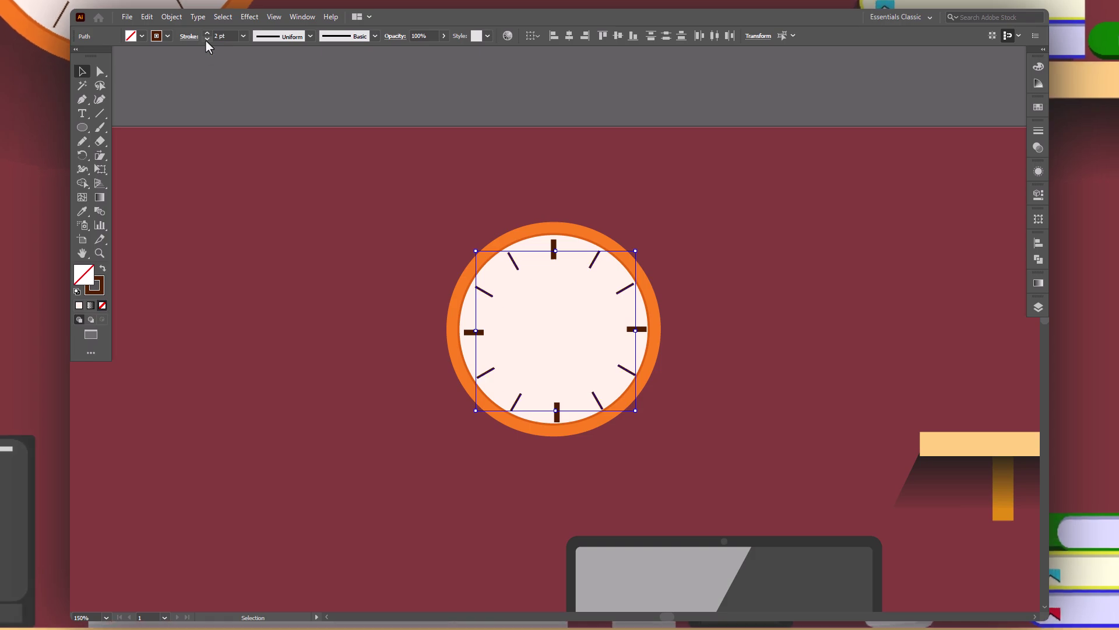
pyautogui.click(634, 208)
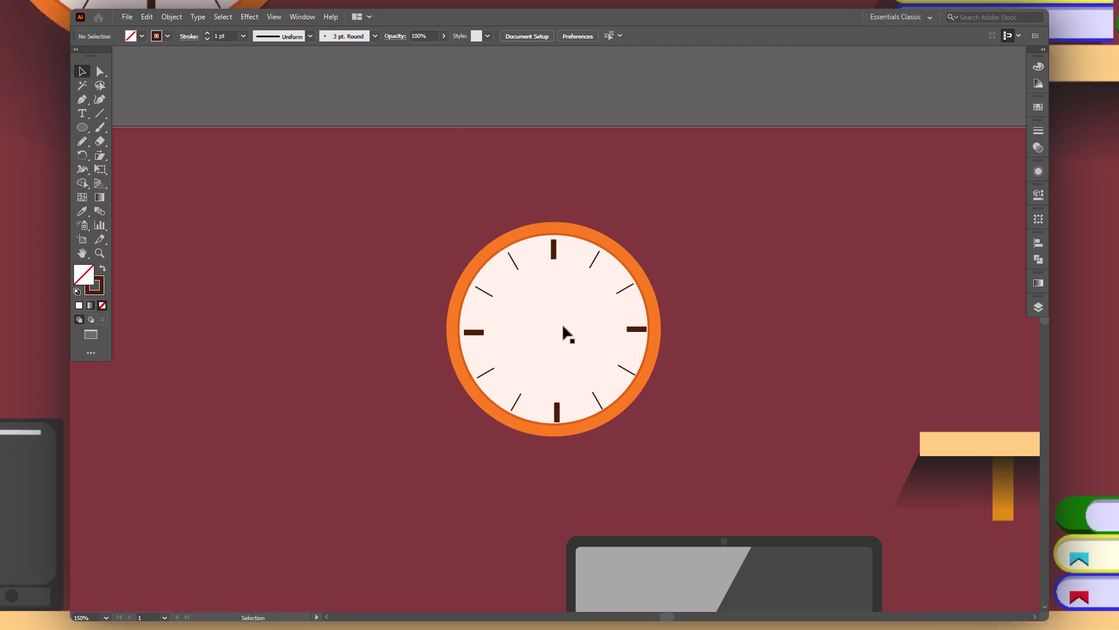
pyautogui.click(553, 249)
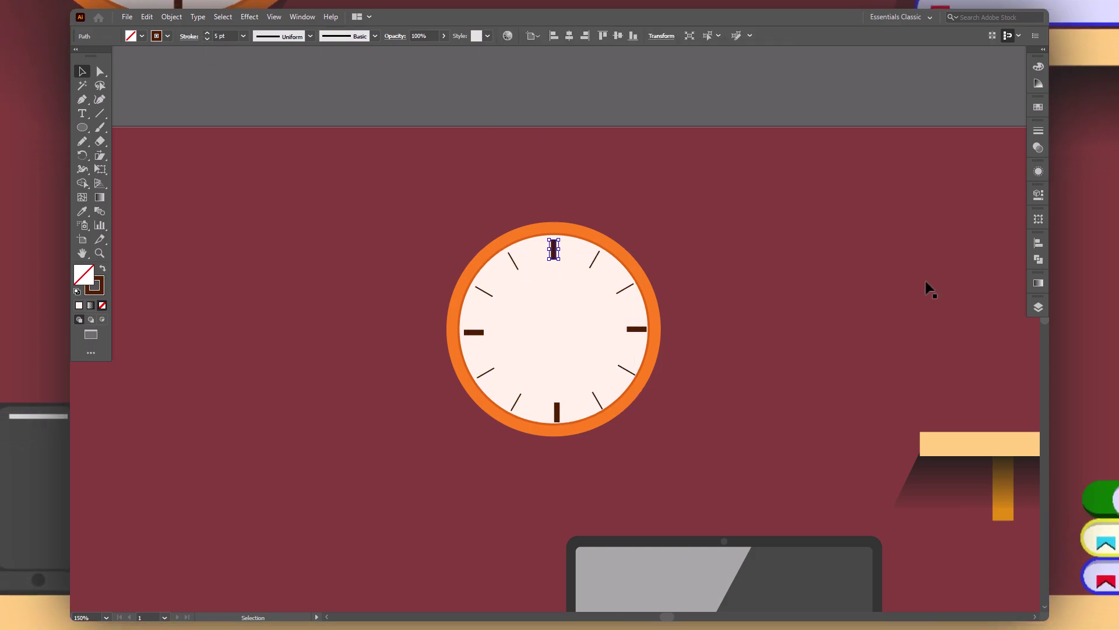
# Lock the clock-face and orange rim circles in the Layers panel
pyautogui.hotkey('ctrl', 'alt', '[')
pyautogui.click(1038, 307)
pyautogui.scroll(-5, 1014, 338)
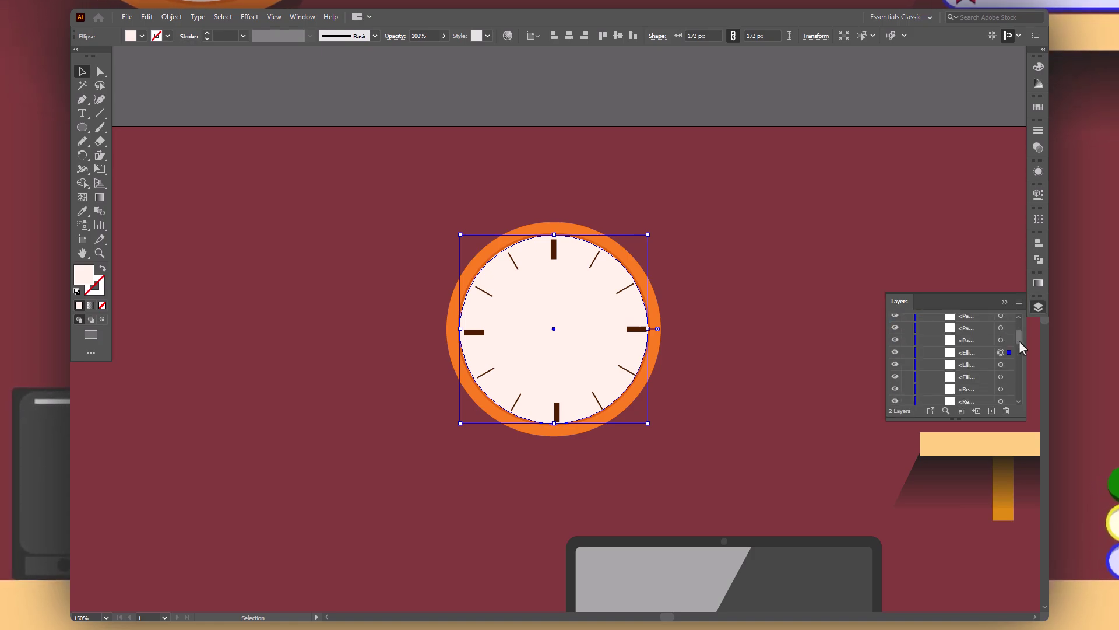
pyautogui.click(907, 360)
pyautogui.click(907, 385)
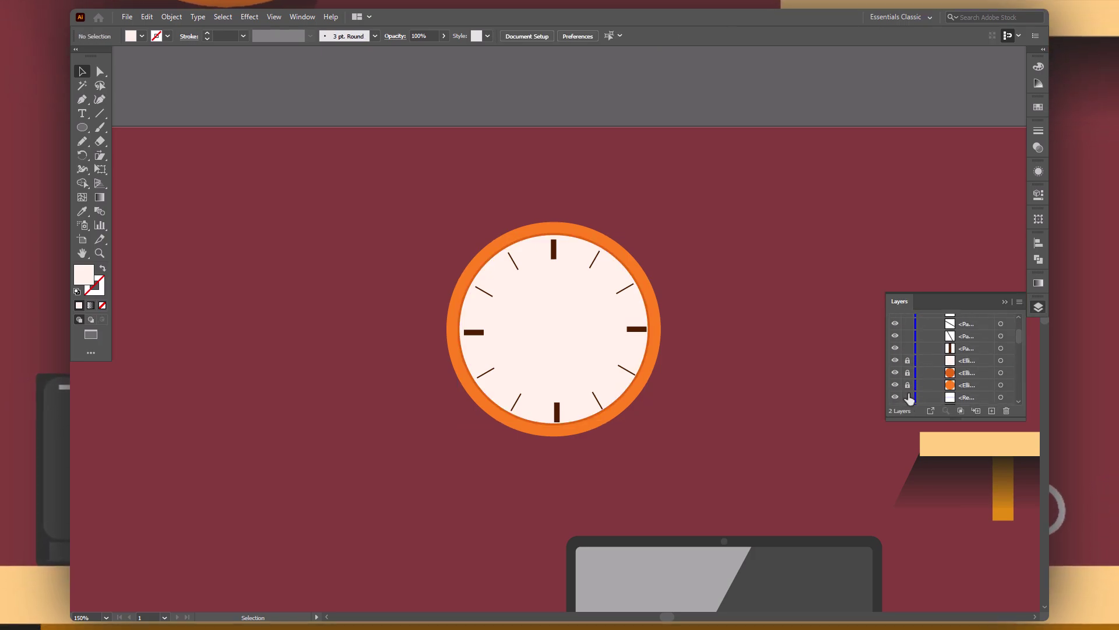
# Group all the tick marks, then unlock the clock-face circle
pyautogui.moveTo(369, 204); pyautogui.dragTo(705, 437)
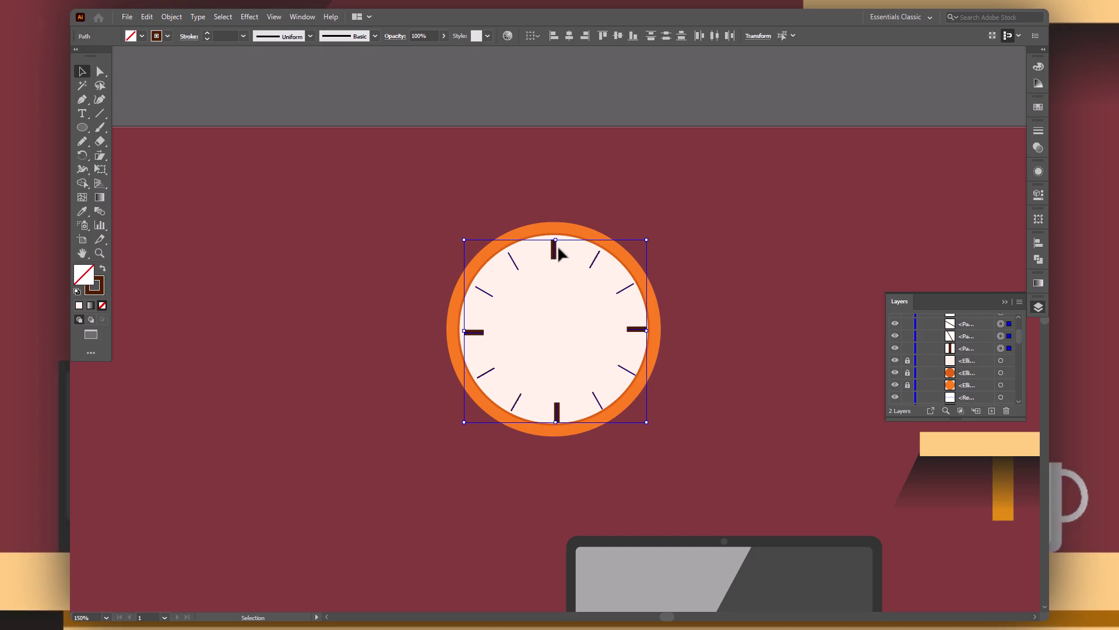
pyautogui.rightClick(571, 251)
pyautogui.click(599, 342)
pyautogui.scroll(1, 1020, 330)
pyautogui.click(907, 333)
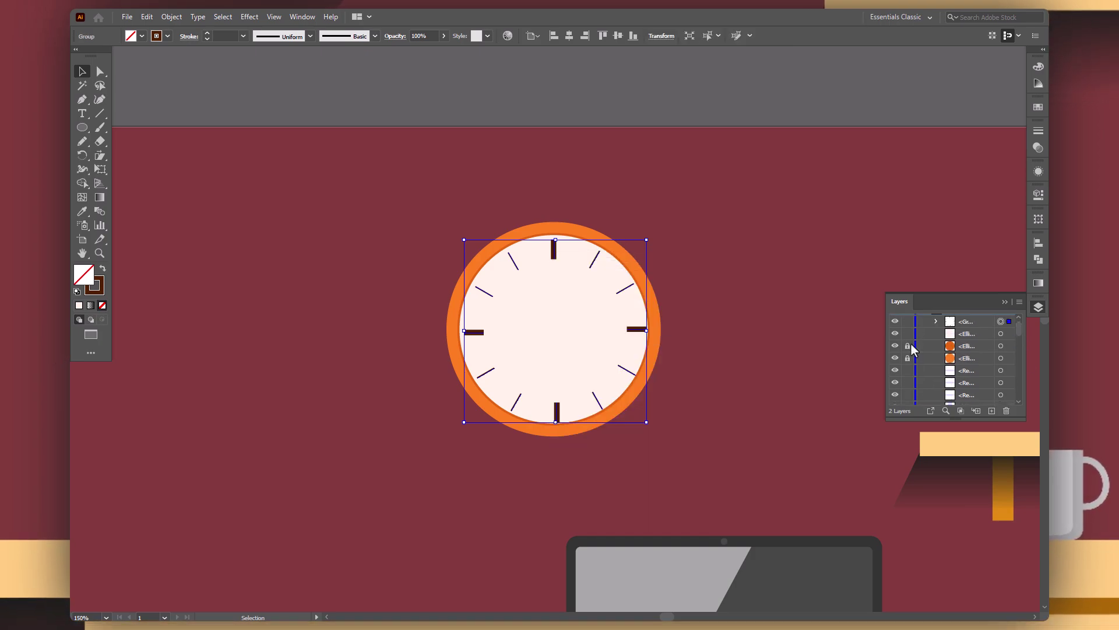
pyautogui.moveTo(728, 499); pyautogui.dragTo(616, 366)
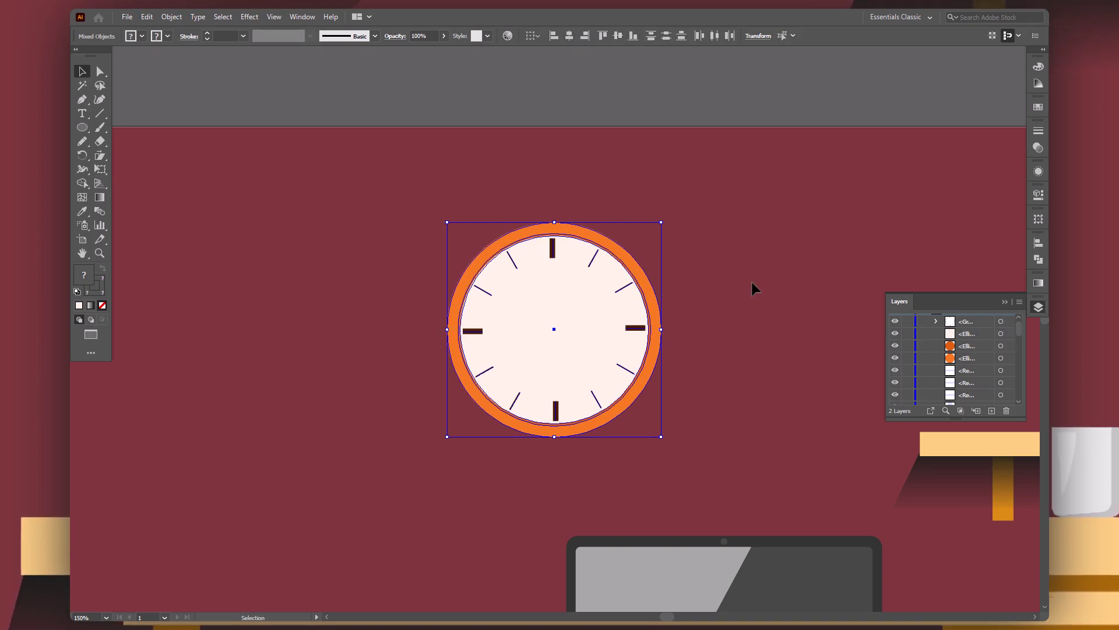
pyautogui.click(872, 295)
# Draw a small solid dark brown circle at the clock centre
pyautogui.press('l')
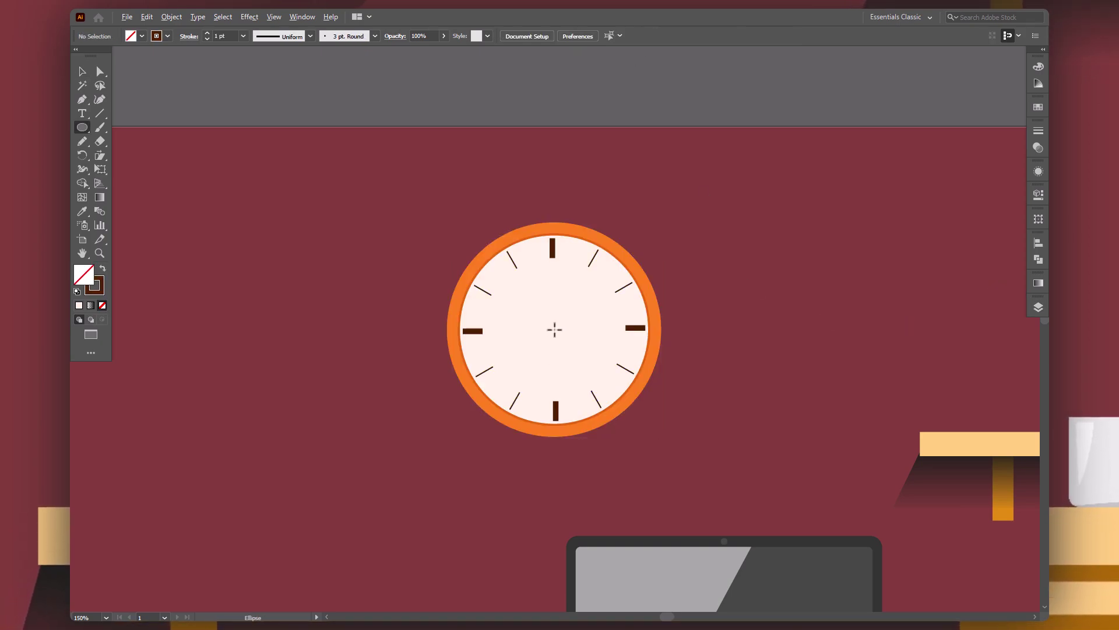
pyautogui.moveTo(562, 334); pyautogui.dragTo(561, 333)
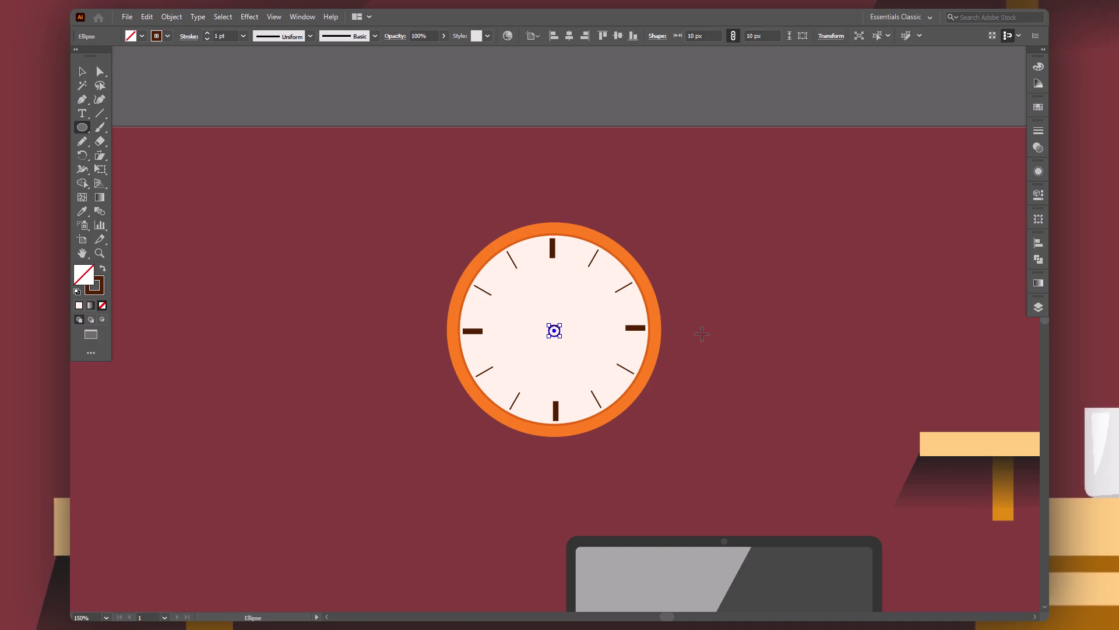
pyautogui.click(103, 268)
# Draw two hand lines from the centre with the Pen tool, one toward two o'clock
pyautogui.press('p')
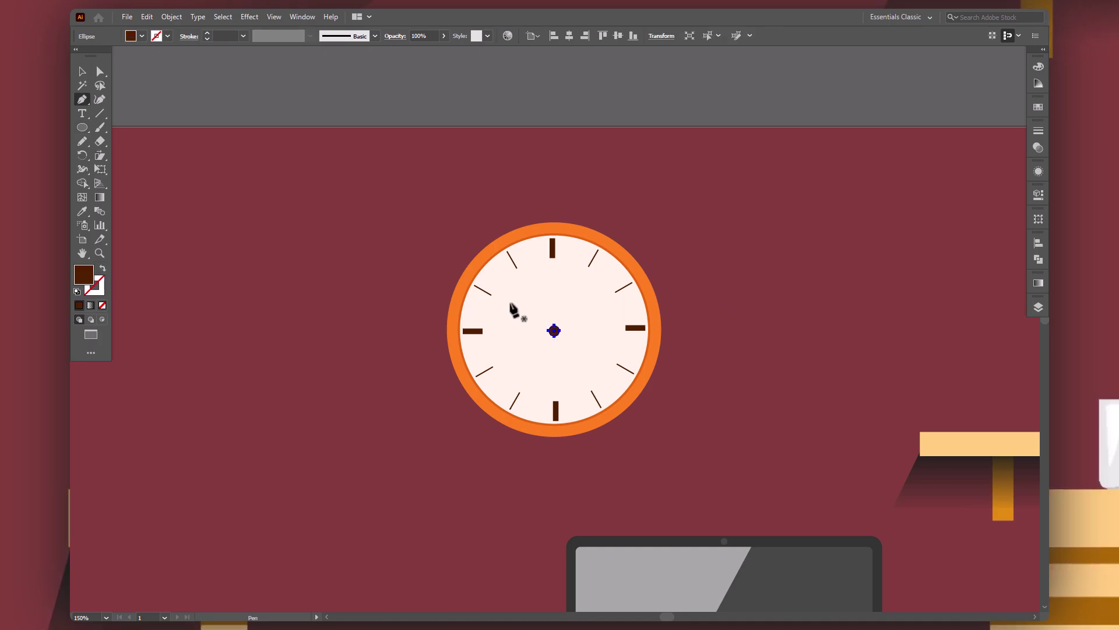
pyautogui.click(554, 330)
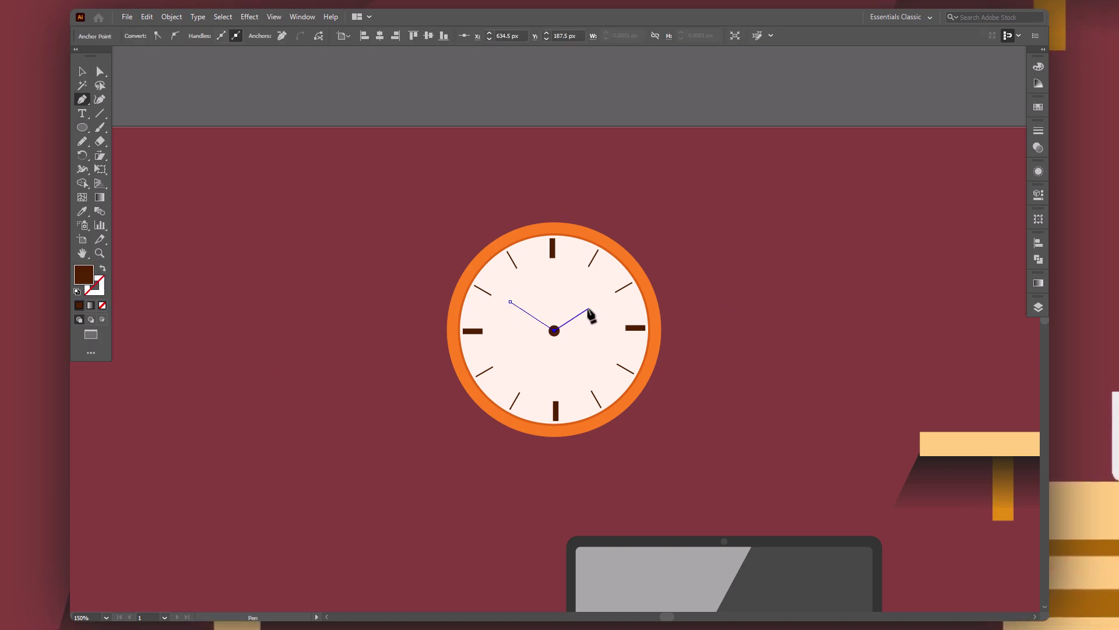
pyautogui.press('Escape')
pyautogui.click(608, 295)
pyautogui.click(558, 328)
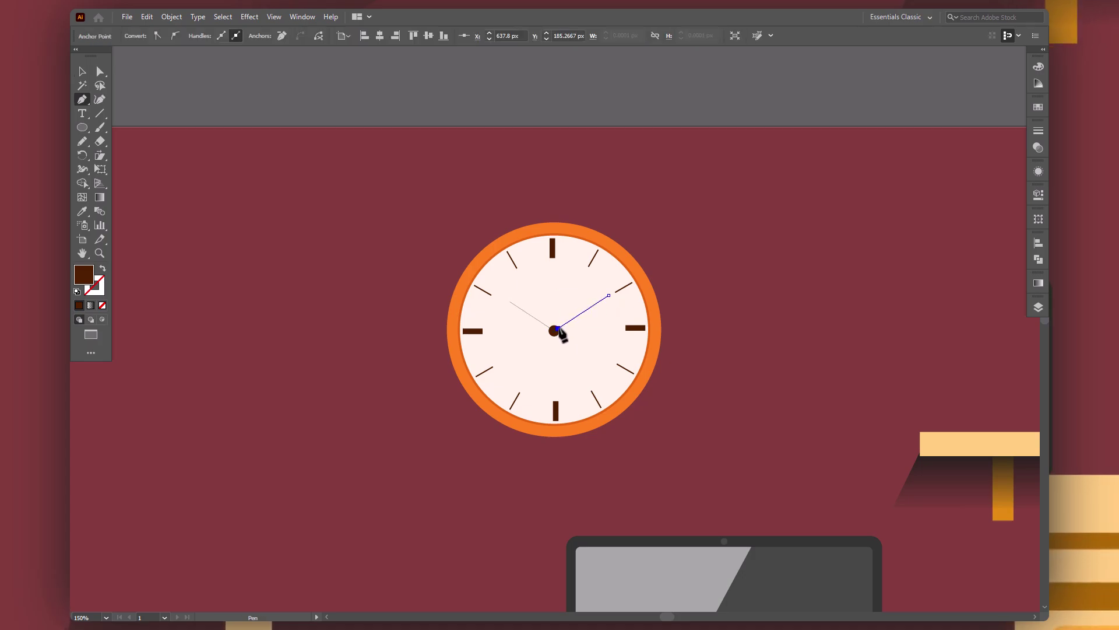
pyautogui.click(522, 311)
pyautogui.click(510, 302)
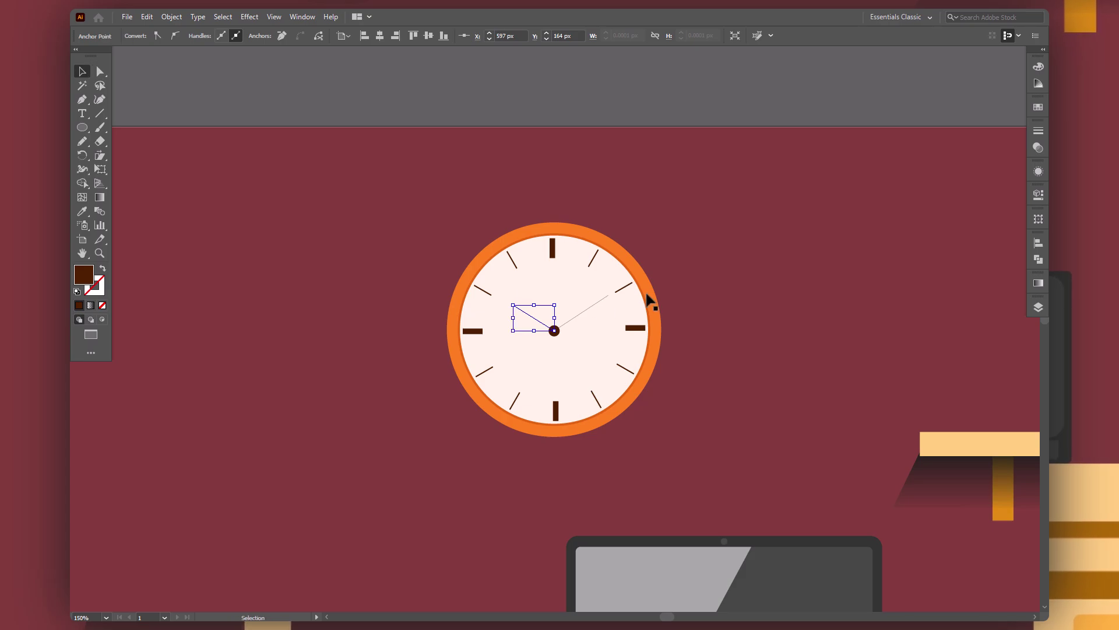
pyautogui.click(526, 316)
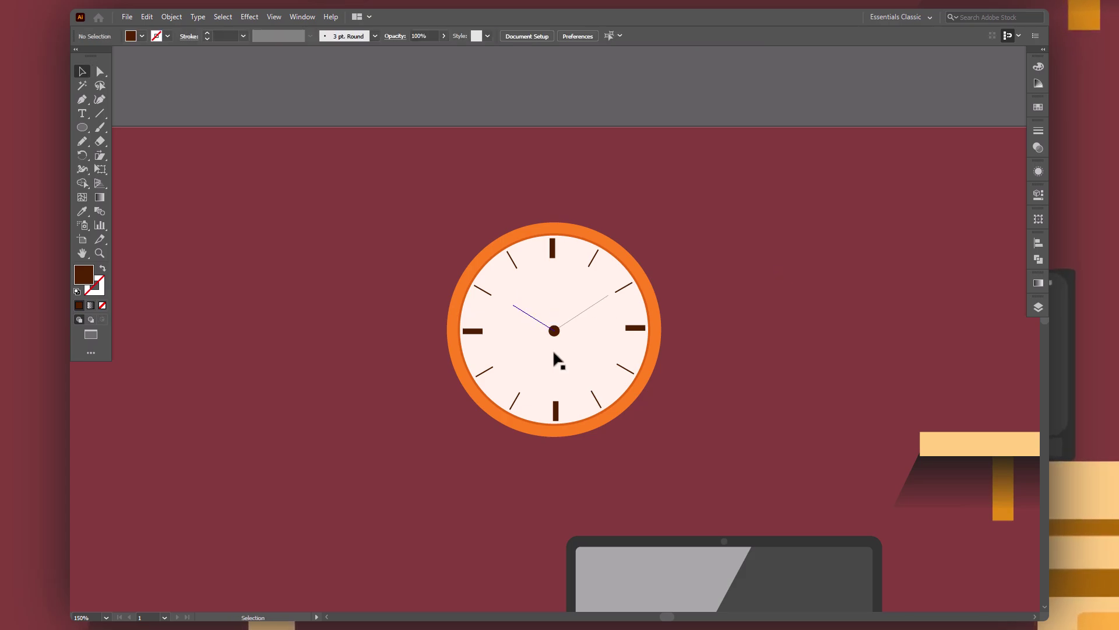
# Stroke the hands dark brown, minute hand 3 pt and hour hand 5 pt
pyautogui.click(207, 34)
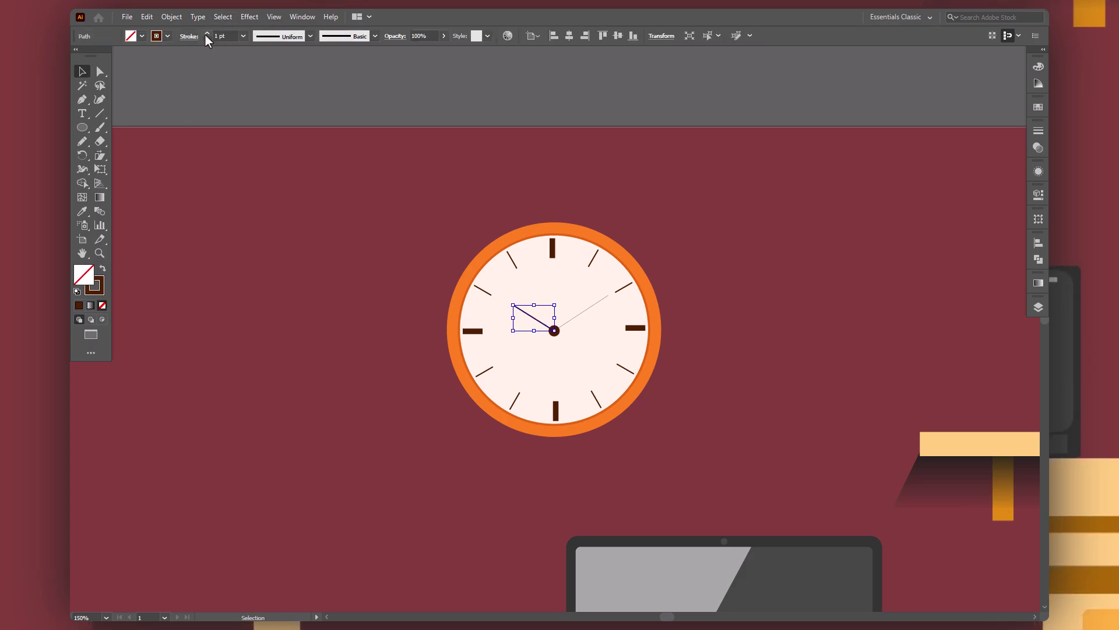
pyautogui.click(606, 300)
pyautogui.click(103, 270)
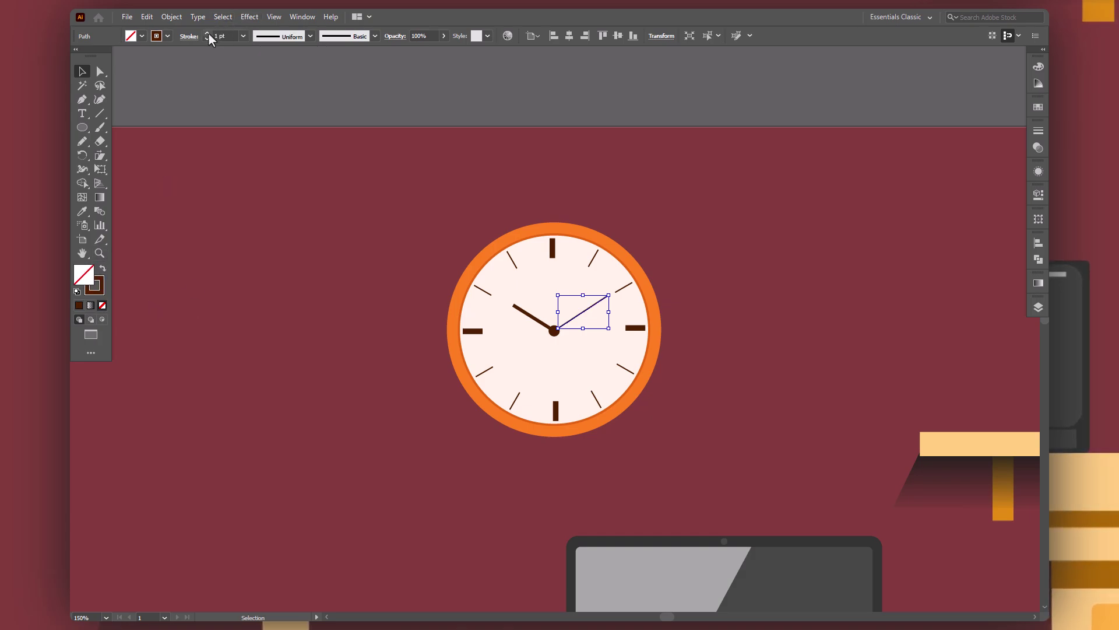
pyautogui.click(207, 33)
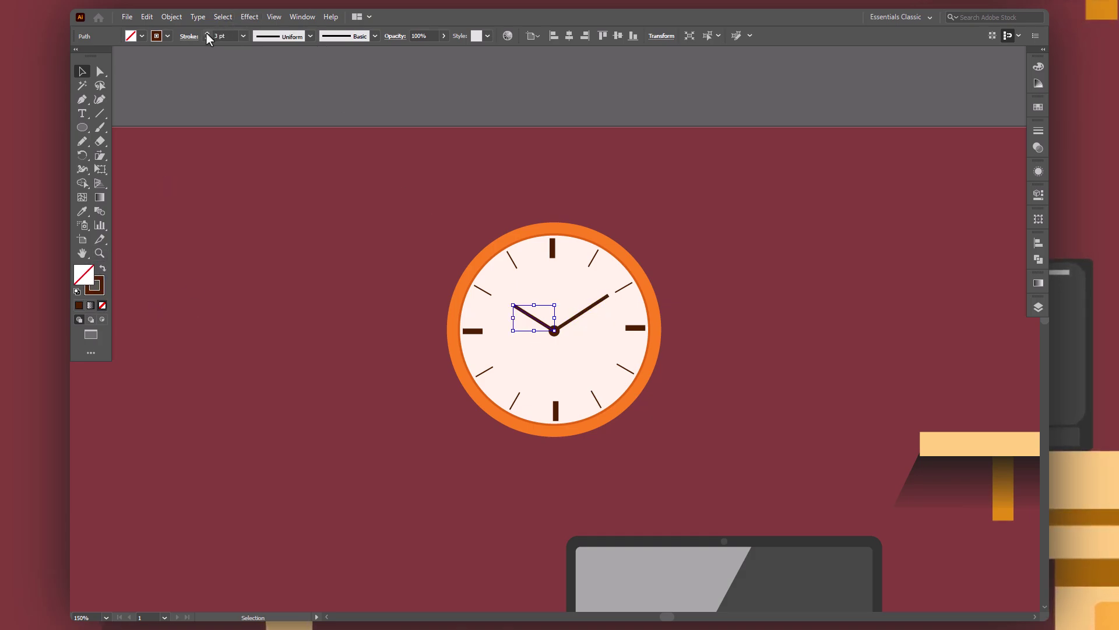
pyautogui.click(207, 33)
pyautogui.click(206, 33)
pyautogui.click(597, 146)
# Enlarge the centre circle to 13 px and paste a copy in front
pyautogui.click(554, 338)
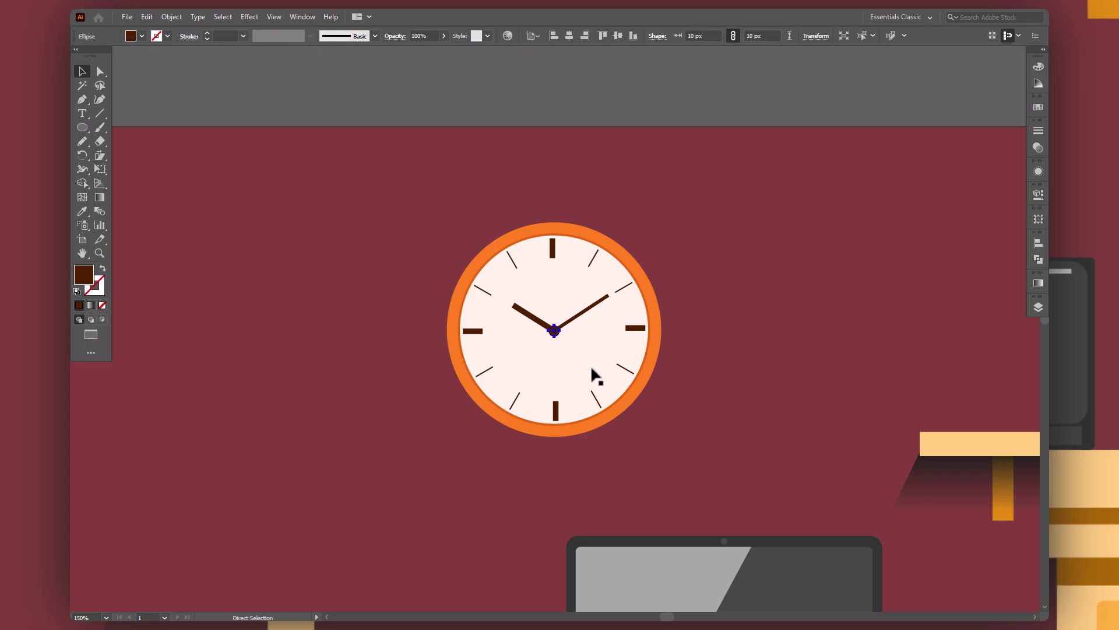
pyautogui.hotkey('ctrl', '=')
pyautogui.hotkey('ctrl', '=')
pyautogui.hotkey('ctrl', '=')
pyautogui.hotkey('ctrl', '=')
pyautogui.hotkey('ctrl', '=')
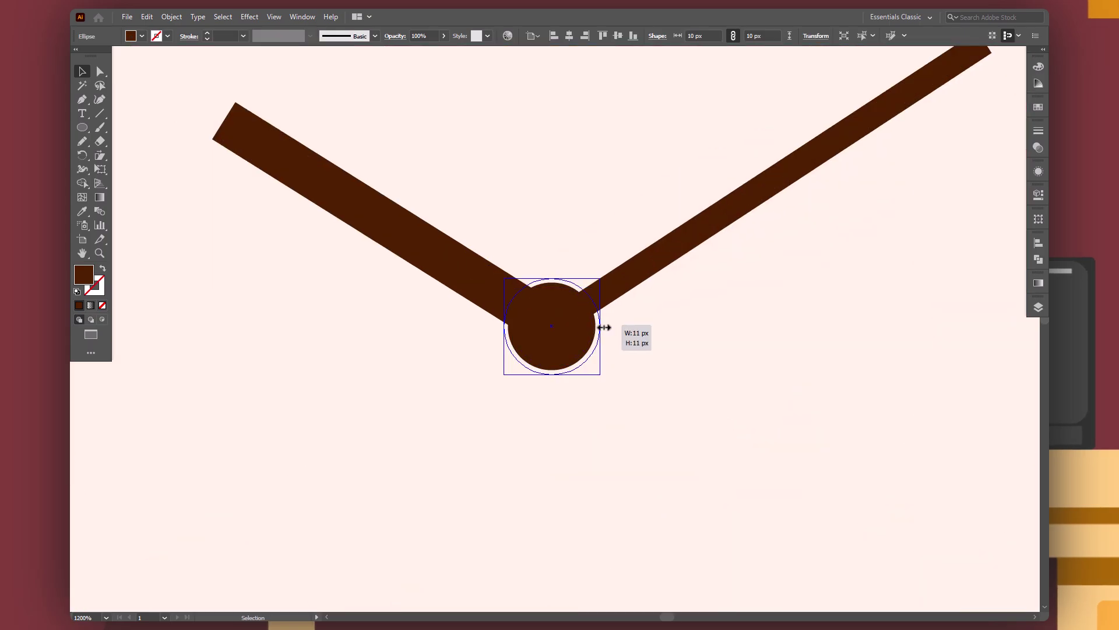
pyautogui.moveTo(598, 327)
pyautogui.mouseDown()
pyautogui.moveTo(612, 326)
pyautogui.moveTo(591, 325)
pyautogui.mouseUp()
pyautogui.hotkey('ctrl', 'c')
pyautogui.hotkey('ctrl', 'f')
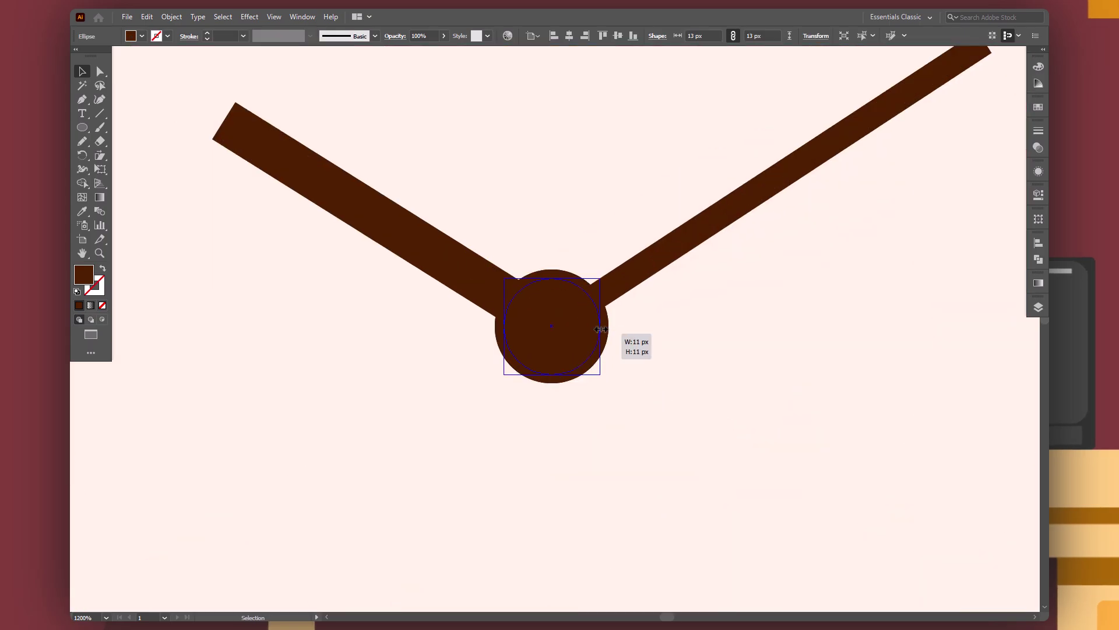
# Fill the inner copy lighter brown 9b511f and bring both centre circles to front
pyautogui.doubleClick(90, 278)
pyautogui.click(352, 355)
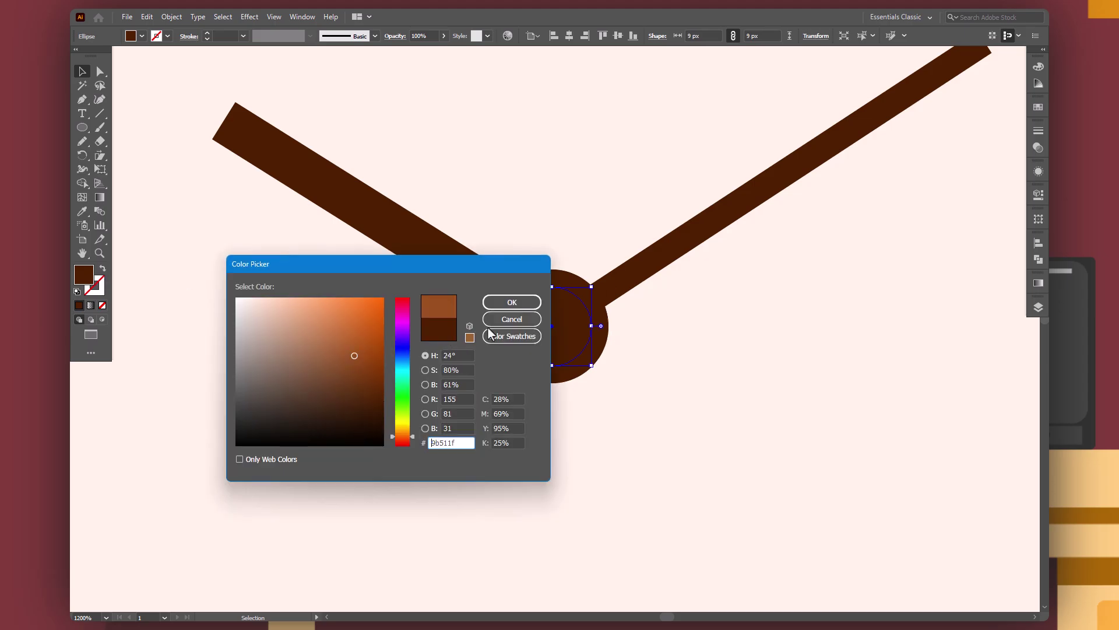
pyautogui.click(512, 303)
pyautogui.keyDown('shift'); pyautogui.click(596, 348); pyautogui.keyUp('shift')
pyautogui.rightClick(612, 357)
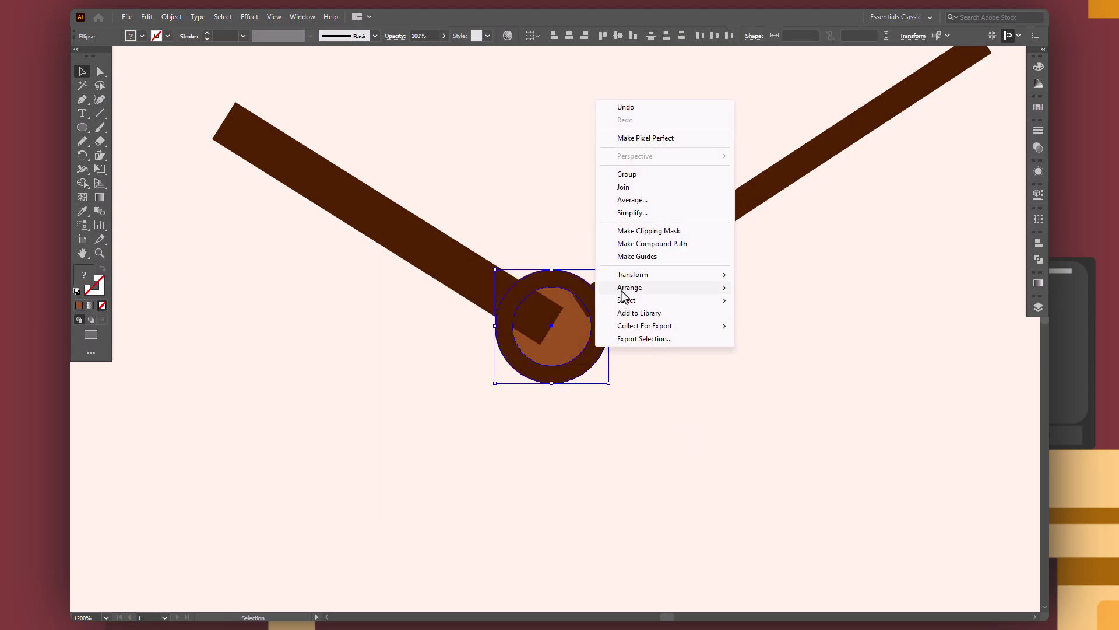
pyautogui.click(752, 290)
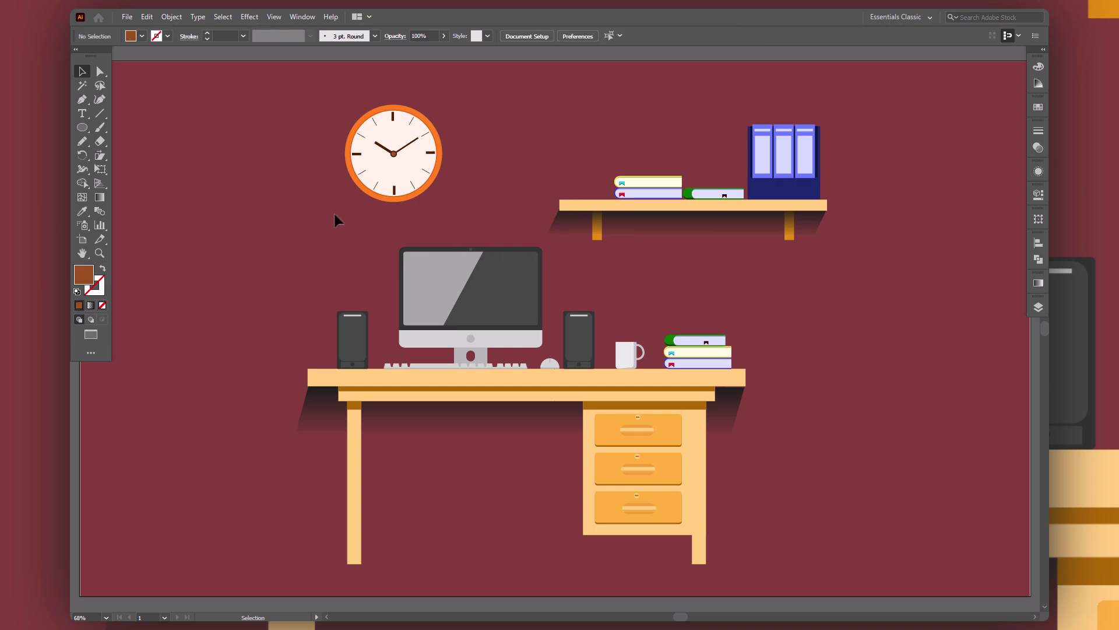
# Draw a triangular shadow shape with the Pen, starting at the clock's left edge
pyautogui.press('p')
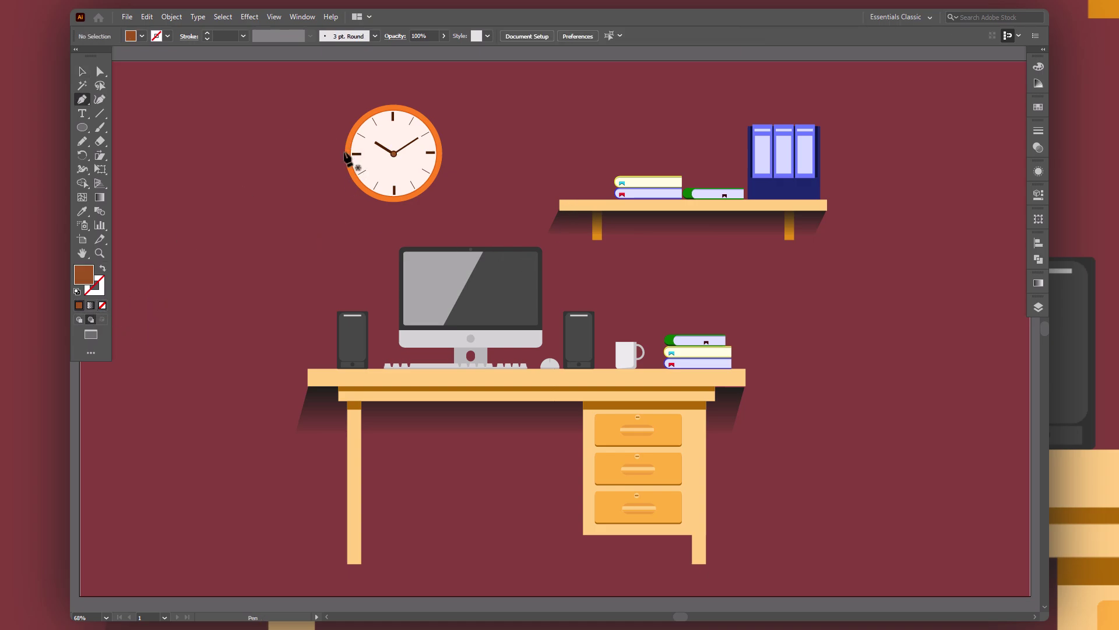
pyautogui.click(345, 150)
pyautogui.click(321, 211)
pyautogui.click(408, 212)
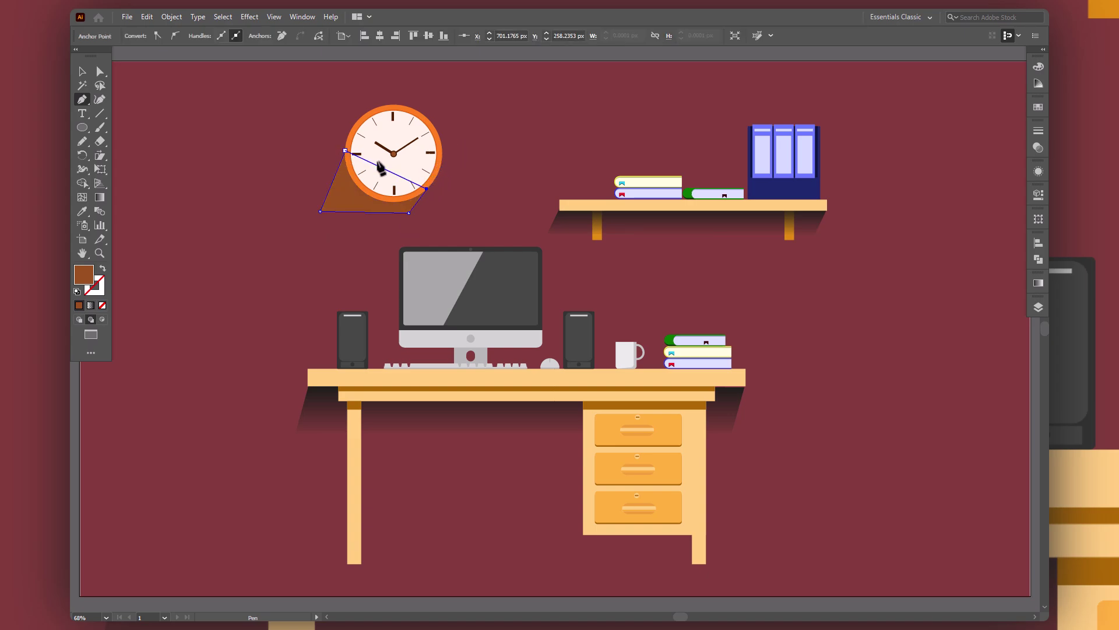
# Copy the shelf shadow's gradient onto the clock shadow and aim it toward the bottom-left
pyautogui.press('i')
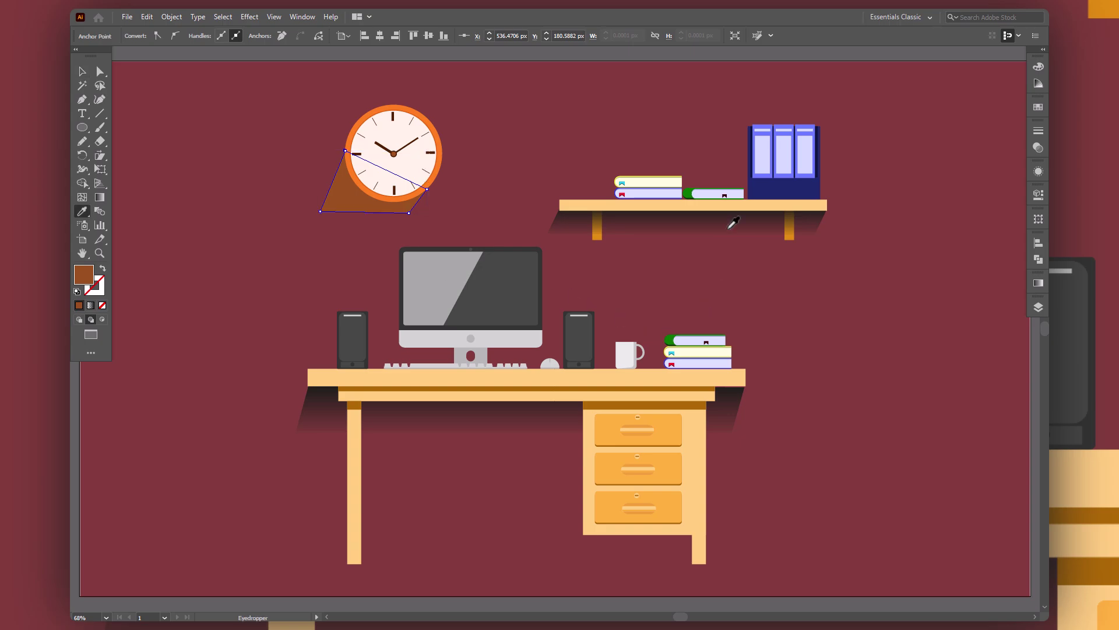
pyautogui.click(726, 227)
pyautogui.press('g')
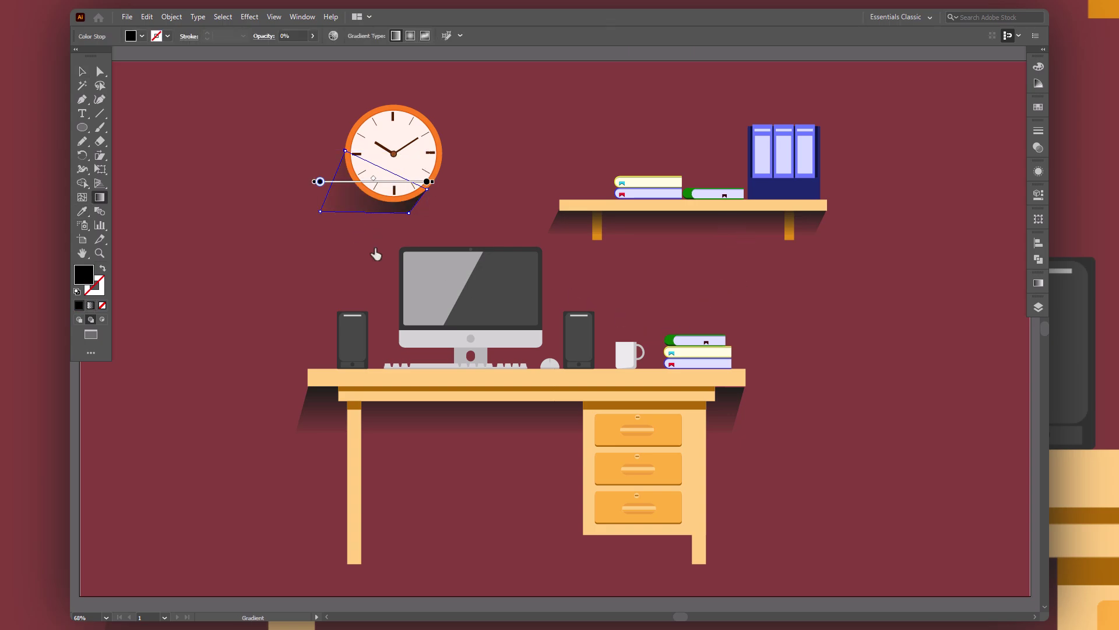
pyautogui.moveTo(385, 147); pyautogui.dragTo(359, 261)
pyautogui.moveTo(390, 156)
pyautogui.mouseDown()
pyautogui.moveTo(350, 260)
pyautogui.moveTo(401, 133)
pyautogui.mouseUp()
# Reselect the clock shadow and move its left gradient stop further along in the Gradient panel
pyautogui.press('v')
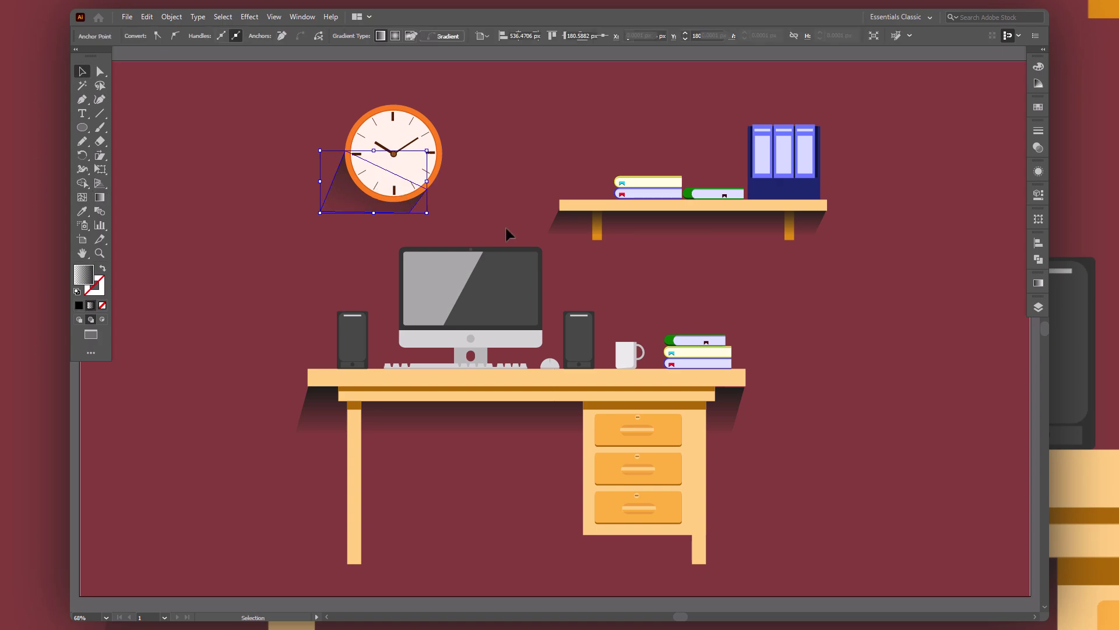
pyautogui.click(492, 227)
pyautogui.click(360, 207)
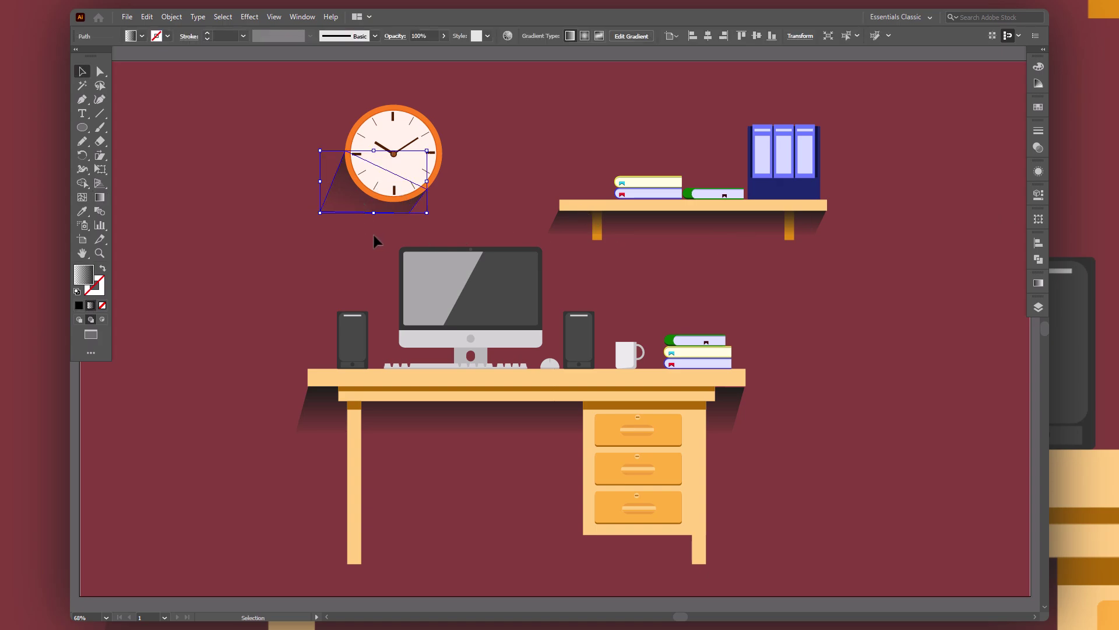
pyautogui.press('a')
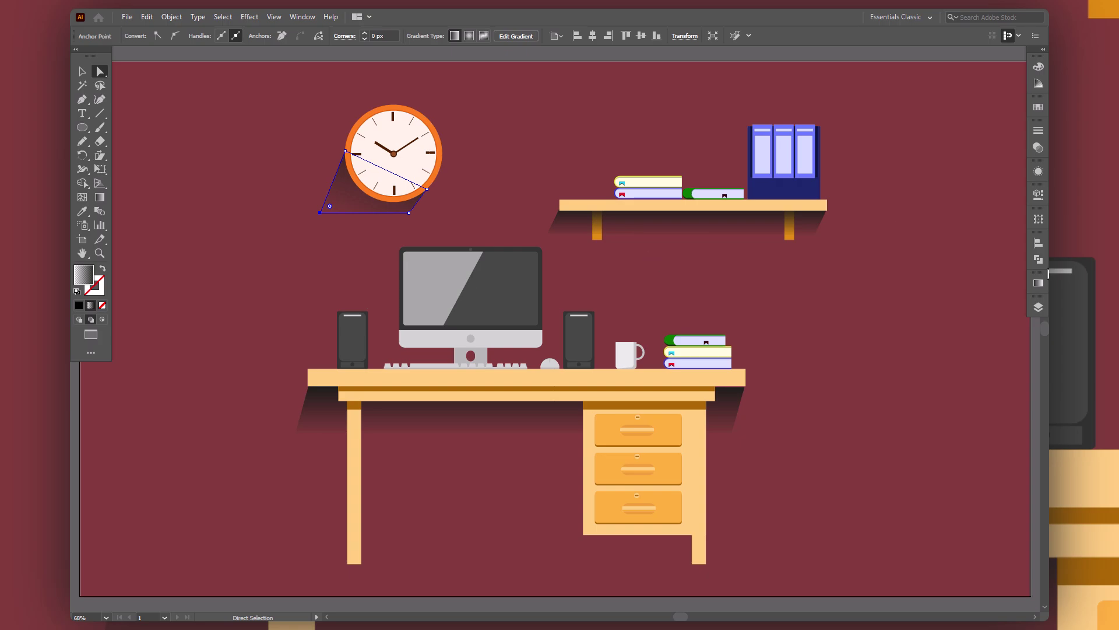
pyautogui.press('v')
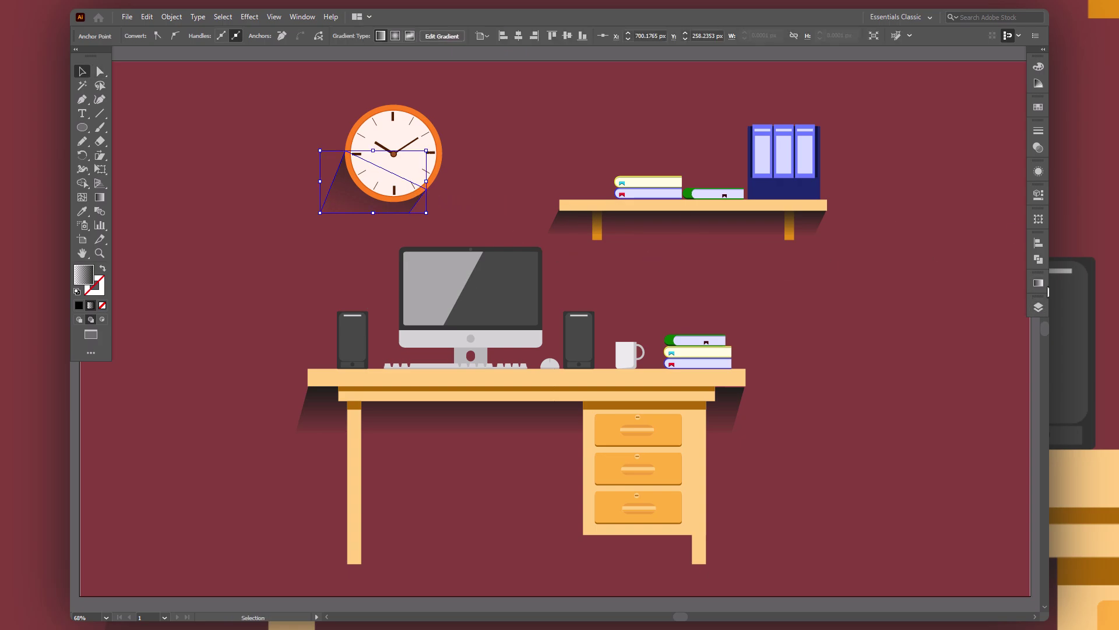
pyautogui.click(1037, 284)
pyautogui.moveTo(900, 387); pyautogui.dragTo(919, 387)
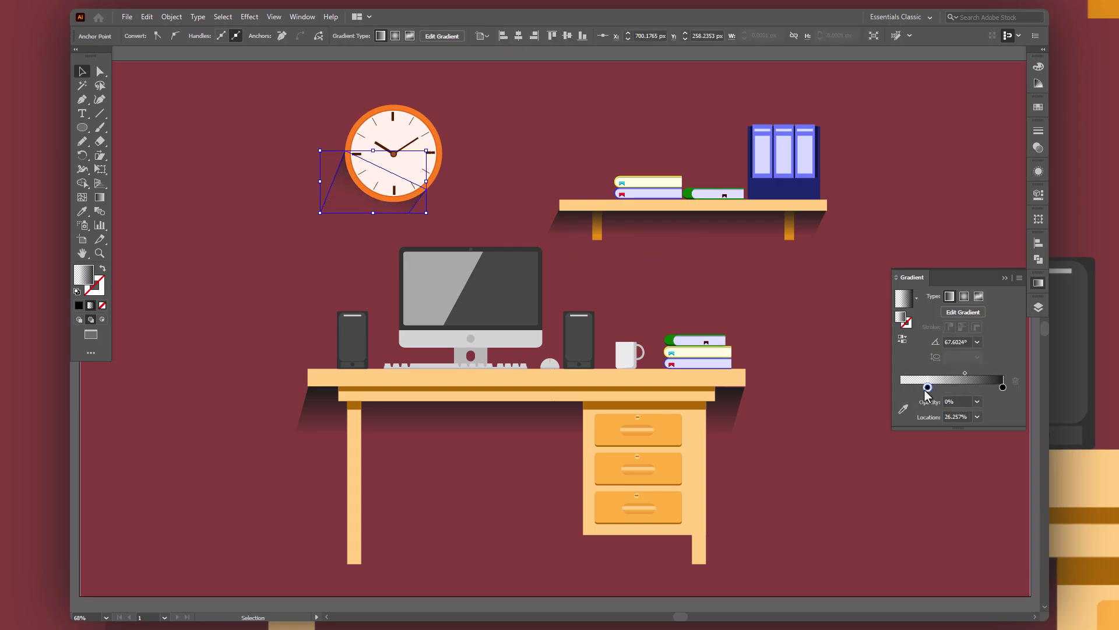
# Re-aim the clock shadow's gradient more steeply downward so it fades sooner, then deselect
pyautogui.click(907, 375)
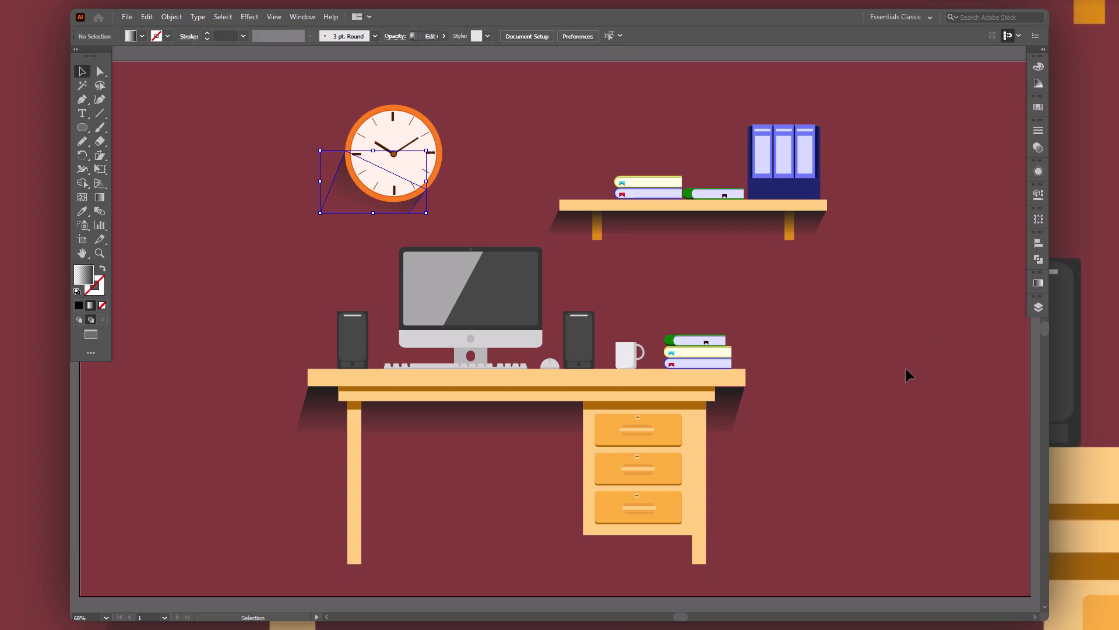
pyautogui.click(377, 214)
pyautogui.press('g')
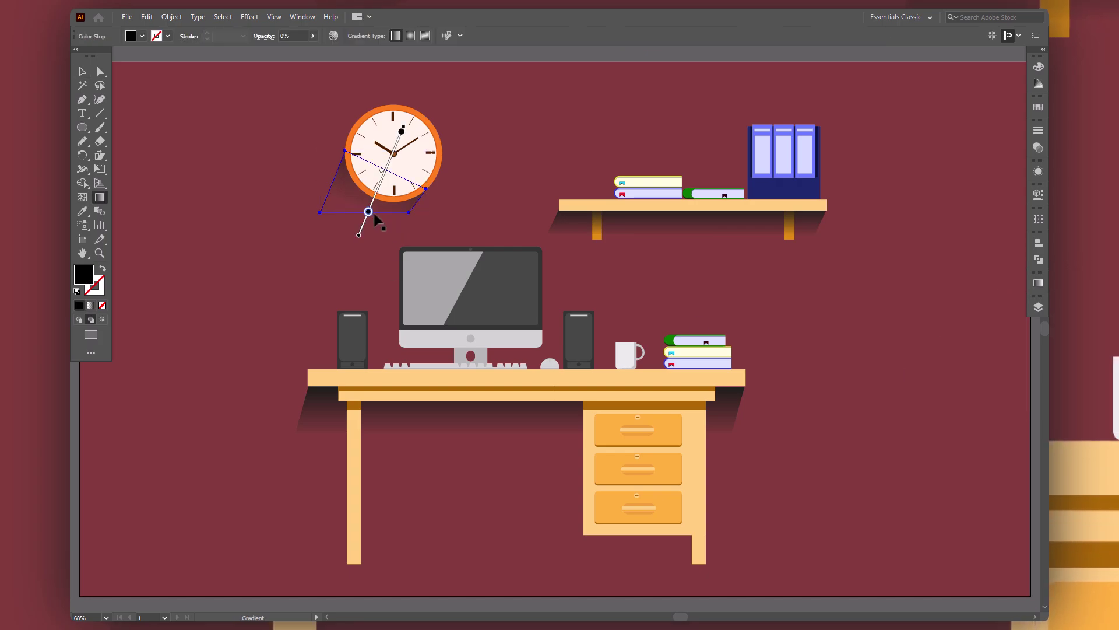
pyautogui.moveTo(375, 196); pyautogui.dragTo(363, 225)
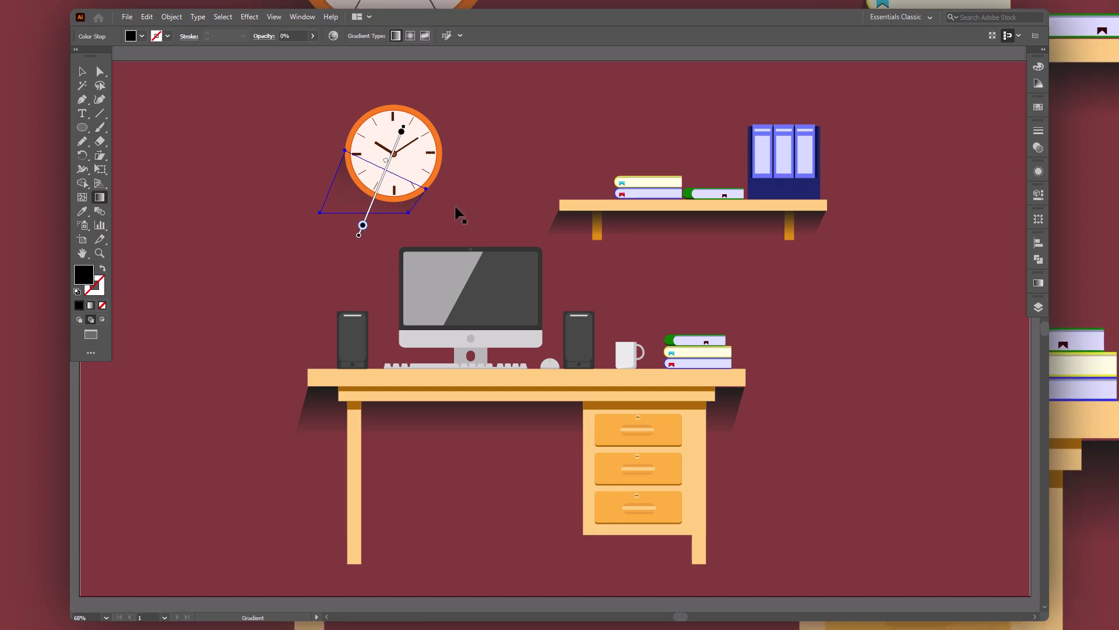
pyautogui.press('v')
pyautogui.click(495, 193)
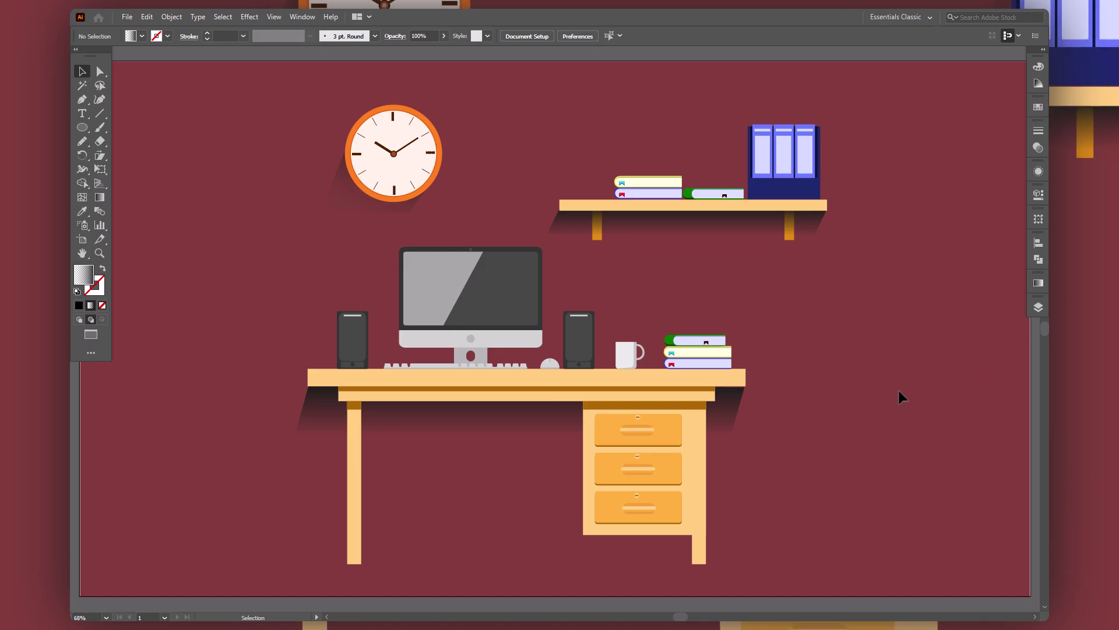